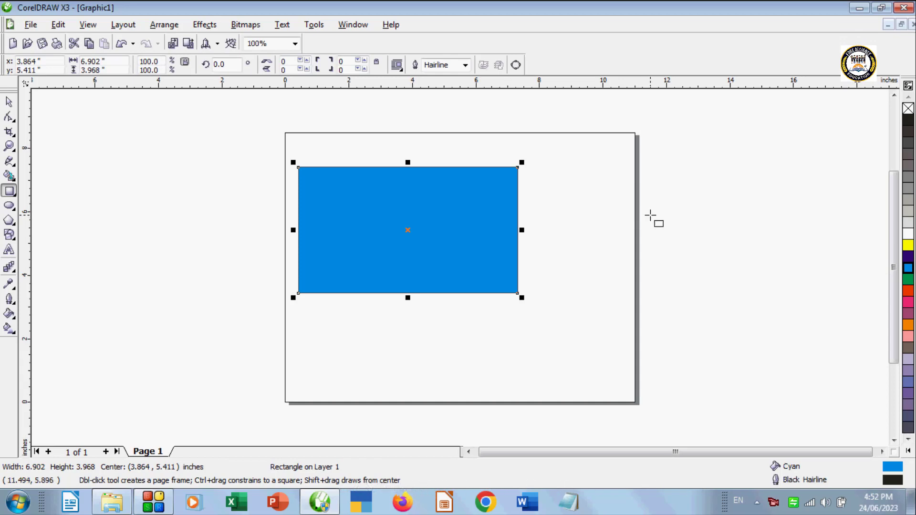
Delete the cyan rectangle from the page and switch to the Pick tool.
key(Delete)
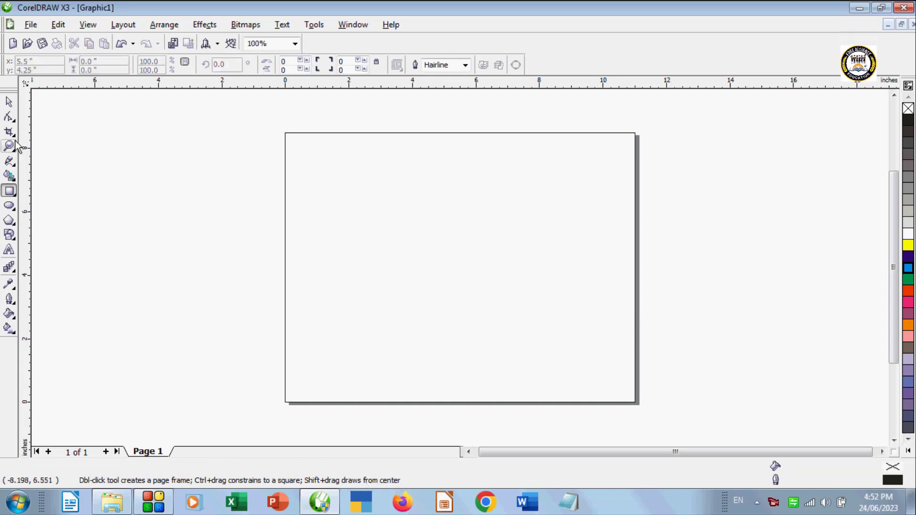
click(15, 122)
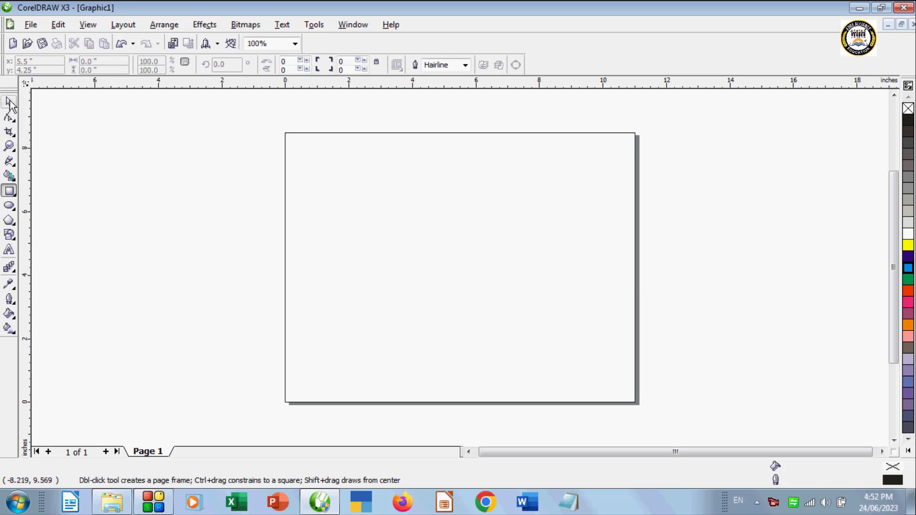
click(8, 102)
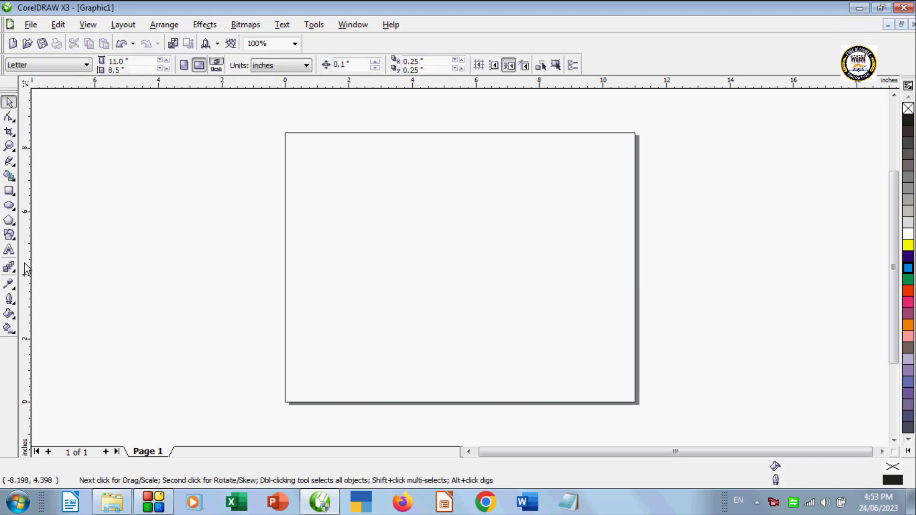
click(11, 125)
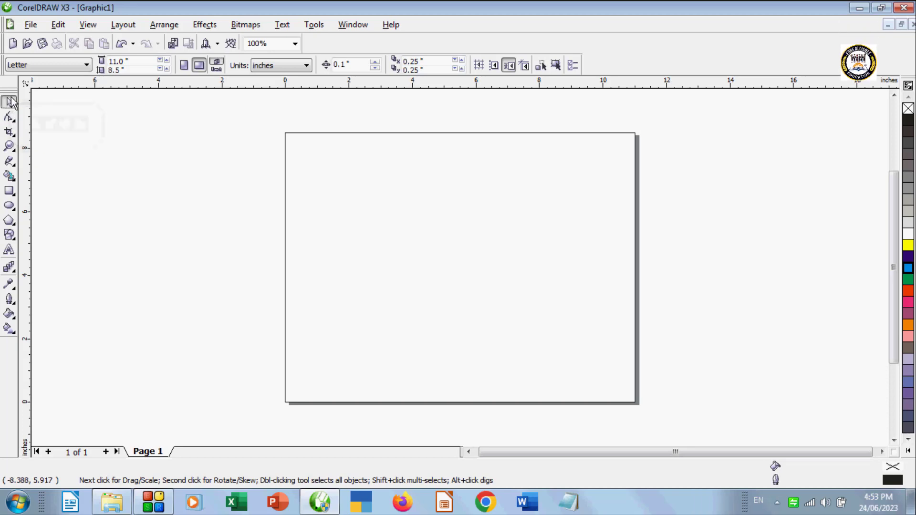
Draw a 15-point complex star about 4.0 inches wide and 3.65 inches high near the middle of the page.
click(9, 190)
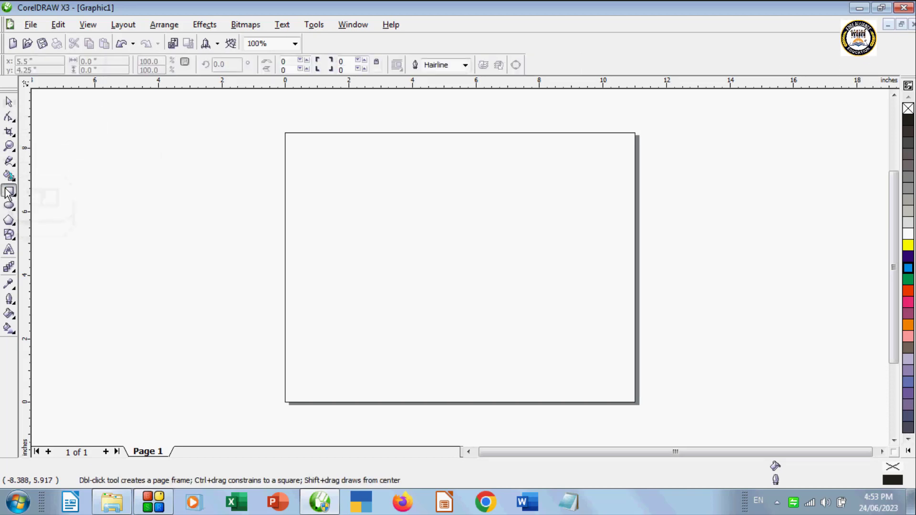
click(10, 224)
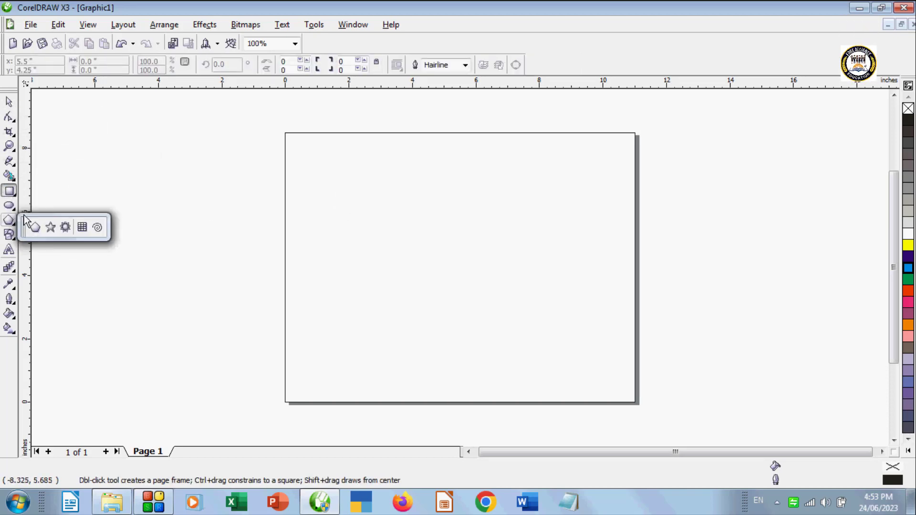
click(66, 228)
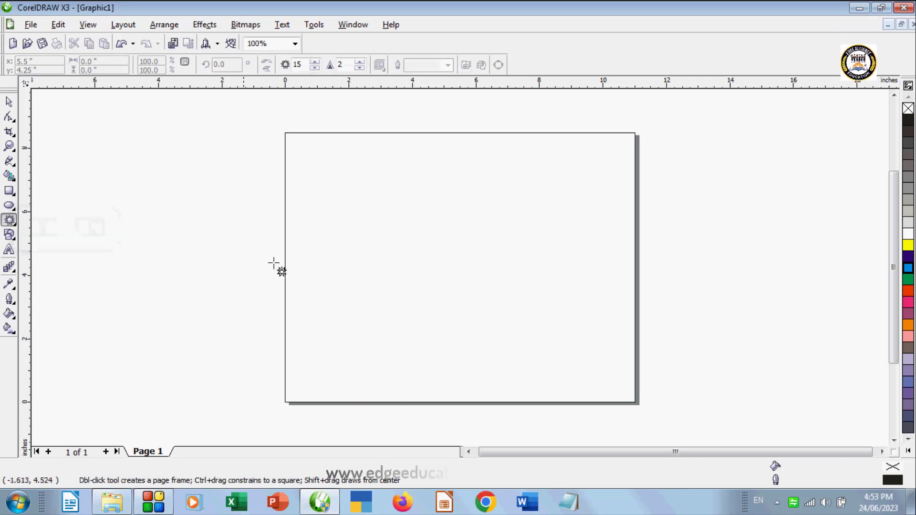
drag(363, 180, 497, 303)
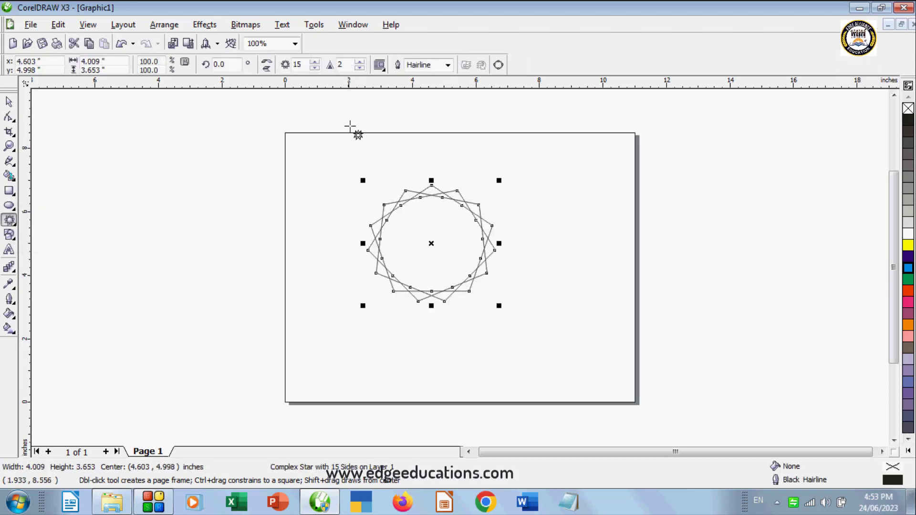
Reduce the complex star to 10 points and fill it with green.
click(315, 67)
click(315, 68)
click(315, 67)
click(315, 68)
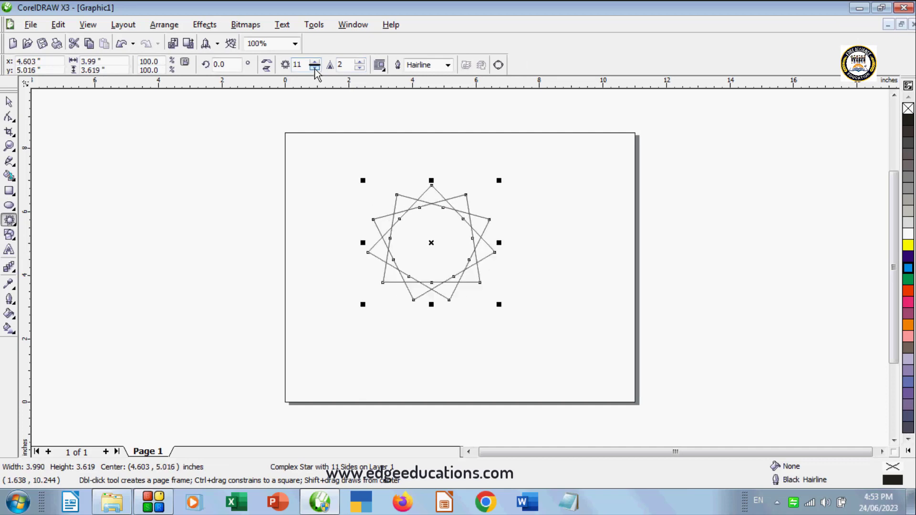
click(314, 68)
click(908, 280)
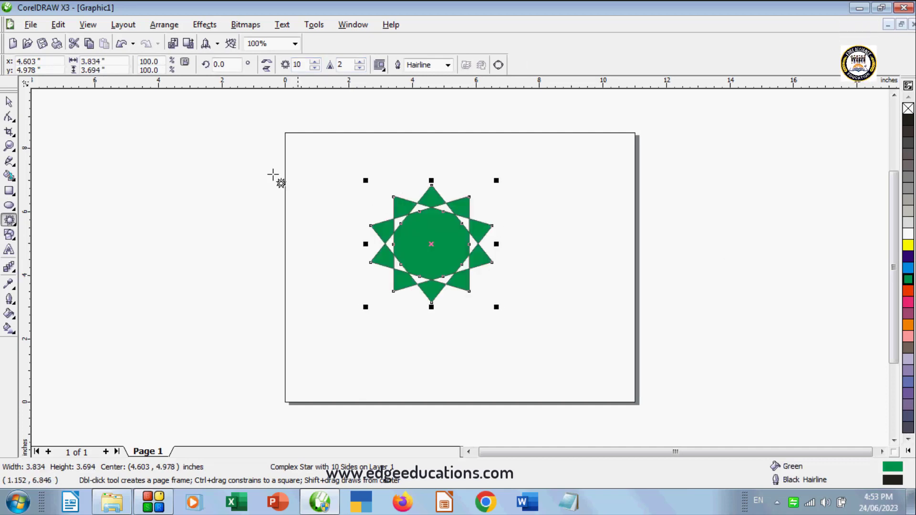
Reshape the star with the Shape tool, moving its outer tip nodes until one sits at about (6.40, 3.30) inches.
click(8, 117)
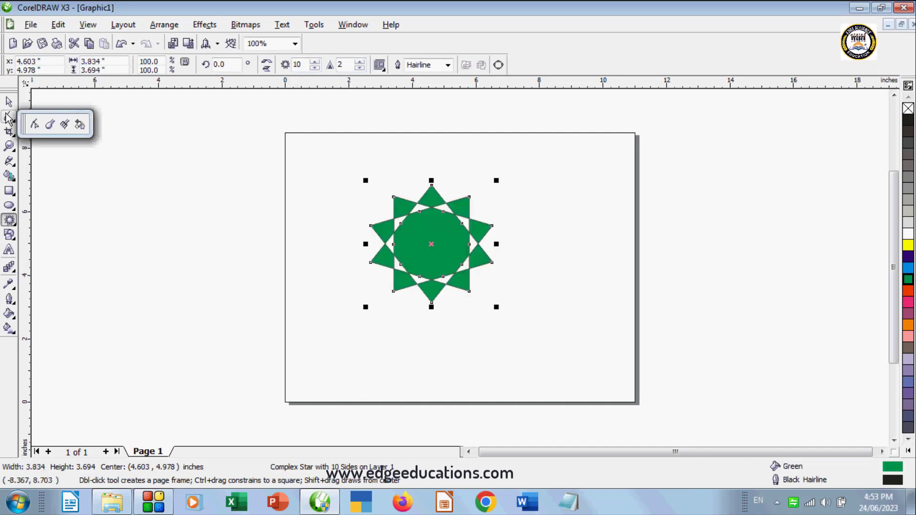
click(34, 125)
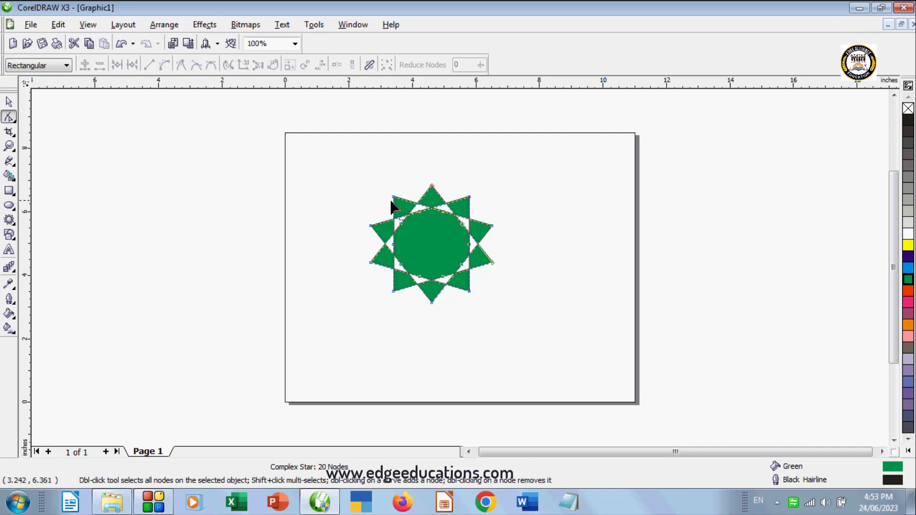
drag(466, 289, 346, 320)
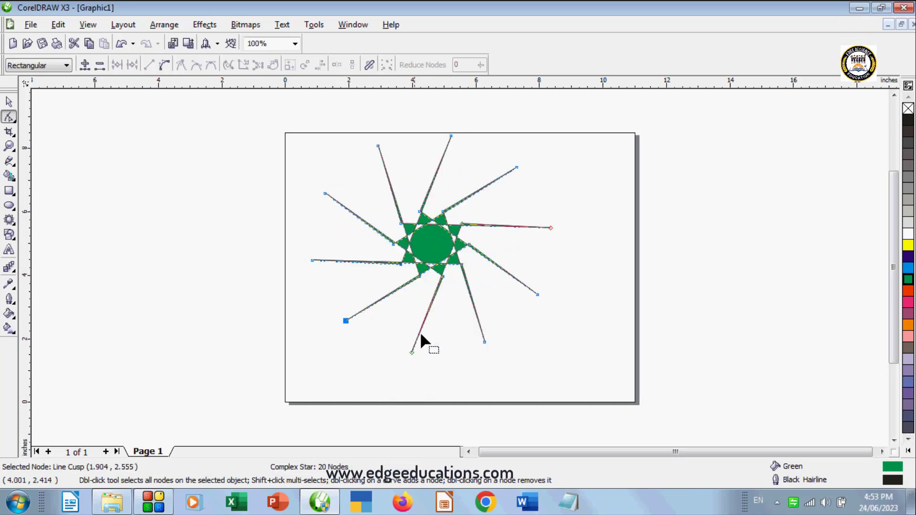
drag(410, 350, 490, 299)
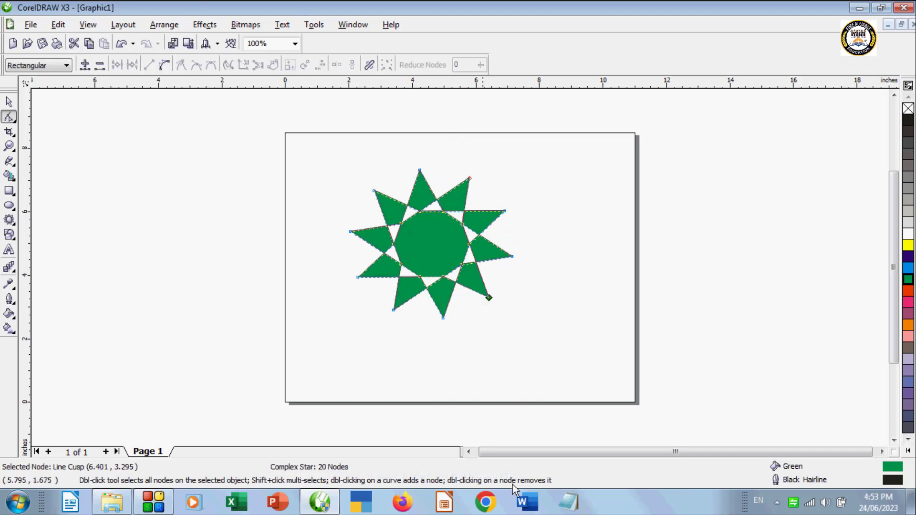
With Freehand node selection, add nodes along the star's edges, pull them outward into extra points and remove the selected node.
click(66, 66)
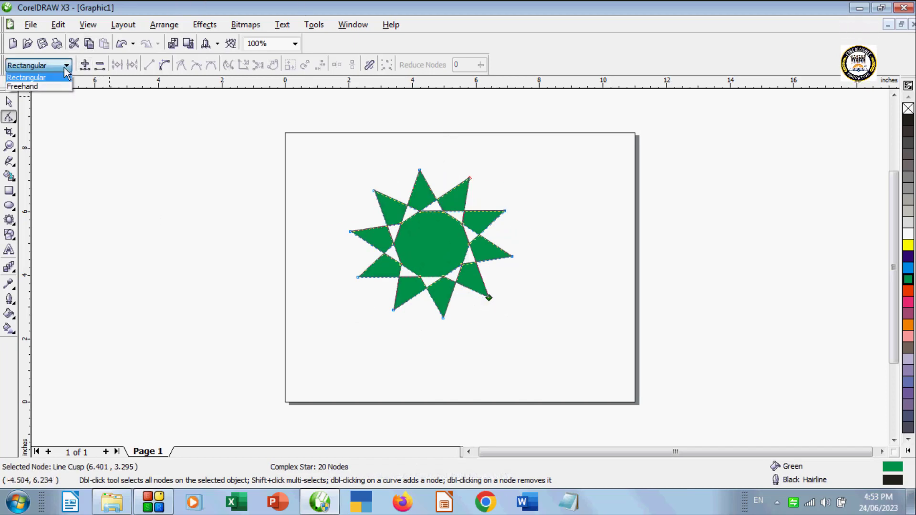
click(50, 85)
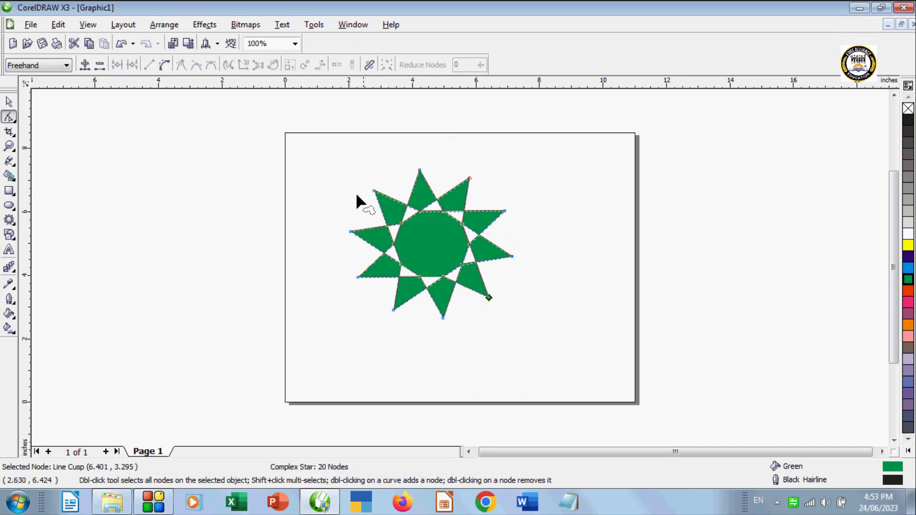
mouse_move(417, 214)
mouse_down()
mouse_move(417, 232)
mouse_move(413, 201)
mouse_up()
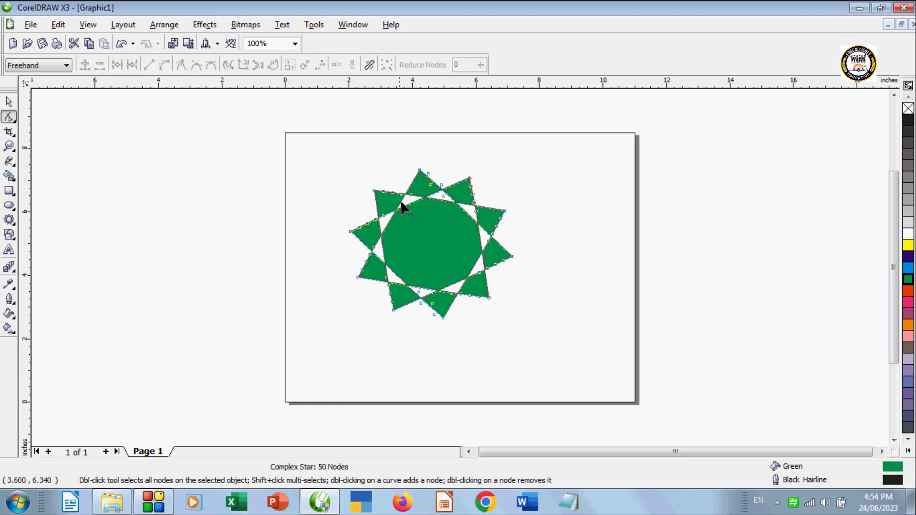
drag(404, 199, 446, 180)
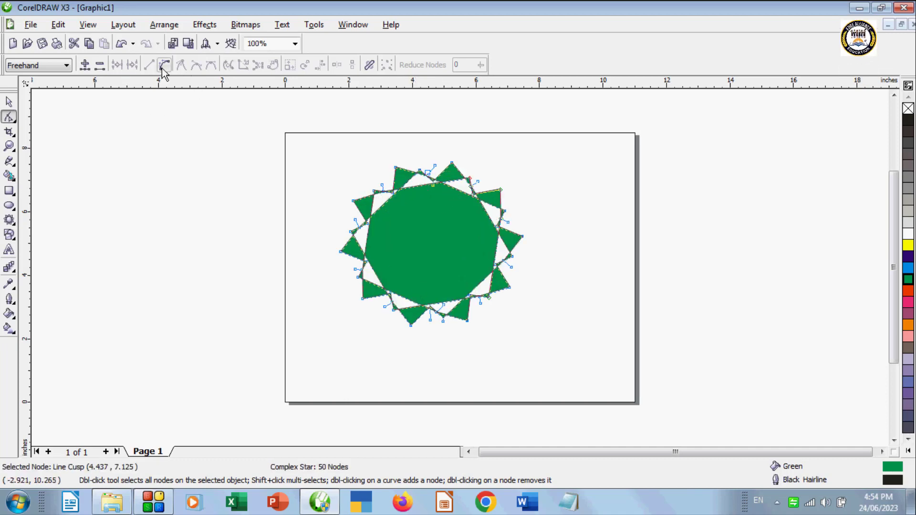
click(102, 67)
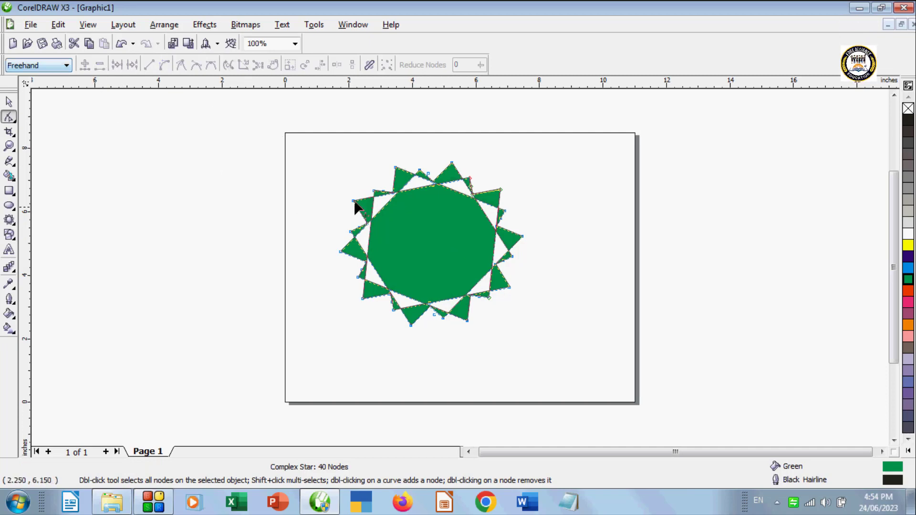
Try pulling the star's inner nodes toward its centre, converting the adjoining edges to curves and stretching the outer edge nodes outward.
click(9, 100)
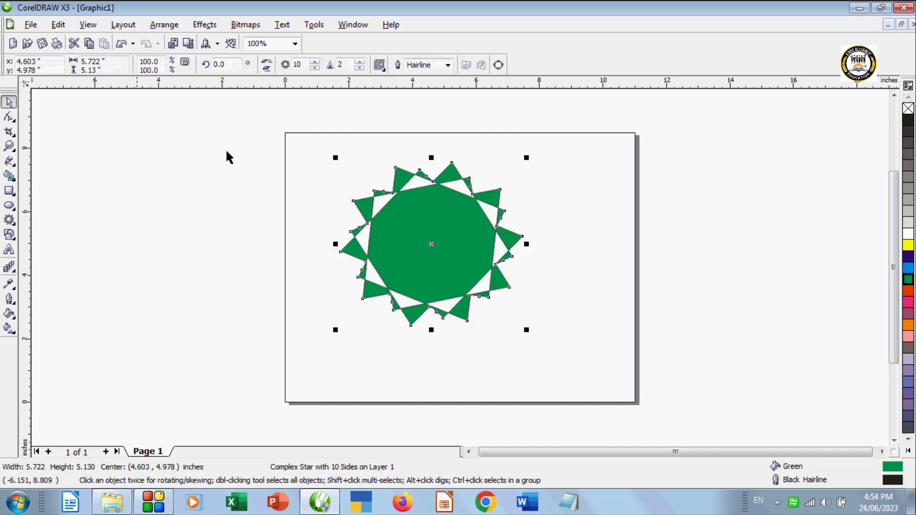
click(10, 117)
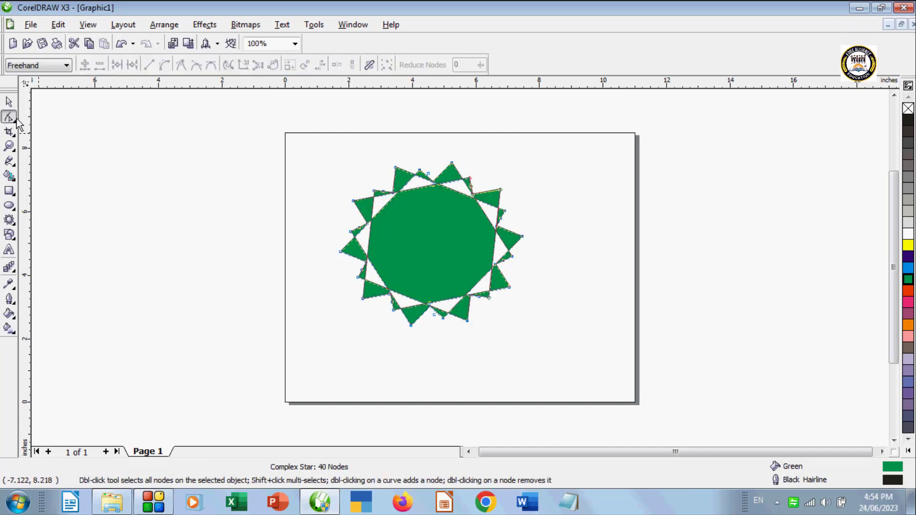
click(422, 184)
drag(431, 185, 433, 210)
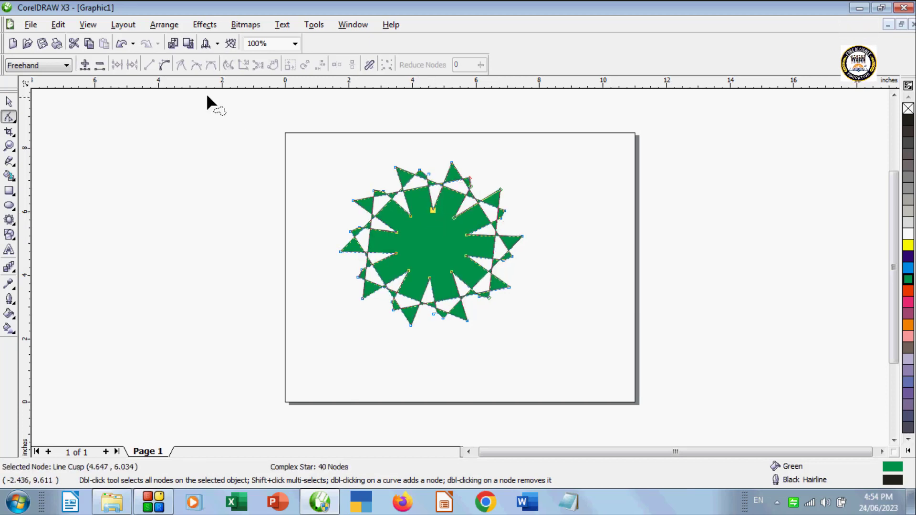
click(164, 66)
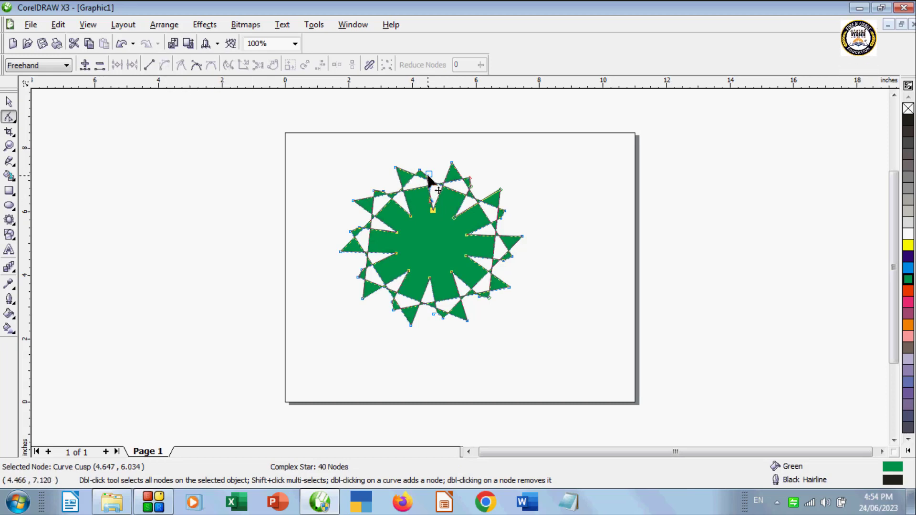
drag(428, 179, 518, 209)
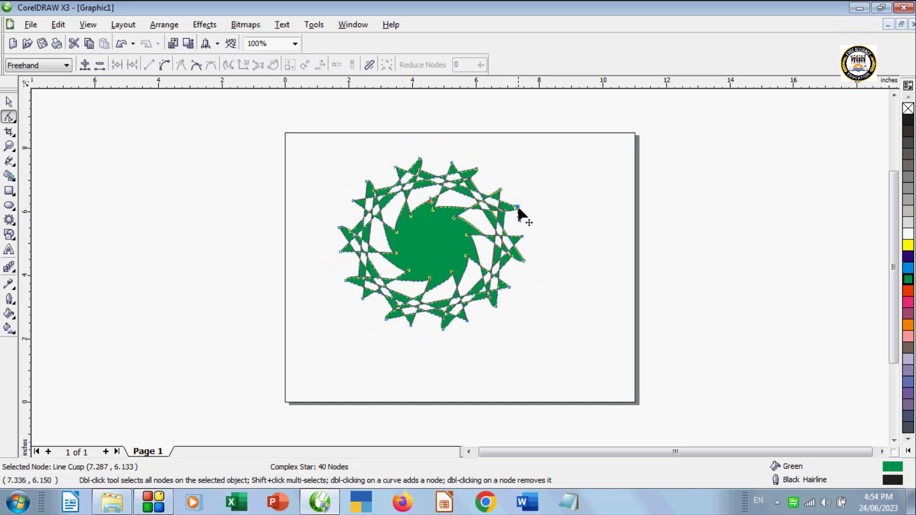
Try making the stretched edge node smooth and pulling an inner node outward so the star's curves form large petals.
click(196, 65)
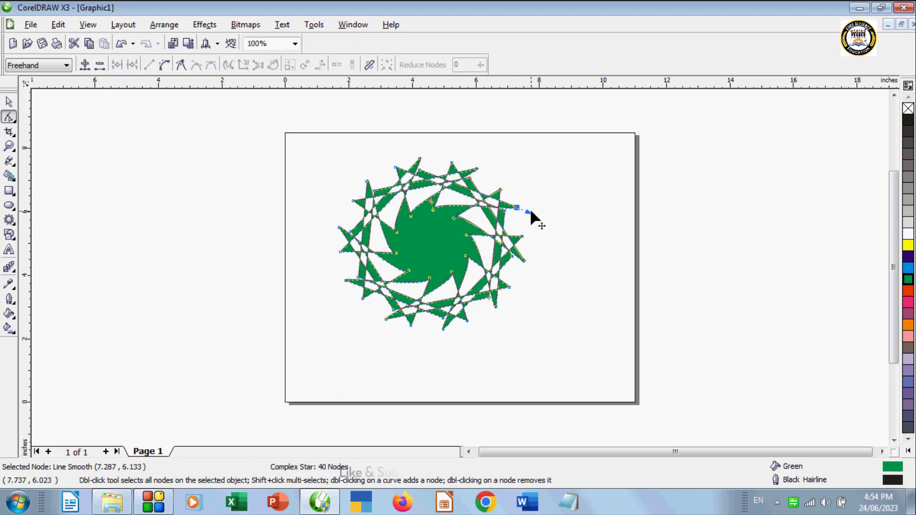
mouse_move(527, 211)
mouse_down()
mouse_move(525, 180)
mouse_move(524, 209)
mouse_up()
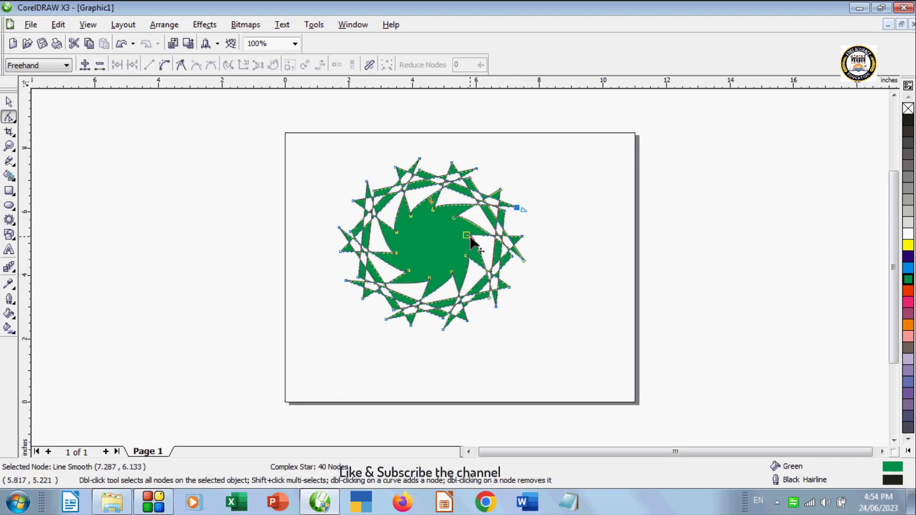
drag(471, 237, 480, 314)
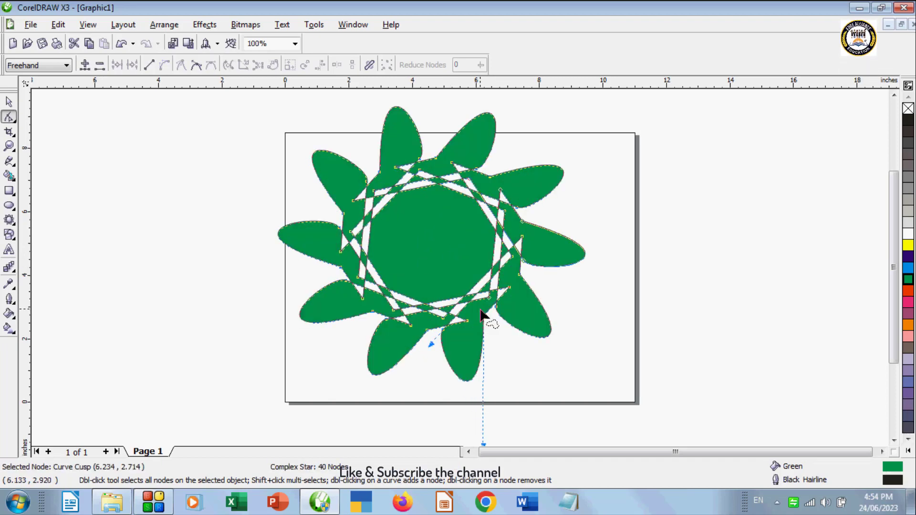
click(9, 102)
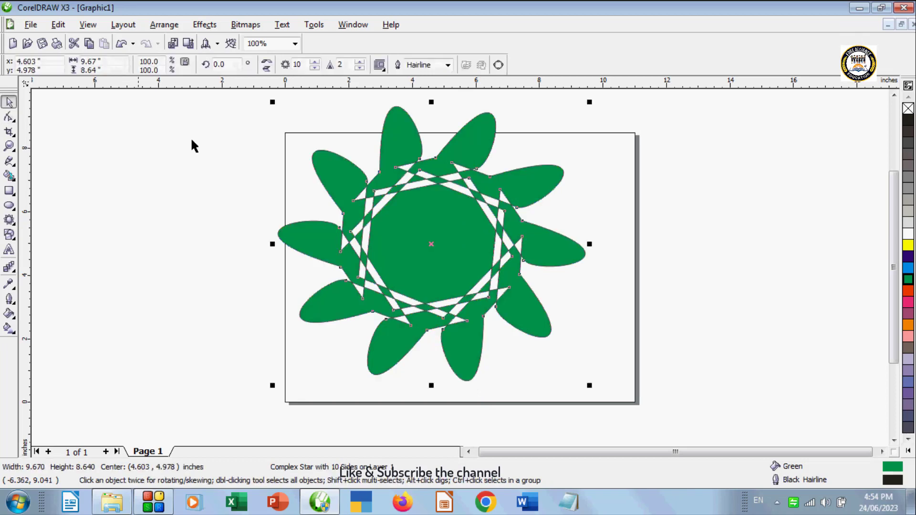
Undo the petal and curve edits back to the straight-edged star.
key(ctrl+z)
key(ctrl+z)
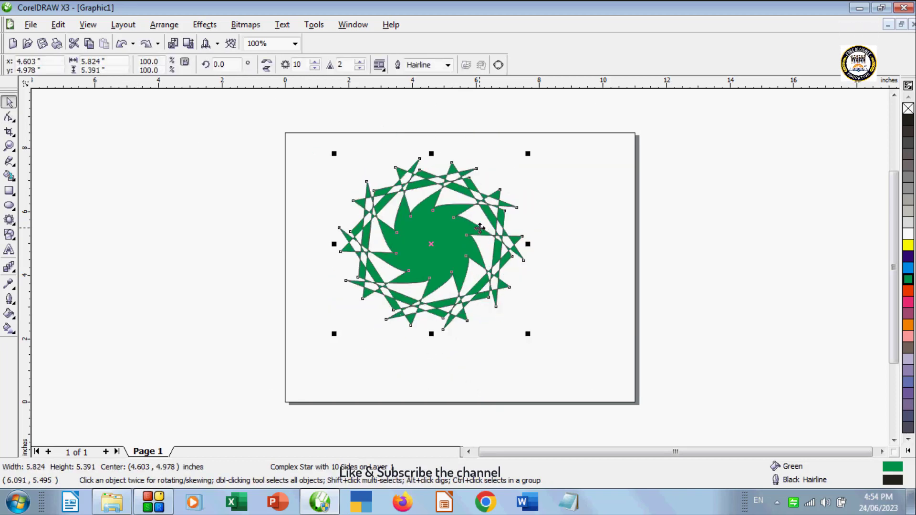
key(ctrl+z)
key(ctrl+z)
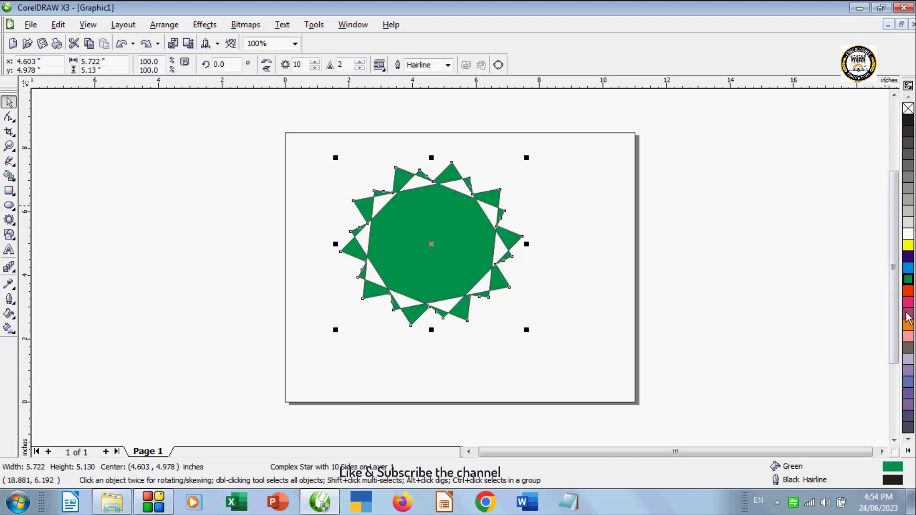
Try different fill colours on the star, including cyan, green and red, and set its fill to yellow.
click(404, 247)
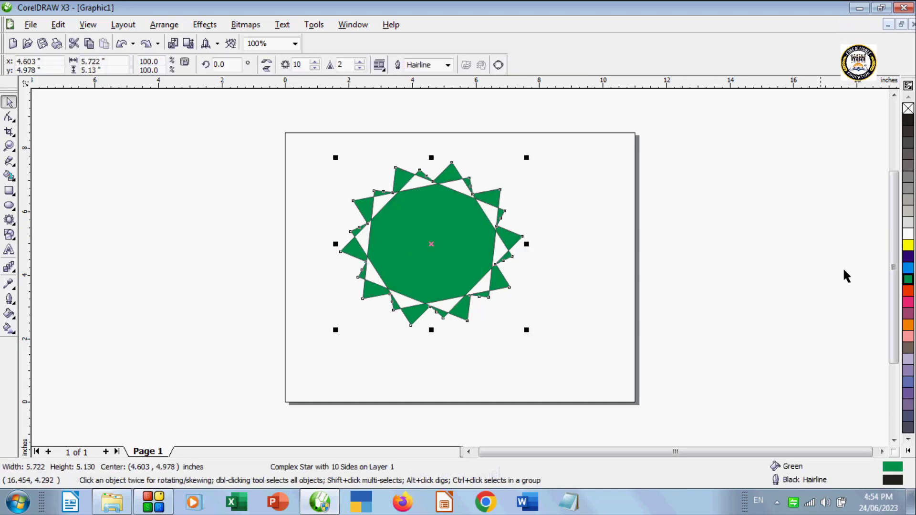
click(908, 256)
click(908, 268)
click(908, 280)
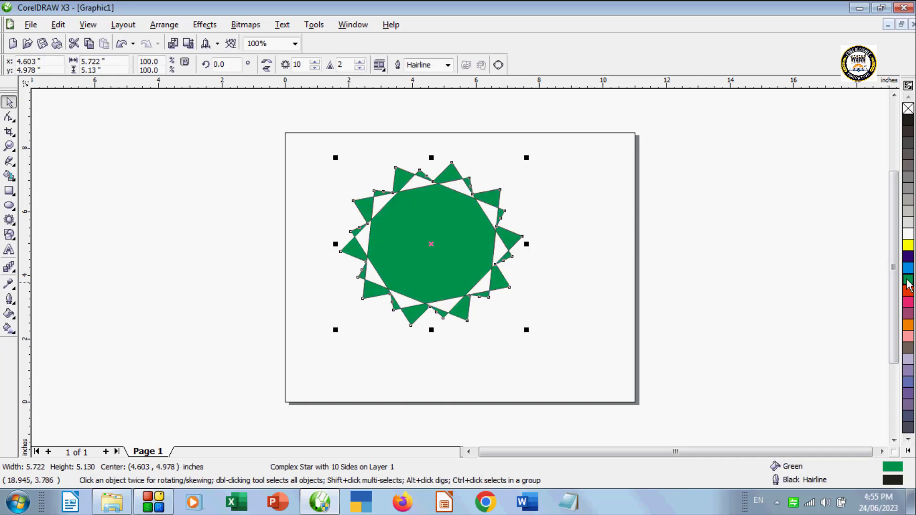
click(908, 245)
click(908, 267)
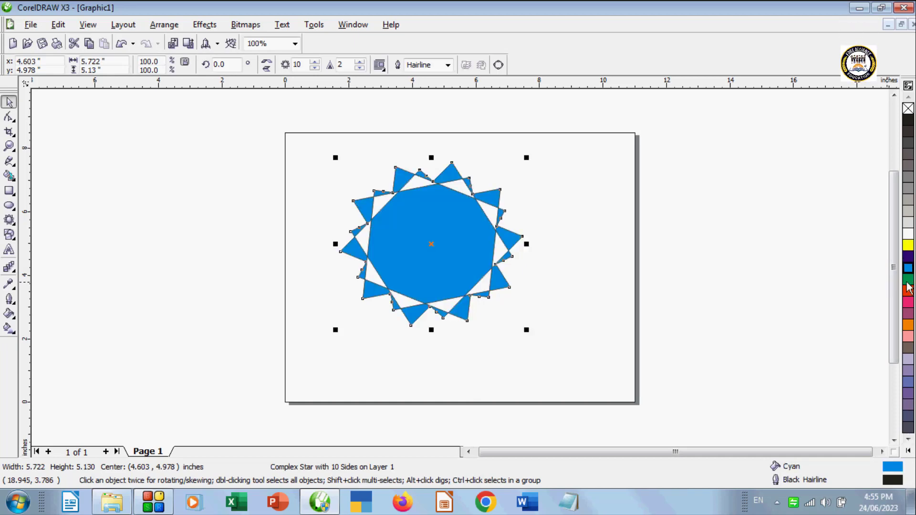
click(908, 279)
click(908, 291)
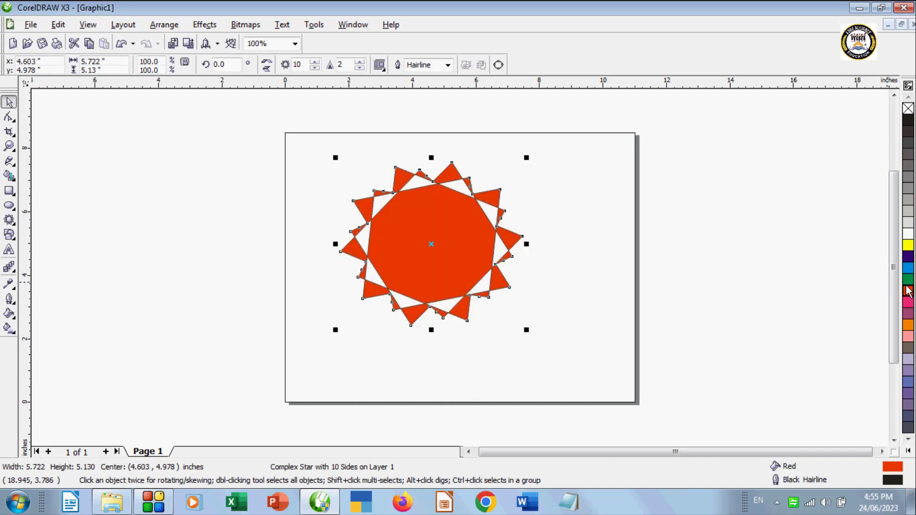
click(908, 245)
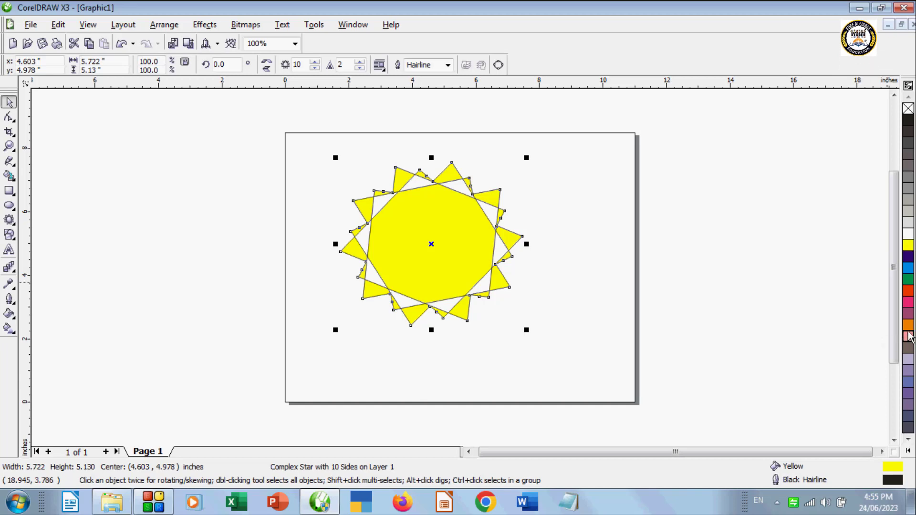
Give the star a pink outline 24 pt wide.
right_click(908, 336)
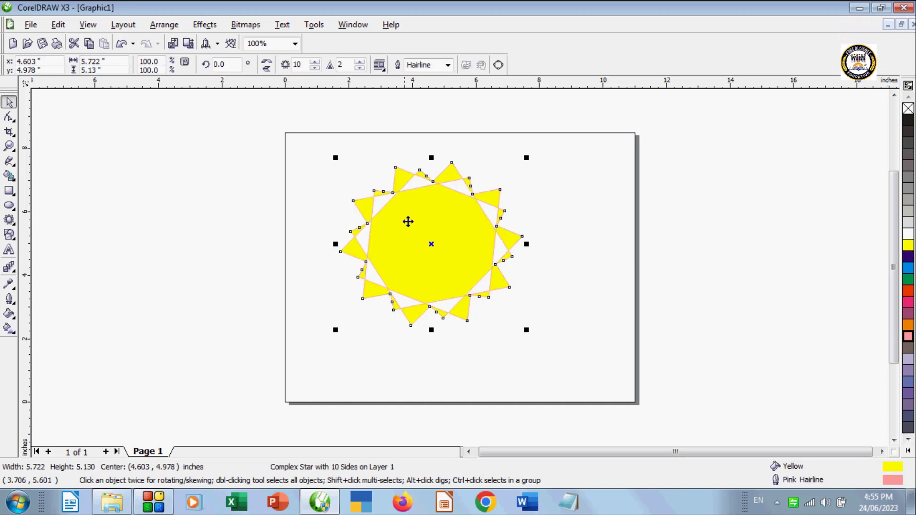
click(448, 65)
click(420, 146)
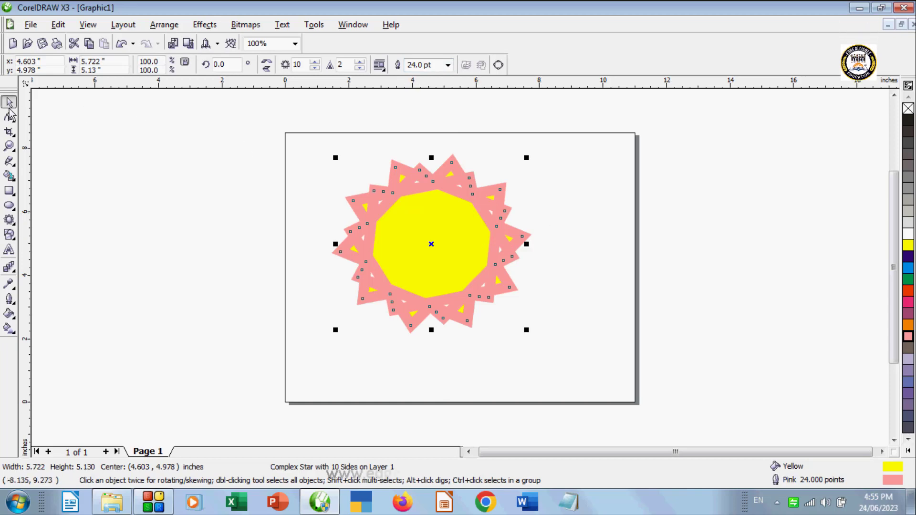
Replace the star with a purple-filled ellipse about 5.17 by 4.69 inches on the page's left half.
key(Delete)
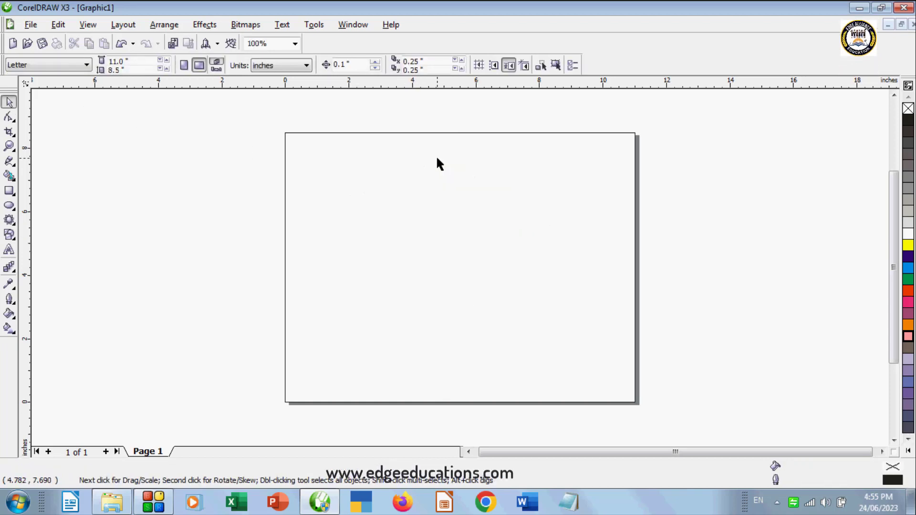
click(7, 123)
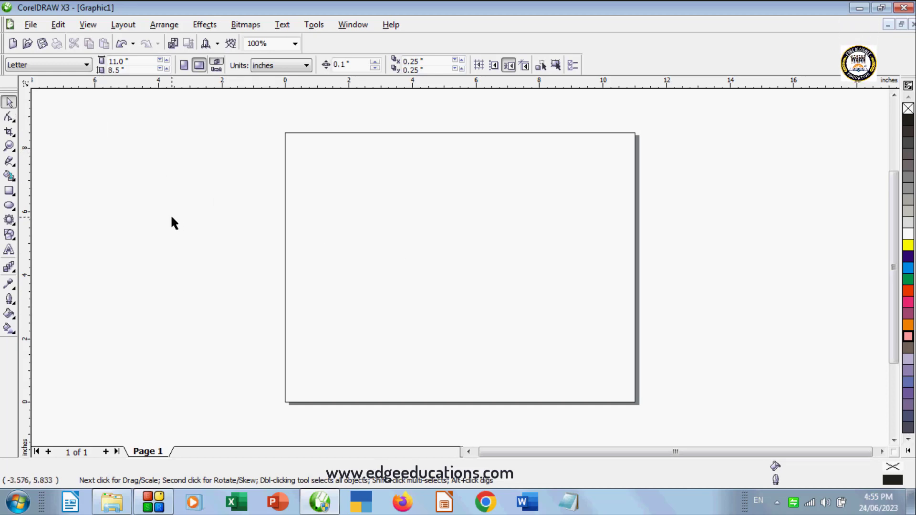
click(9, 206)
mouse_move(329, 181)
mouse_down()
mouse_move(525, 308)
mouse_move(491, 322)
mouse_move(492, 330)
mouse_up()
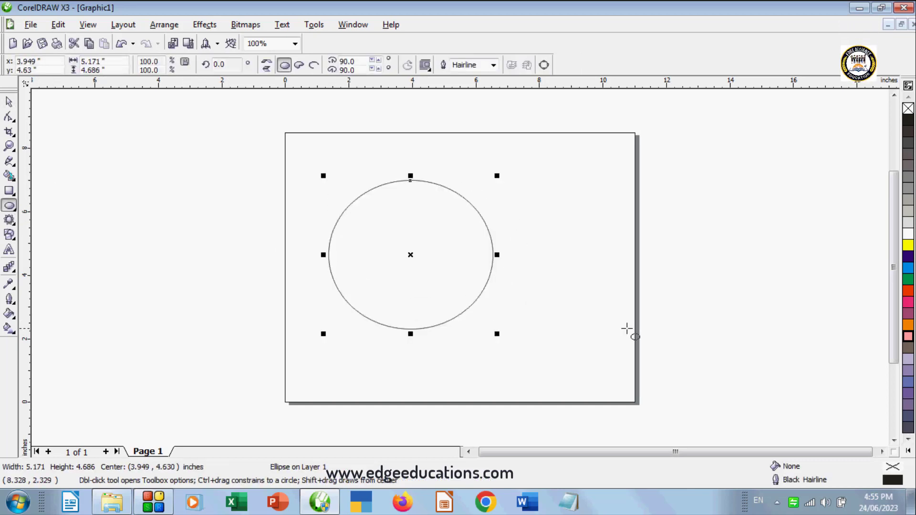
click(907, 304)
click(908, 313)
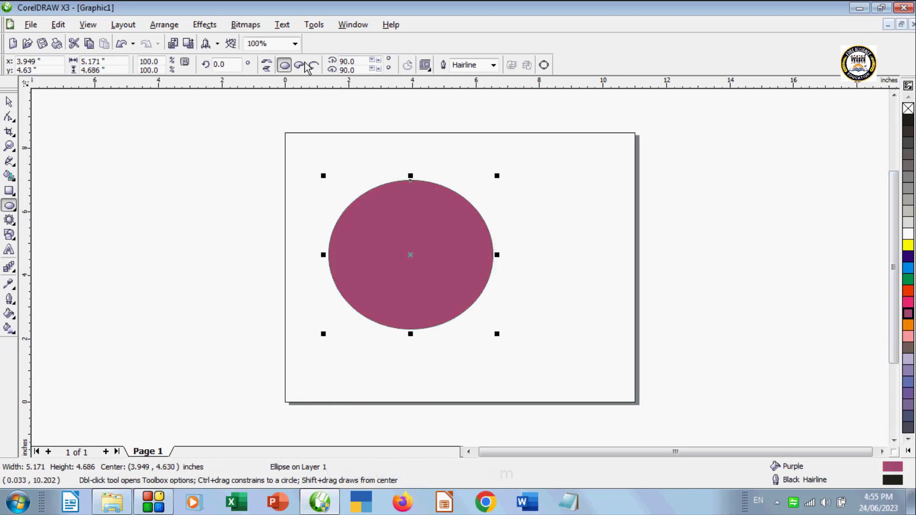
Configure the Smudge Brush with a 0.23 inch nib size and a dryout of 10.
click(10, 122)
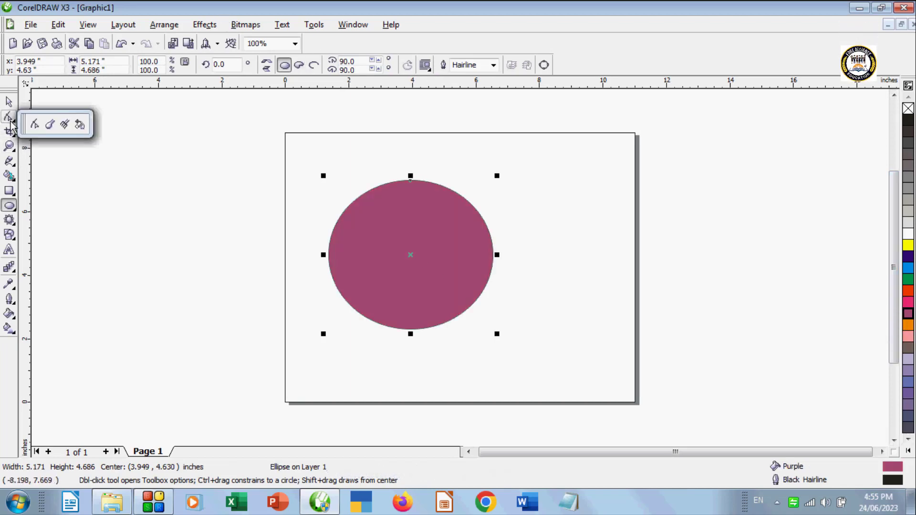
click(50, 124)
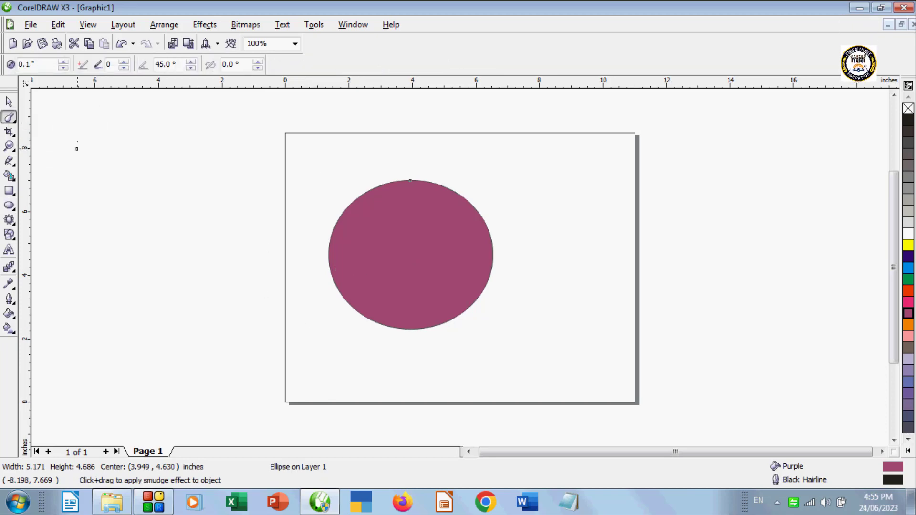
click(63, 62)
click(63, 63)
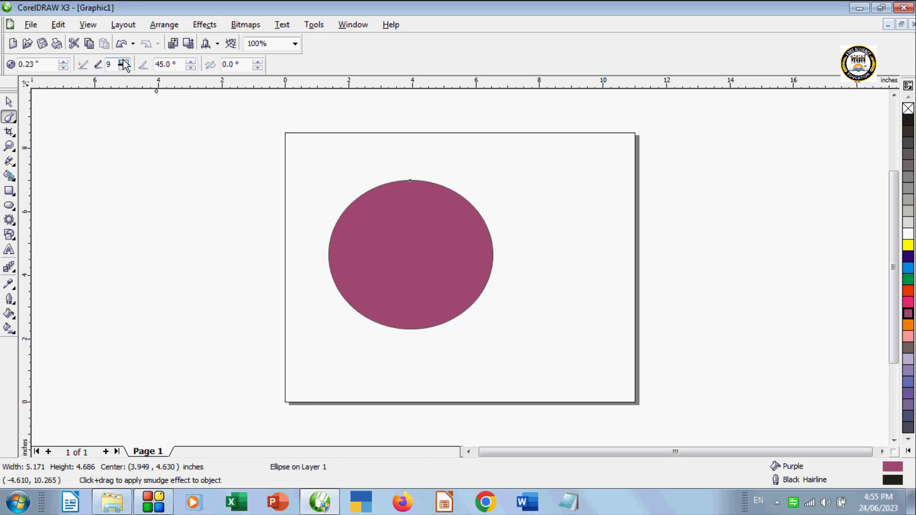
Convert the ellipse to curves and smudge a small spike out of its upper-left edge.
click(333, 215)
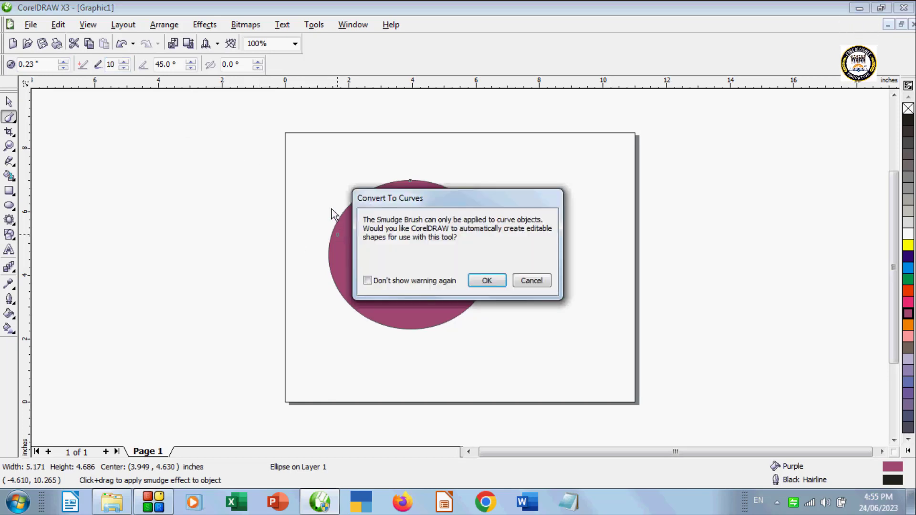
click(486, 280)
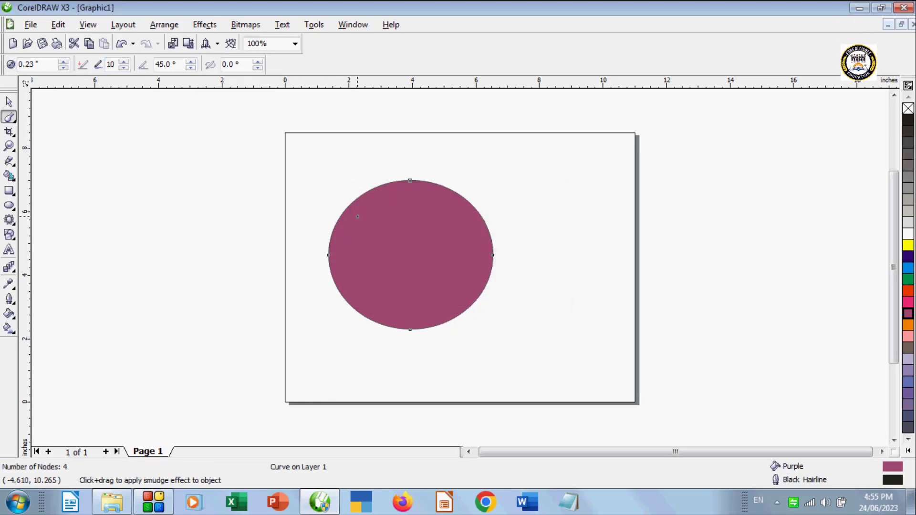
drag(351, 197, 354, 194)
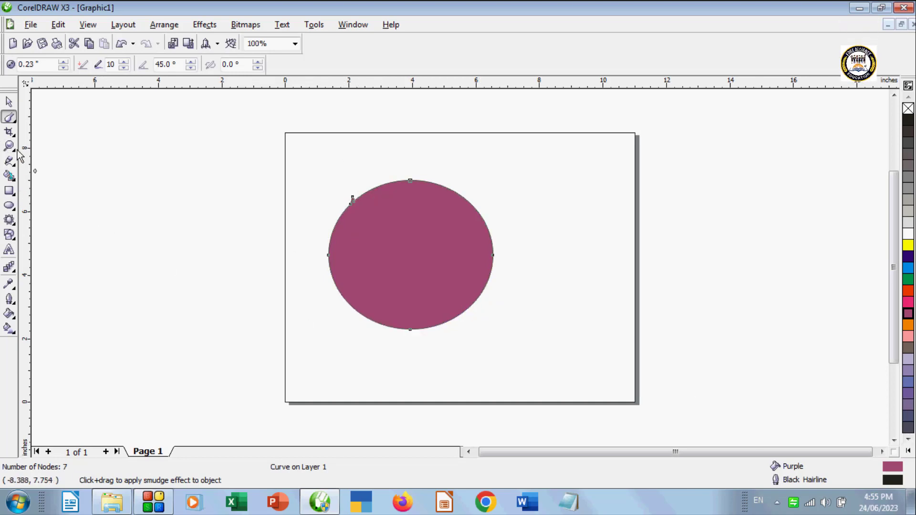
Smudge small notches and a downward spike into the ellipse's lower-right edge.
key(z)
click(468, 272)
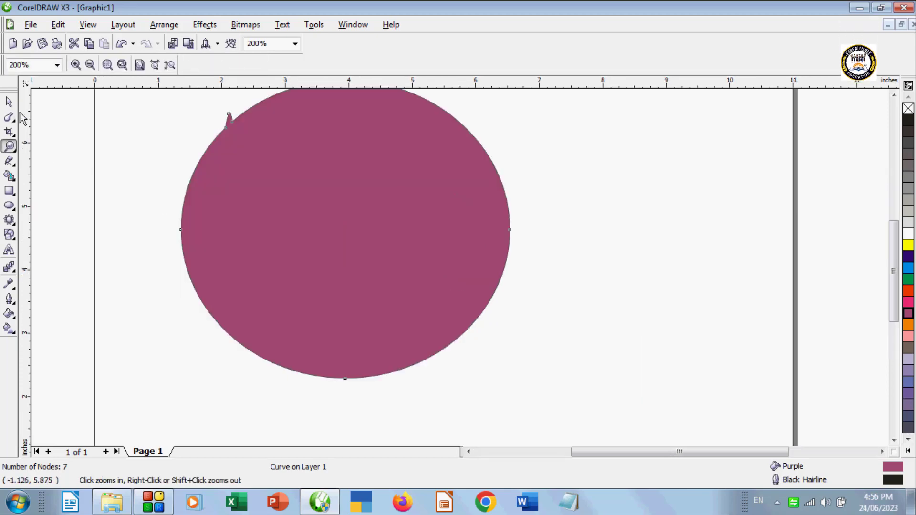
click(9, 103)
click(13, 122)
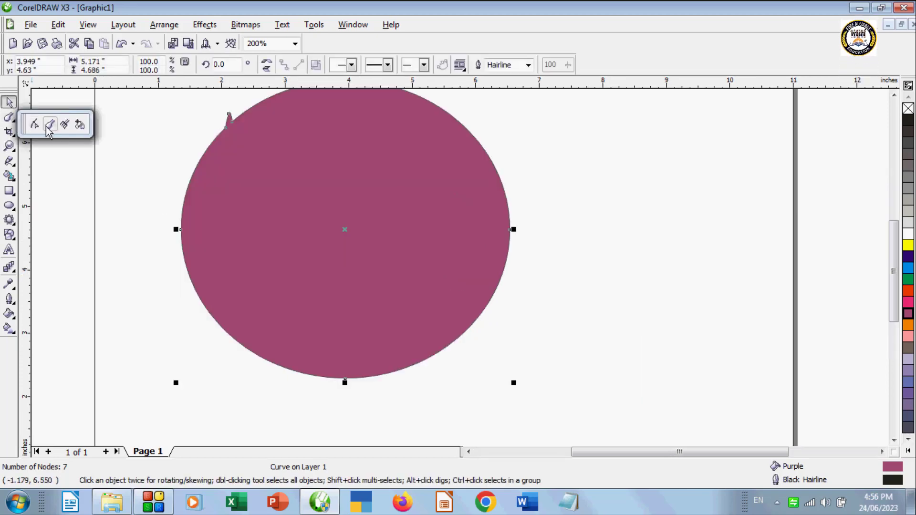
click(51, 123)
mouse_move(451, 335)
mouse_down()
mouse_move(476, 331)
mouse_move(474, 322)
mouse_up()
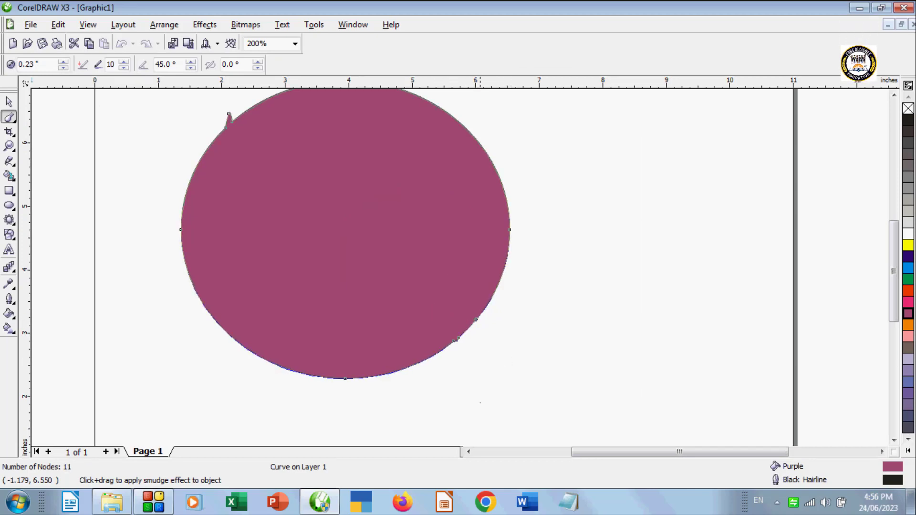
drag(436, 362, 436, 365)
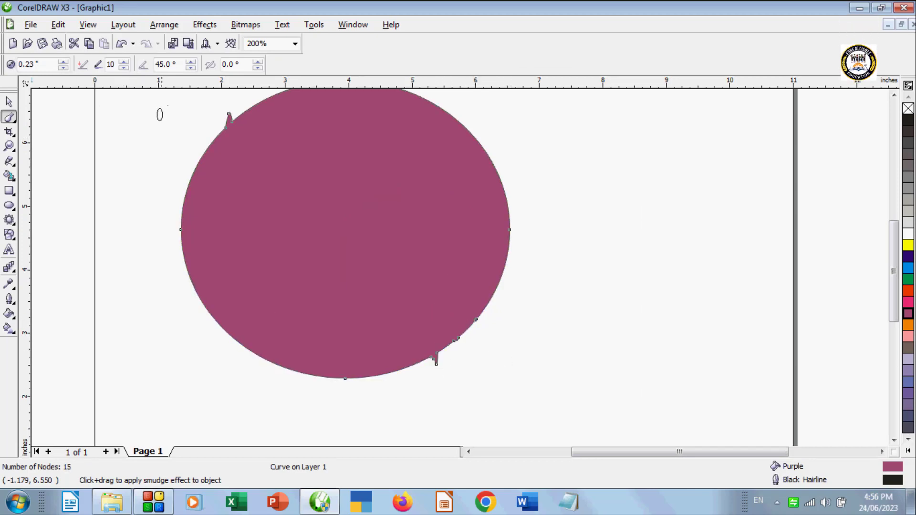
Set the Smudge Brush nib size to 0.36 inches and its tilt to 51 degrees.
click(65, 62)
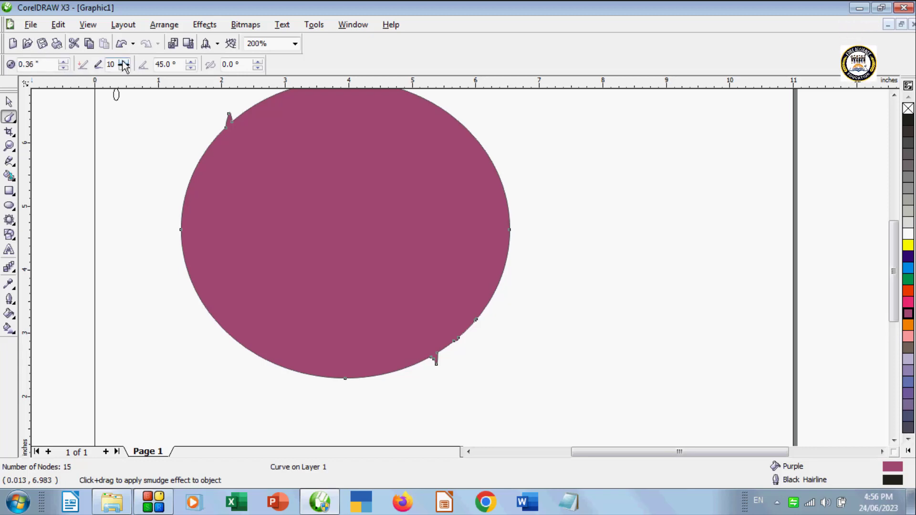
click(191, 63)
click(191, 63)
click(190, 63)
click(191, 63)
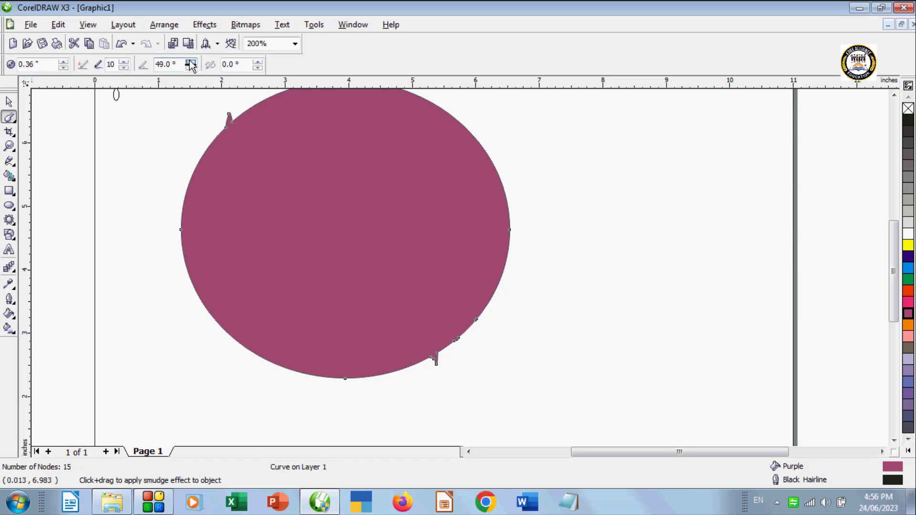
Smudge a larger bulge and dents into the ellipse's right and lower-right edge.
mouse_move(475, 302)
mouse_down()
mouse_move(491, 296)
mouse_move(501, 271)
mouse_up()
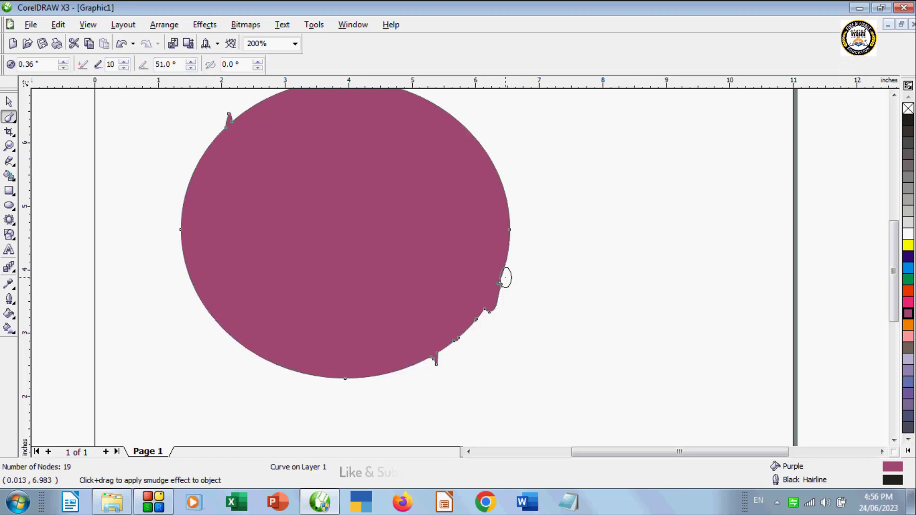
drag(533, 238, 511, 212)
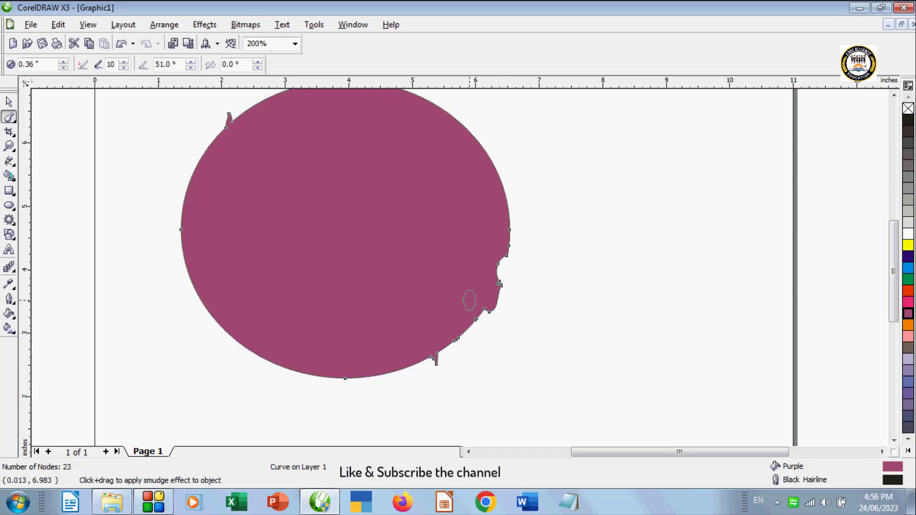
drag(468, 340, 438, 323)
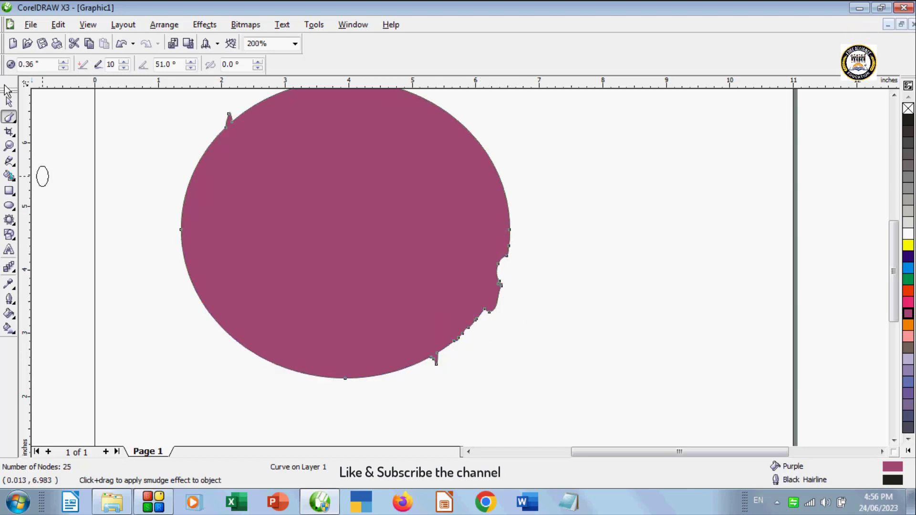
Move the smudged ellipse toward the page's right side and delete it.
click(9, 103)
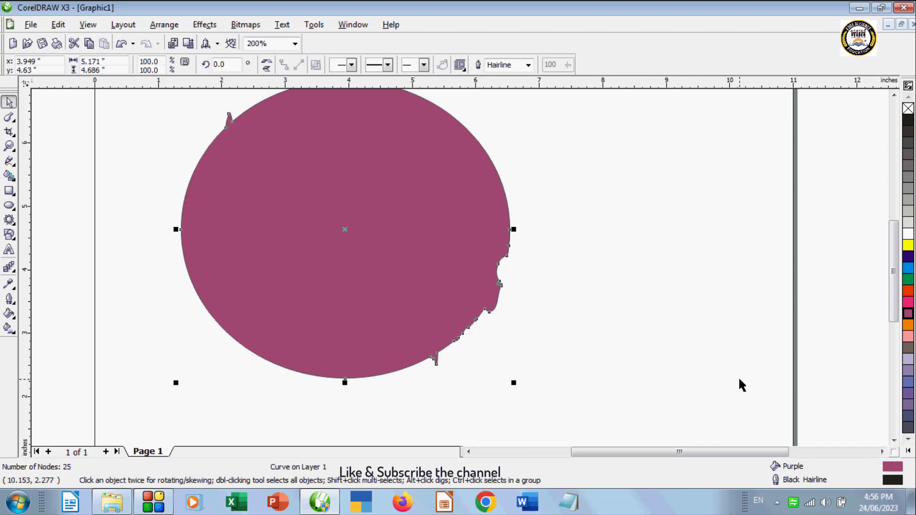
key(F3)
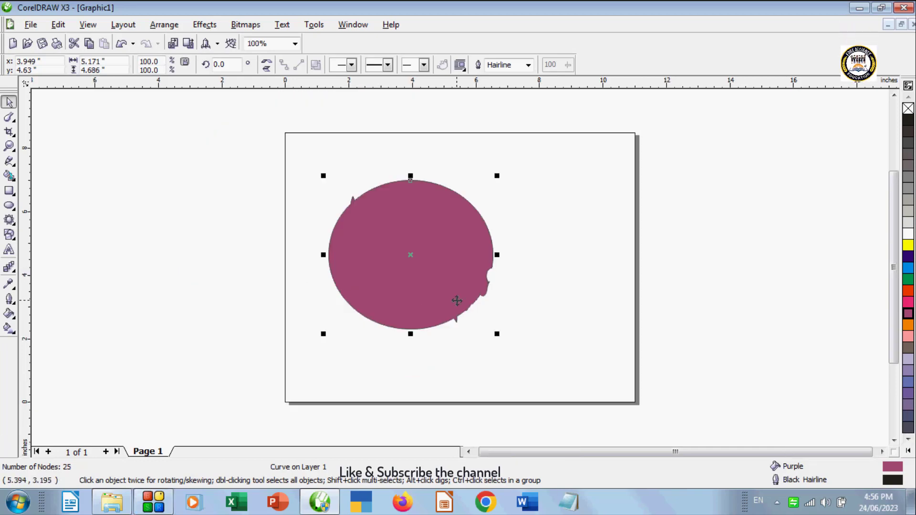
drag(417, 258, 510, 275)
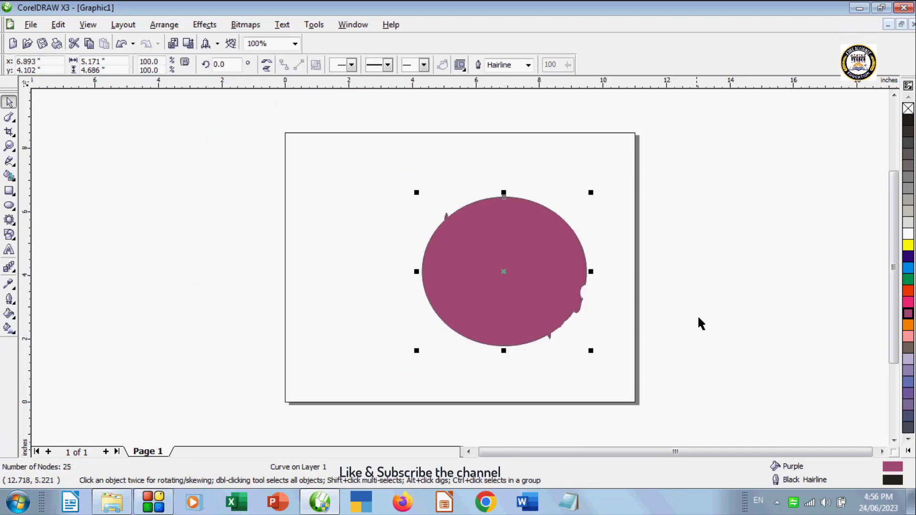
key(Delete)
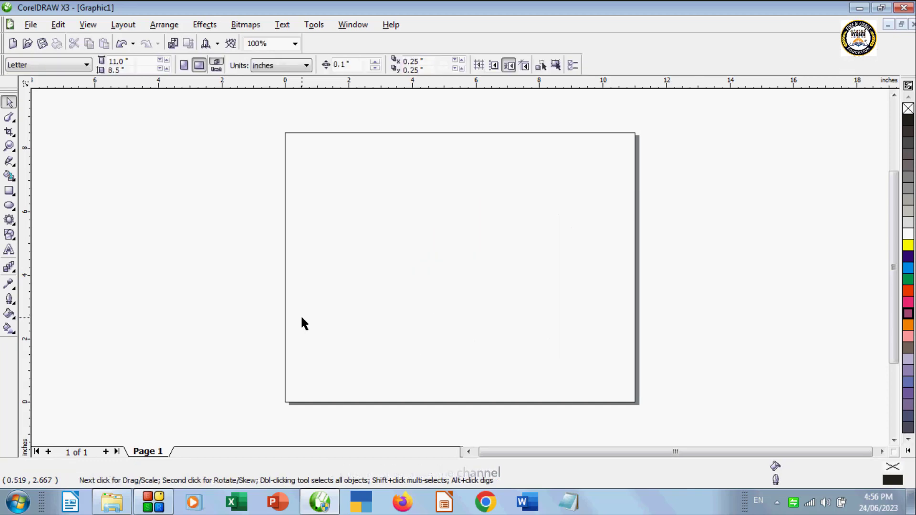
click(10, 118)
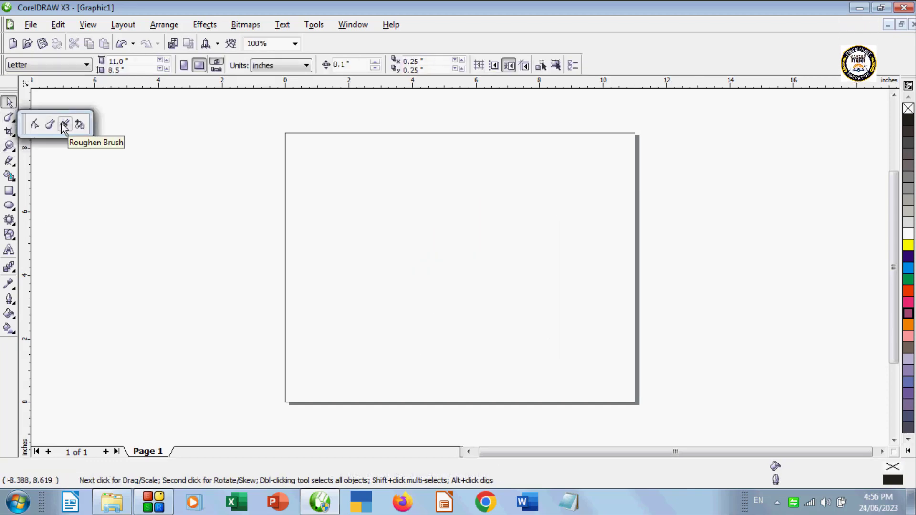
click(10, 205)
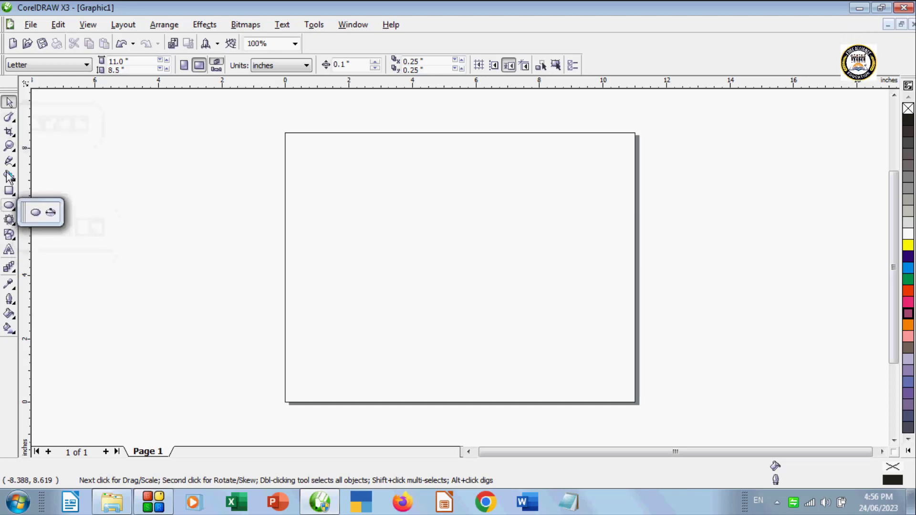
click(8, 103)
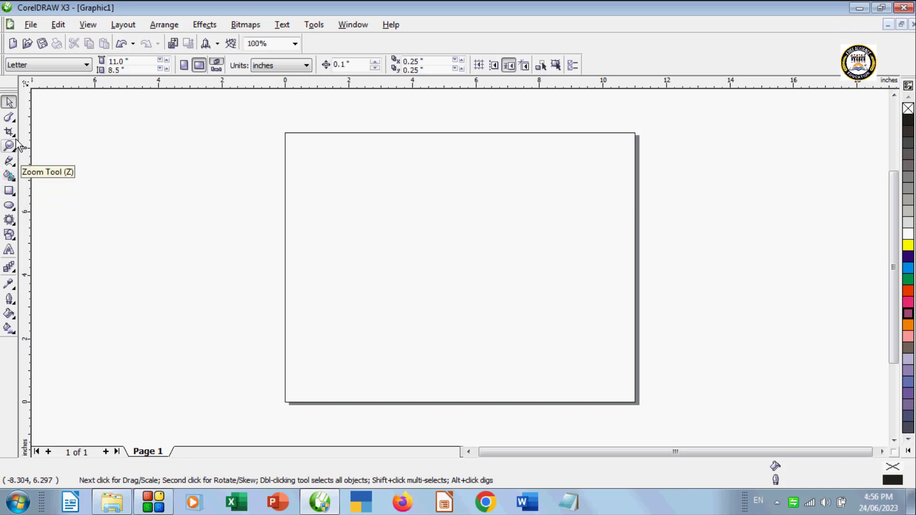
click(9, 119)
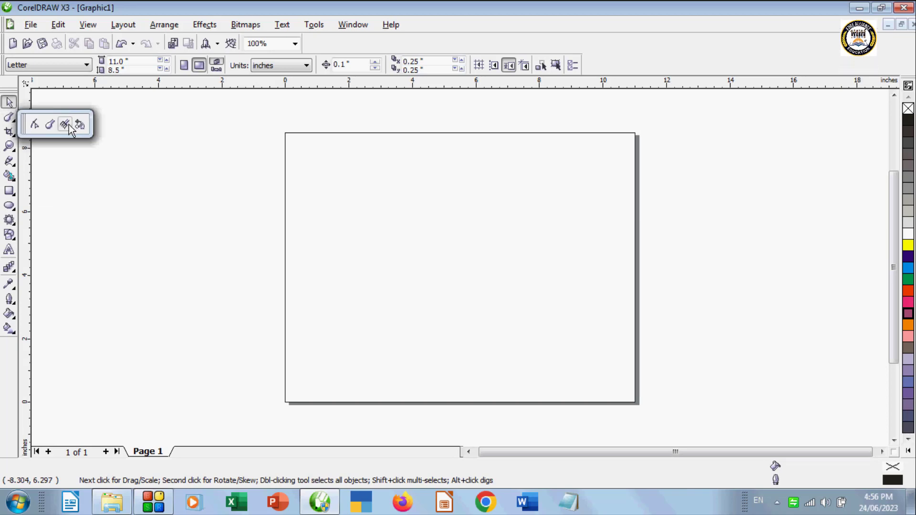
click(9, 205)
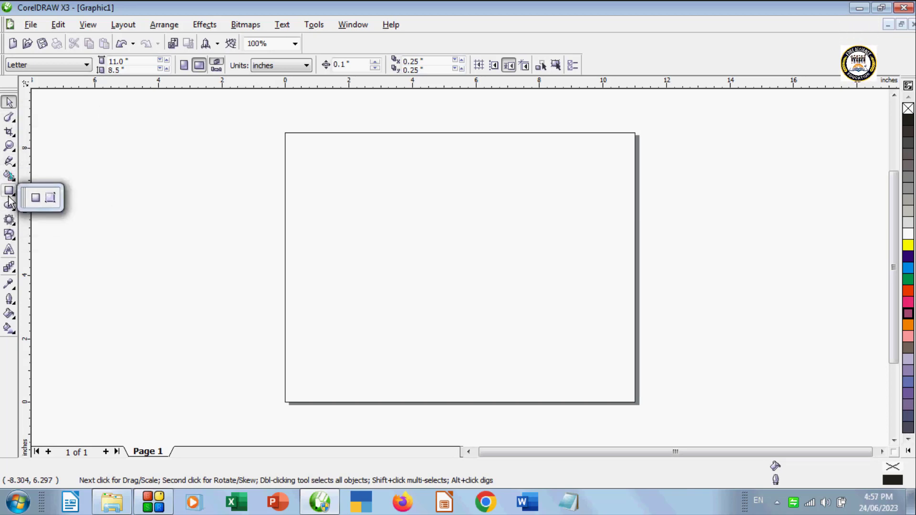
Draw a rectangle about 4.62 by 3.84 inches on the page's left half and fill it red.
click(9, 191)
mouse_move(310, 187)
mouse_down()
mouse_move(338, 227)
mouse_move(457, 309)
mouse_up()
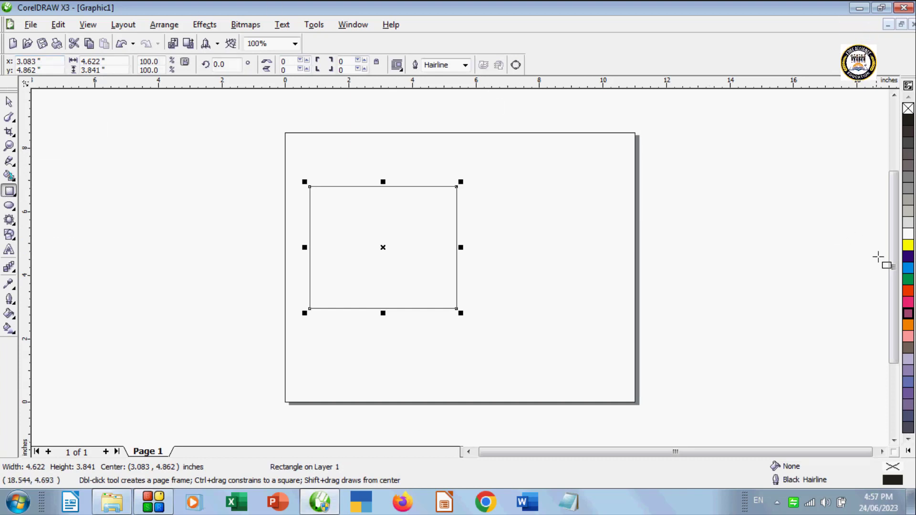
click(908, 291)
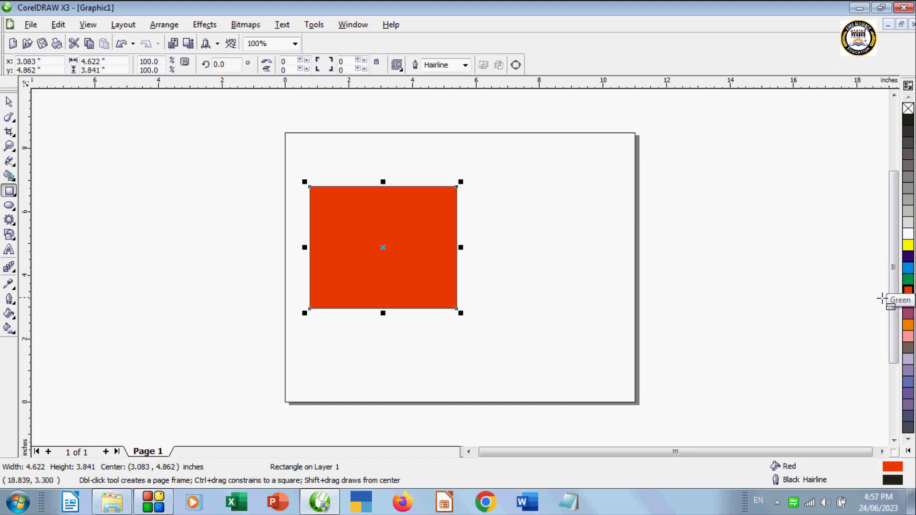
Try a 16 pt outline and cyan outline colour on the rectangle, and set its outline to 24 pt yellow.
click(466, 65)
click(444, 141)
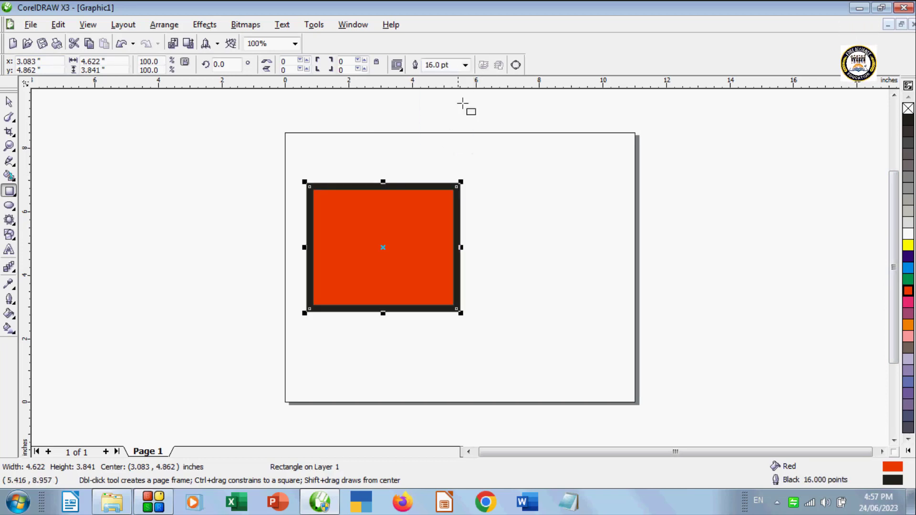
click(464, 67)
click(434, 147)
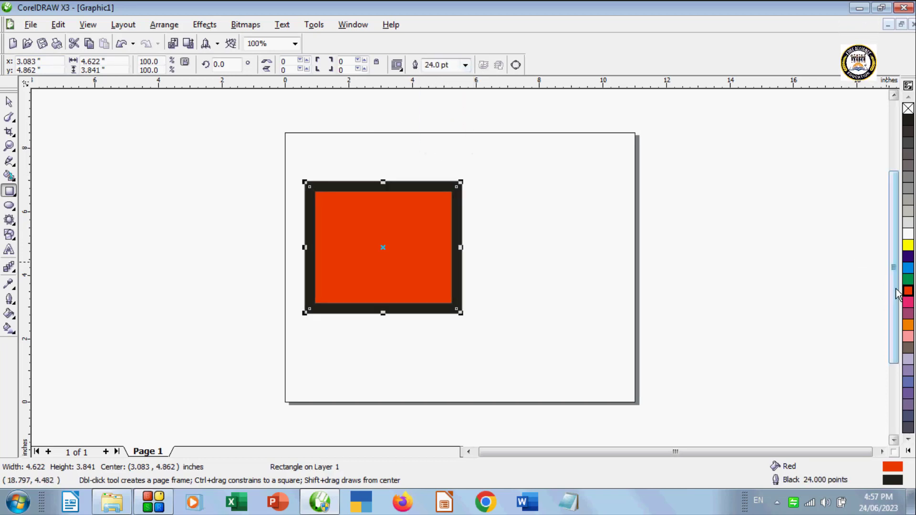
right_click(909, 268)
right_click(908, 246)
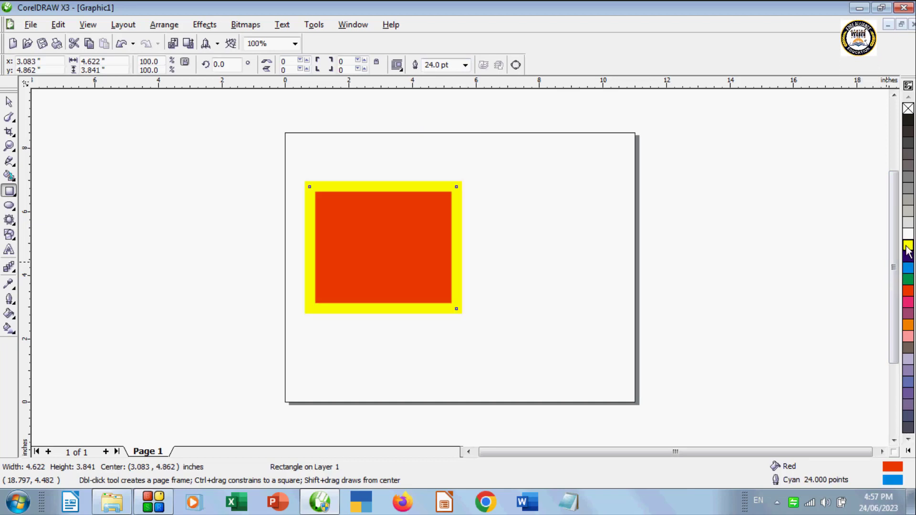
Convert the rectangle to curves and roughen a spot on its bottom edge near the right corner with the Roughen Brush.
click(11, 122)
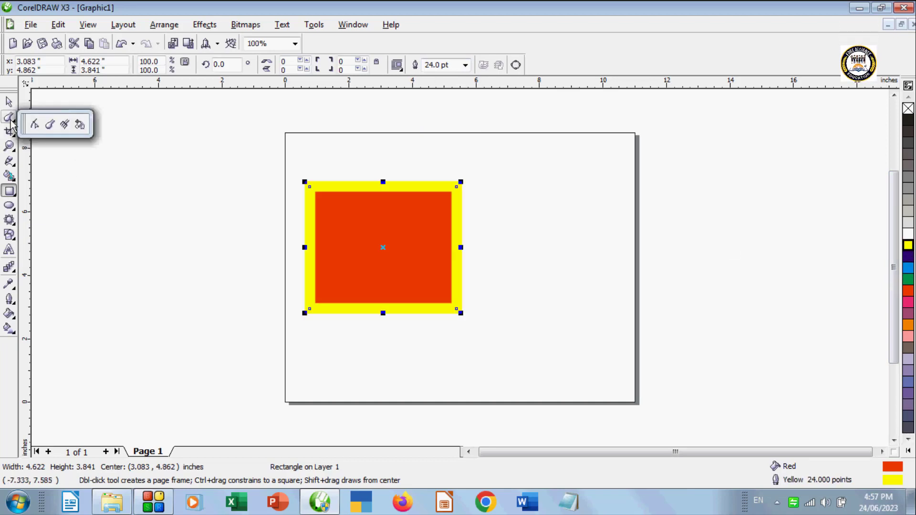
click(64, 124)
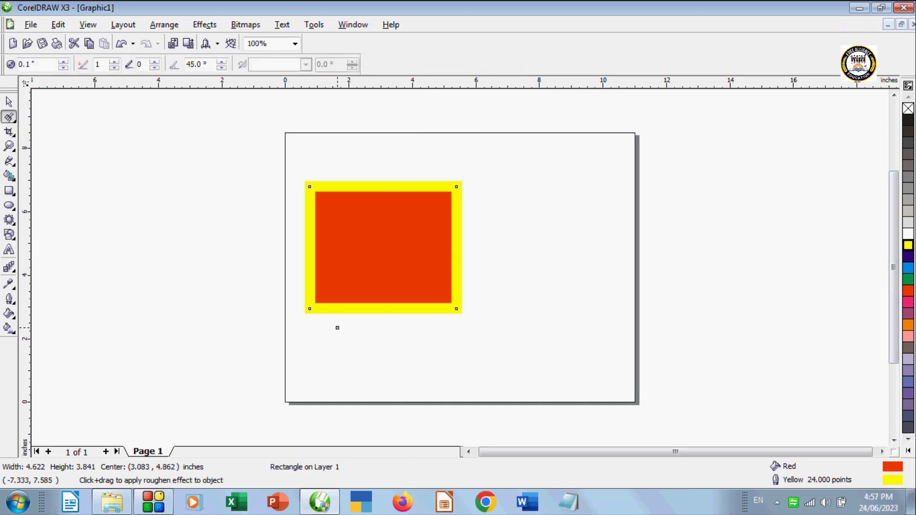
click(334, 312)
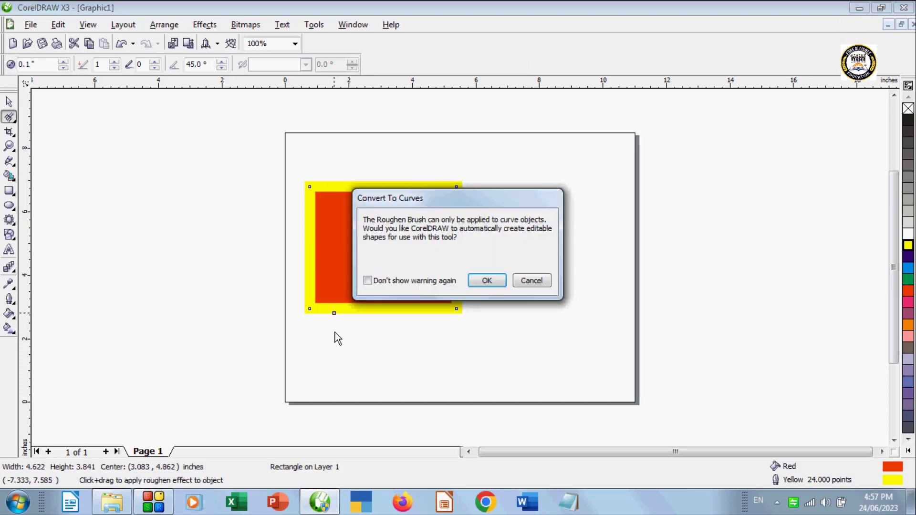
click(484, 280)
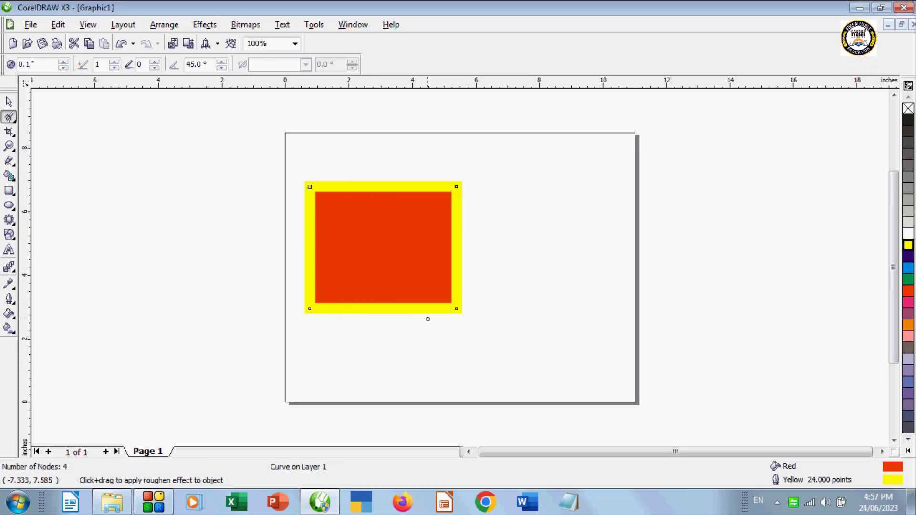
drag(424, 308, 425, 324)
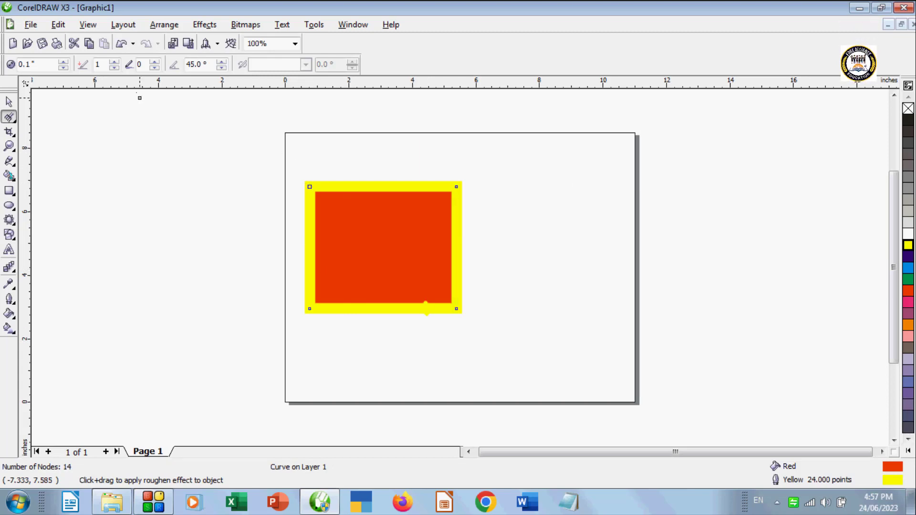
Set the Roughen Brush nib size to 0.2 inches and the spike frequency to 10, and roughen the left half of the rectangle's top edge.
click(63, 60)
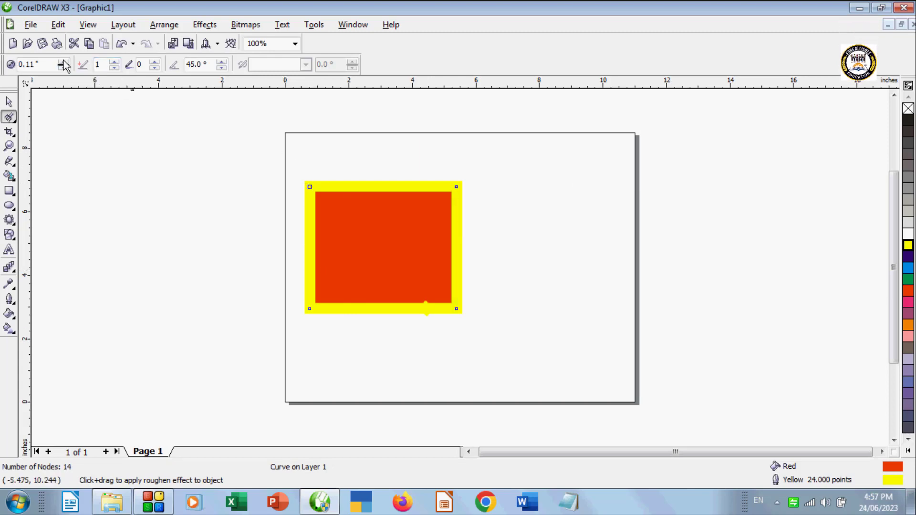
click(114, 62)
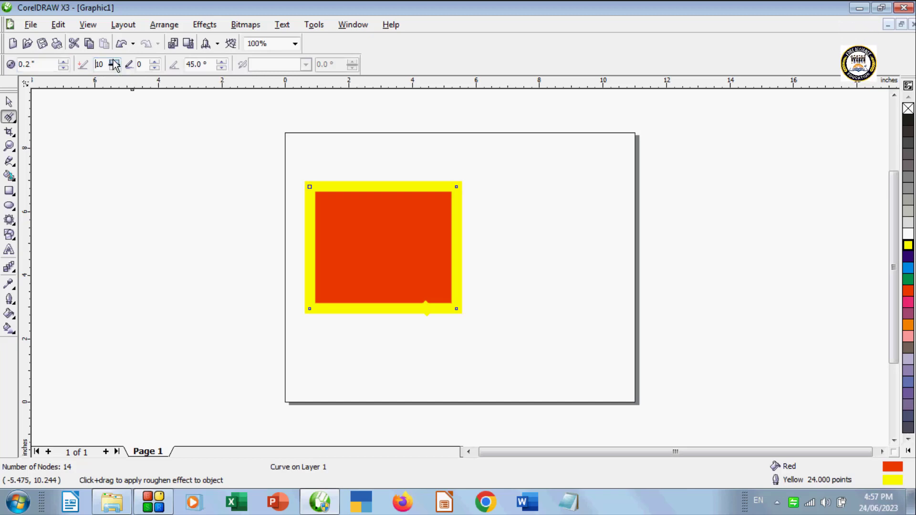
mouse_move(329, 190)
mouse_down()
mouse_move(325, 167)
mouse_move(341, 187)
mouse_move(350, 176)
mouse_move(368, 193)
mouse_move(374, 172)
mouse_up()
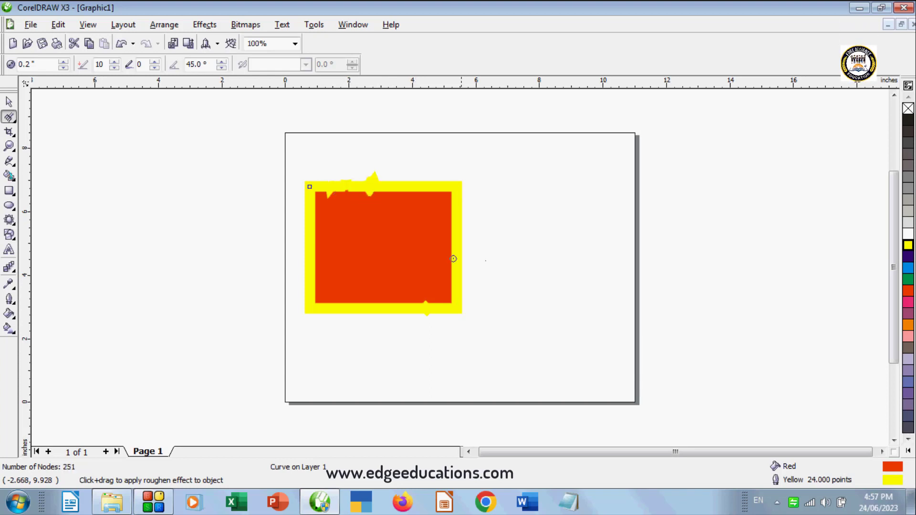
Roughen more spots along the rectangle's top edge and the upper part of its left edge.
click(9, 146)
click(304, 217)
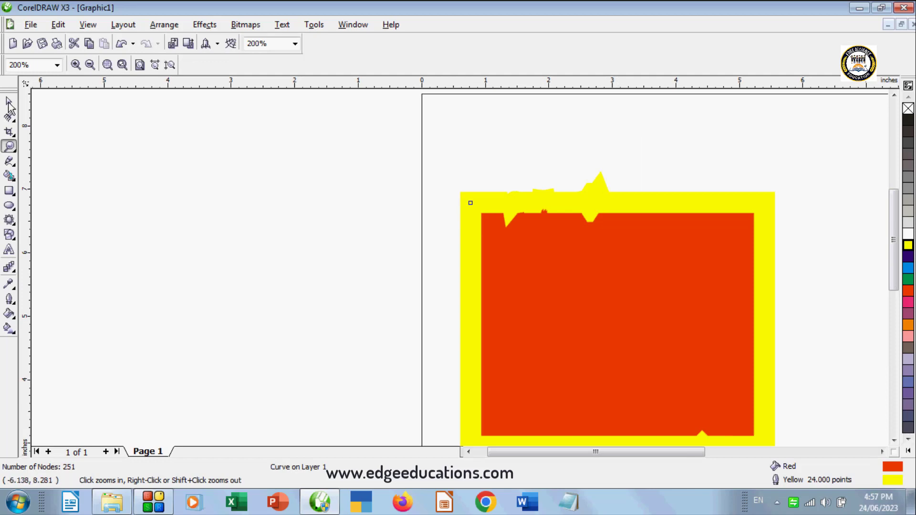
click(8, 103)
click(13, 123)
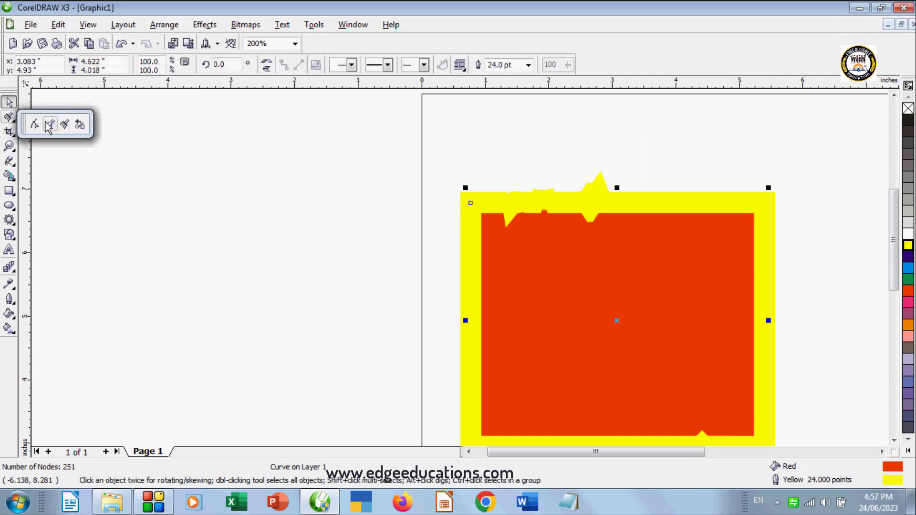
click(64, 125)
mouse_move(621, 199)
mouse_down()
mouse_move(657, 203)
mouse_move(669, 181)
mouse_move(682, 200)
mouse_move(682, 185)
mouse_move(664, 185)
mouse_up()
mouse_move(525, 196)
mouse_down()
mouse_move(522, 180)
mouse_move(481, 188)
mouse_move(462, 172)
mouse_move(463, 182)
mouse_up()
mouse_move(475, 218)
mouse_down()
mouse_move(477, 254)
mouse_move(448, 273)
mouse_move(473, 285)
mouse_move(446, 312)
mouse_move(490, 308)
mouse_move(505, 332)
mouse_up()
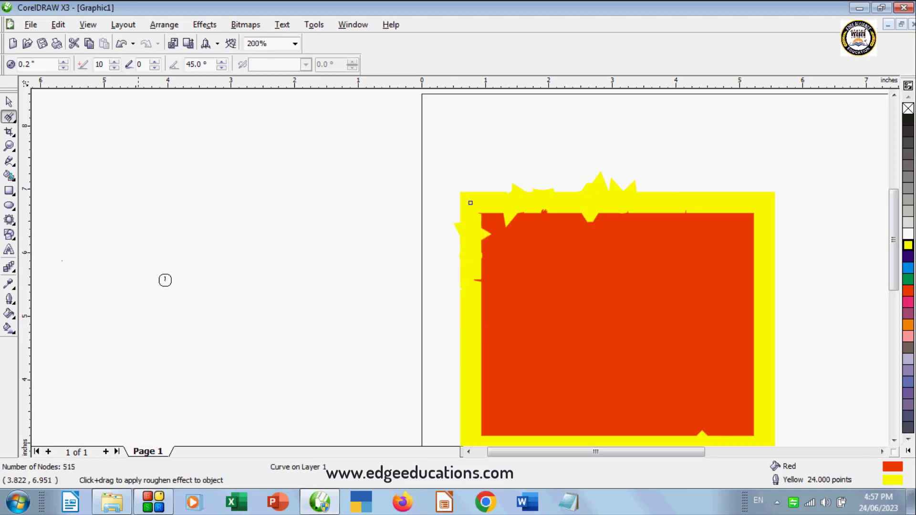
Reduce the Roughen Brush nib size to 0.13 inches and roughen the rectangle's upper-left corner and adjacent top edge.
click(63, 67)
click(62, 67)
click(62, 67)
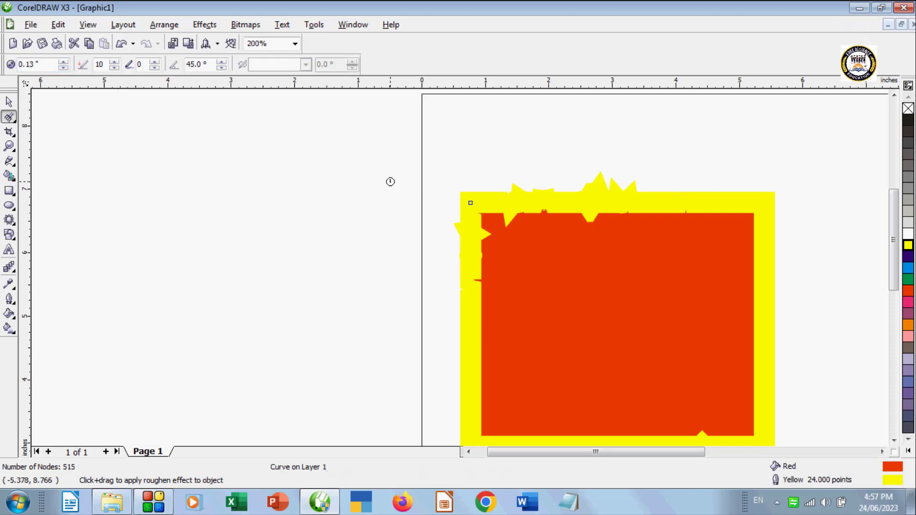
drag(460, 195, 460, 177)
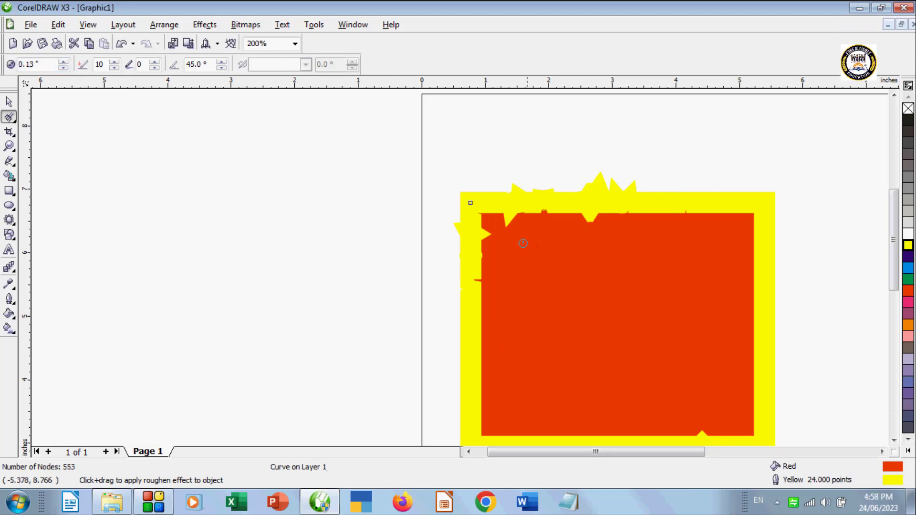
drag(521, 243, 522, 204)
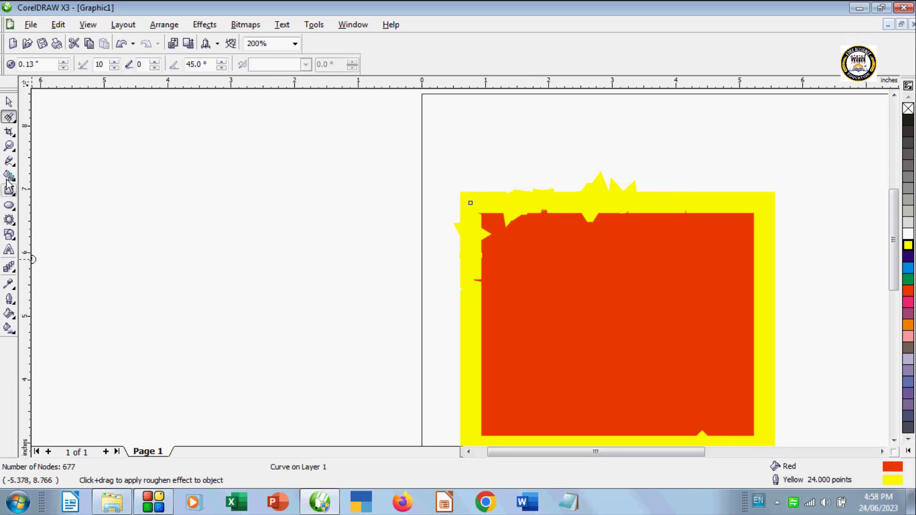
Delete the roughened rectangle from the page.
click(4, 103)
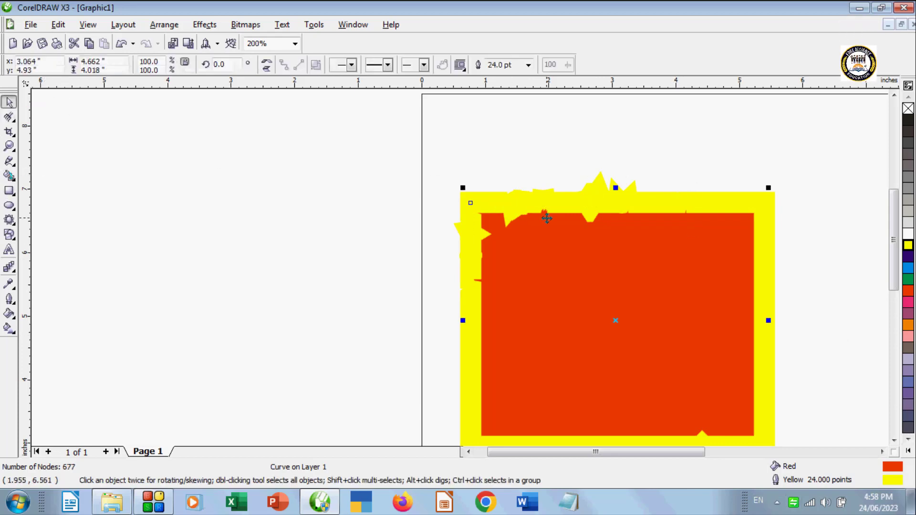
key(F3)
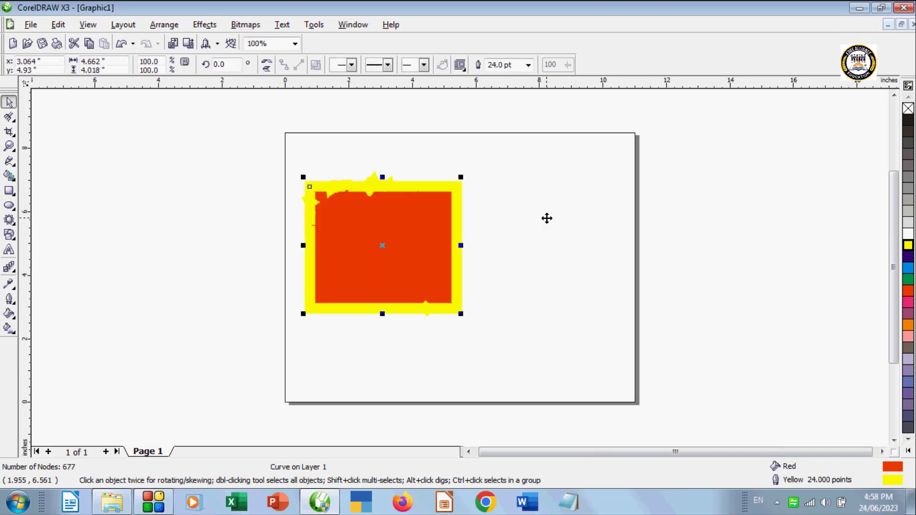
key(Delete)
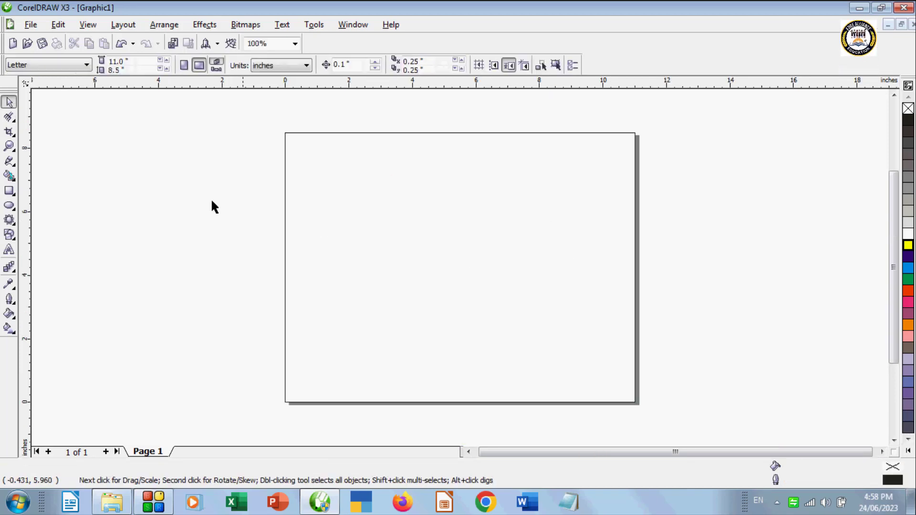
Draw a green-filled rectangle about 4.12 by 3.67 inches with a 16 pt outline on the page's left half.
click(8, 119)
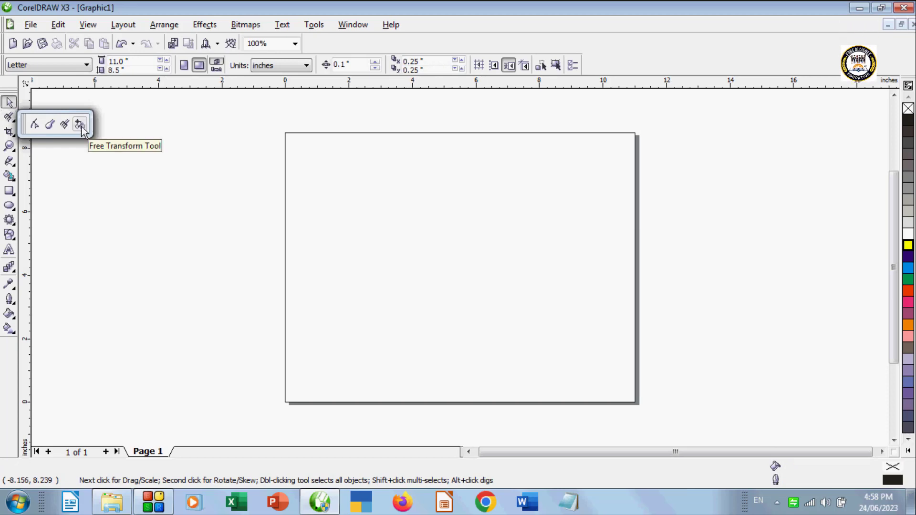
click(9, 191)
mouse_move(346, 190)
mouse_down()
mouse_move(479, 283)
mouse_move(477, 306)
mouse_up()
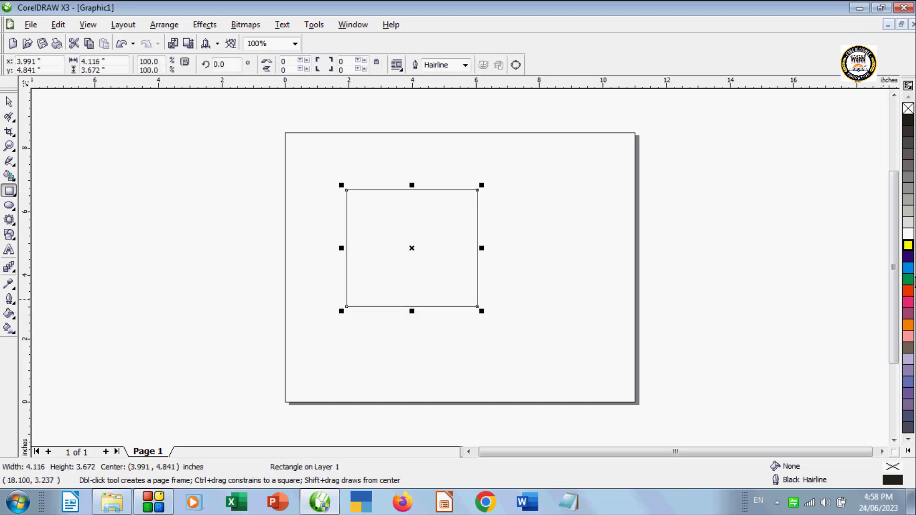
click(908, 279)
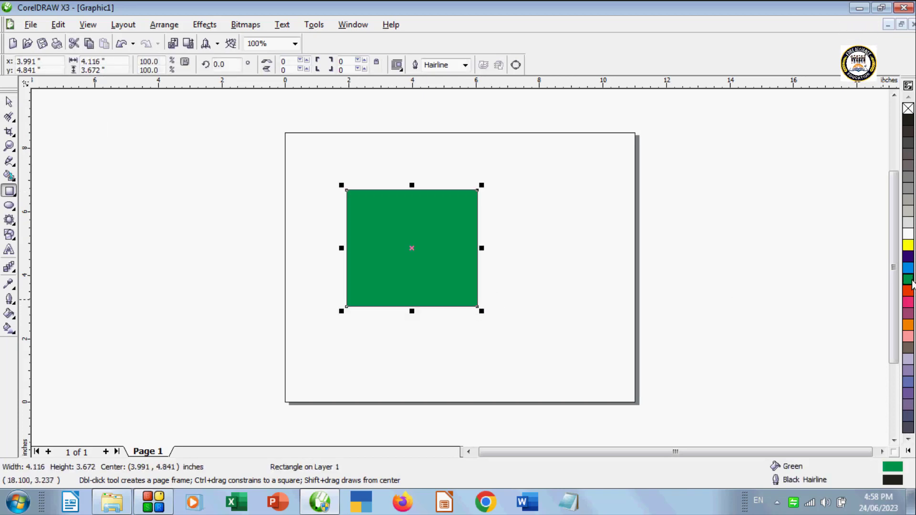
click(465, 65)
click(438, 138)
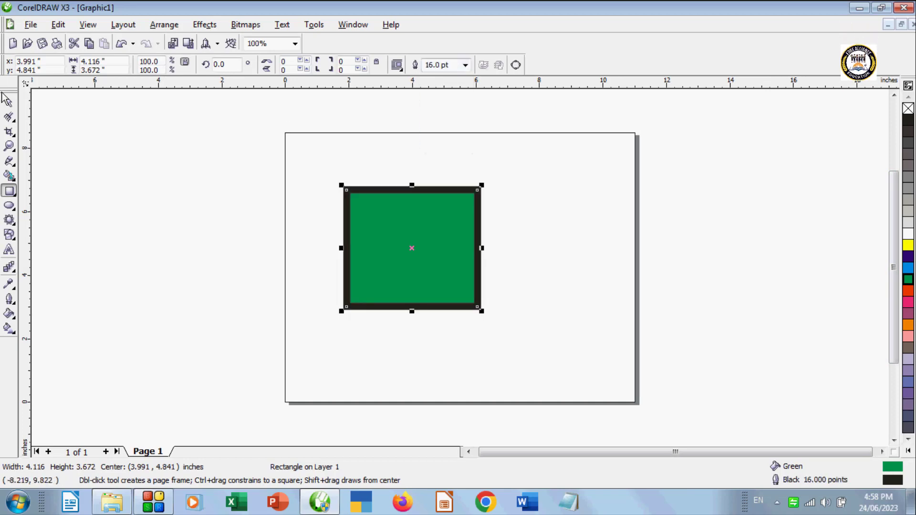
Try free-rotating the rectangle about 126 degrees around a point beside its upper-right corner, and undo the rotation and the outline width.
click(14, 122)
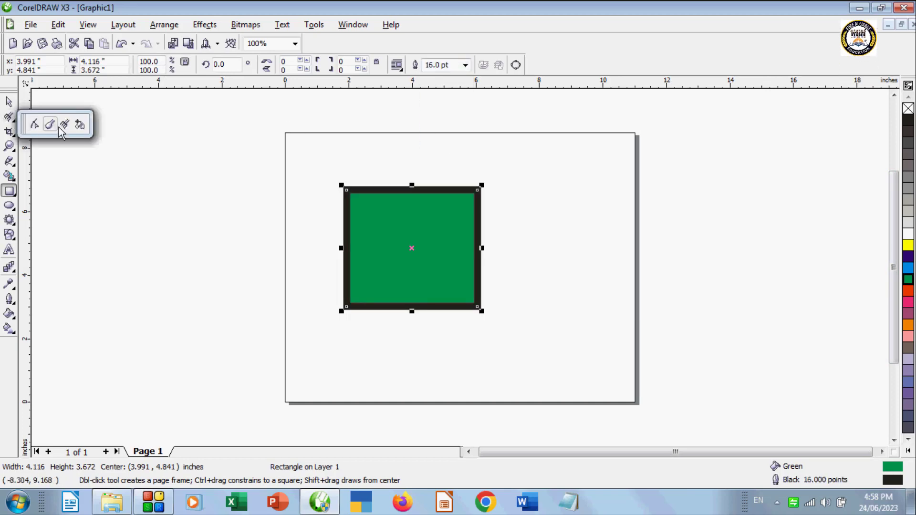
click(81, 125)
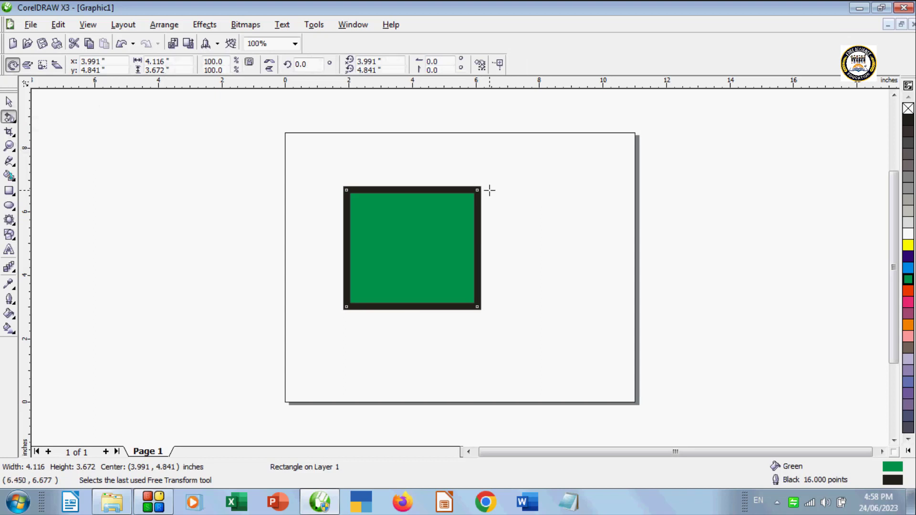
drag(490, 191, 466, 158)
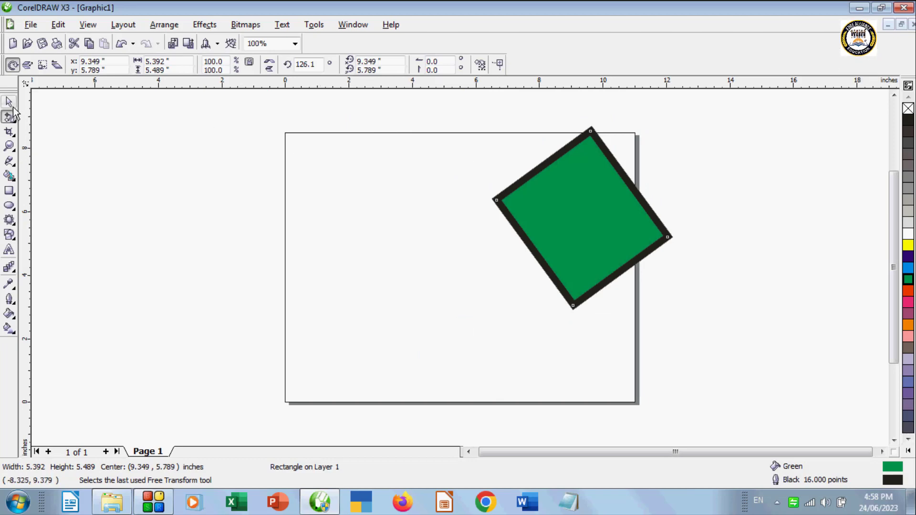
key(ctrl+z)
key(ctrl+z)
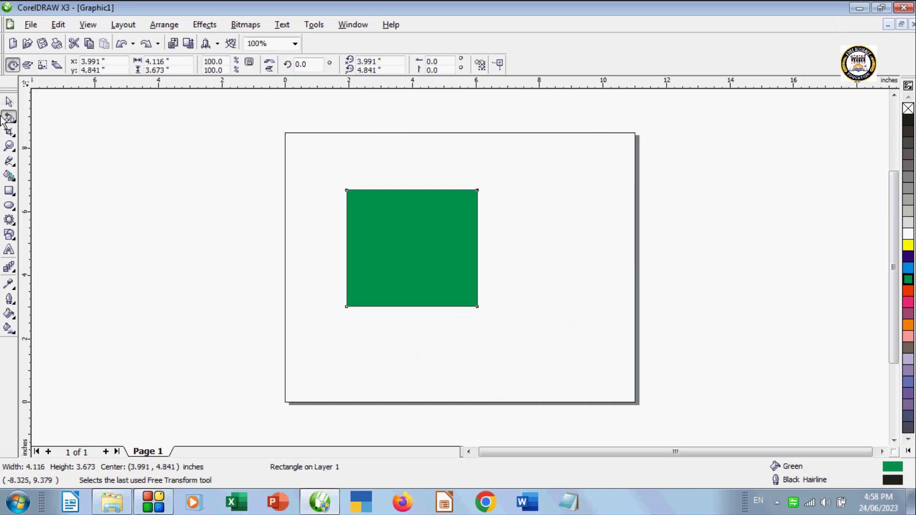
Rotate the green rectangle about 65.7 degrees around its own centre and deselect it.
click(8, 102)
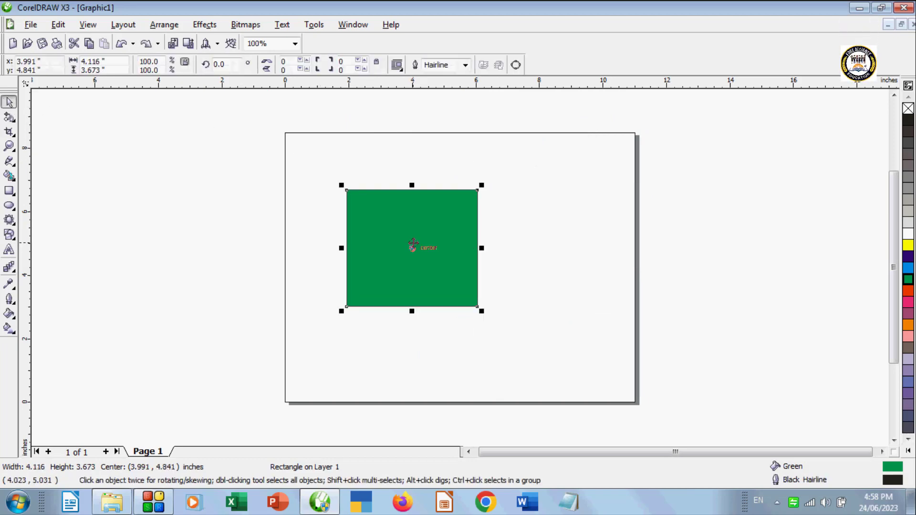
click(412, 248)
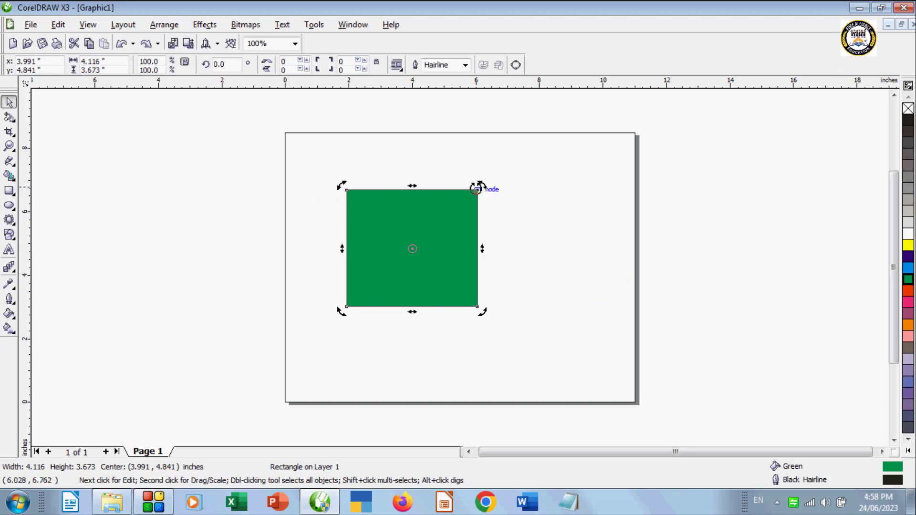
drag(483, 312, 510, 217)
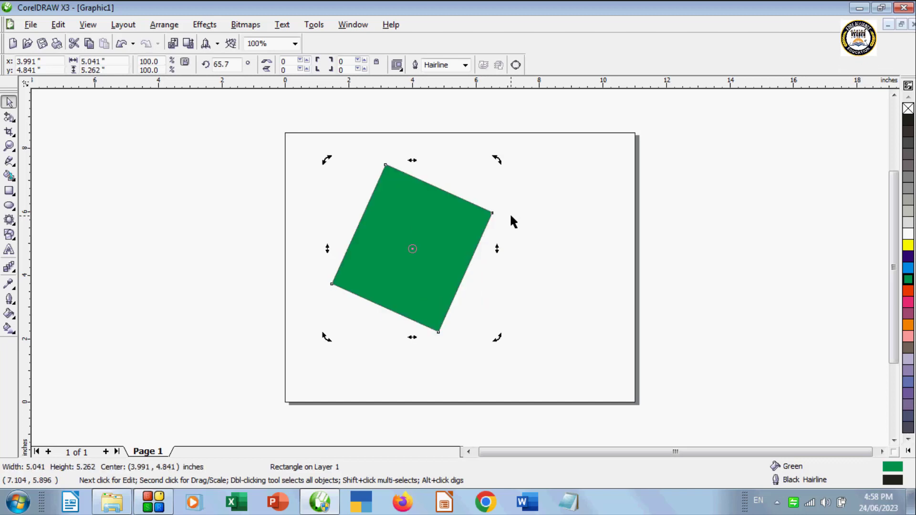
click(535, 234)
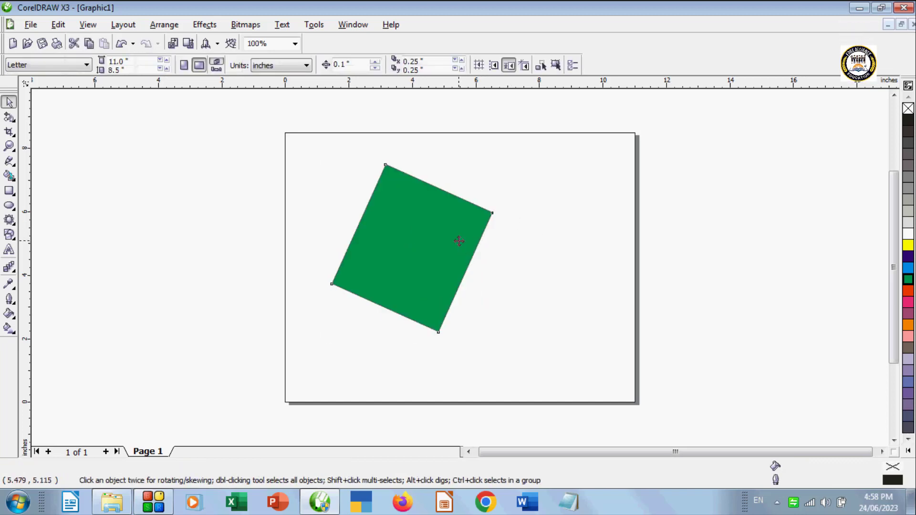
Undo the rectangle's rotation, its green fill and its creation.
click(458, 239)
key(ctrl+z)
key(ctrl+z)
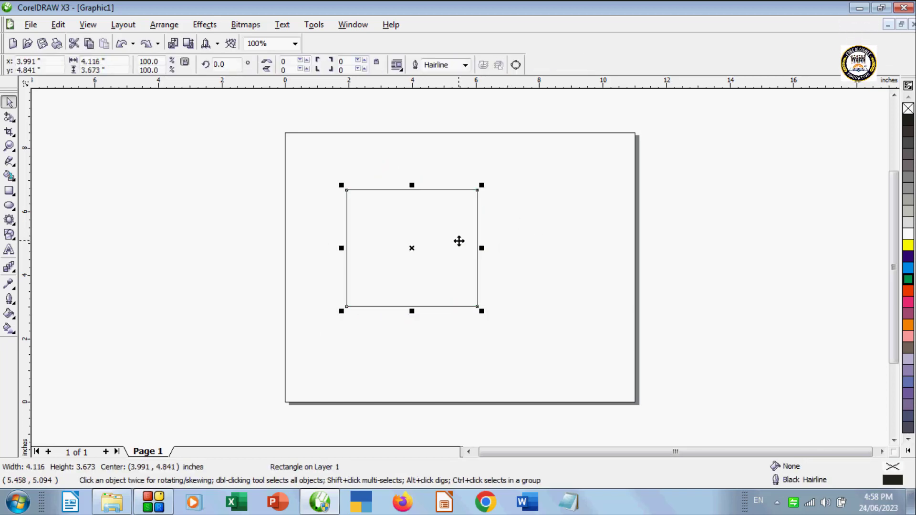
key(ctrl+z)
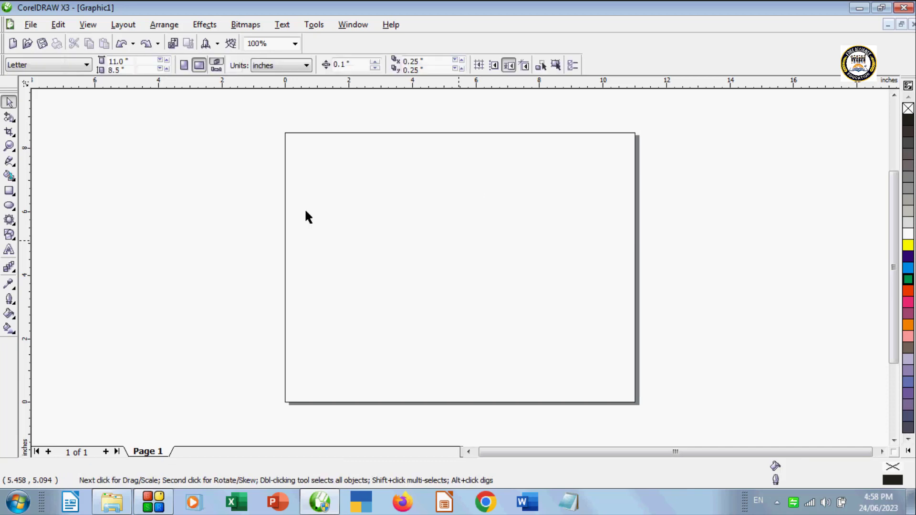
Detach the Crop tool flyout as a floating toolbar beside the page and return to the Pick tool.
click(13, 136)
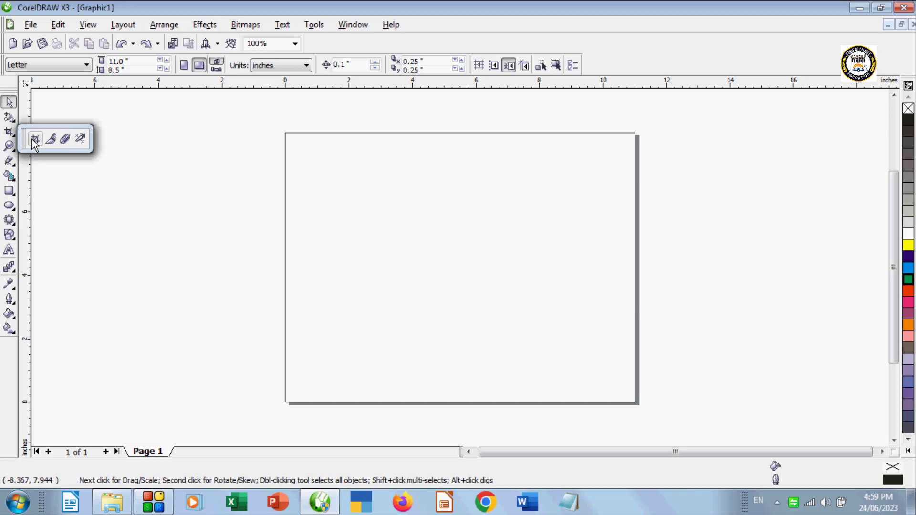
click(24, 113)
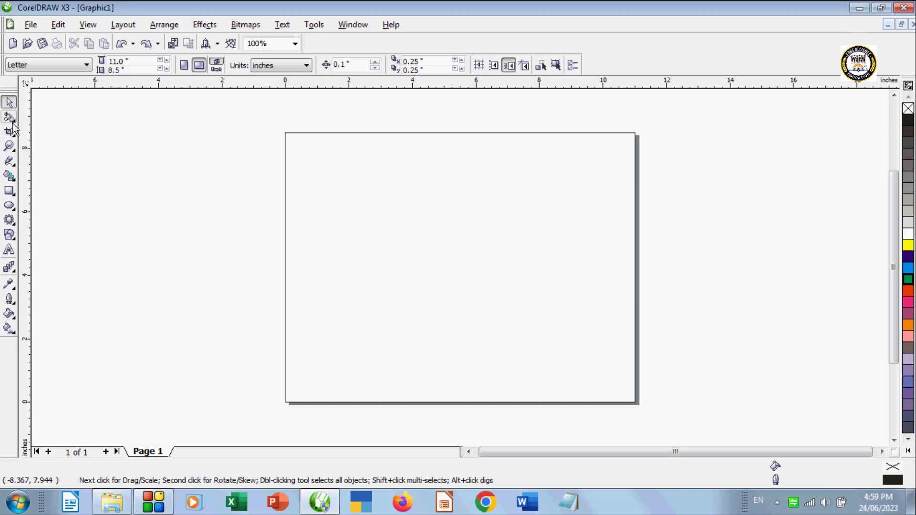
click(13, 123)
click(14, 135)
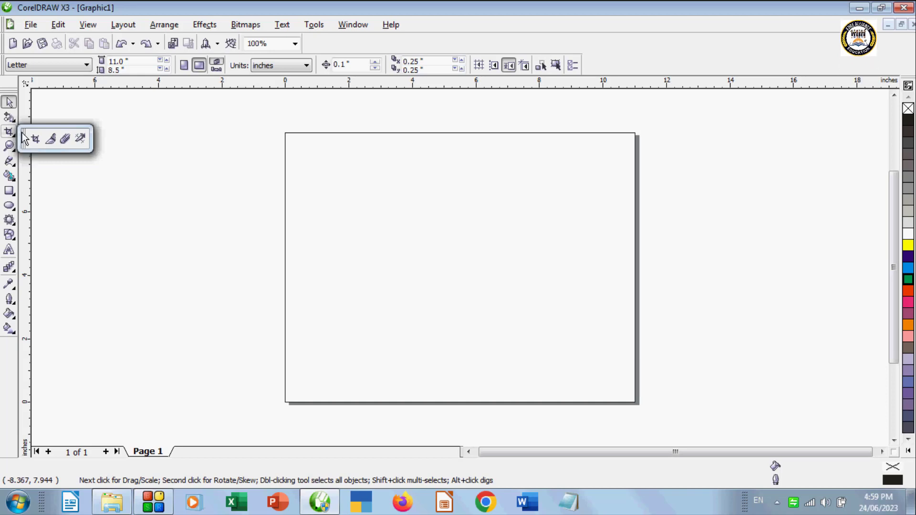
click(10, 136)
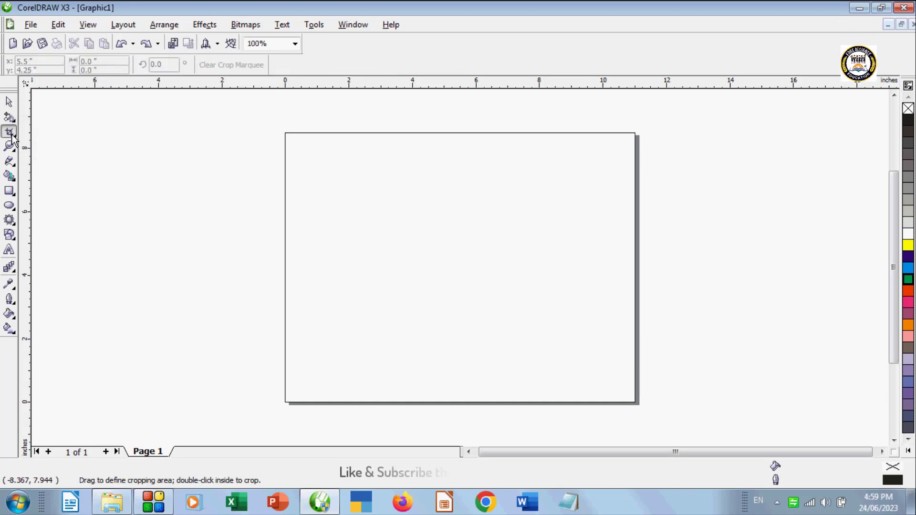
click(13, 137)
drag(21, 139, 95, 123)
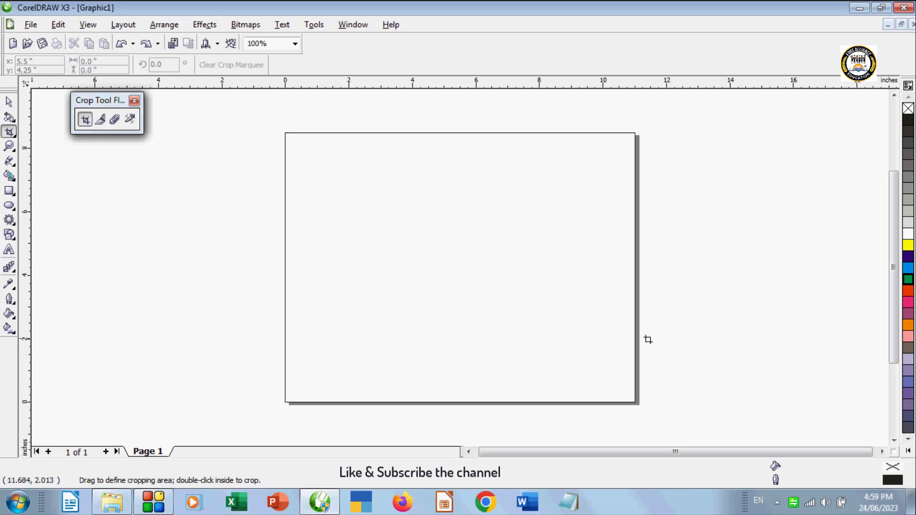
click(9, 101)
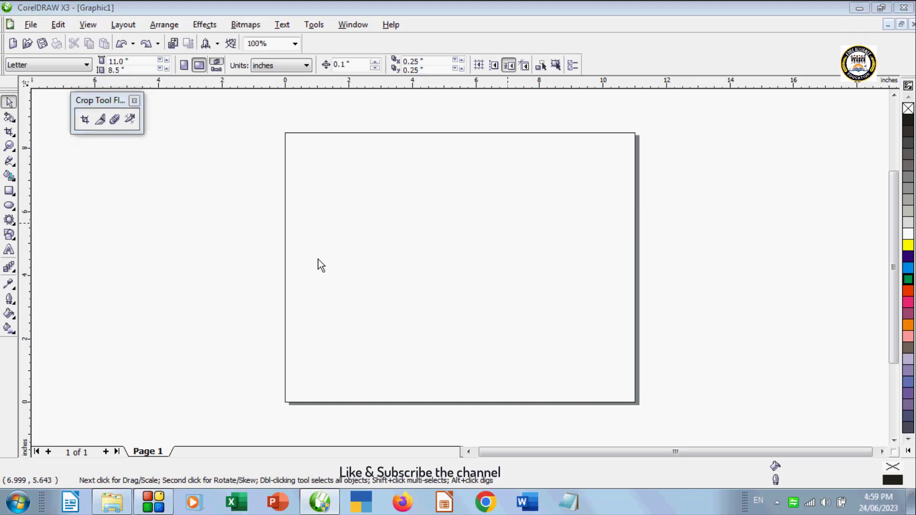
Import Hydrangeas.jpg from the Sample Pictures folder and place it on the page at about 8.05 by 6.04 inches.
key(ctrl+i)
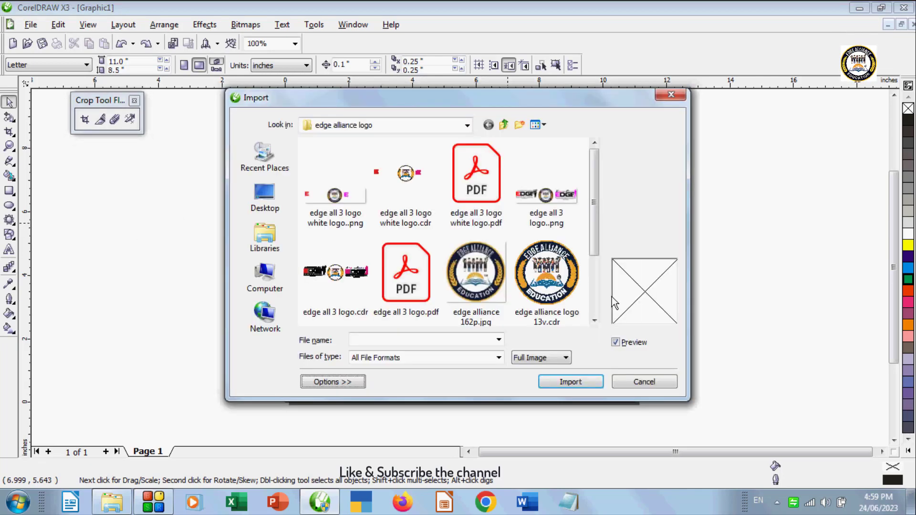
click(264, 237)
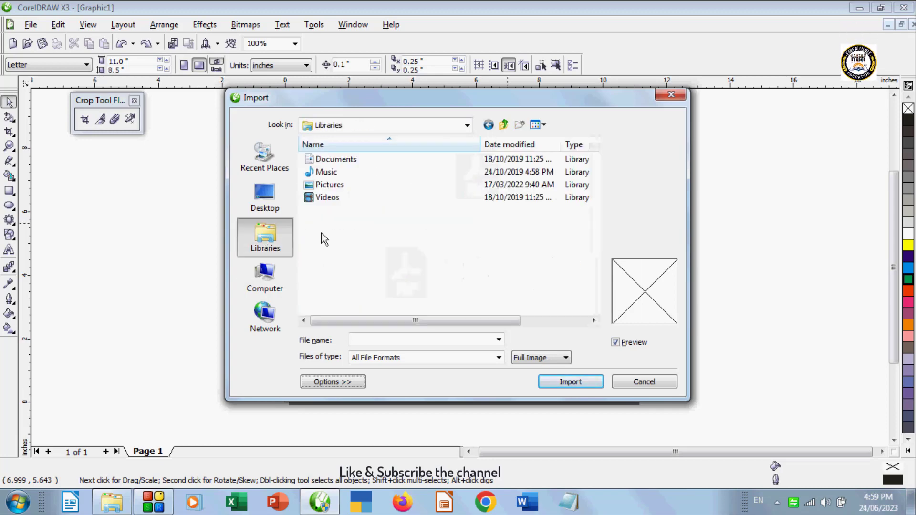
double_click(334, 185)
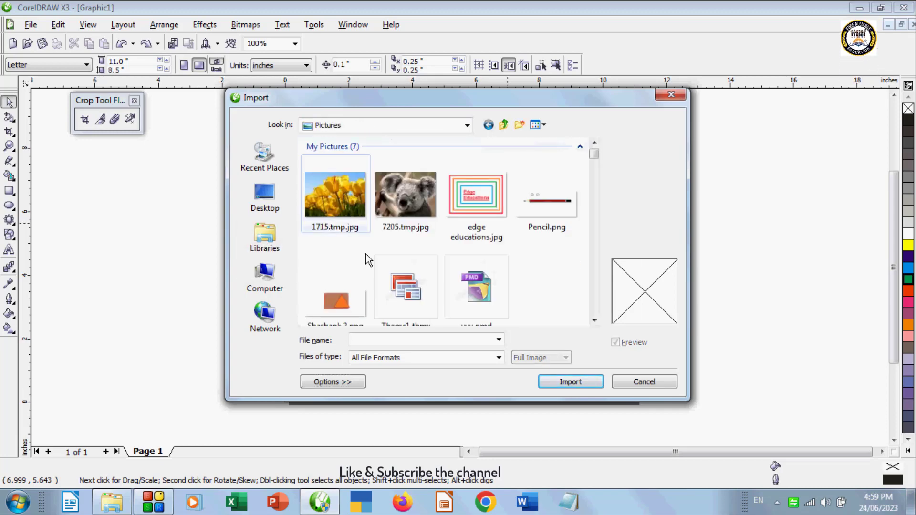
click(326, 209)
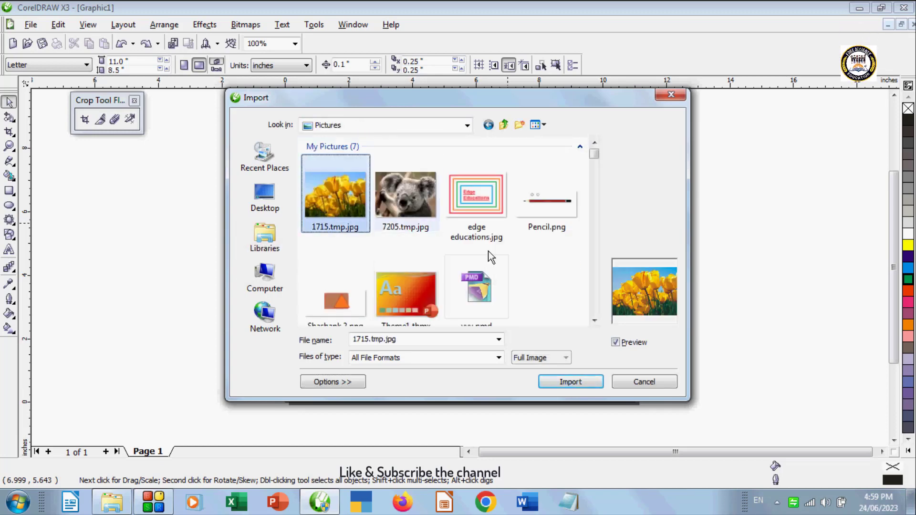
click(593, 193)
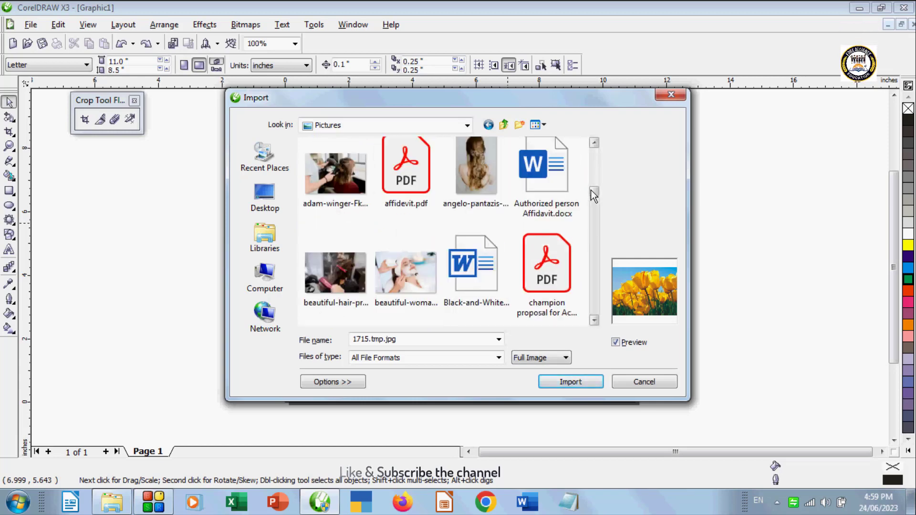
drag(594, 192, 599, 161)
double_click(349, 273)
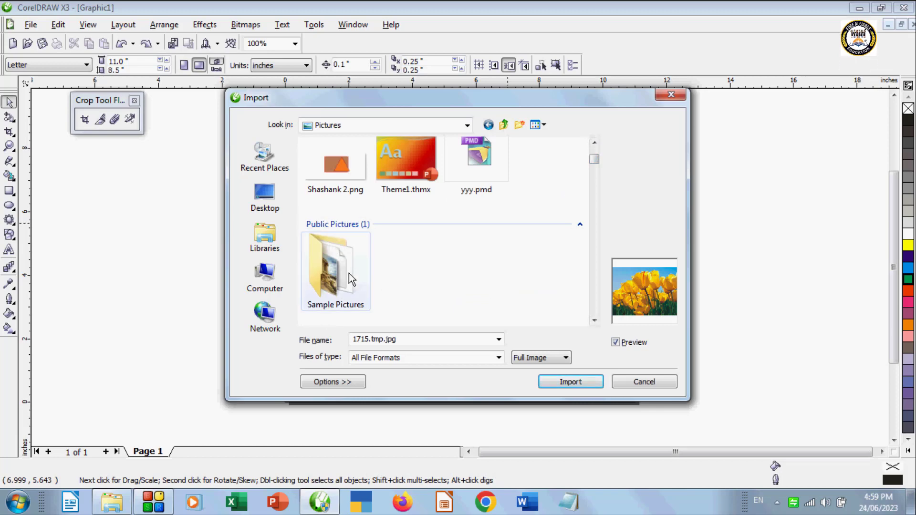
click(481, 278)
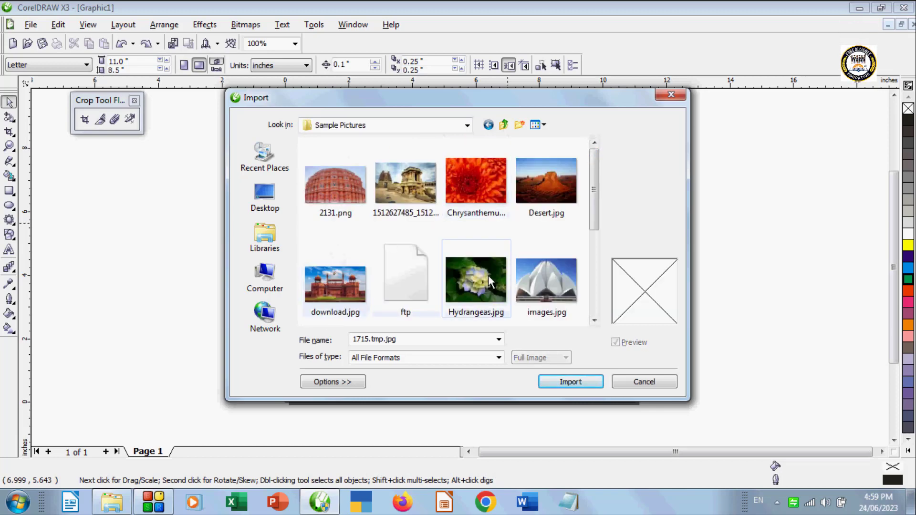
click(568, 382)
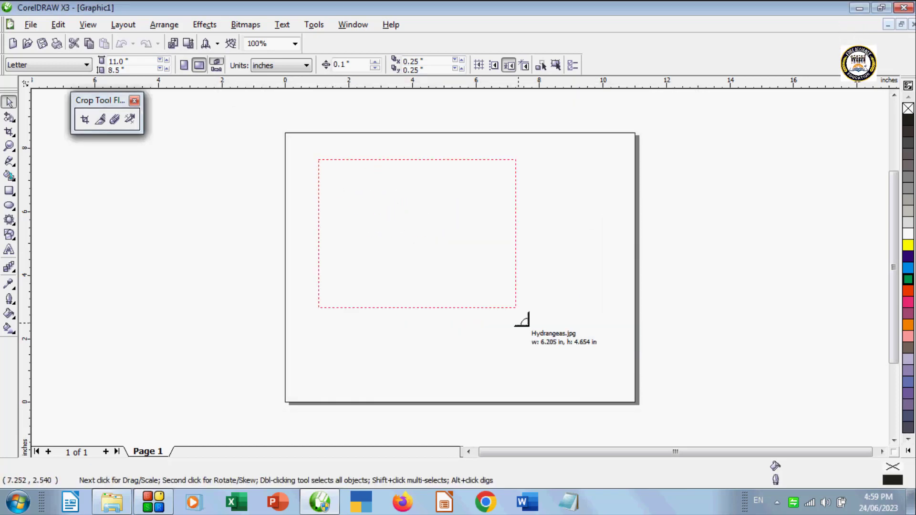
drag(516, 309, 574, 350)
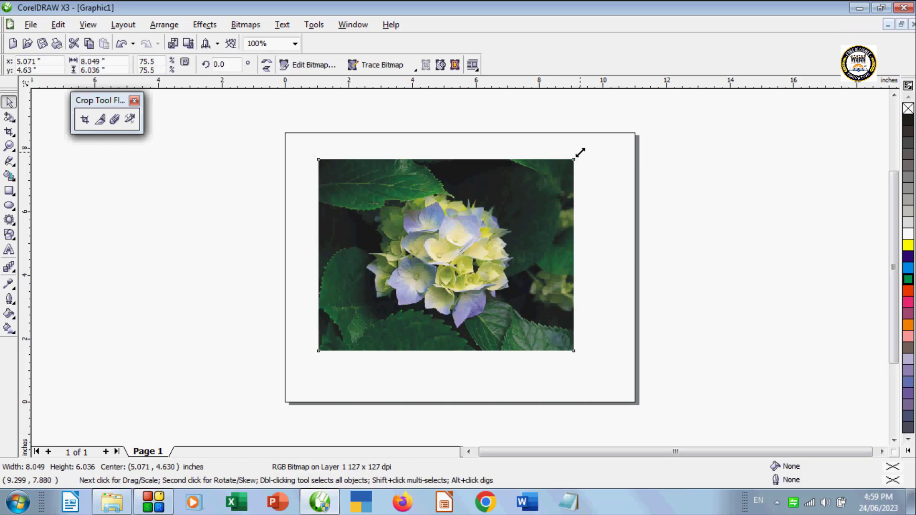
Enlarge the flower photo to about 8.53 by 6.4 inches, centre it horizontally on the page and deselect it.
drag(579, 153, 584, 149)
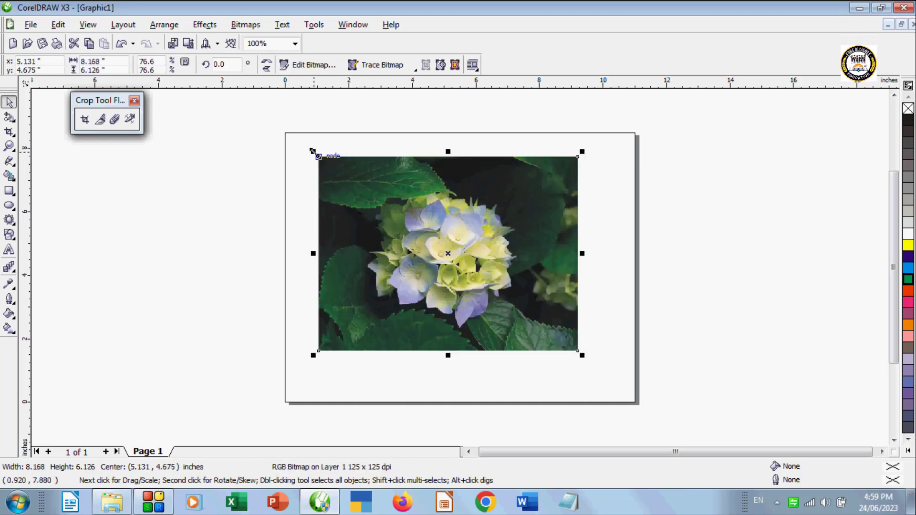
drag(315, 152, 300, 142)
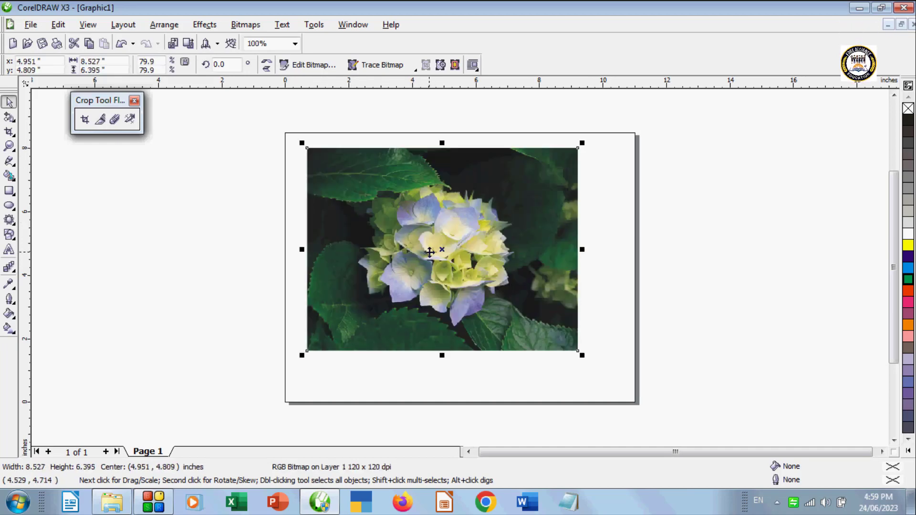
drag(438, 249, 463, 248)
click(317, 256)
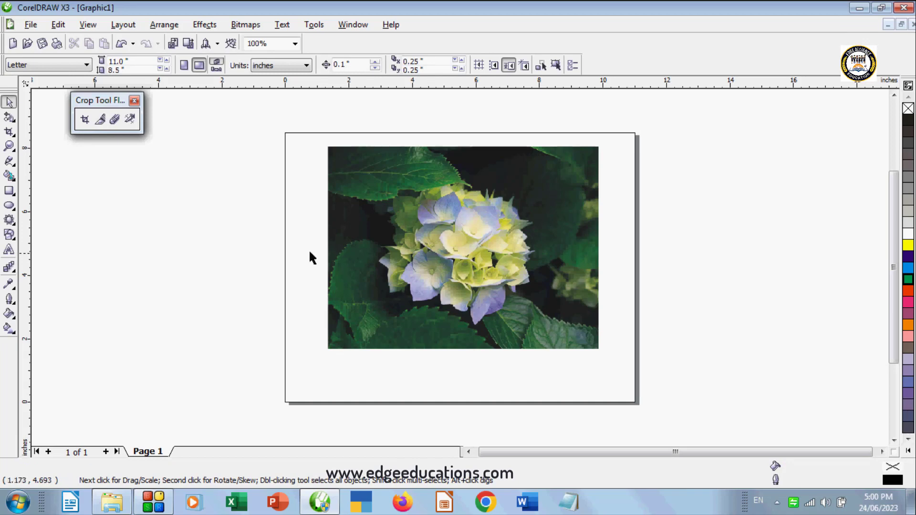
Try cropping the photo to an area about 5.59 by 4.62 inches around the flower, and undo the crop.
click(85, 119)
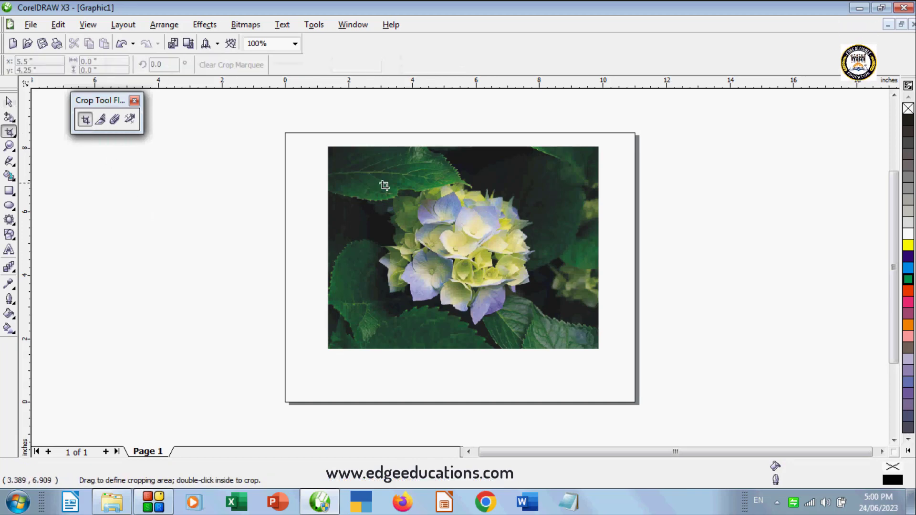
drag(380, 176, 557, 322)
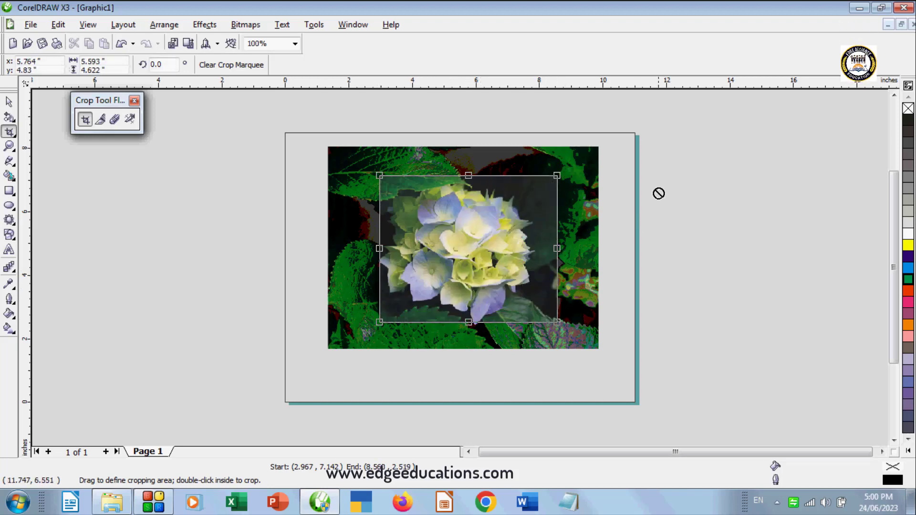
double_click(451, 239)
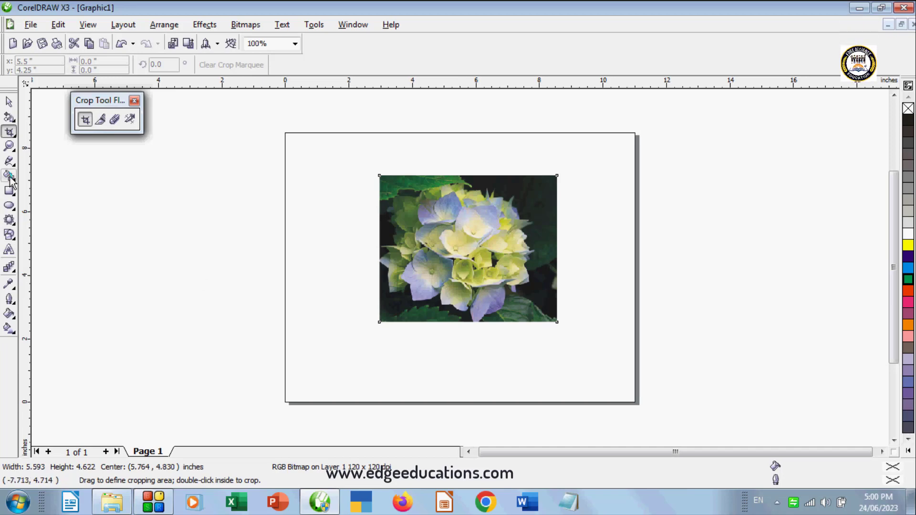
click(7, 102)
key(ctrl+z)
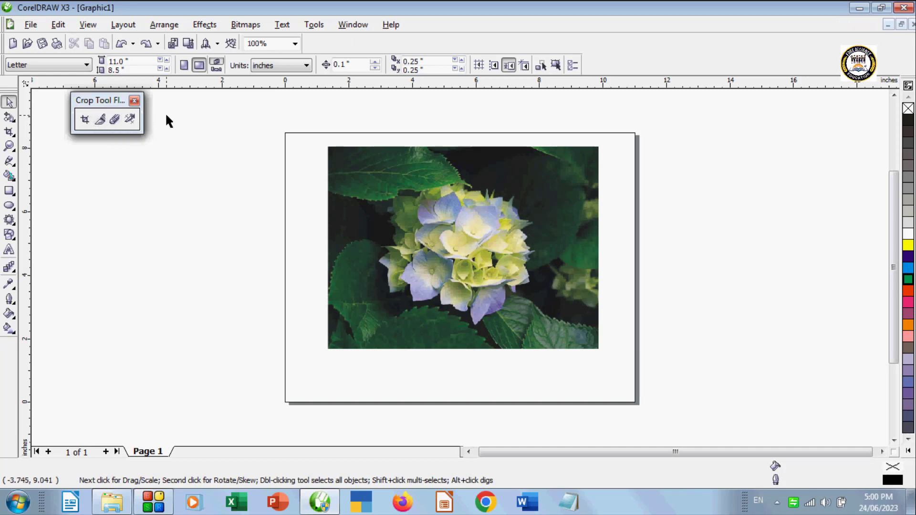
Delete the photo and draw a green-filled rectangle about 5.09 by 4.5 inches on the page's left half.
click(468, 211)
key(Delete)
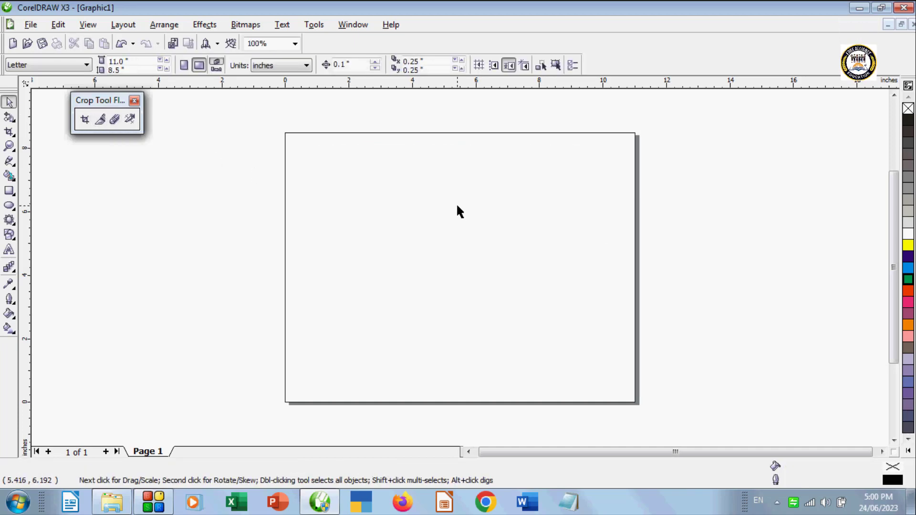
click(10, 191)
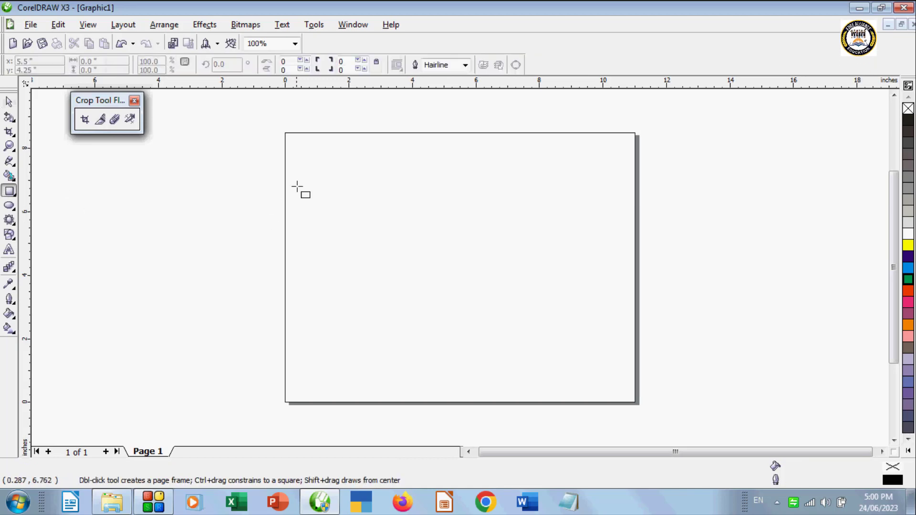
drag(306, 180, 469, 323)
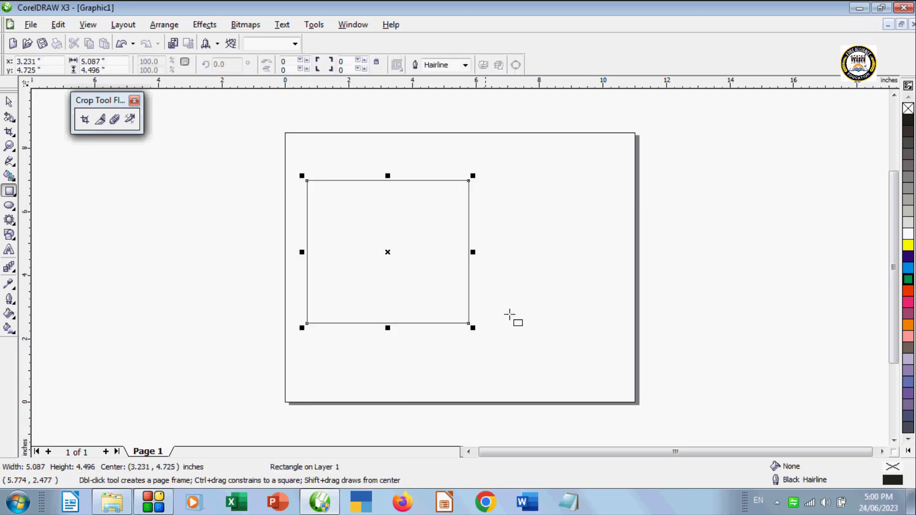
click(906, 290)
click(908, 280)
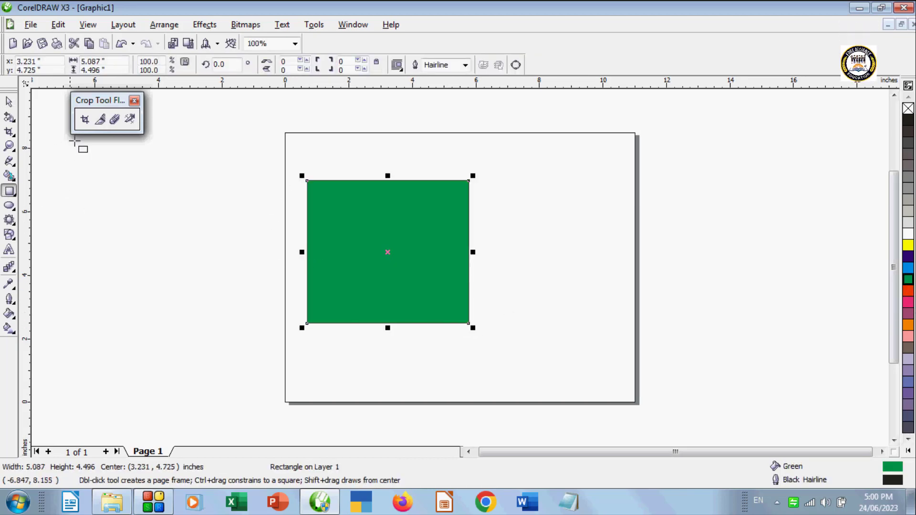
click(204, 209)
click(337, 209)
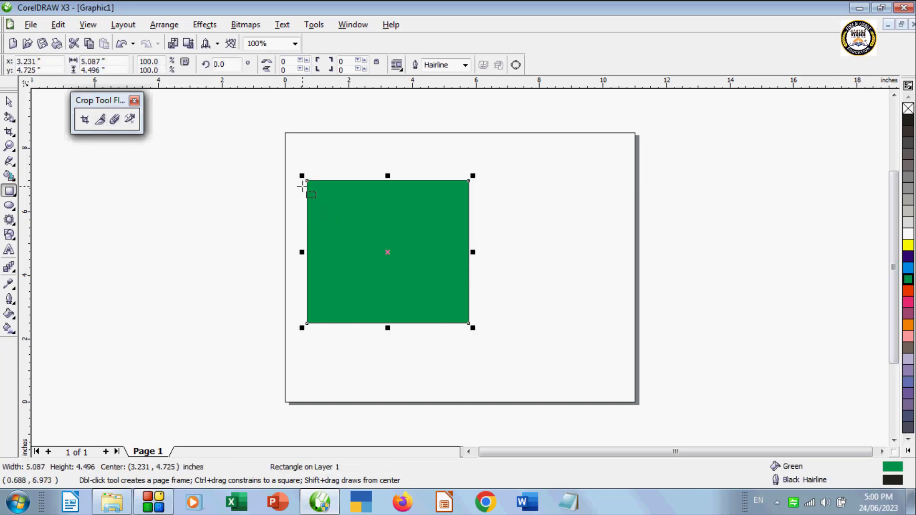
Cut the green rectangle with the Knife tool along a freehand curve from its upper-left to its lower-right corner, and deselect it.
click(100, 120)
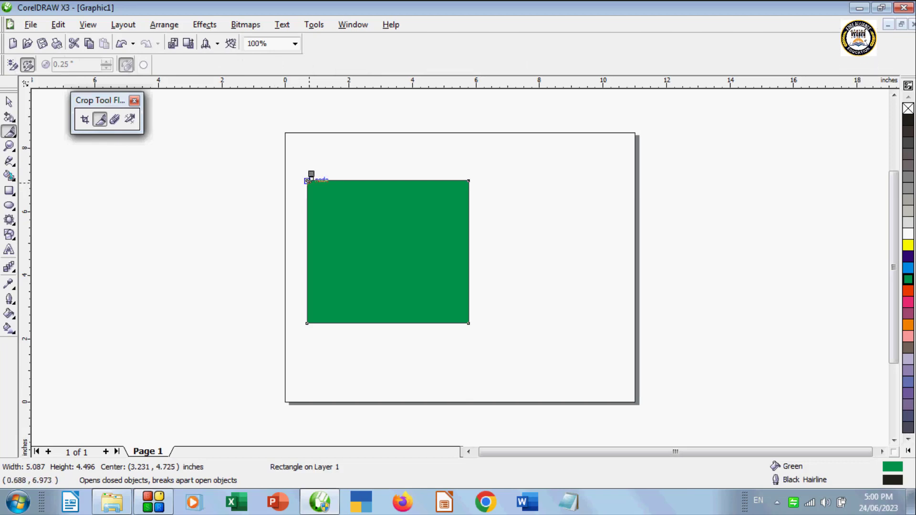
click(307, 180)
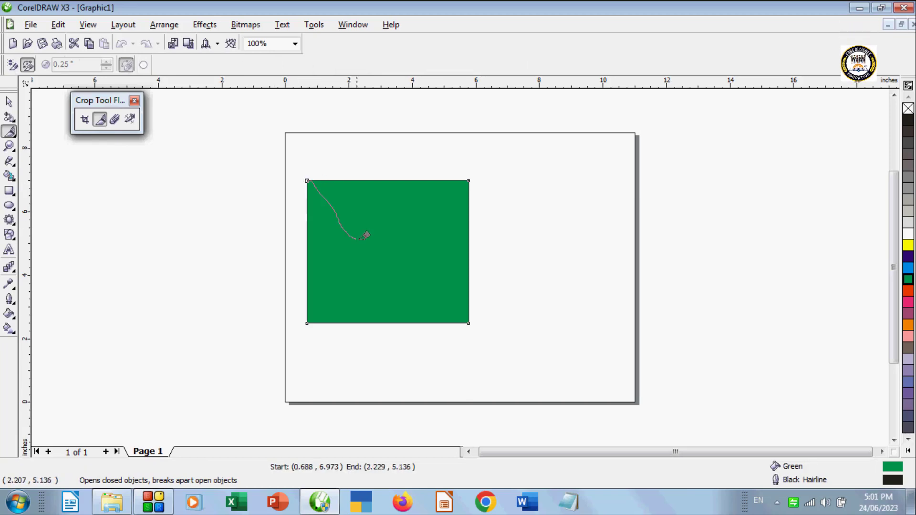
drag(413, 267, 469, 323)
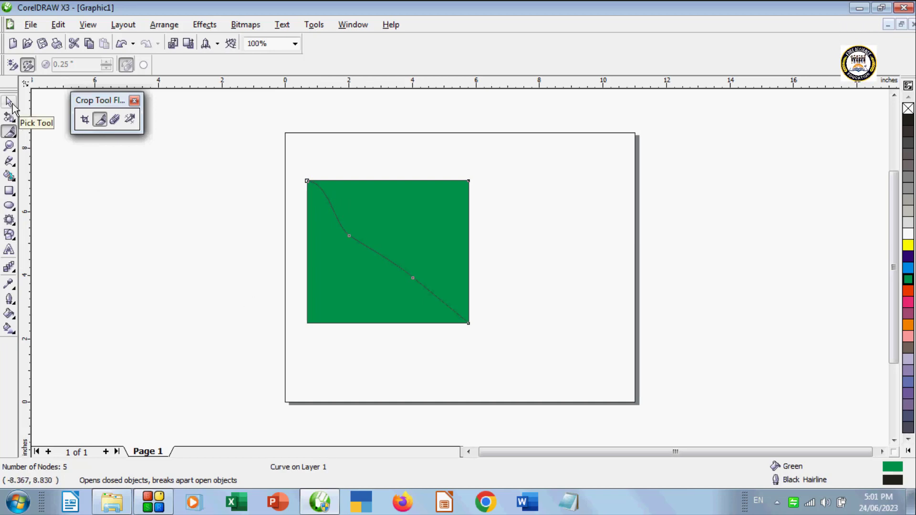
click(12, 105)
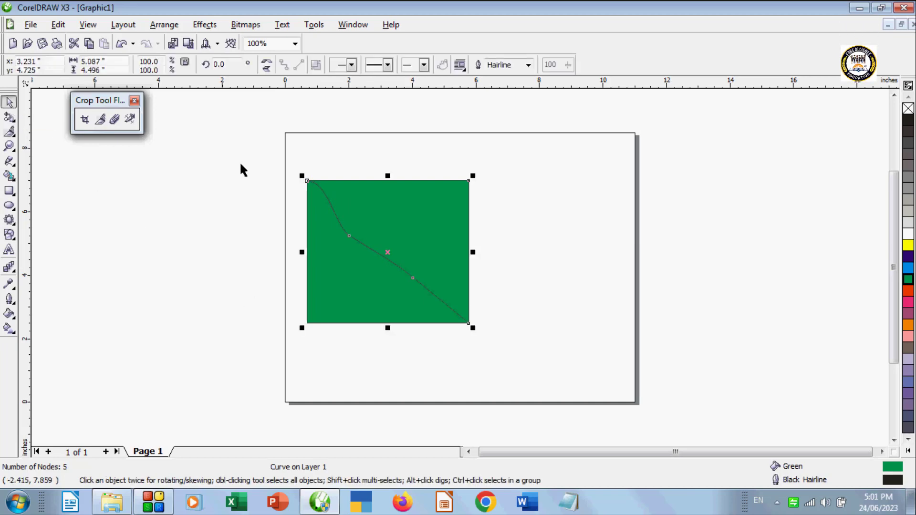
click(511, 164)
Move the two cut pieces apart, one towards the page's upper right and the other towards its lower left, and deselect them.
drag(405, 223, 470, 184)
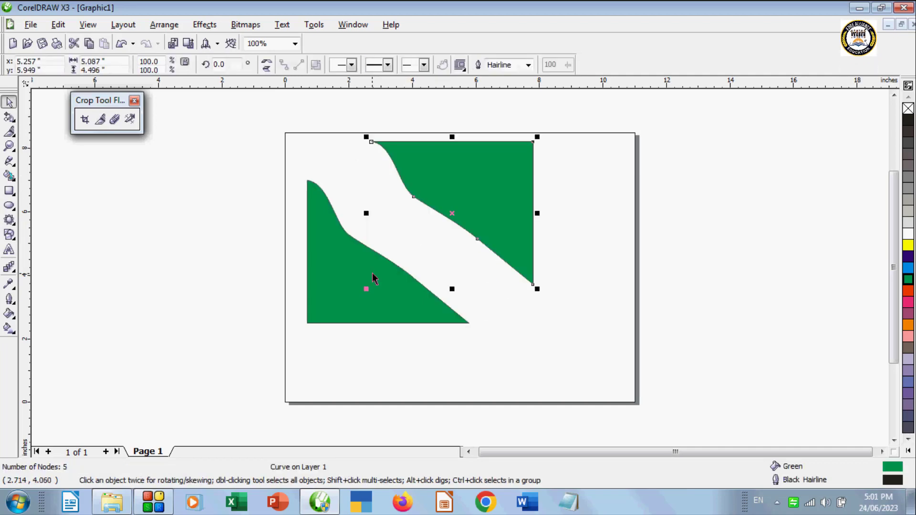
drag(373, 279, 355, 329)
drag(482, 200, 472, 242)
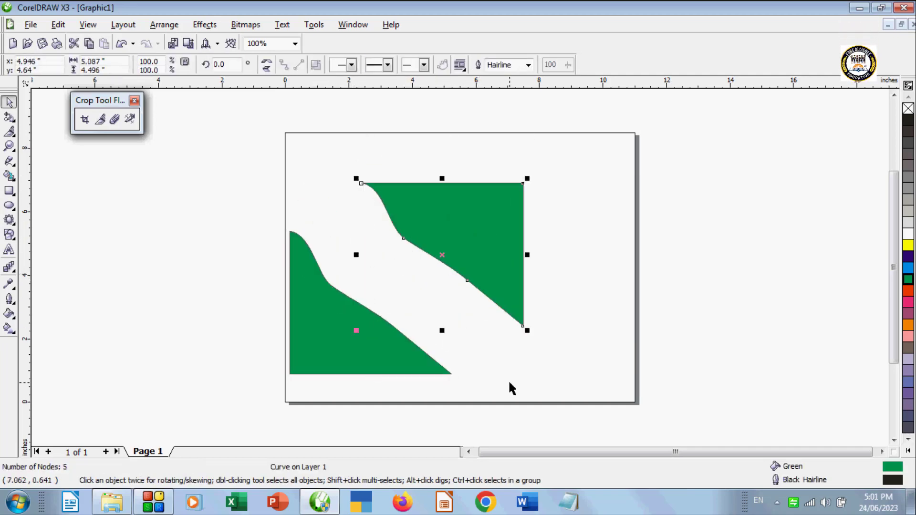
drag(489, 251, 508, 233)
drag(364, 307, 389, 284)
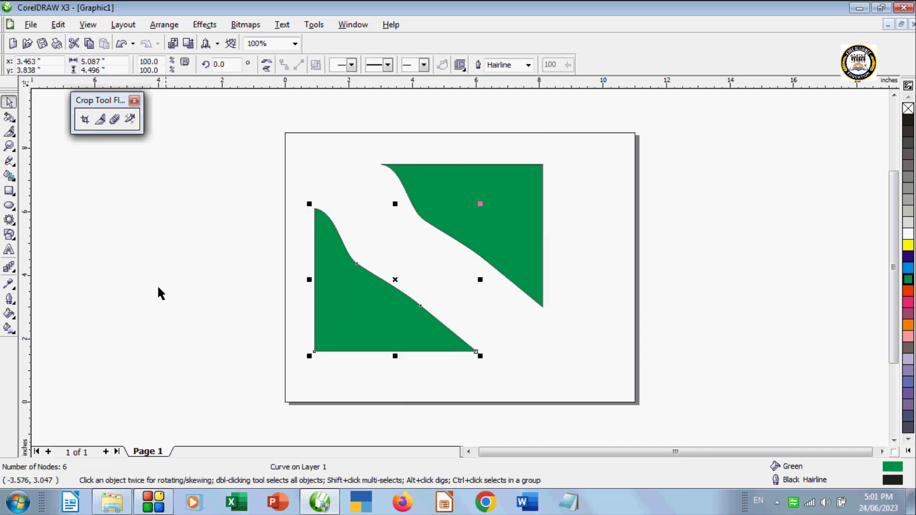
click(184, 261)
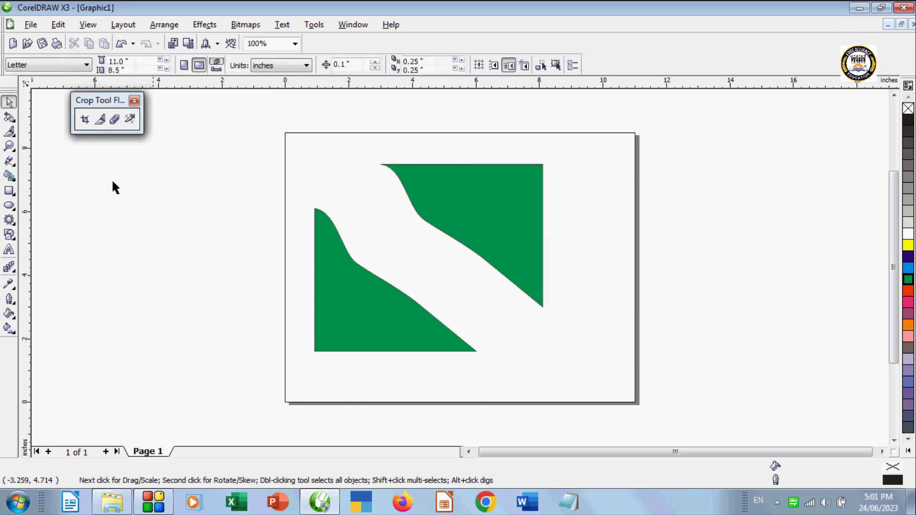
Cut the lower-left green piece with the Knife tool along a freehand curve from its left edge to its bottom edge, and deselect it.
click(100, 119)
click(313, 275)
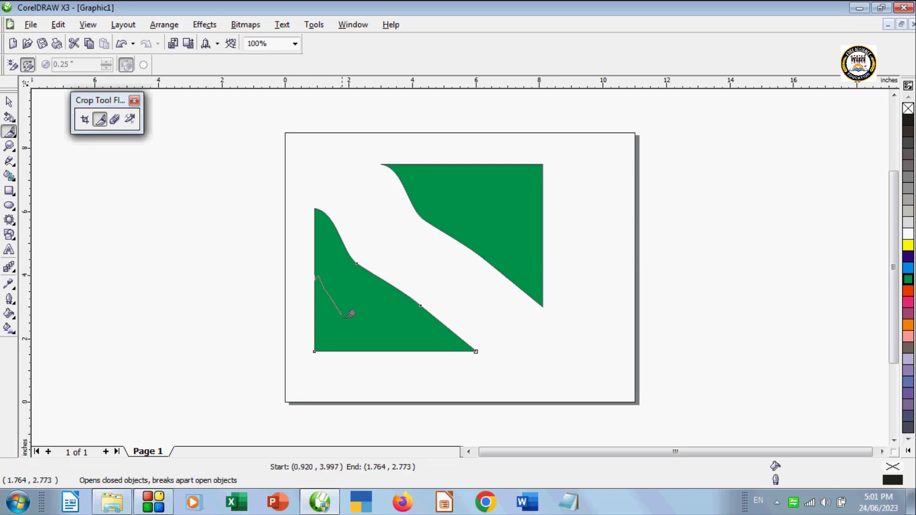
drag(361, 333, 356, 351)
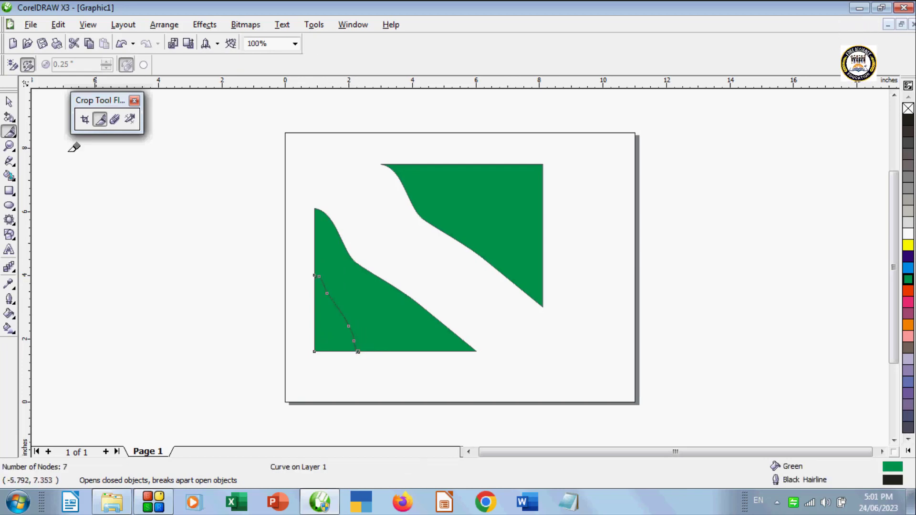
click(11, 102)
click(517, 311)
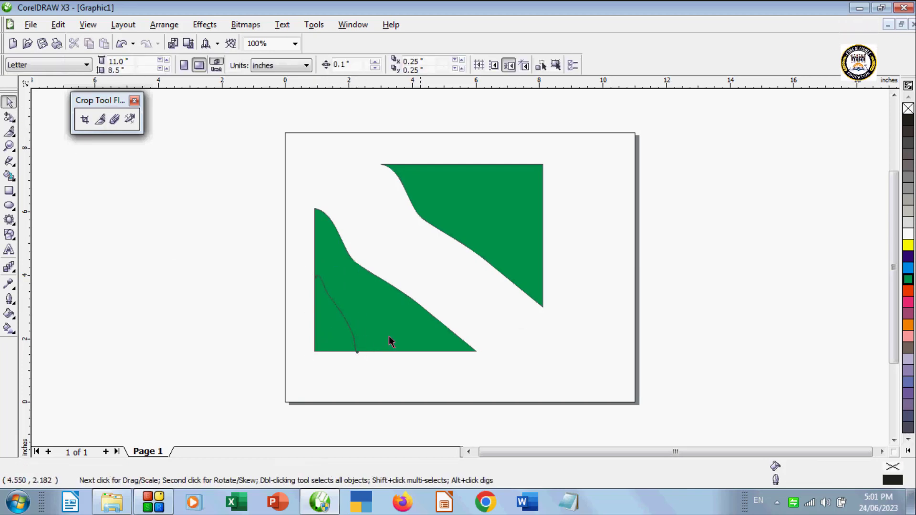
Move the small cut corner piece away past the page's lower-left corner, and set it back close beside the larger piece with a narrow gap.
drag(329, 334, 262, 383)
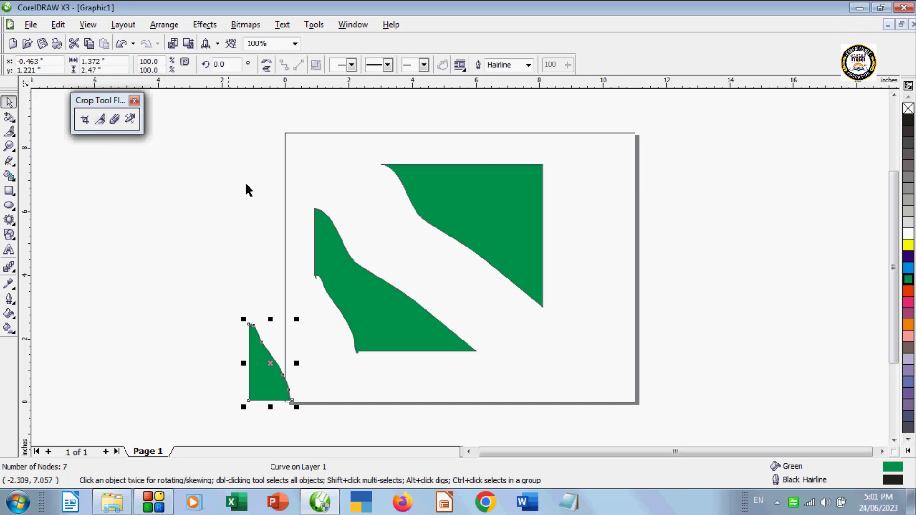
click(359, 304)
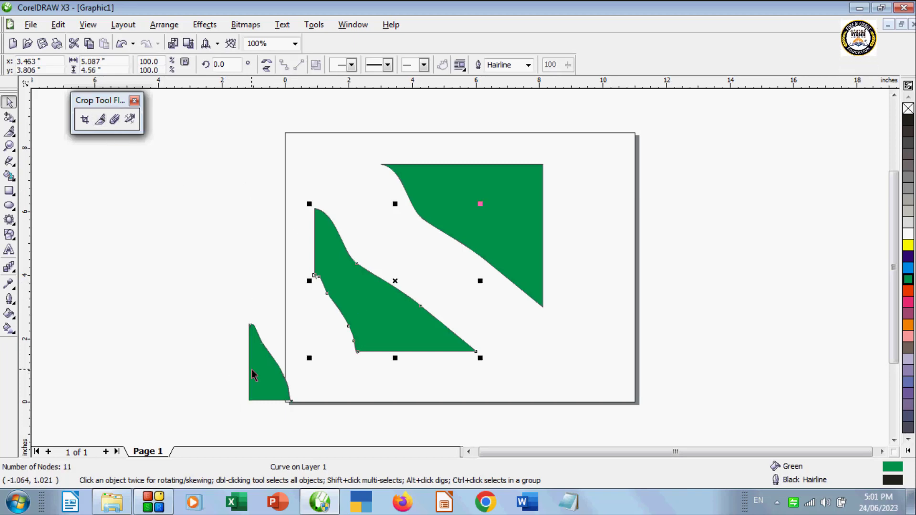
drag(251, 373, 306, 318)
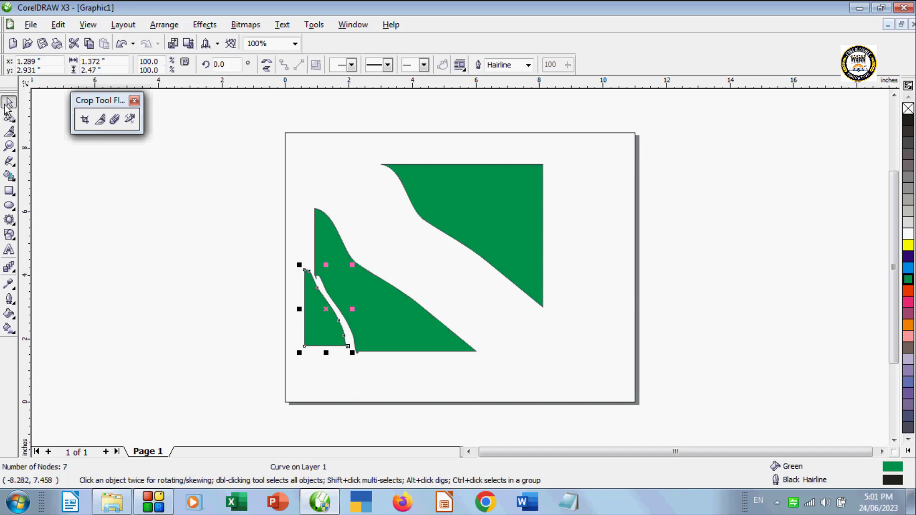
Delete all three green pieces from the page.
drag(223, 106, 617, 382)
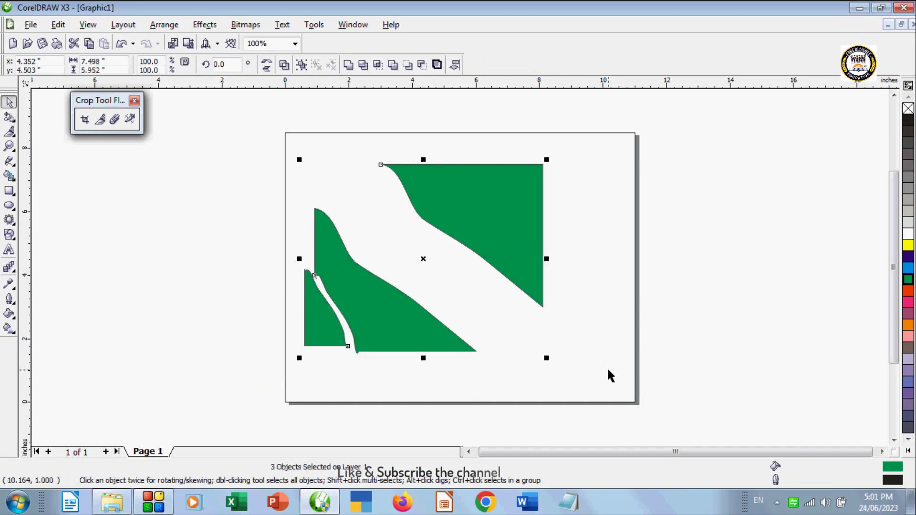
key(Delete)
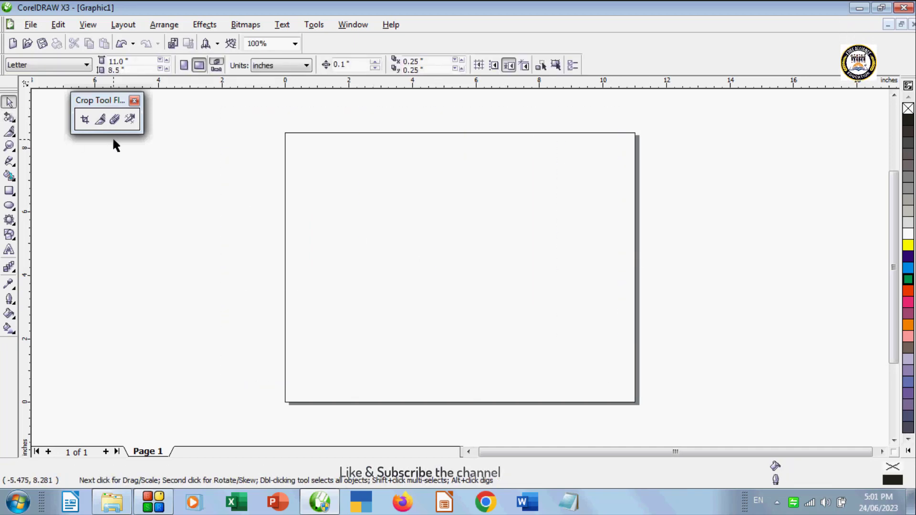
click(97, 125)
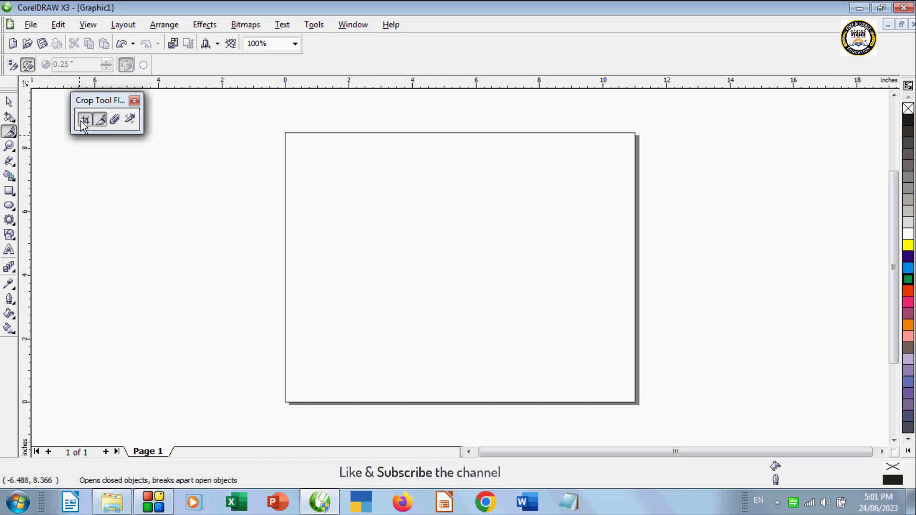
click(85, 120)
click(9, 106)
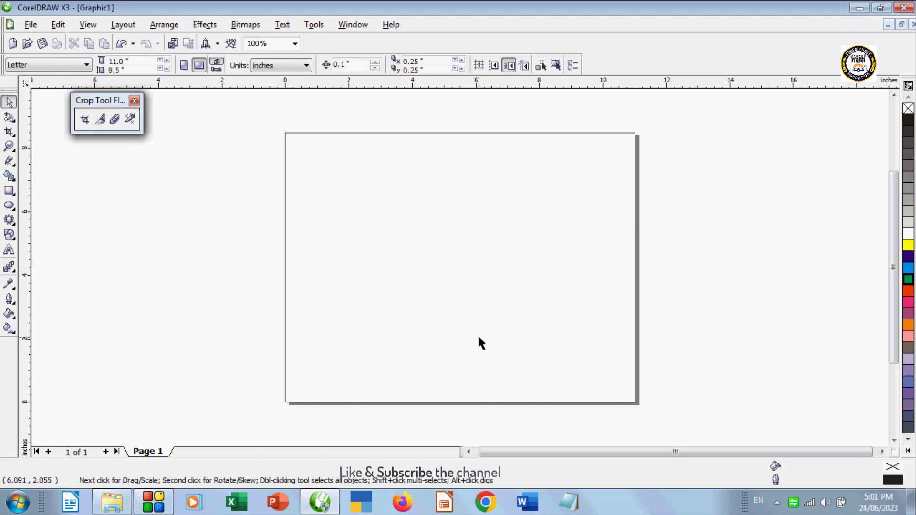
Import Hydrangeas.jpg from Sample Pictures at about 7.46 by 5.59 inches and move it slightly up on the page.
key(ctrl+i)
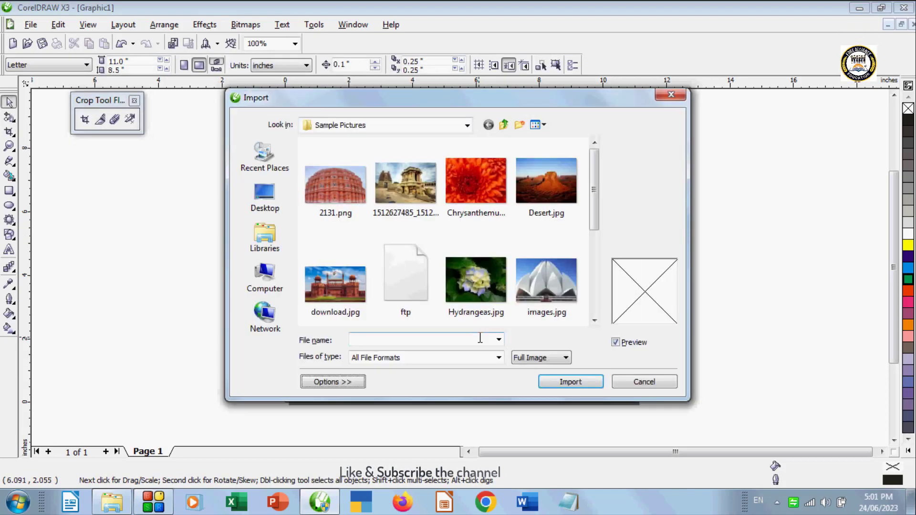
click(474, 279)
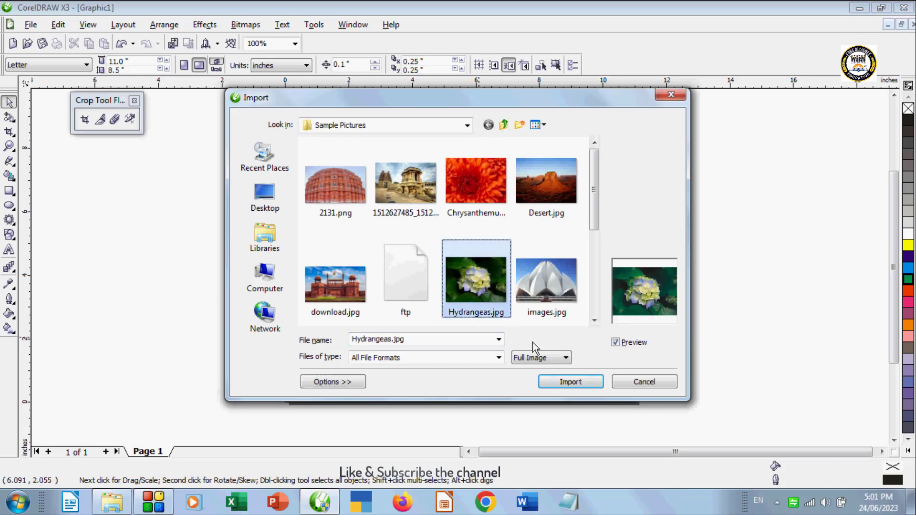
click(571, 382)
drag(290, 194, 528, 373)
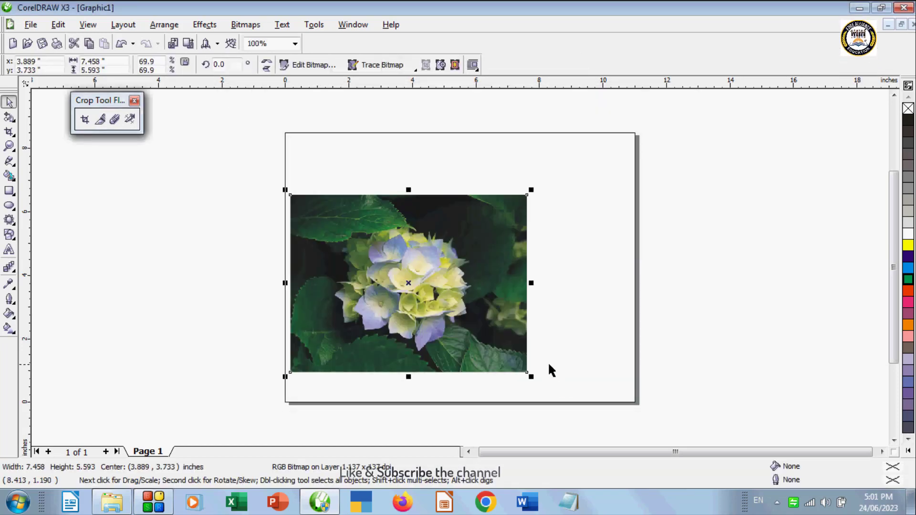
drag(410, 282, 420, 252)
Try cutting the photo with the Knife tool along a freehand curve from its upper-left to its lower-right corner, and shift the photo to check the cut.
click(100, 119)
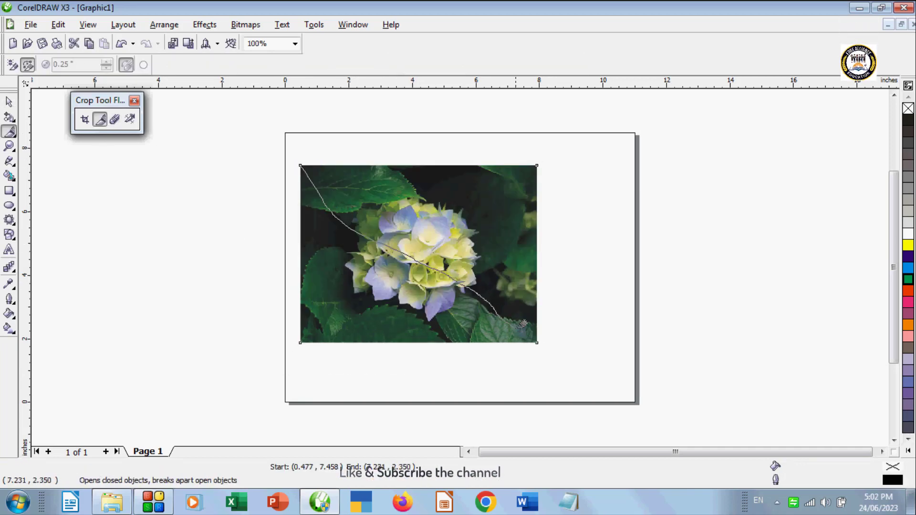
click(537, 336)
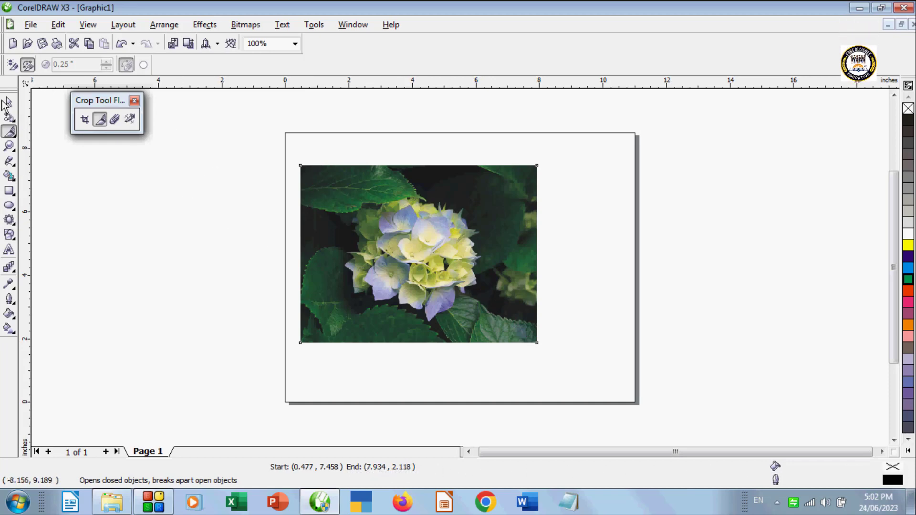
click(9, 102)
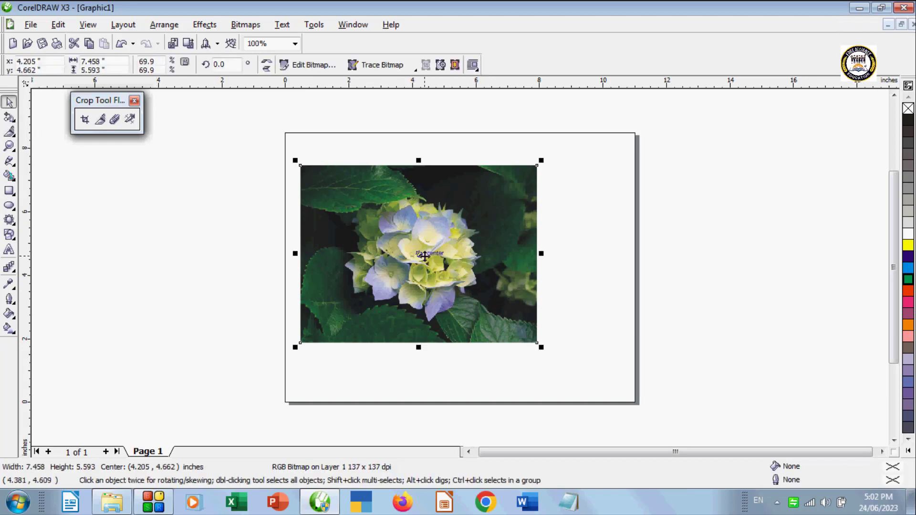
drag(417, 253, 433, 240)
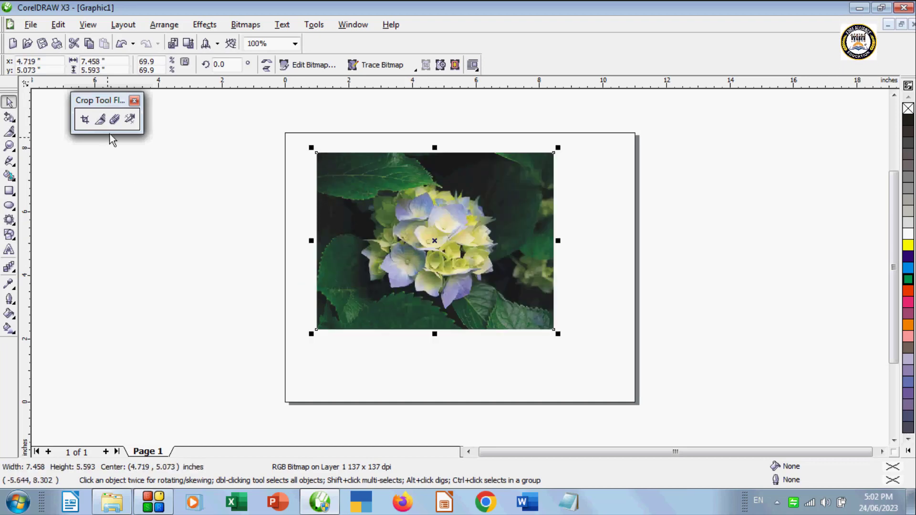
click(171, 219)
drag(431, 271, 425, 296)
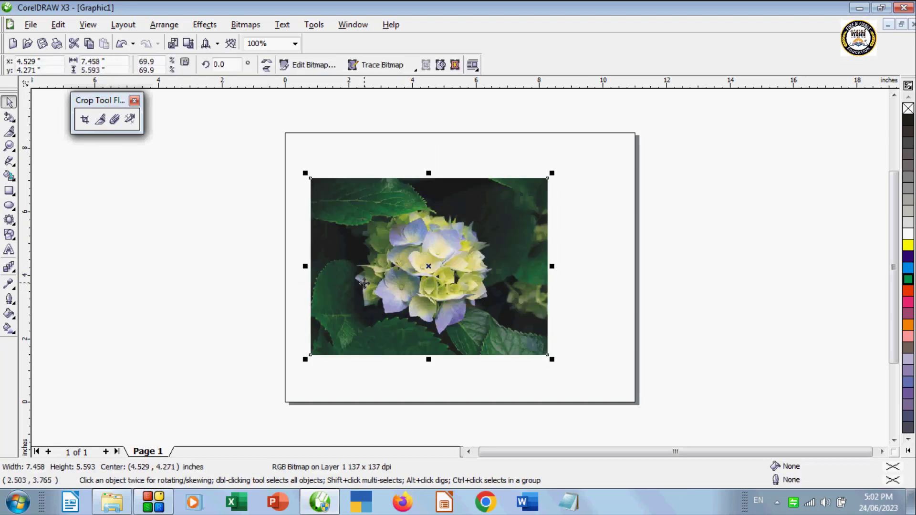
Convert the photo to a 600 dpi bitmap in CMYK Color (32-bit) with anti-aliasing and a transparent background.
click(245, 25)
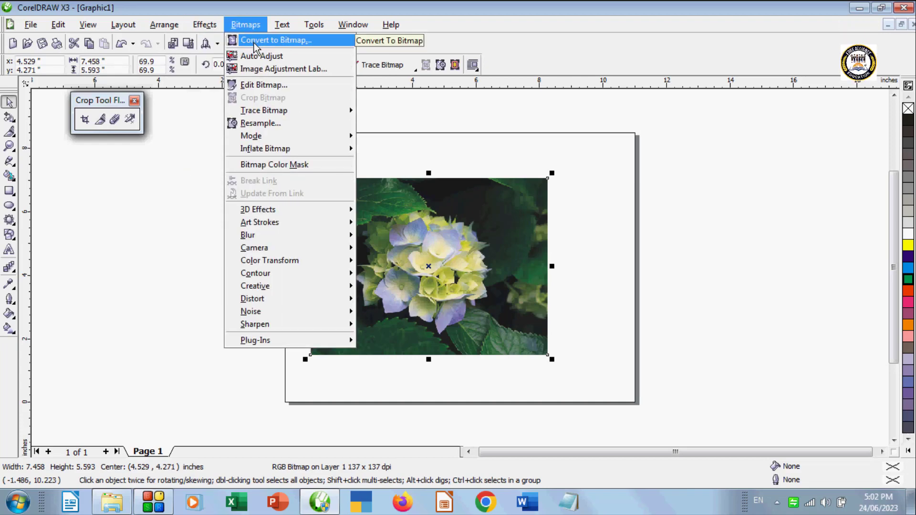
click(255, 41)
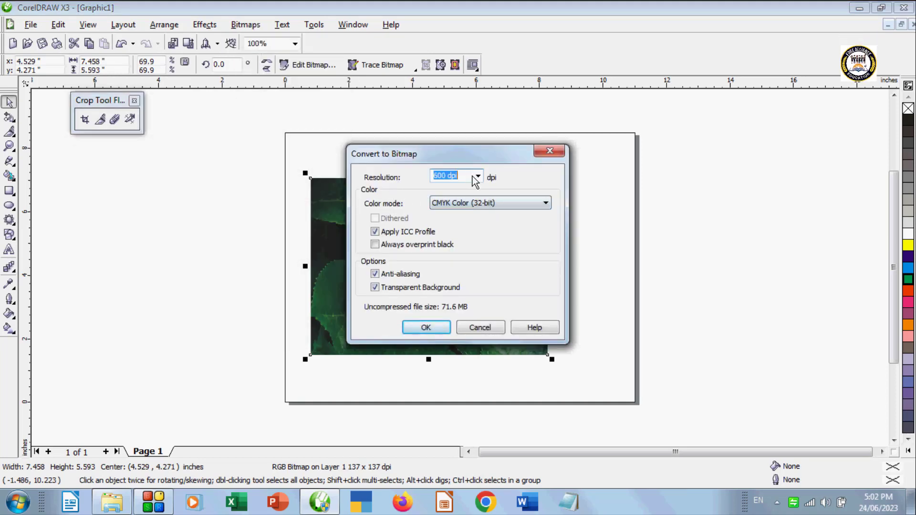
click(421, 328)
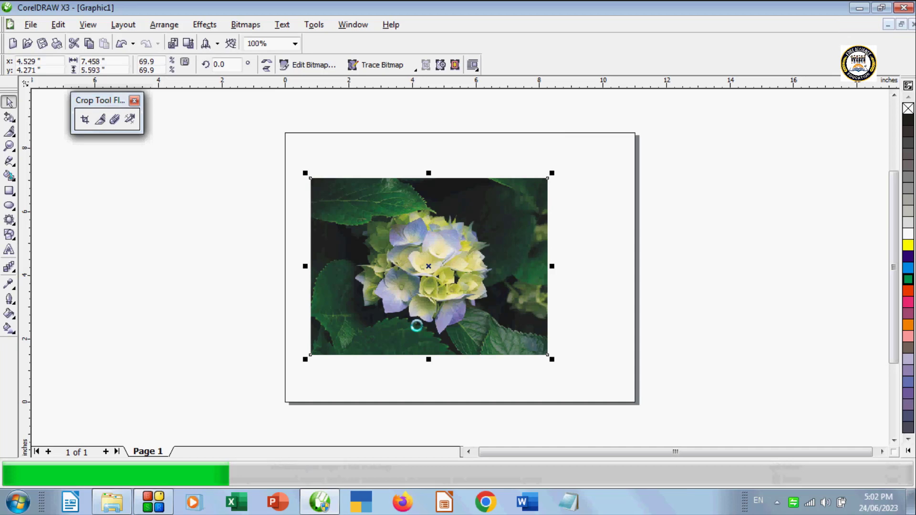
Try twice more to cut the converted photo with the Knife tool from its upper-left corner, moving the photo after each attempt.
click(101, 120)
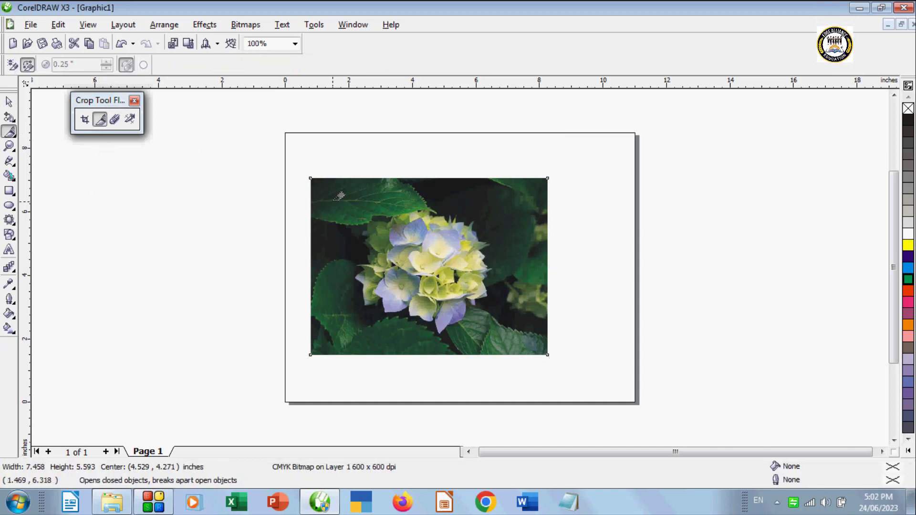
drag(311, 178, 524, 334)
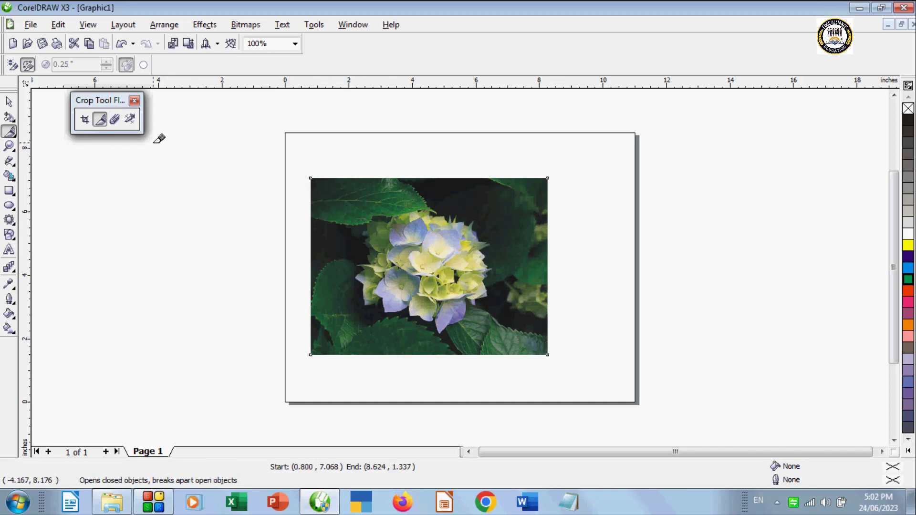
click(9, 102)
drag(446, 287, 443, 260)
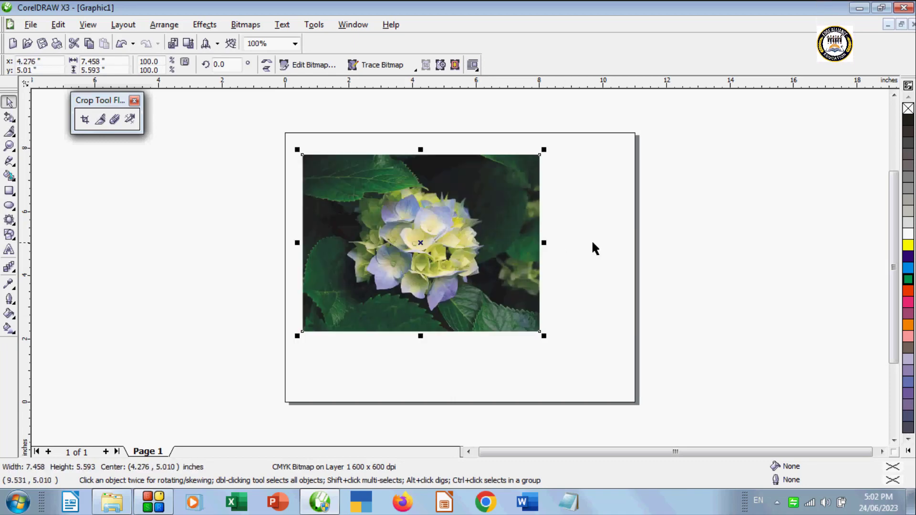
click(99, 121)
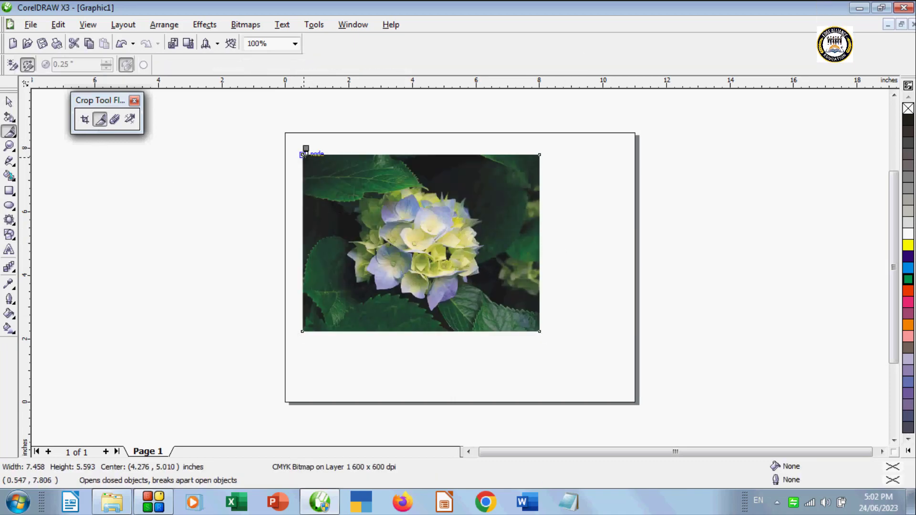
mouse_move(303, 155)
mouse_down()
mouse_move(386, 267)
mouse_move(475, 269)
mouse_move(448, 201)
mouse_move(308, 180)
mouse_move(340, 200)
mouse_up()
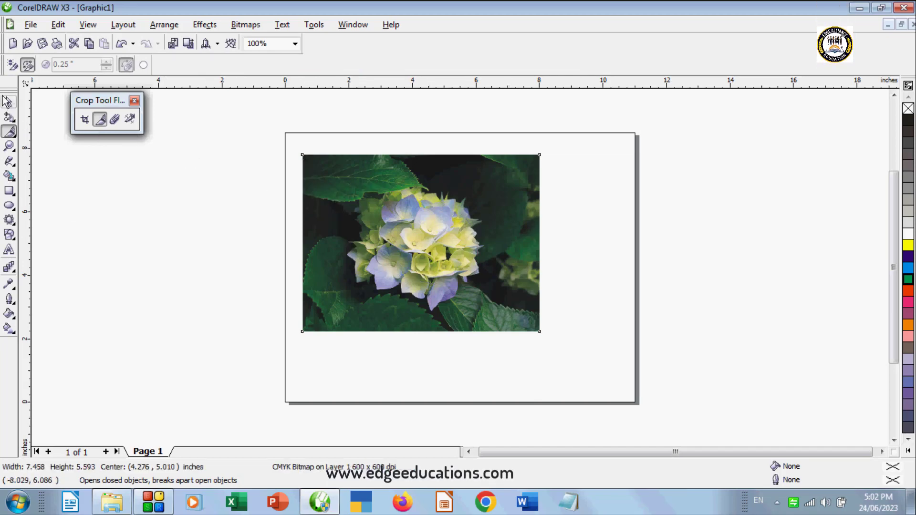
click(7, 101)
drag(415, 240, 462, 254)
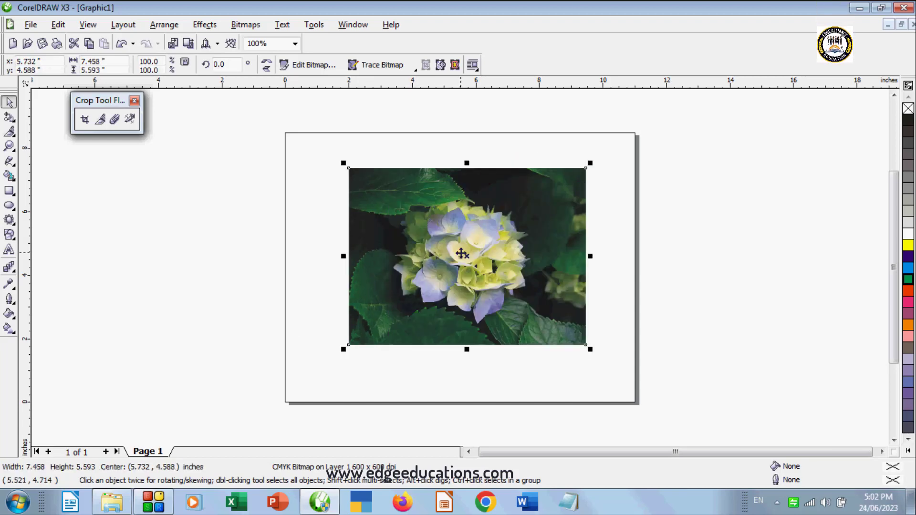
Delete the photo and draw a red-filled ellipse about 5.28 by 5.17 inches on the page's left half.
key(Delete)
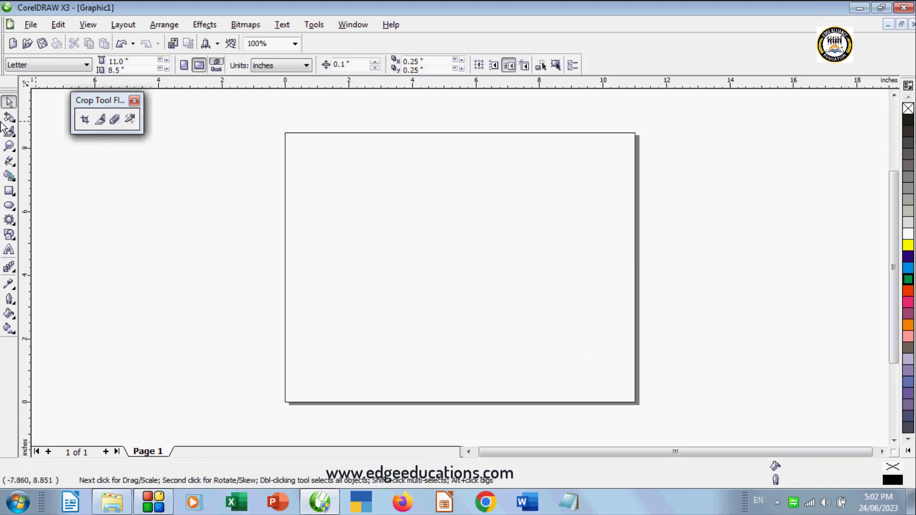
click(9, 205)
drag(323, 184, 499, 357)
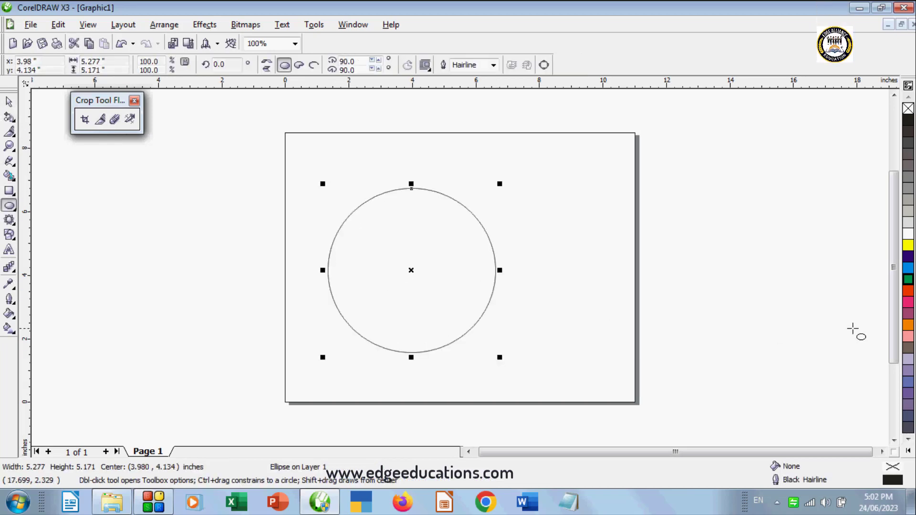
click(908, 293)
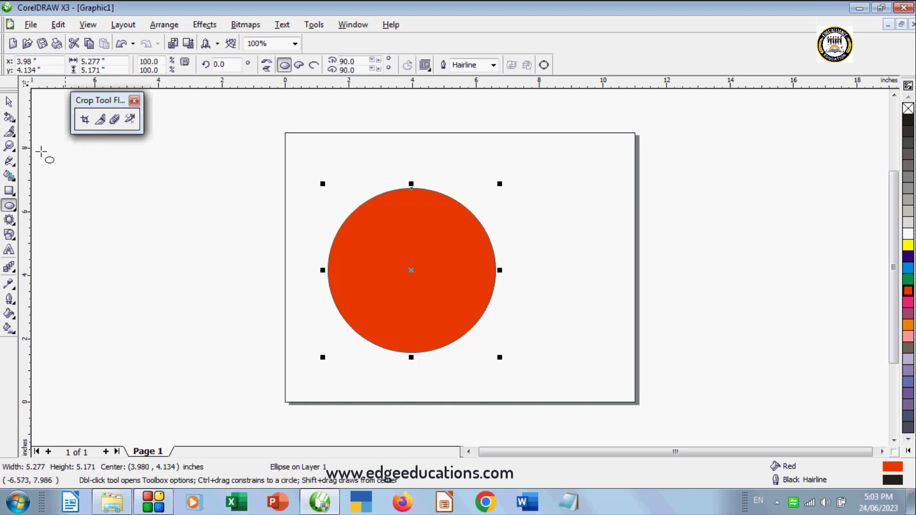
Set the Eraser tool's thickness to 0.3 inches and turn off Auto-Reduce On Erase.
click(116, 119)
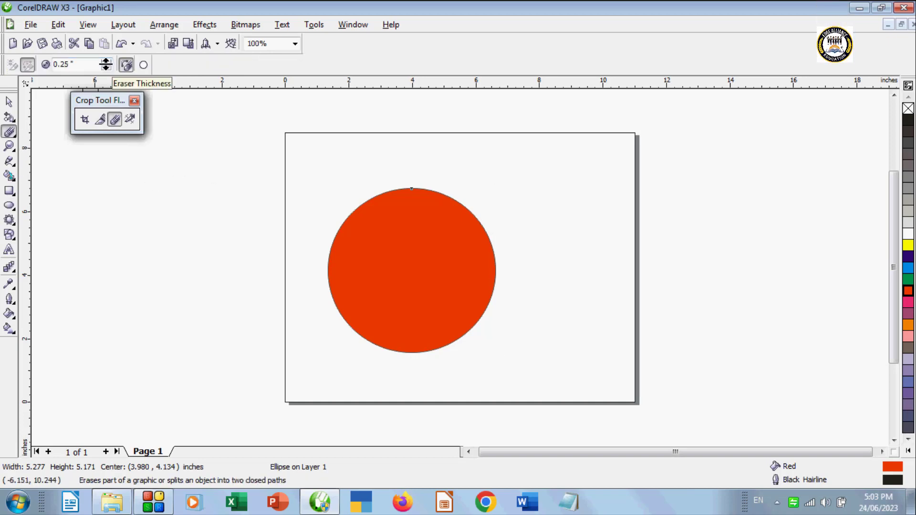
click(105, 61)
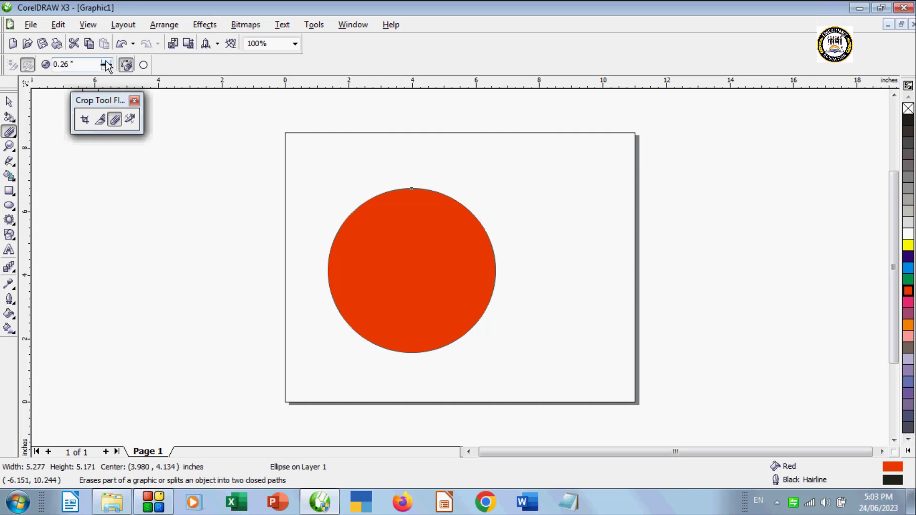
click(106, 62)
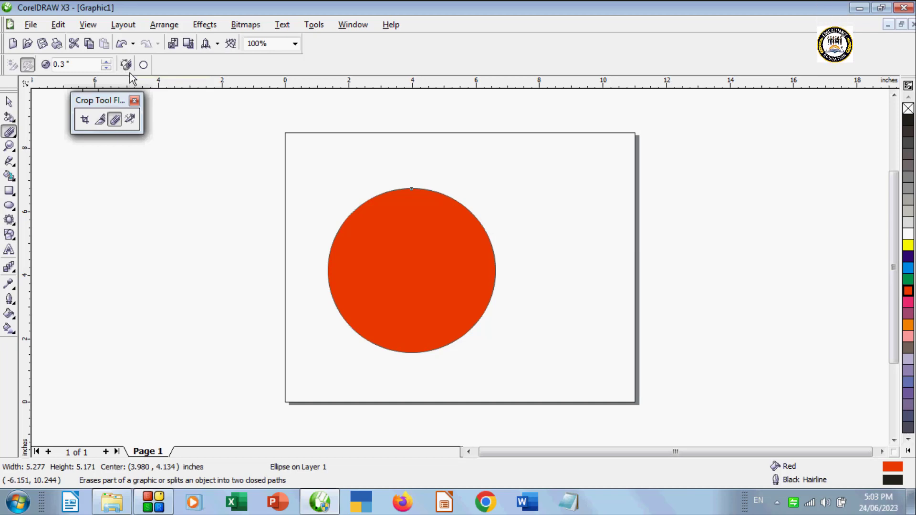
Erase the upper-left part of the red ellipse with several freehand strokes, and switch the eraser to its square shape.
click(352, 214)
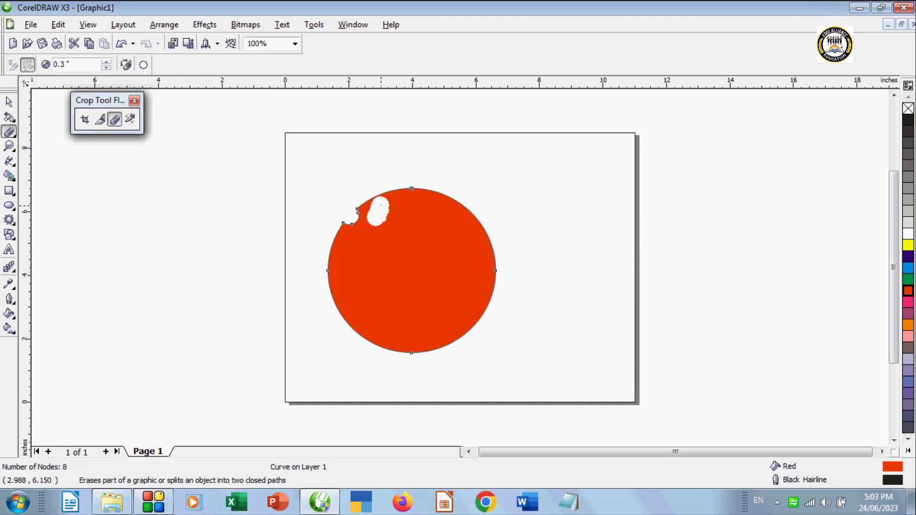
mouse_move(382, 293)
mouse_down()
mouse_move(399, 253)
mouse_move(377, 239)
mouse_move(410, 238)
mouse_move(343, 304)
mouse_move(412, 195)
mouse_move(304, 328)
mouse_up()
mouse_move(362, 252)
mouse_down()
mouse_move(429, 221)
mouse_move(392, 256)
mouse_move(380, 215)
mouse_move(413, 320)
mouse_up()
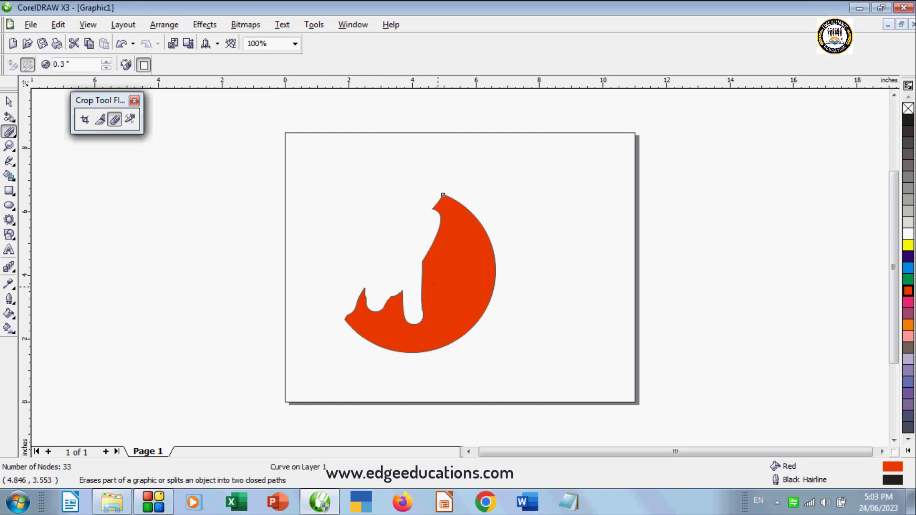
Erase more of the red shape's upper part with the square eraser and raise the eraser's thickness to 0.46 inches.
mouse_move(406, 197)
mouse_down()
mouse_move(435, 195)
mouse_move(460, 247)
mouse_move(440, 204)
mouse_up()
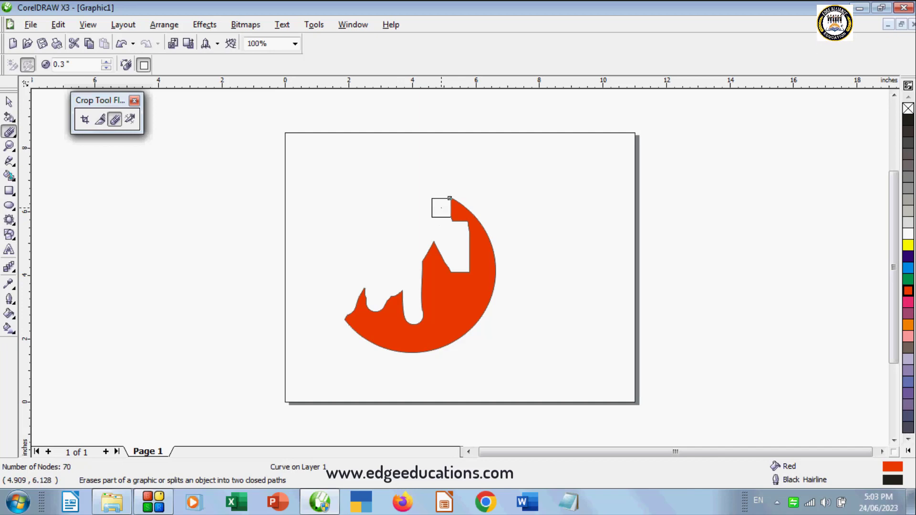
click(106, 62)
click(106, 62)
click(106, 62)
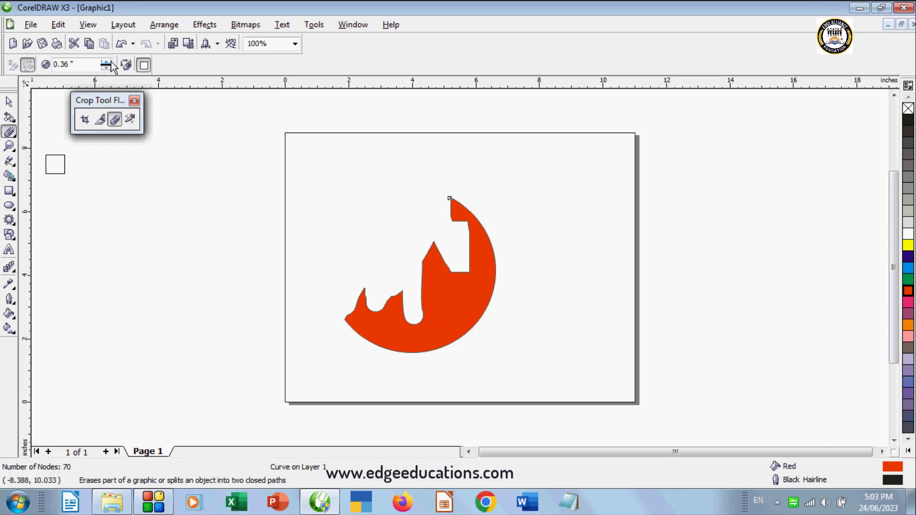
click(112, 62)
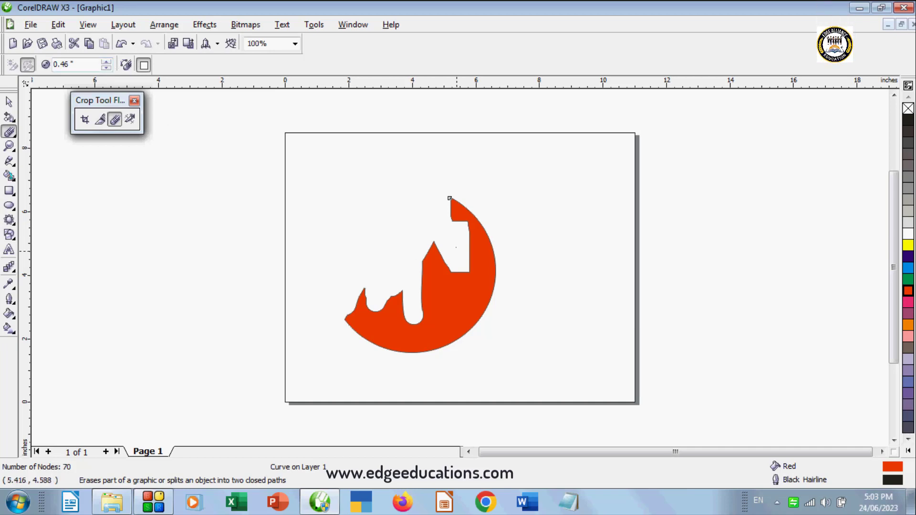
Erase all that remains of the red shape with freehand strokes of the wider square eraser.
mouse_move(456, 248)
mouse_down()
mouse_move(439, 198)
mouse_move(465, 329)
mouse_move(483, 212)
mouse_up()
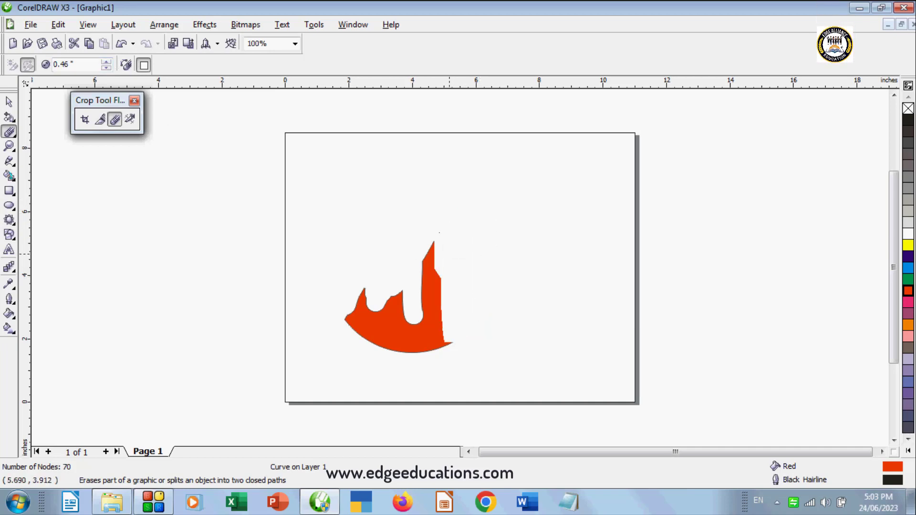
mouse_move(439, 233)
mouse_down()
mouse_move(420, 301)
mouse_move(444, 355)
mouse_move(430, 362)
mouse_move(391, 350)
mouse_move(364, 320)
mouse_move(368, 278)
mouse_move(364, 317)
mouse_up()
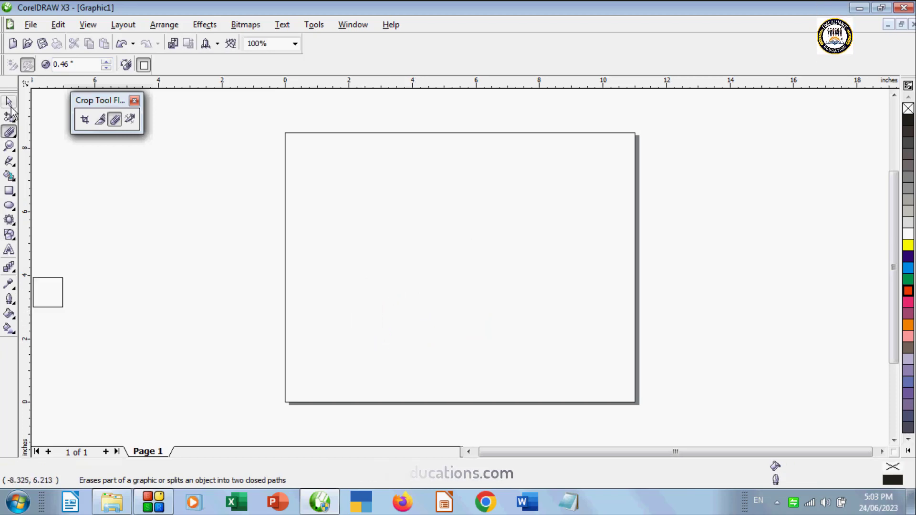
click(9, 102)
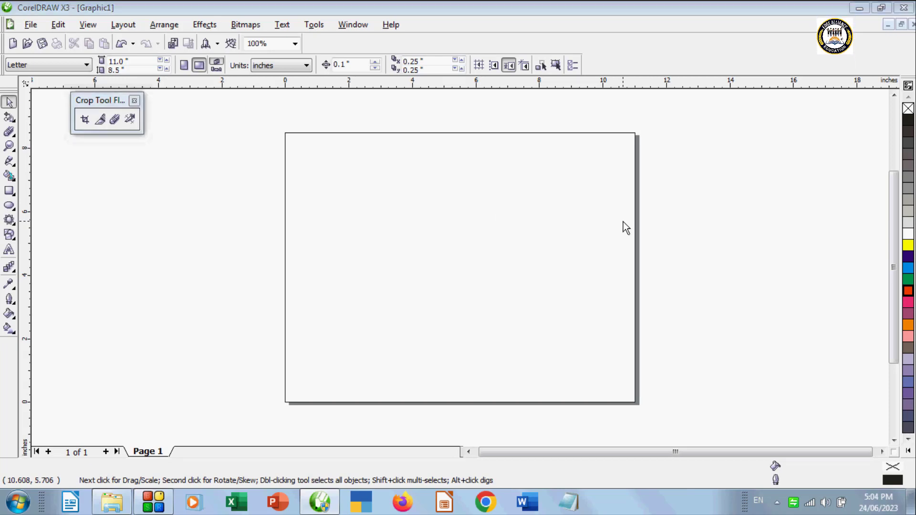
Import Hydrangeas.jpg from Sample Pictures, place it about 8.53 by 6.4 inches on the page, and deselect it.
key(ctrl+i)
scroll(585, 205, down, 2)
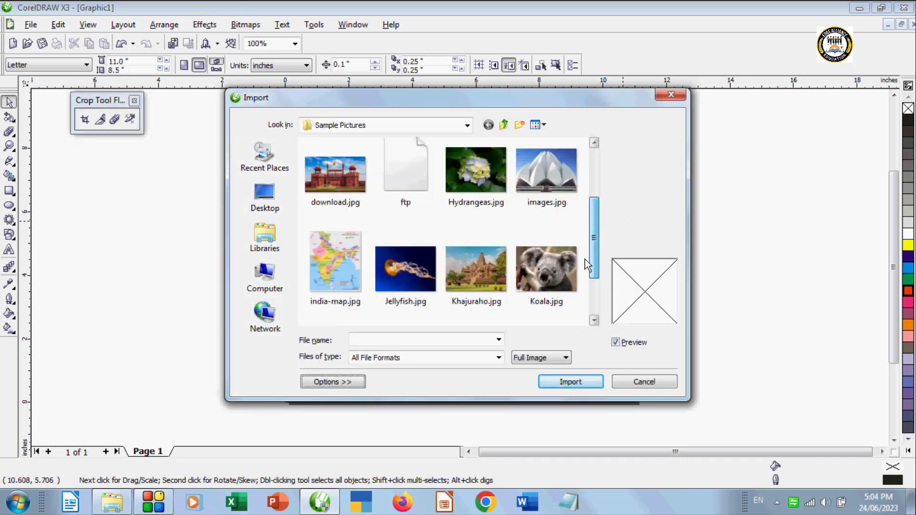
scroll(585, 259, up, 2)
click(474, 292)
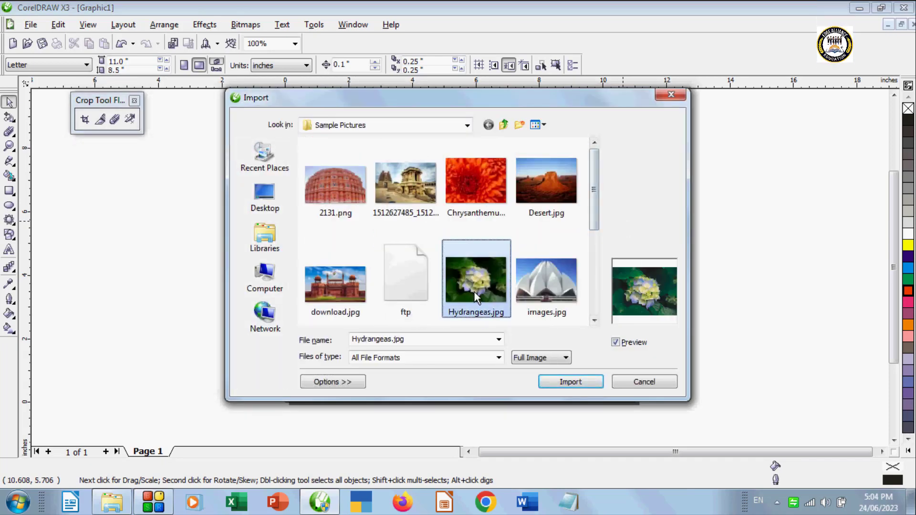
click(571, 382)
drag(329, 184, 600, 386)
click(183, 305)
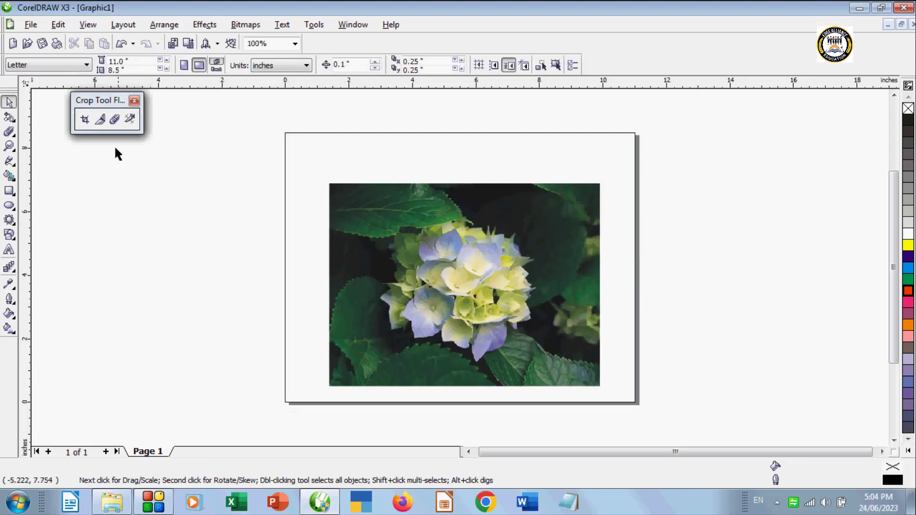
Try the Eraser tool on the upper-left corner of the unselected photo.
click(114, 121)
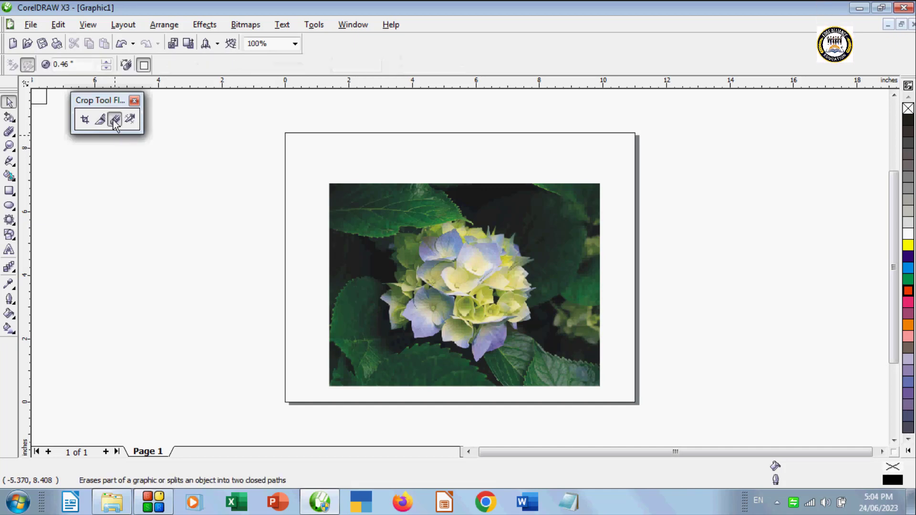
click(346, 187)
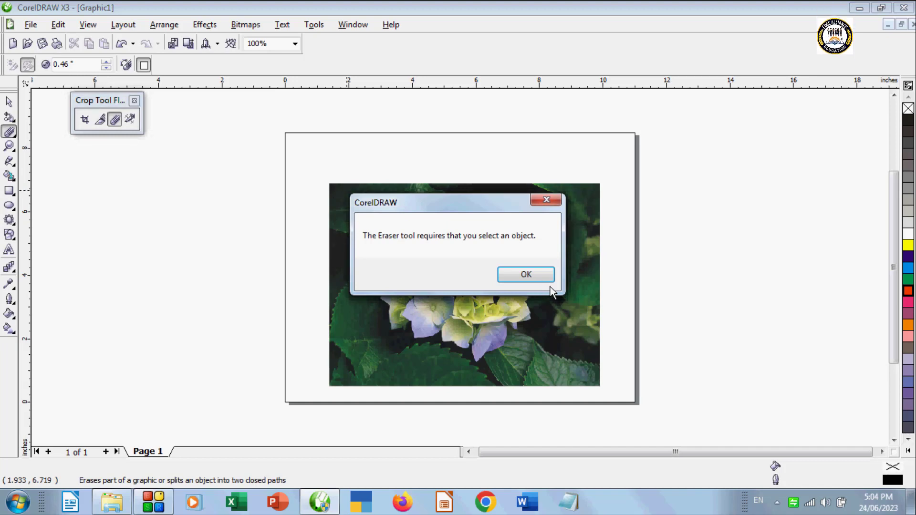
click(526, 274)
click(7, 101)
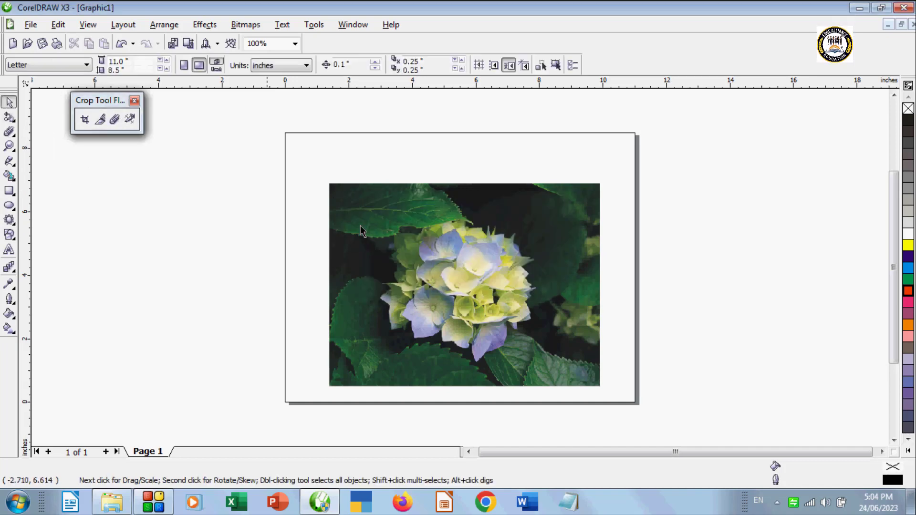
Select the hydrangea photo and erase it completely with freehand strokes of the square eraser.
click(330, 206)
key(x)
drag(352, 188, 331, 233)
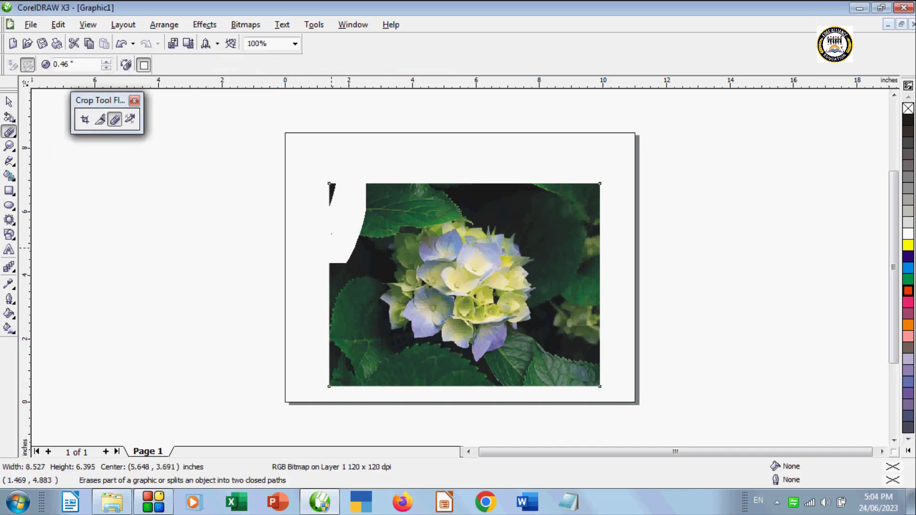
mouse_move(329, 188)
mouse_down()
mouse_move(602, 192)
mouse_move(354, 236)
mouse_move(452, 218)
mouse_move(362, 204)
mouse_move(657, 245)
mouse_move(564, 246)
mouse_move(559, 235)
mouse_move(315, 281)
mouse_move(328, 252)
mouse_move(309, 300)
mouse_move(610, 285)
mouse_move(618, 246)
mouse_move(479, 250)
mouse_move(446, 265)
mouse_move(340, 274)
mouse_move(417, 307)
mouse_move(569, 321)
mouse_move(416, 319)
mouse_move(302, 328)
mouse_move(293, 340)
mouse_move(420, 345)
mouse_move(575, 385)
mouse_move(648, 375)
mouse_move(384, 355)
mouse_up()
mouse_move(617, 321)
mouse_down()
mouse_move(592, 335)
mouse_move(559, 320)
mouse_up()
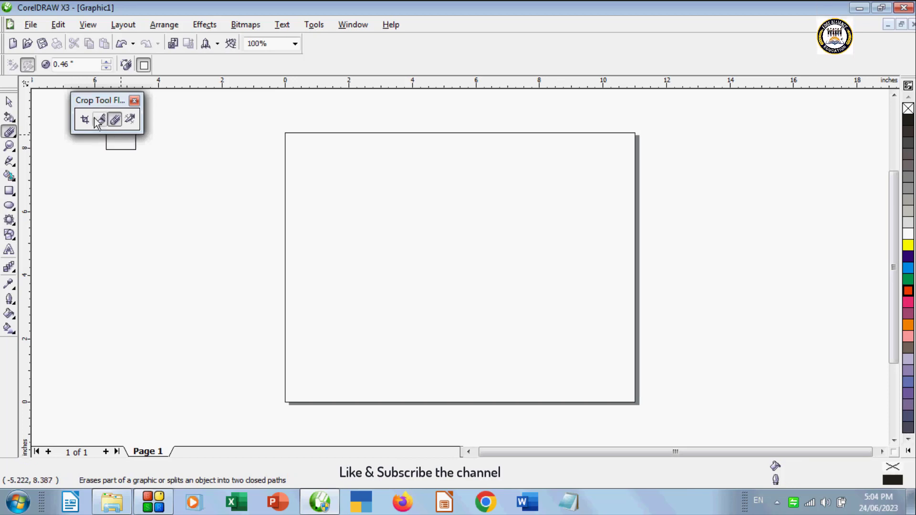
click(9, 102)
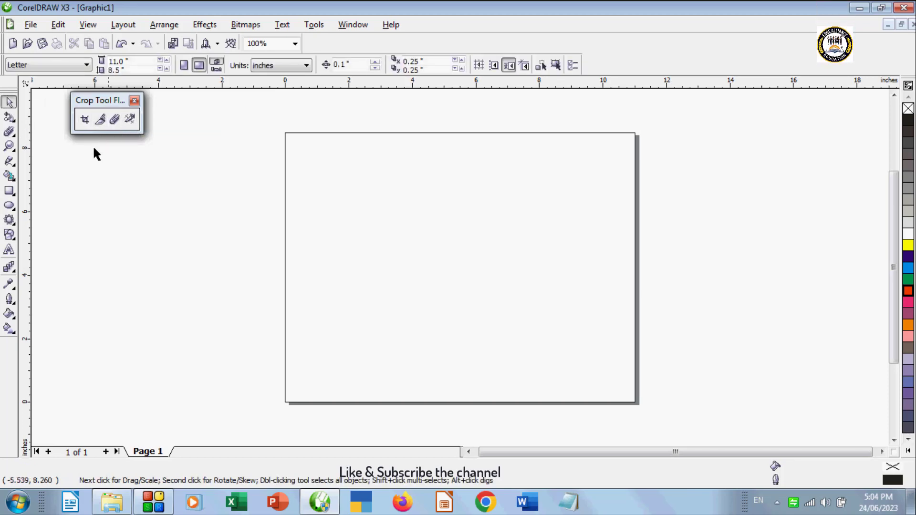
Draw a rectangle about 9.96 by 3.23 inches across the middle of the page and fill it light blue.
click(8, 191)
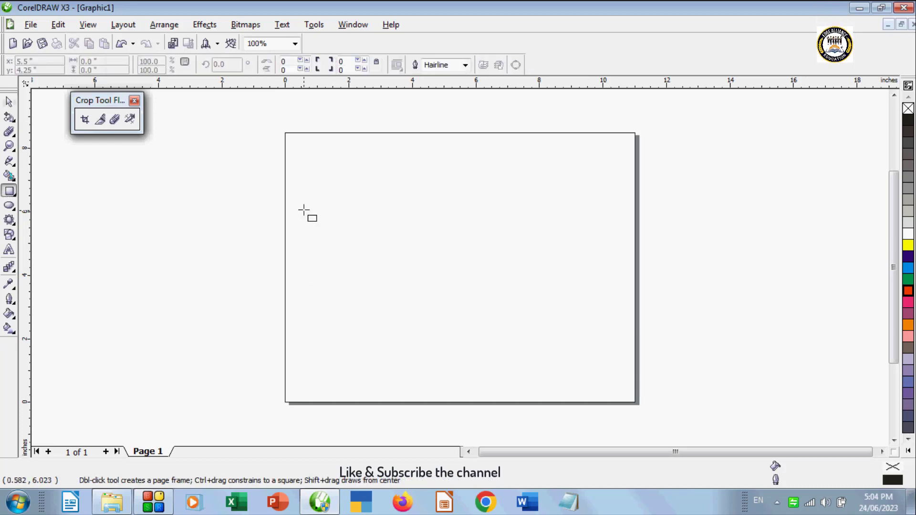
mouse_move(304, 210)
mouse_down()
mouse_move(425, 279)
mouse_move(620, 312)
mouse_up()
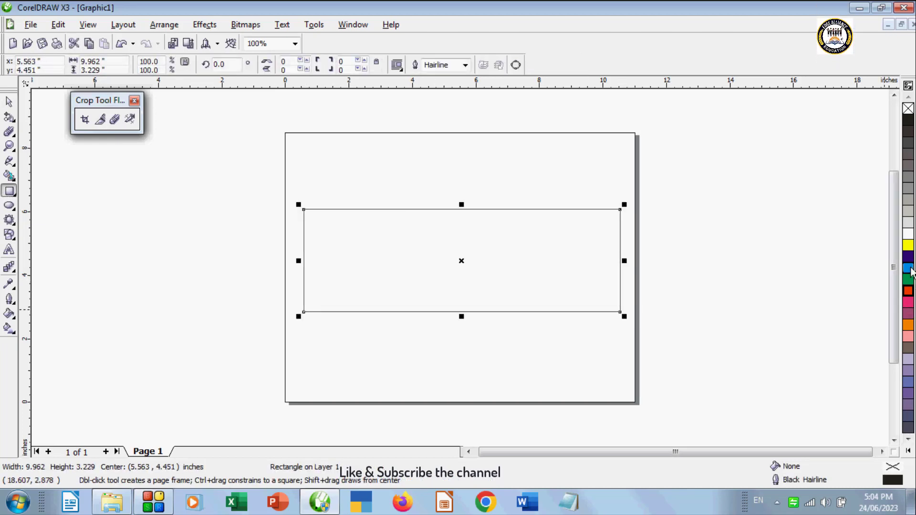
drag(908, 268, 480, 229)
Draw a tall rectangle about 2.62 by 7.18 inches across the blue one's left part, with a 16 pt yellow outline.
drag(317, 149, 401, 376)
click(465, 65)
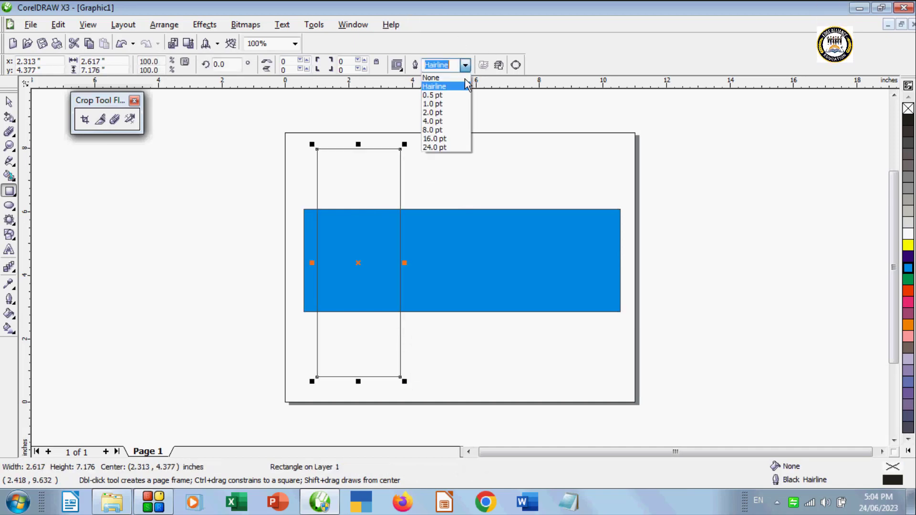
click(437, 139)
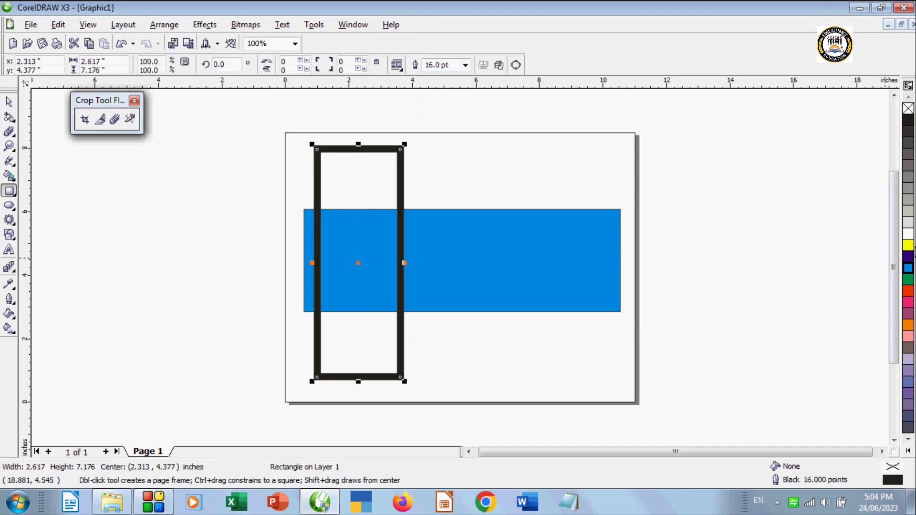
right_click(907, 245)
Draw a second tall rectangle about 2.81 by 7.58 inches across the blue one's right half, with a dark blue hairline outline.
drag(465, 137, 554, 378)
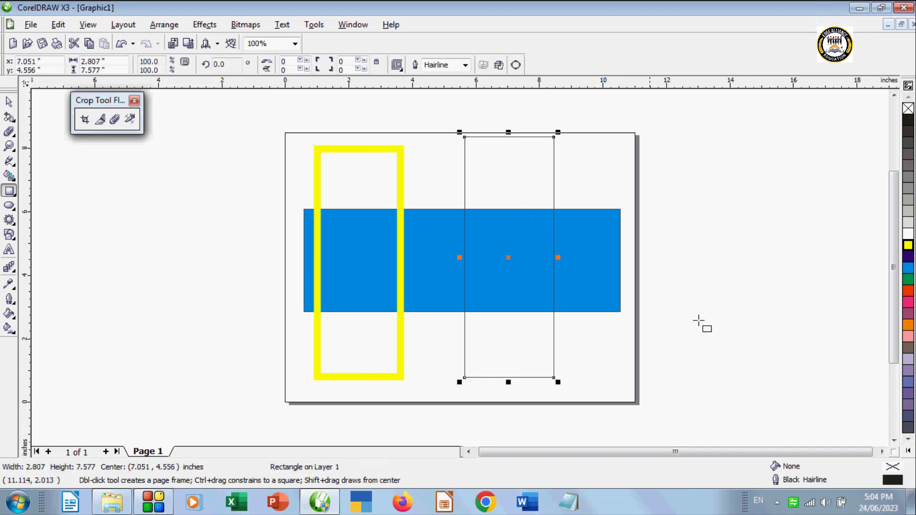
right_click(907, 257)
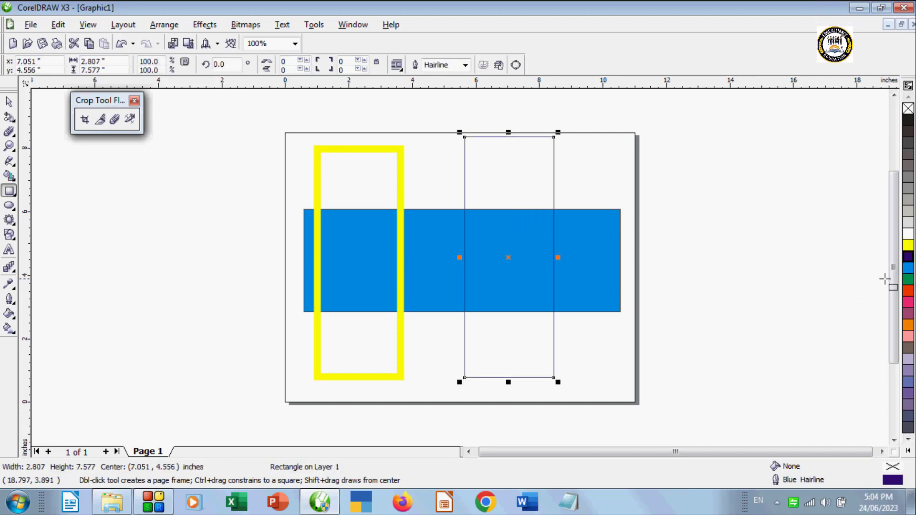
click(459, 260)
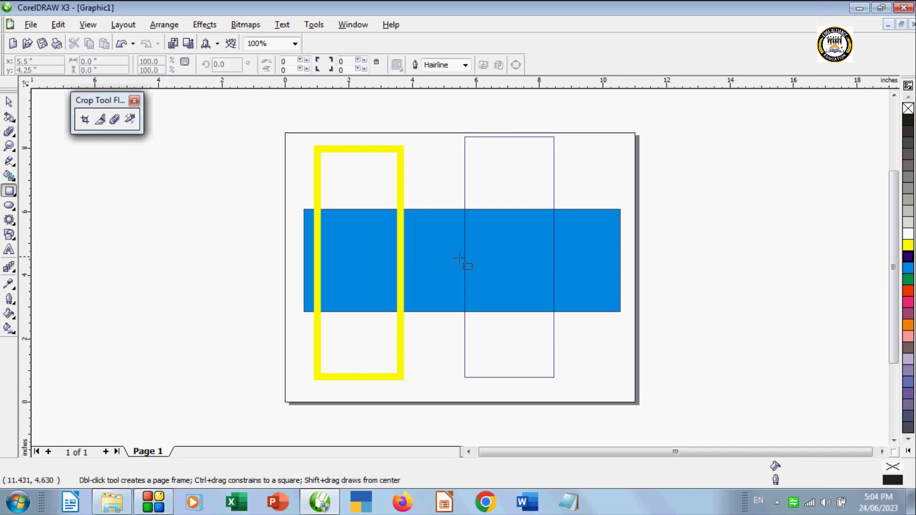
click(11, 101)
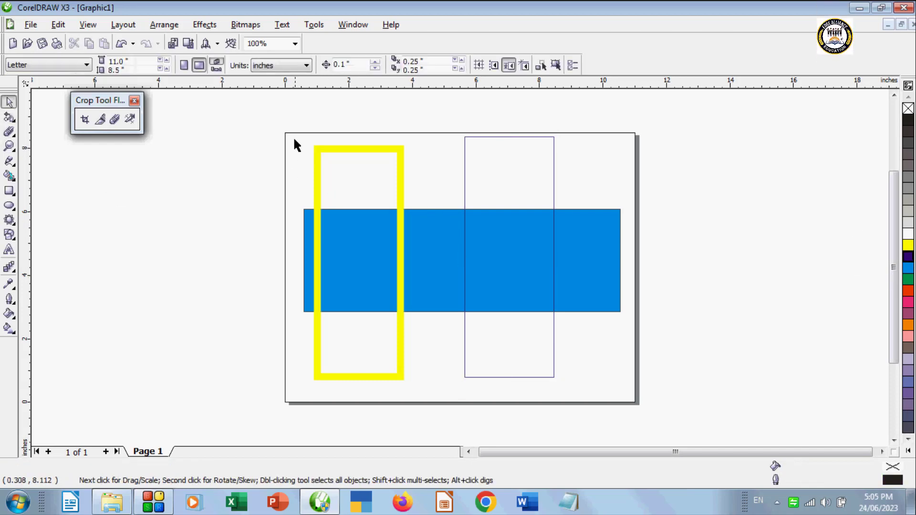
drag(294, 132, 364, 208)
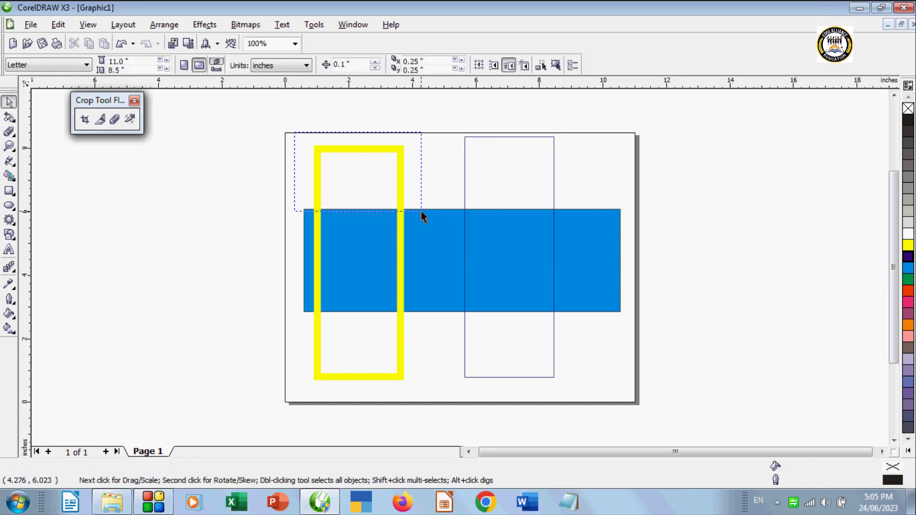
drag(421, 213, 422, 214)
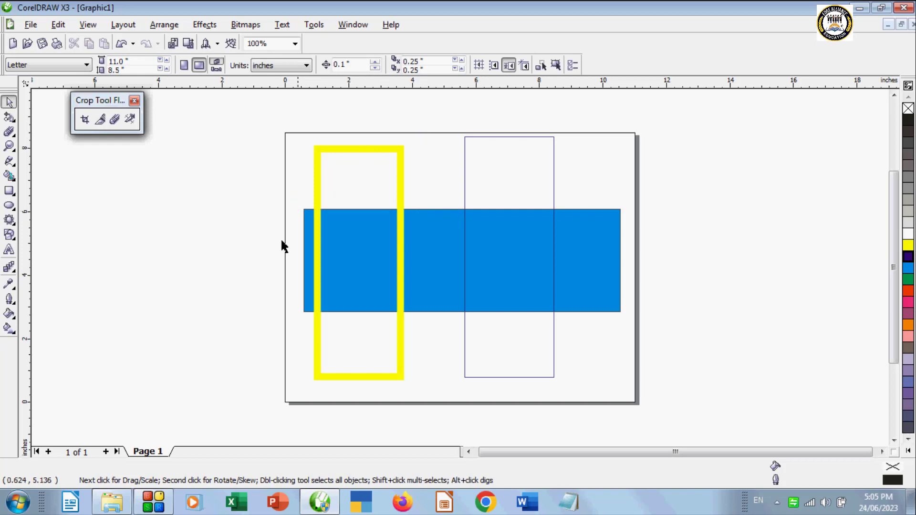
Remove the parts of both tall rectangles extending above and below the blue rectangle with the Virtual Segment Delete tool.
click(130, 118)
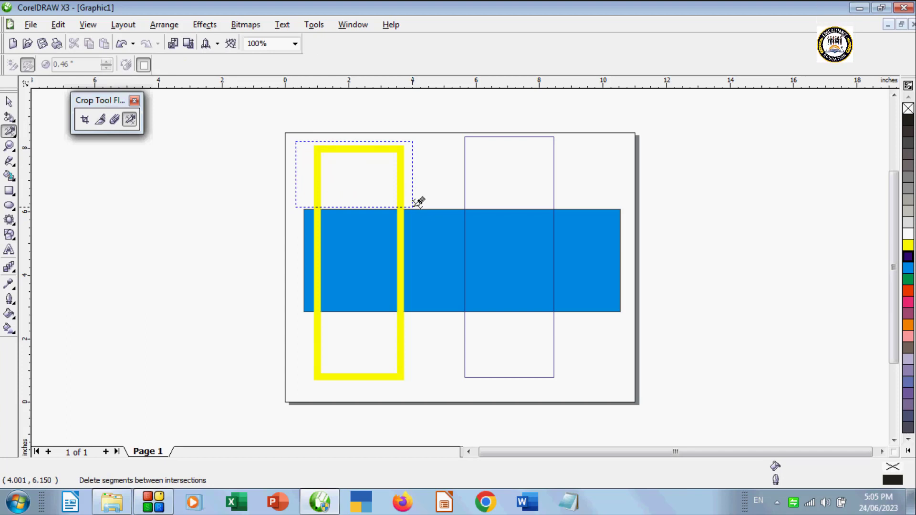
drag(416, 201, 416, 201)
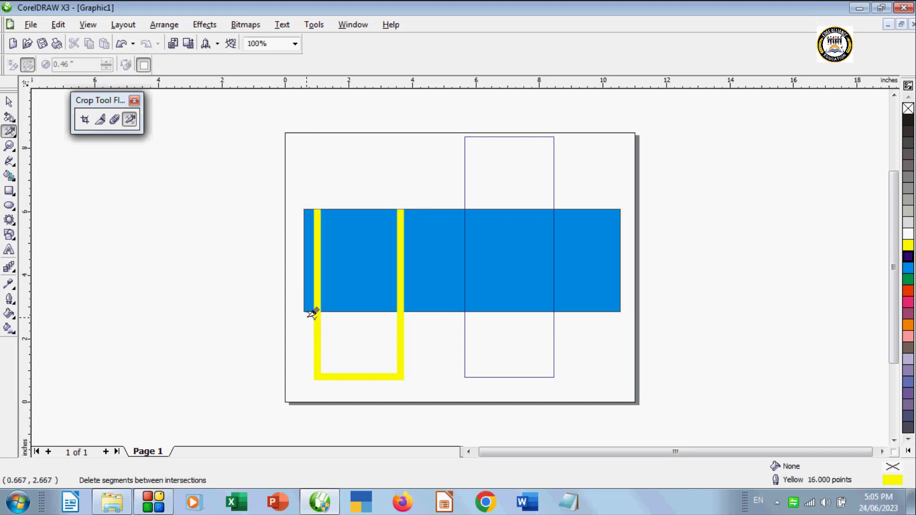
drag(366, 340, 420, 372)
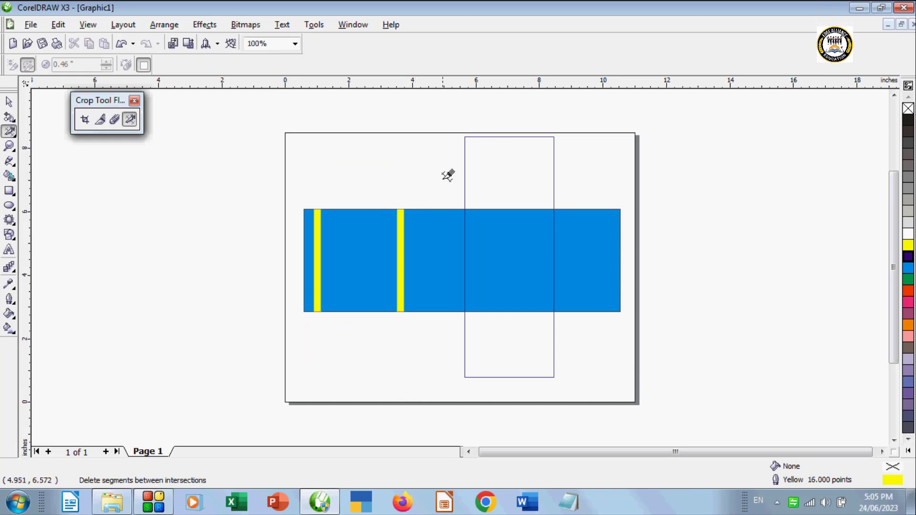
drag(475, 180, 577, 199)
drag(570, 371, 609, 382)
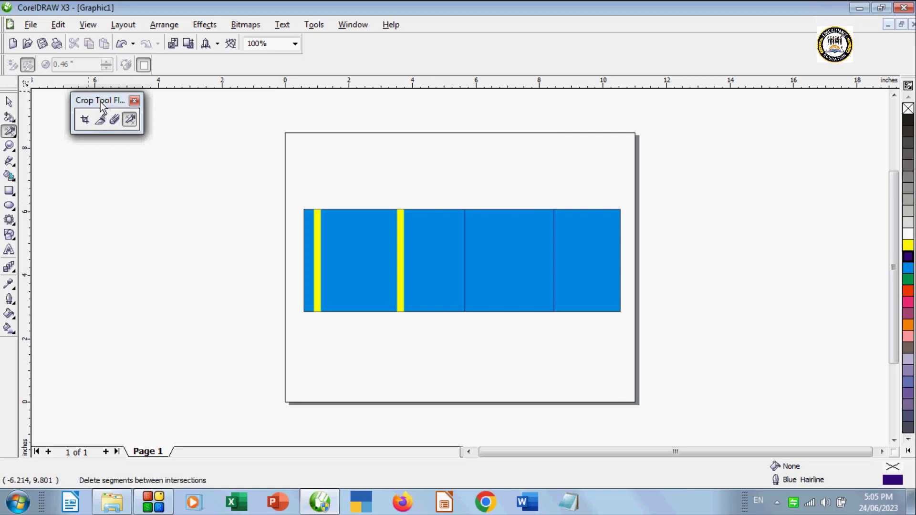
Close the floating Crop Tool flyout and float the Zoom flyout beside the toolbox instead.
click(8, 104)
click(134, 100)
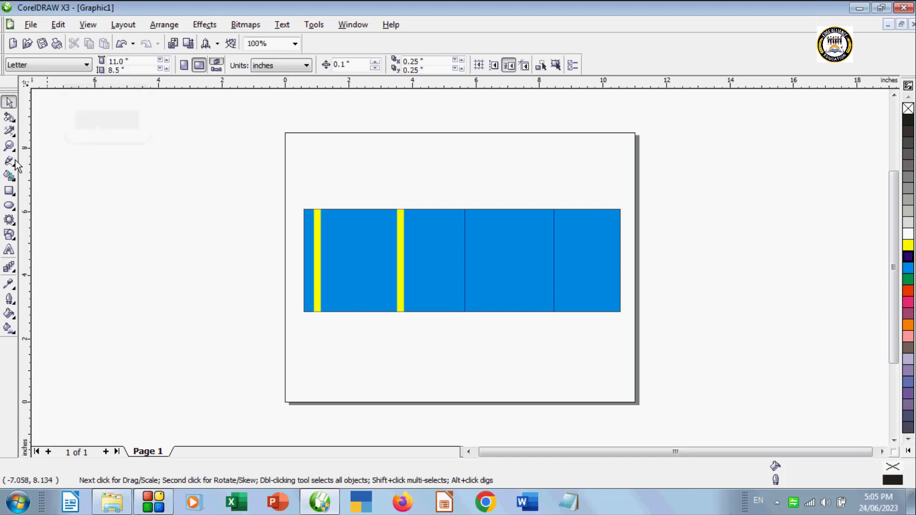
click(13, 150)
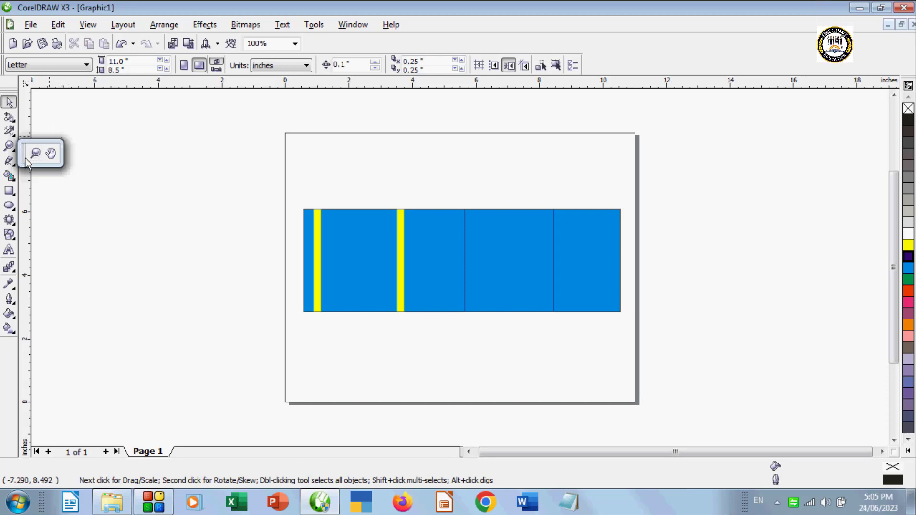
drag(37, 146, 76, 125)
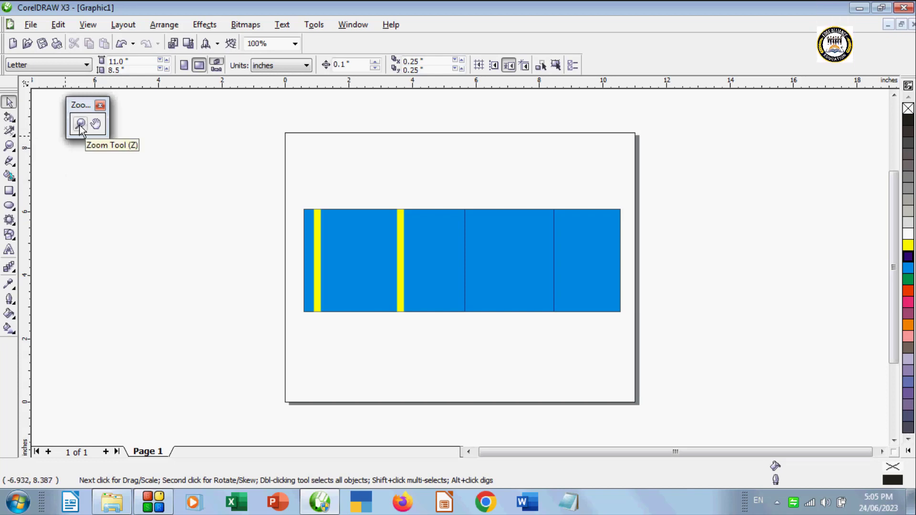
Magnify the upper middle of the blue rectangle to 400% with the Zoom tool.
click(81, 125)
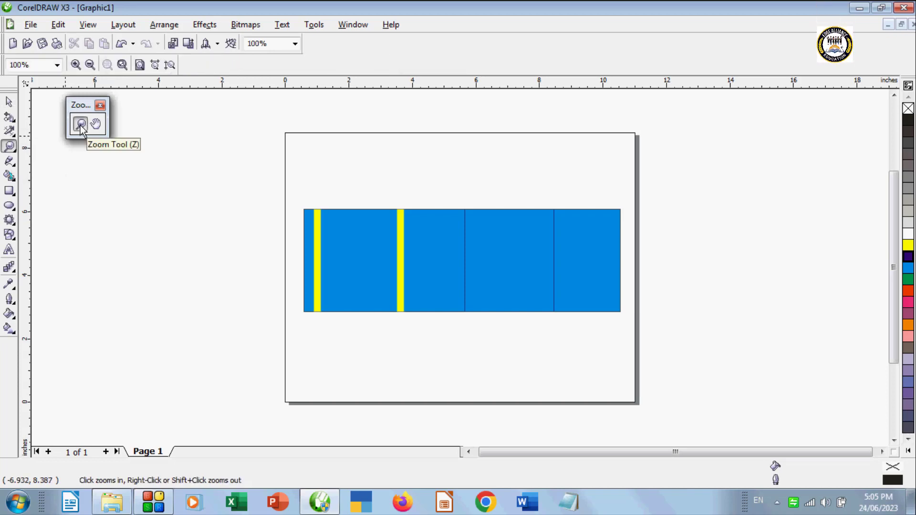
click(453, 234)
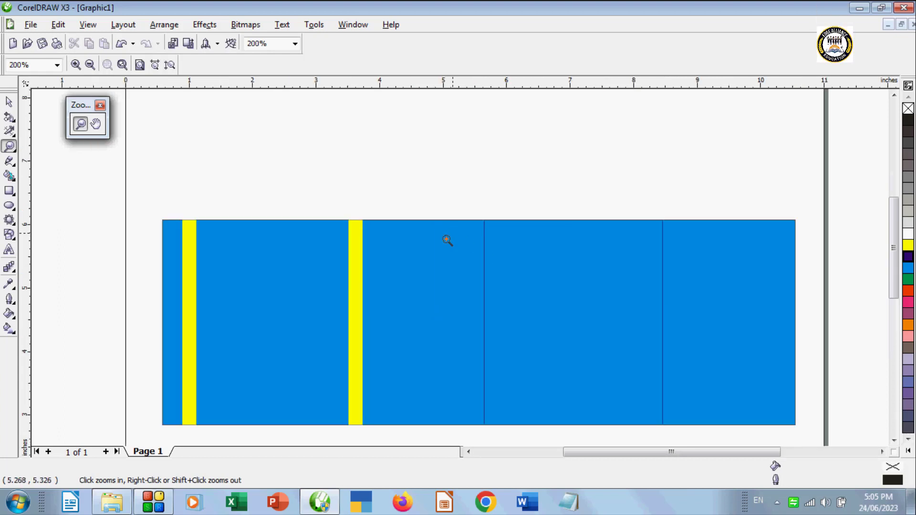
click(444, 240)
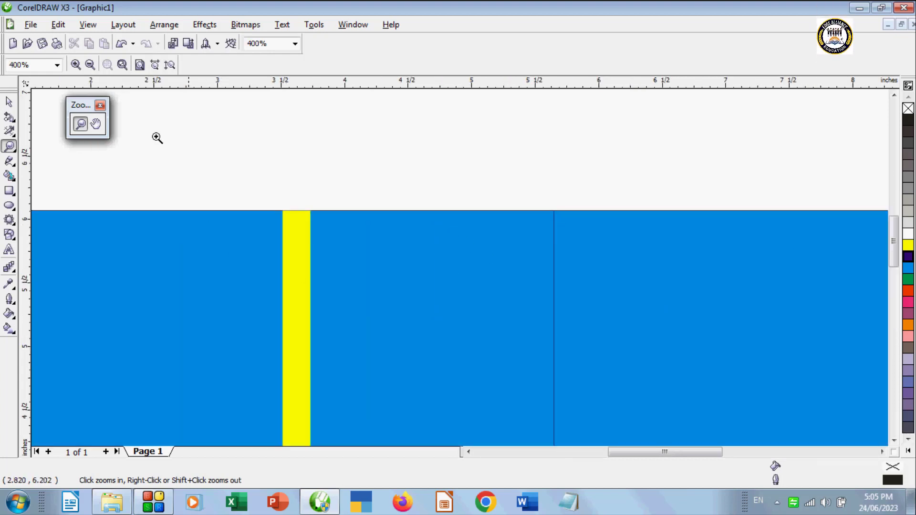
Zoom out to 100%, fit all objects in the view, and zoom to the whole page.
click(90, 64)
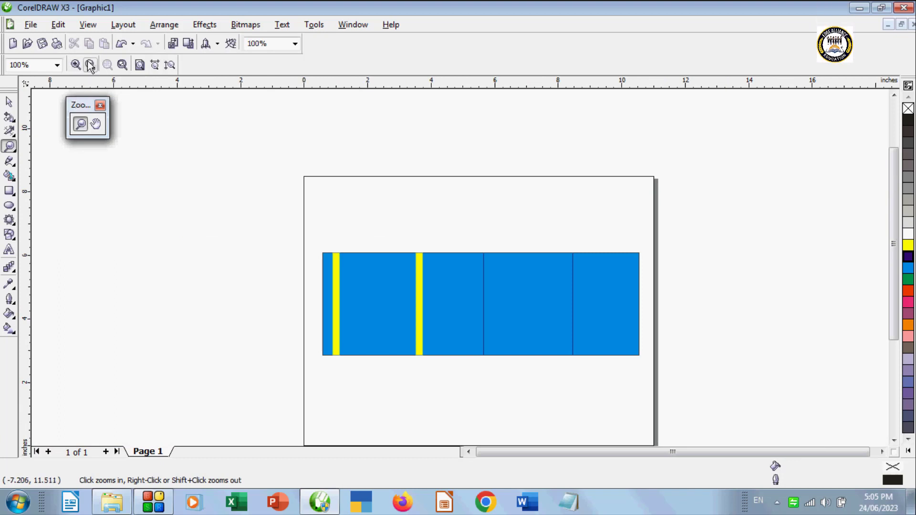
click(122, 65)
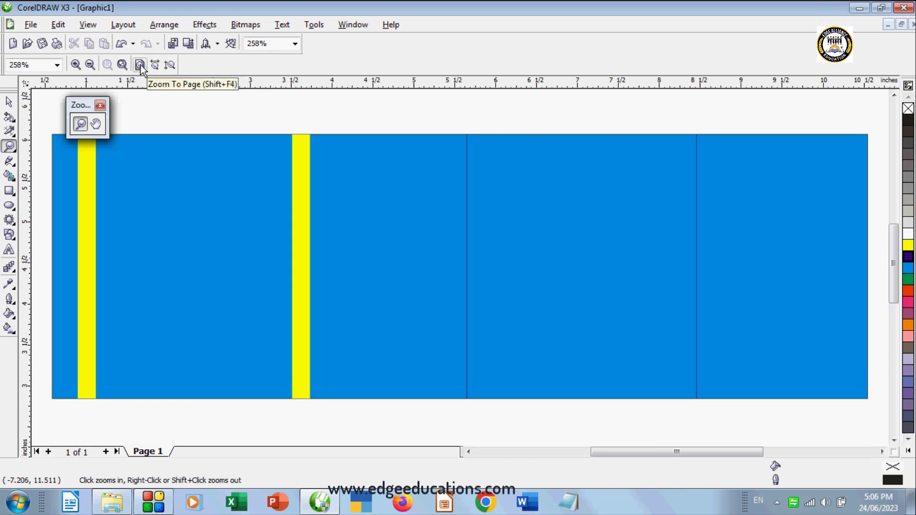
click(141, 65)
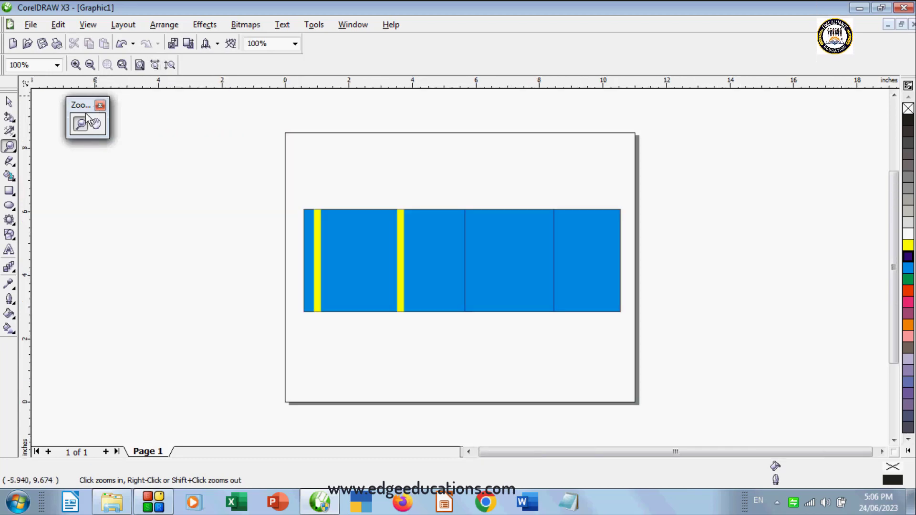
Magnify the area around the page's left edge to 200% and return to the full-page view using the Pick tool.
click(287, 220)
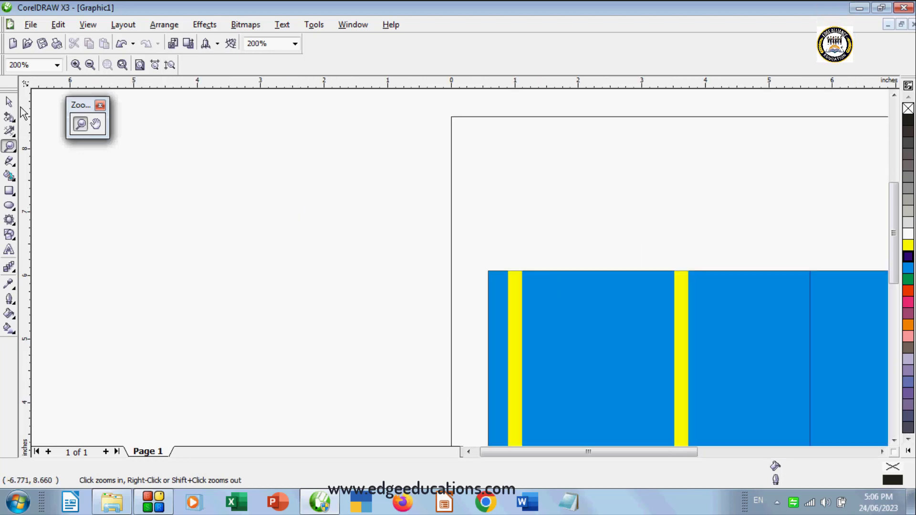
click(8, 101)
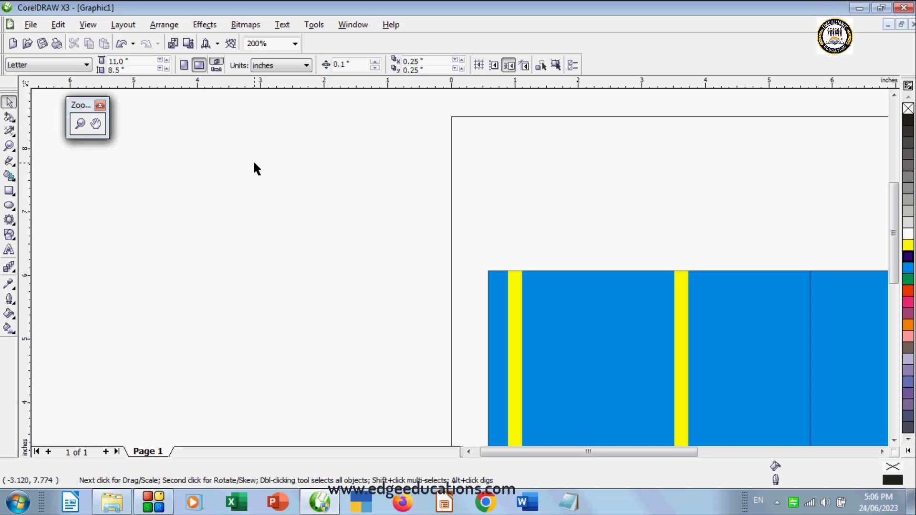
key(shift+F4)
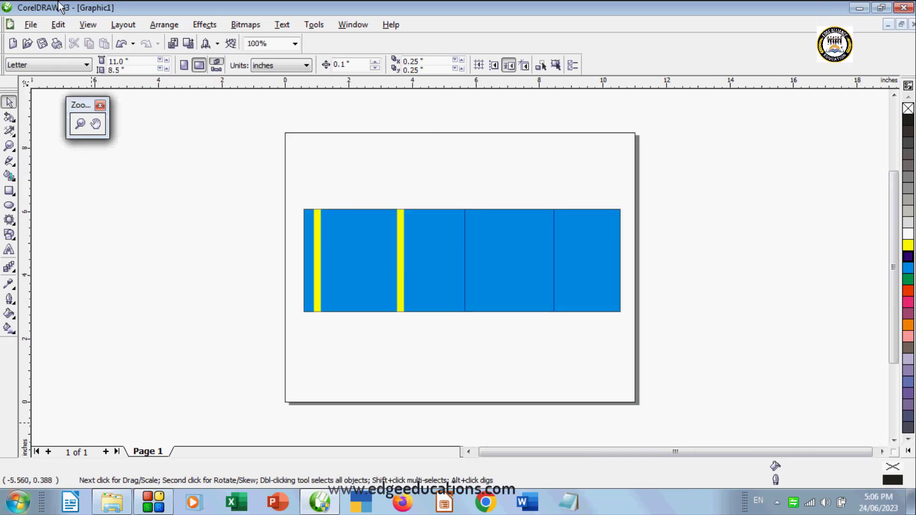
click(393, 240)
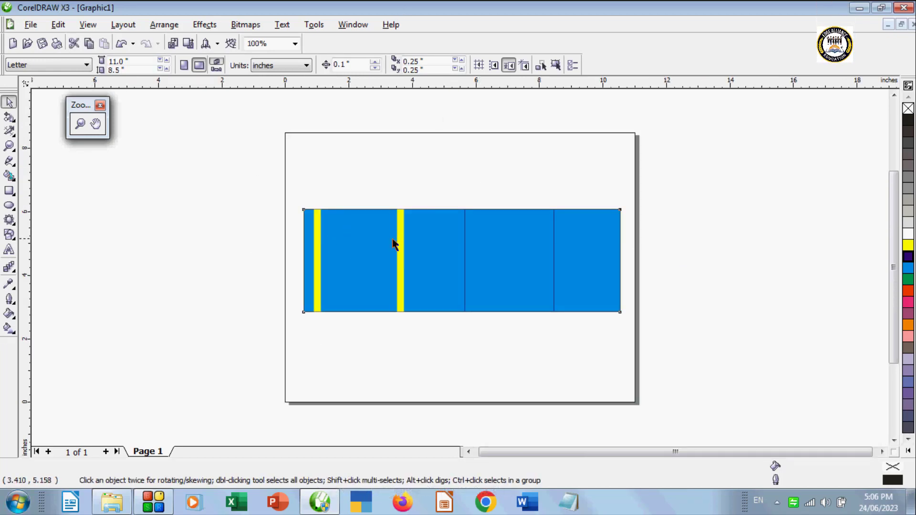
click(99, 153)
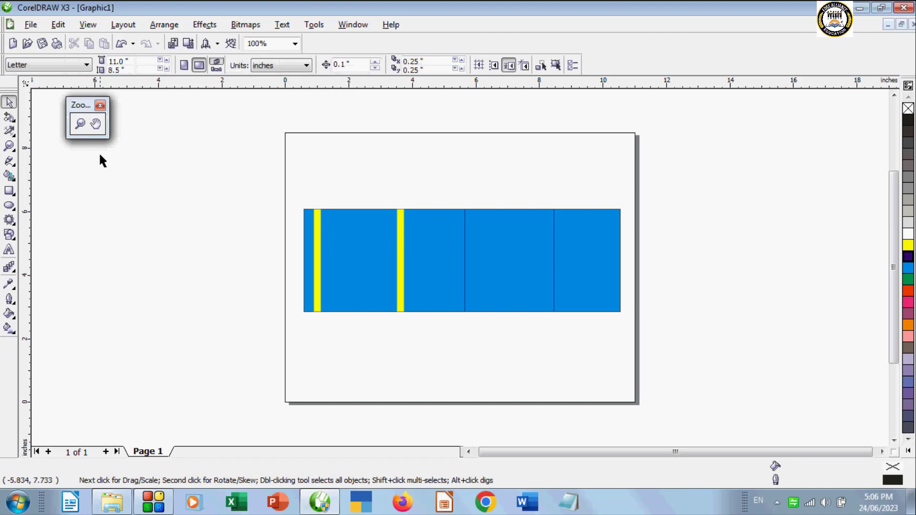
Pan the page slightly with the Hand tool and return to the Pick tool.
click(95, 125)
drag(446, 193, 452, 170)
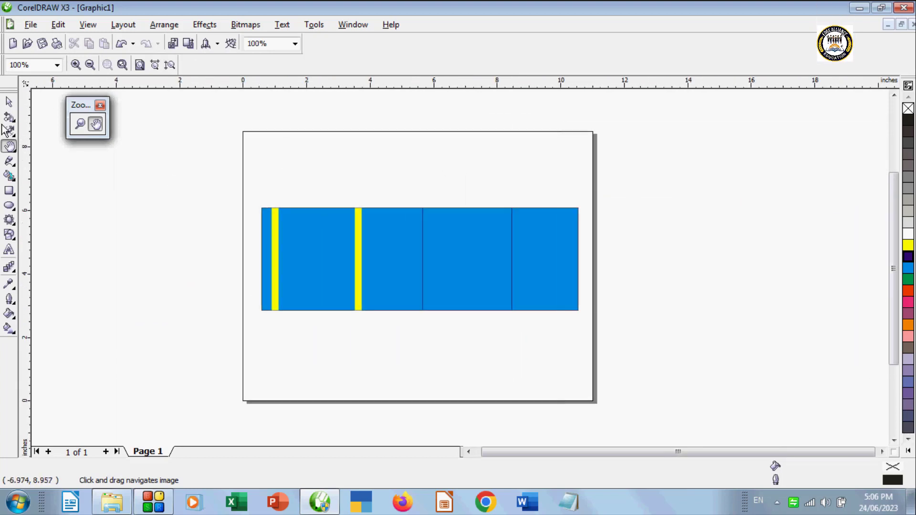
click(9, 102)
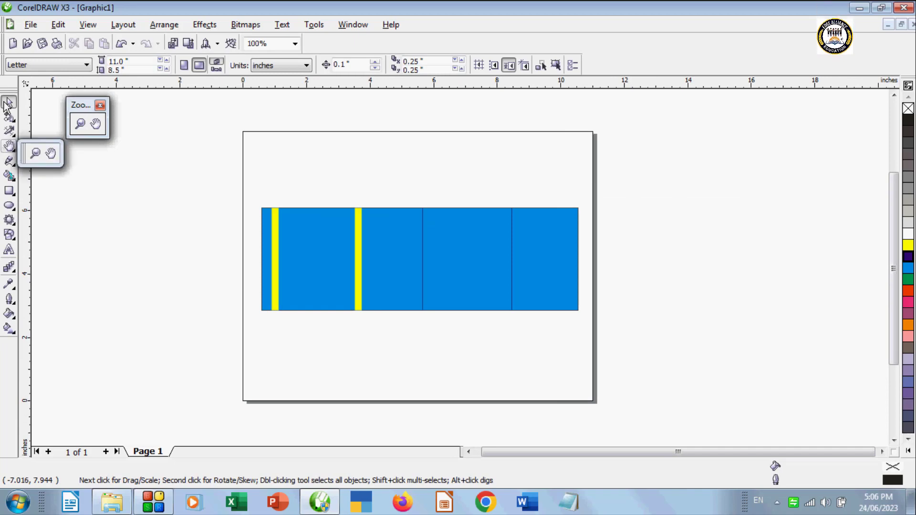
click(9, 131)
Float the Curve flyout beside the toolbox in the blank document.
mouse_move(7, 162)
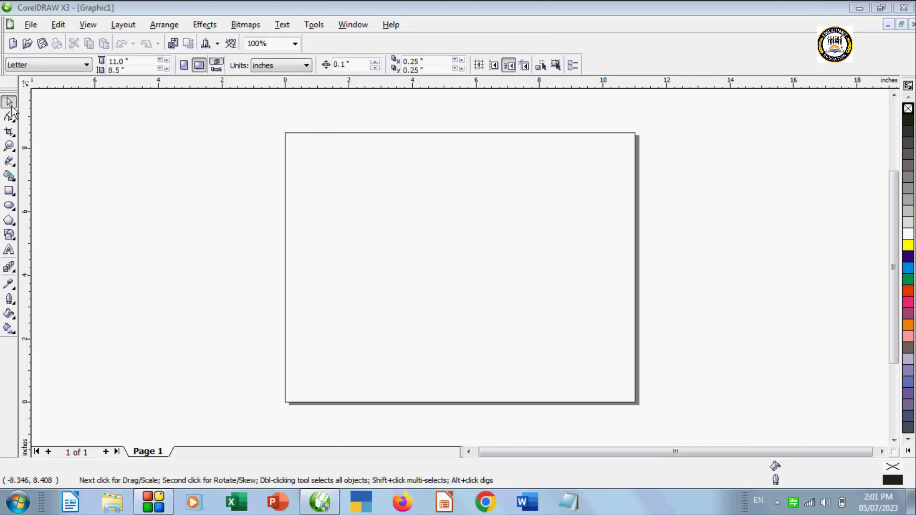
click(15, 162)
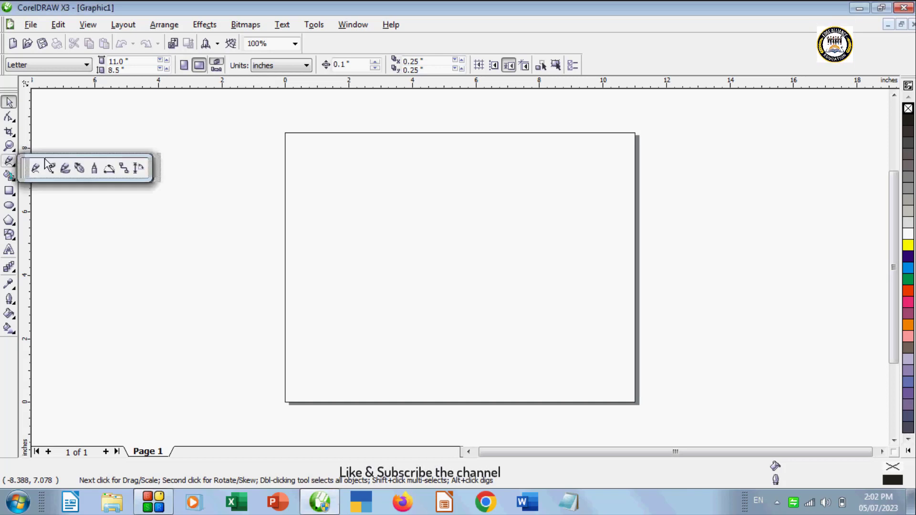
drag(45, 164, 127, 116)
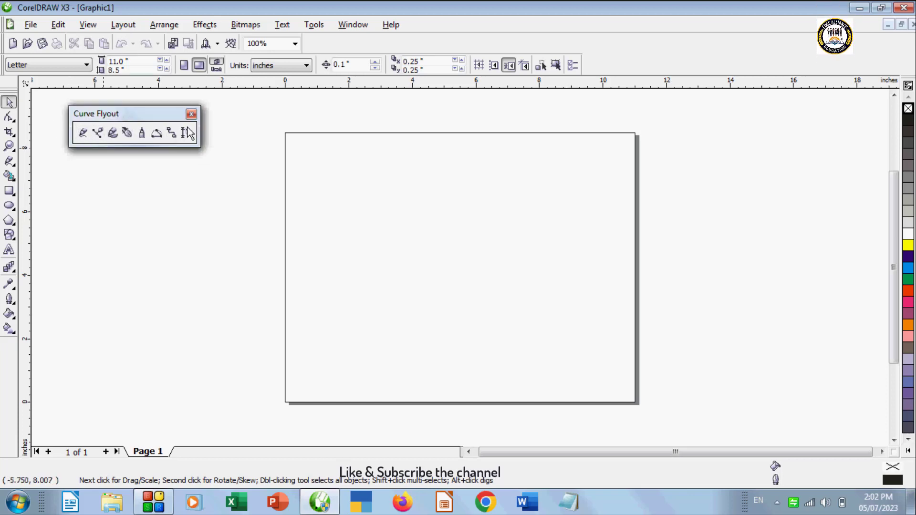
Draw a near-horizontal line about 7.58 inches long and a closed curve about 3.44 by 3.00 inches below it with the Freehand tool.
click(83, 133)
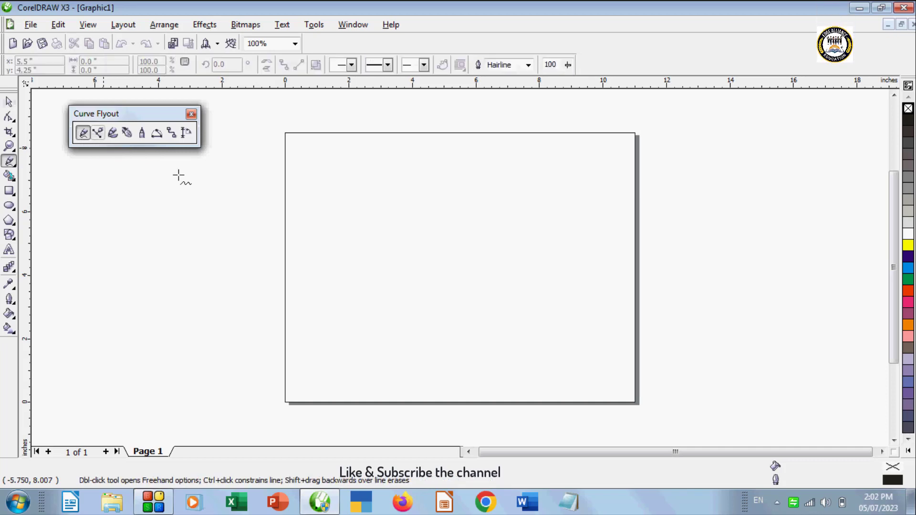
click(312, 234)
click(542, 232)
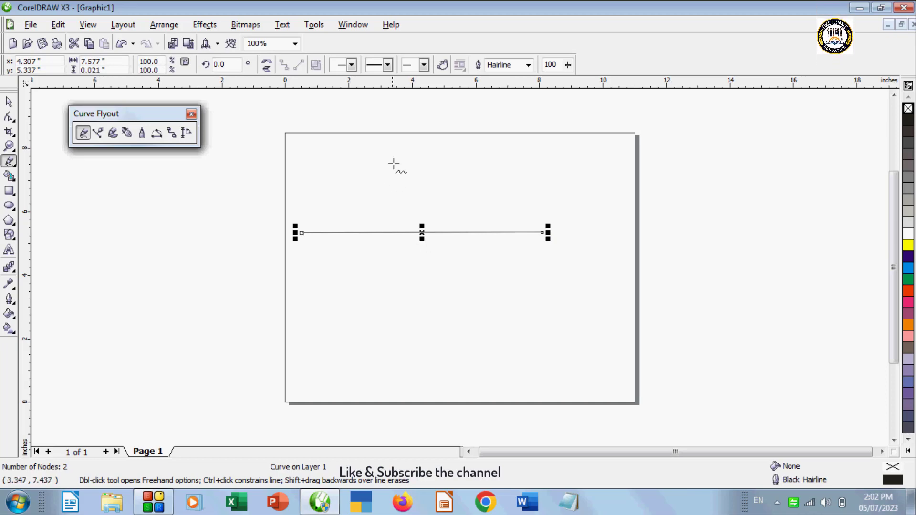
drag(392, 247, 391, 293)
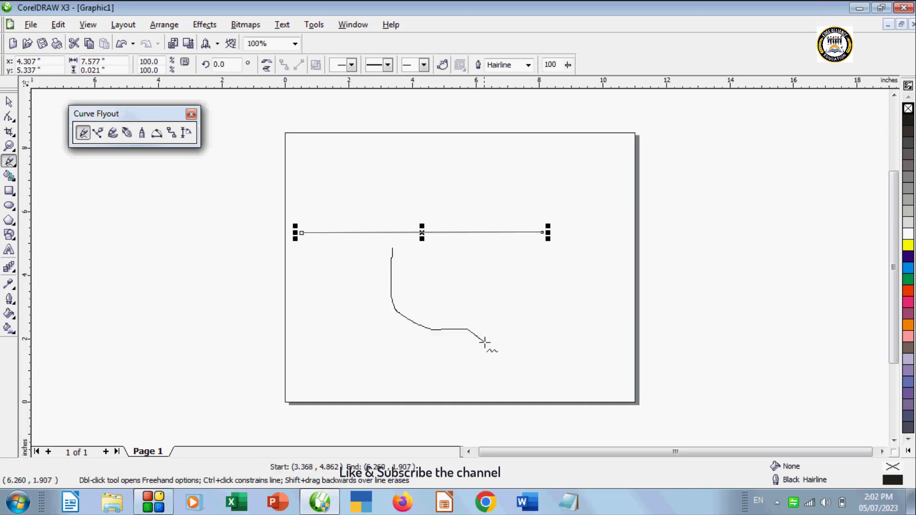
mouse_move(484, 343)
mouse_down()
mouse_move(502, 330)
mouse_move(391, 249)
mouse_up()
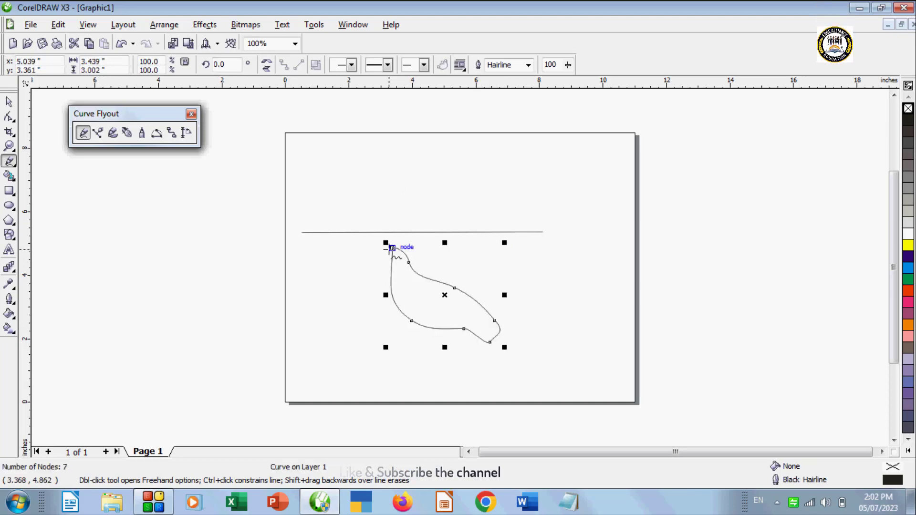
Draw a slanted line about 9.27 by 0.84 inches from the horizontal line past the page's left edge, and move it above the horizontal line.
click(385, 233)
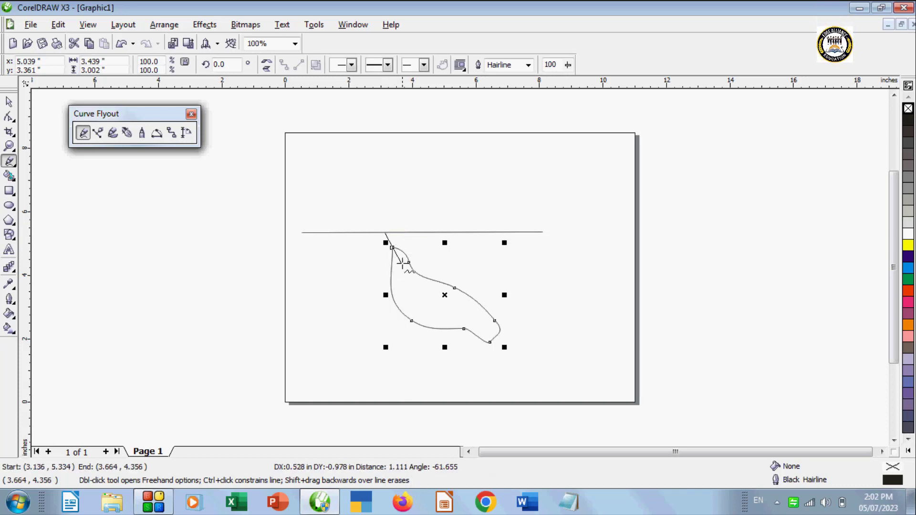
click(91, 206)
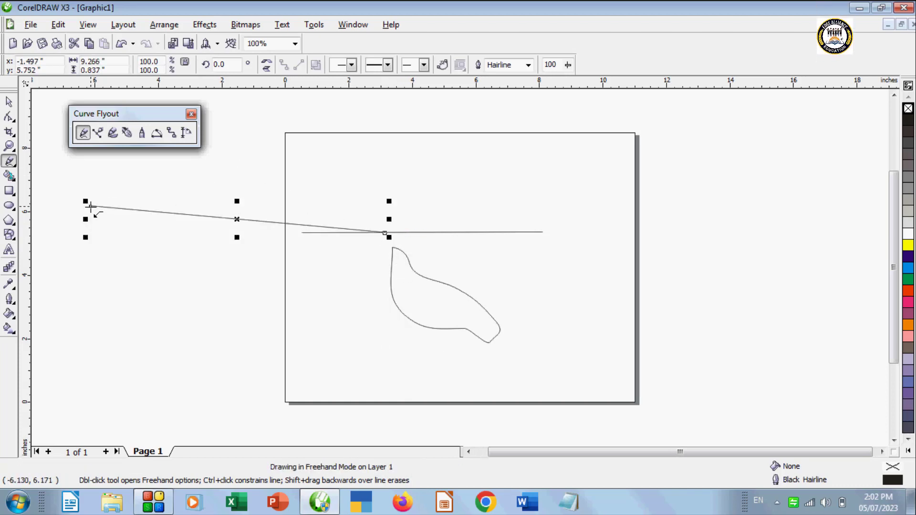
click(91, 205)
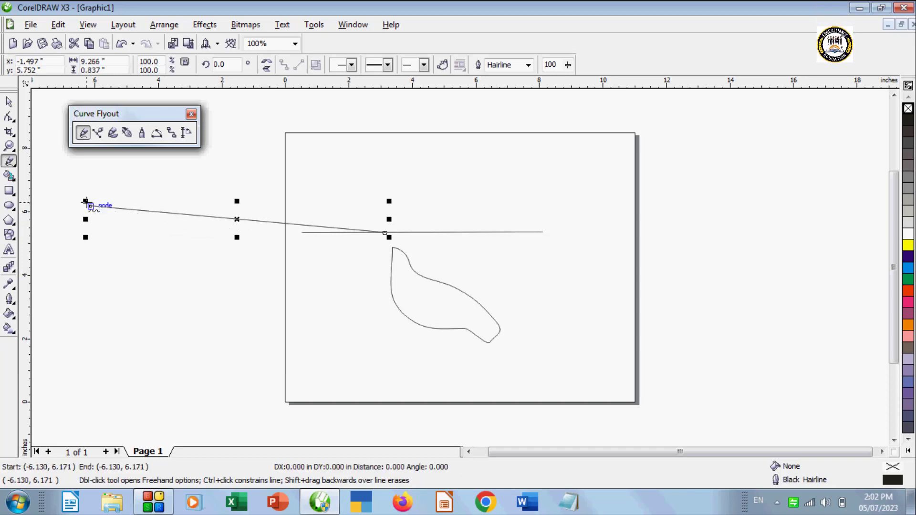
click(87, 202)
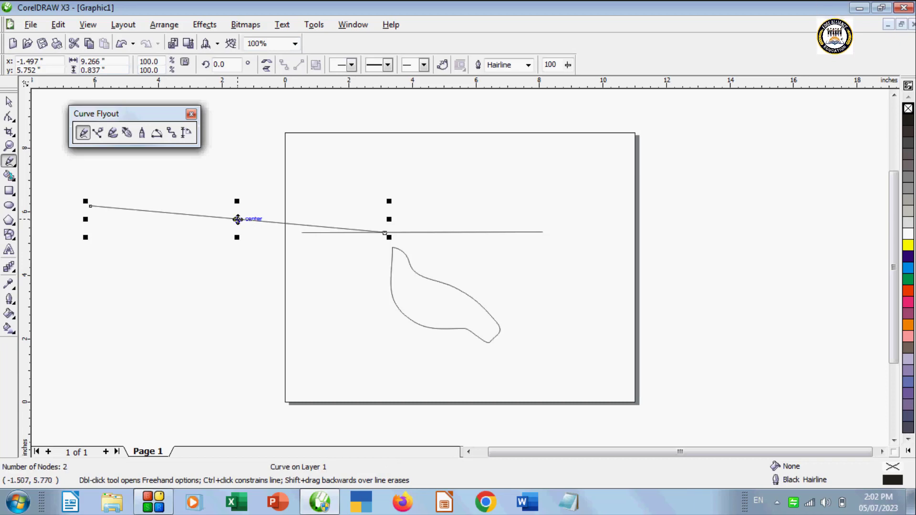
mouse_move(237, 219)
mouse_down()
mouse_move(301, 186)
mouse_move(368, 175)
mouse_up()
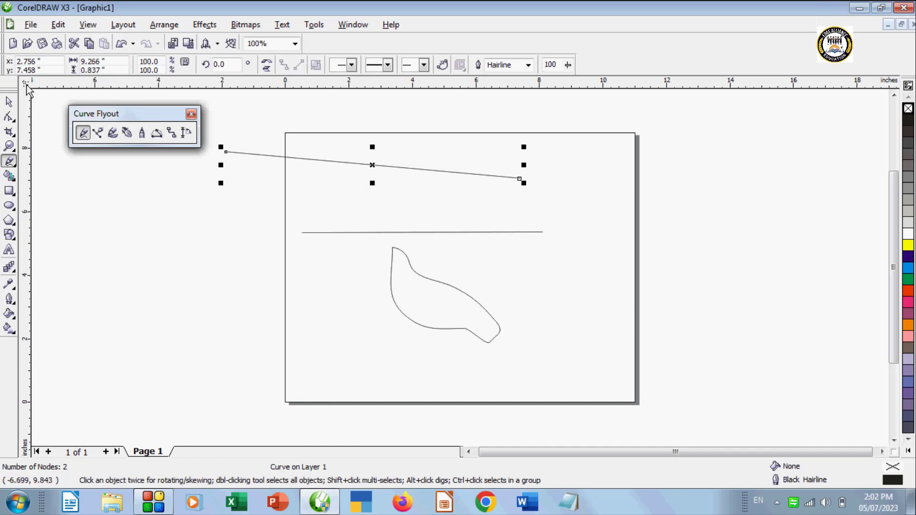
Give the slanted line a solid triangular start arrowhead.
click(351, 64)
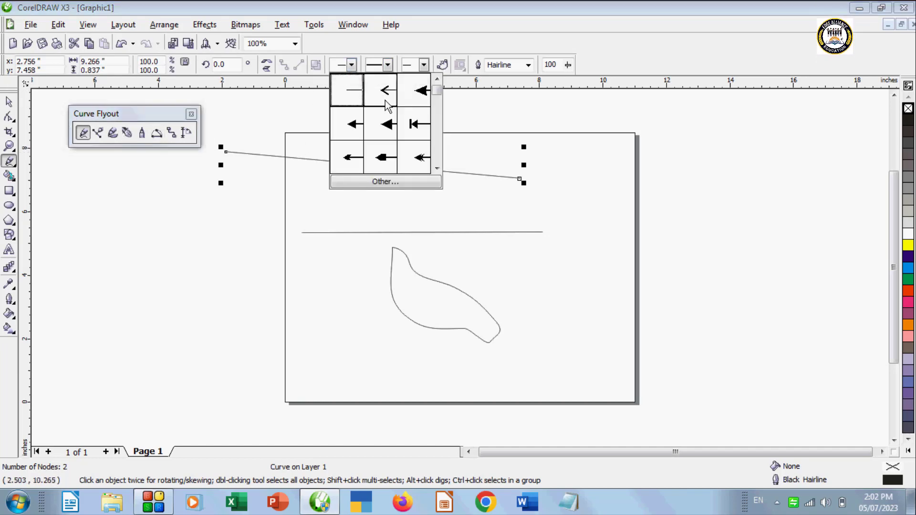
click(420, 91)
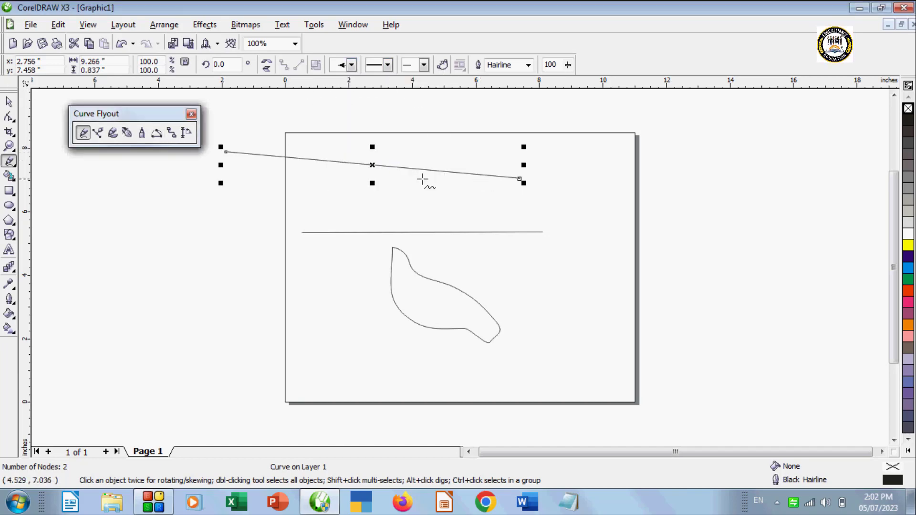
Enlarge the sloping arrow line to about 10.7 in wide and set its outline width to 16 pt.
drag(523, 182, 571, 203)
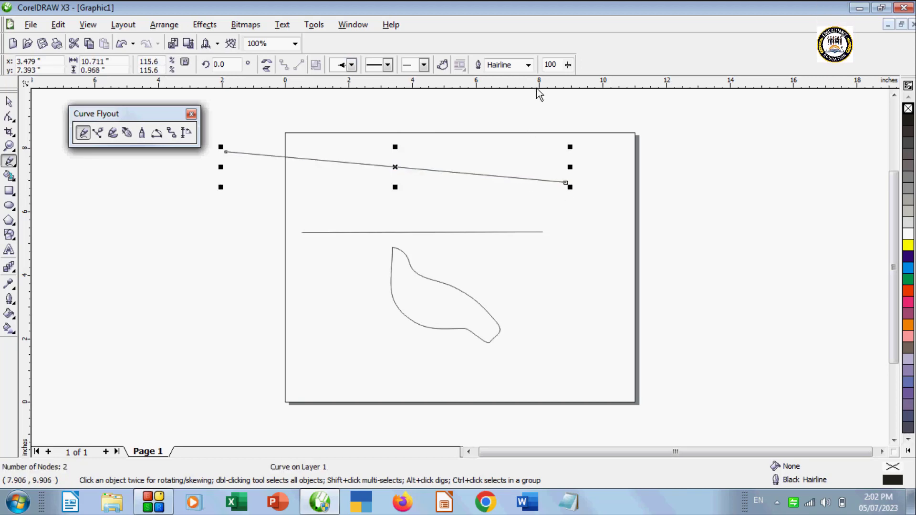
click(528, 65)
click(506, 129)
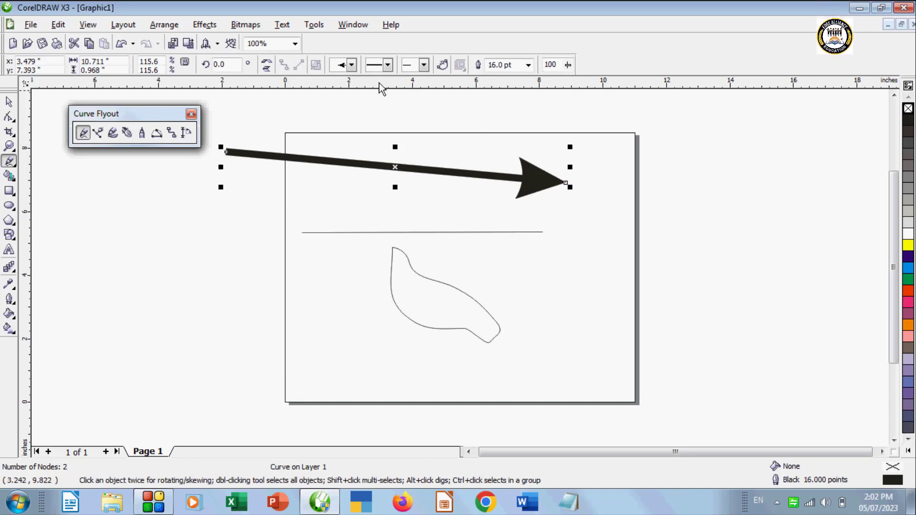
Try small triangular, barbed and curved start arrowheads on the sloping line, settling on the large solid triangular one.
click(352, 65)
click(355, 129)
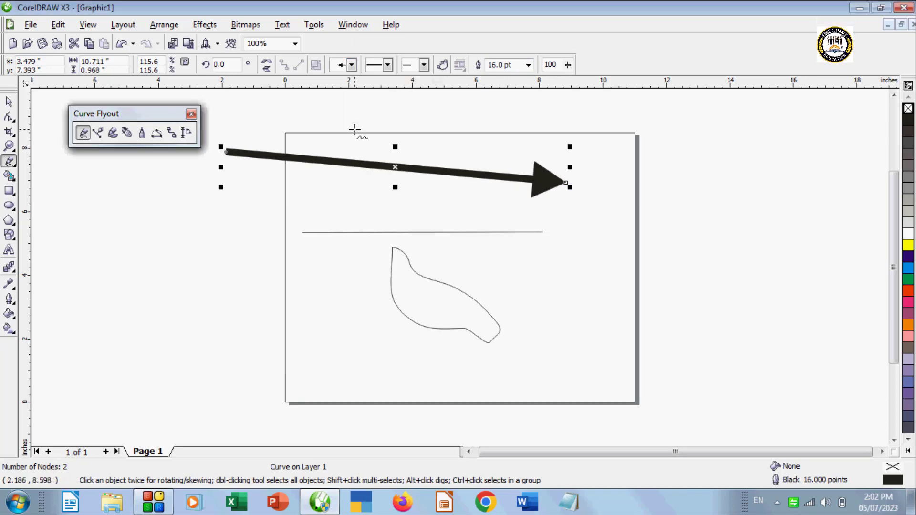
click(351, 65)
click(412, 156)
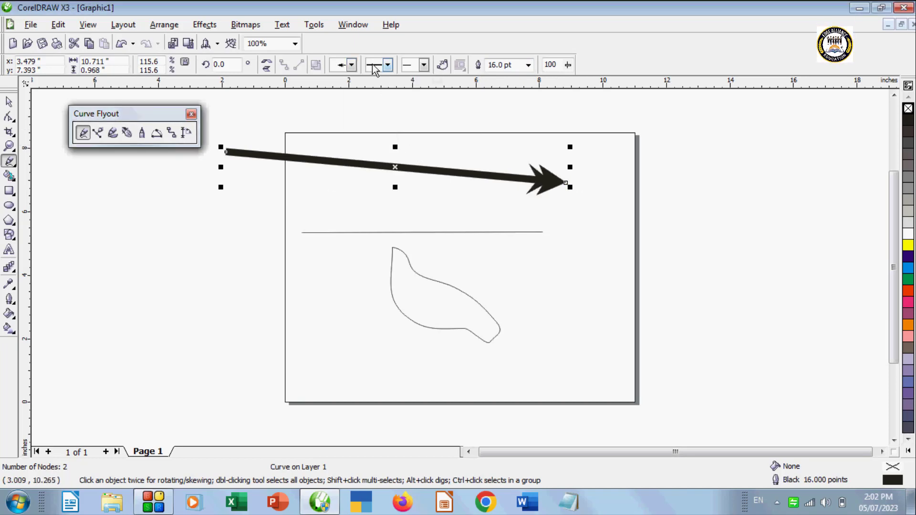
click(351, 65)
click(387, 162)
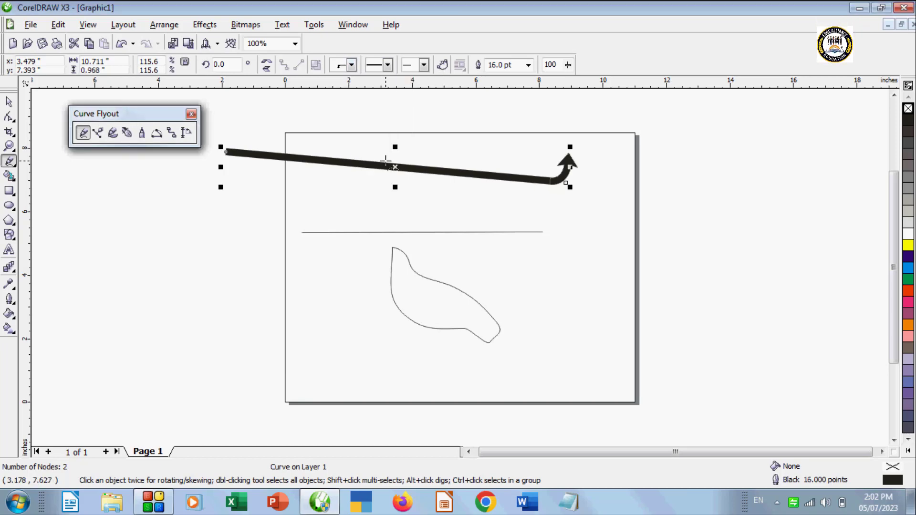
click(352, 65)
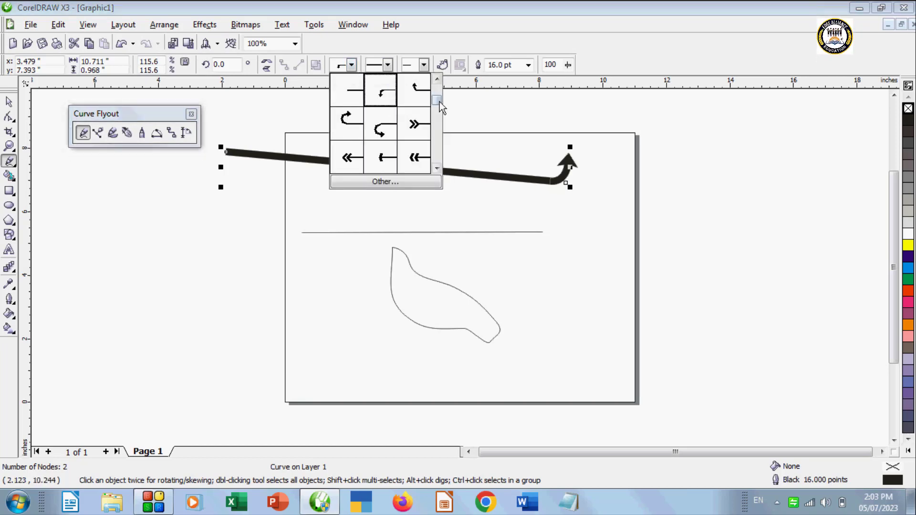
scroll(438, 101, down, 3)
click(381, 123)
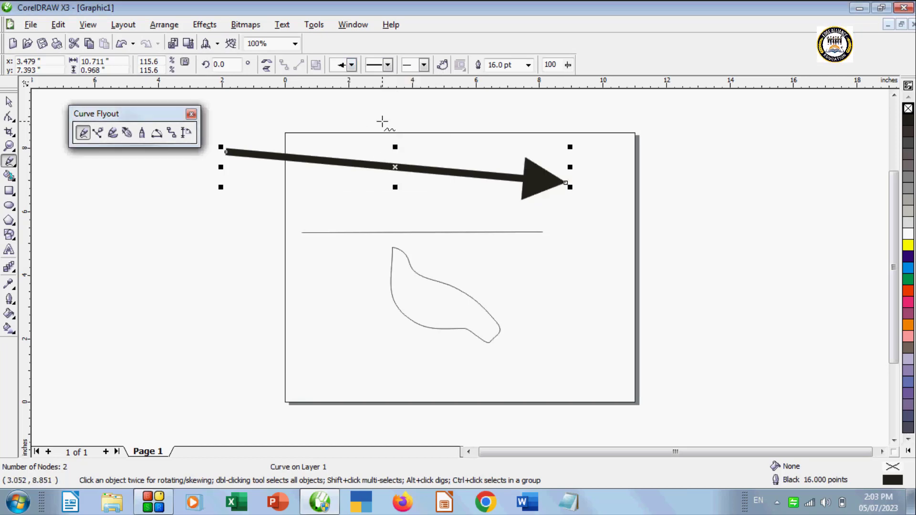
Try a closely dotted, a widely dotted and a dash-dot-dot outline style on the arrow line.
click(387, 64)
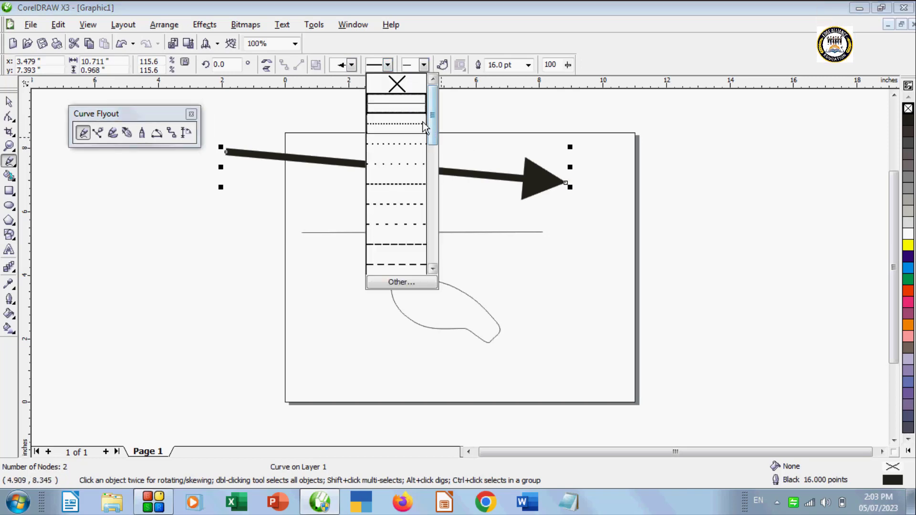
mouse_move(433, 136)
mouse_down()
mouse_move(433, 162)
mouse_move(433, 124)
mouse_up()
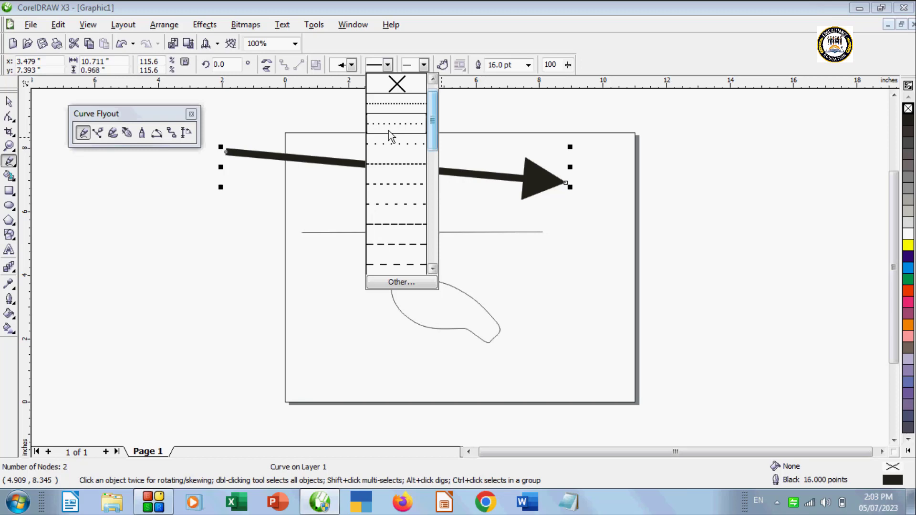
click(383, 104)
click(388, 66)
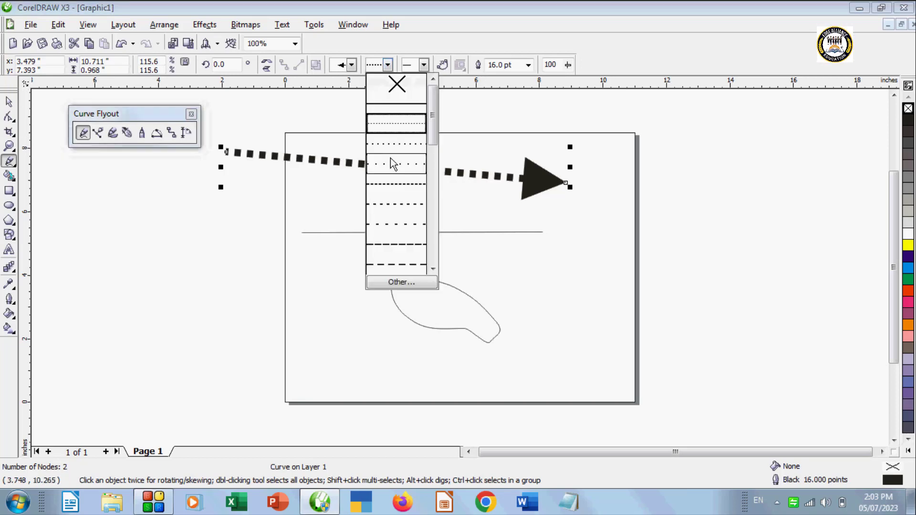
click(391, 164)
click(387, 66)
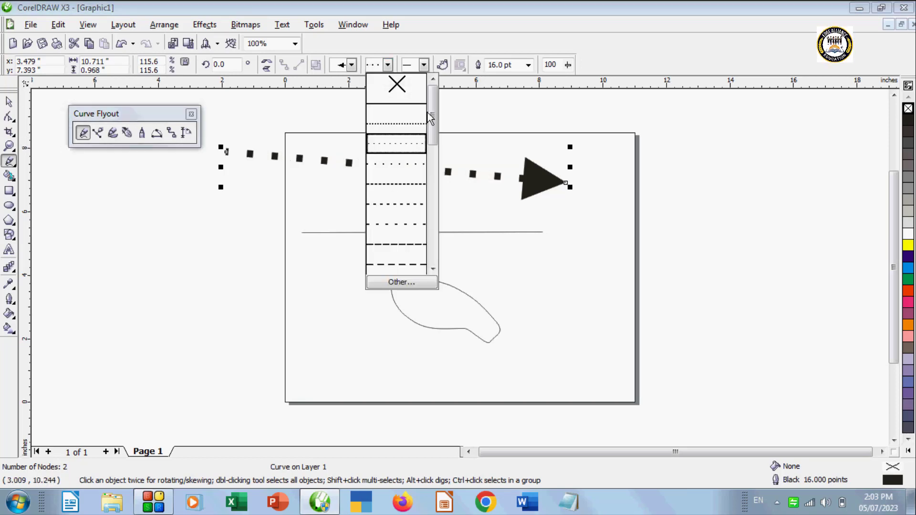
drag(429, 117, 433, 194)
click(393, 188)
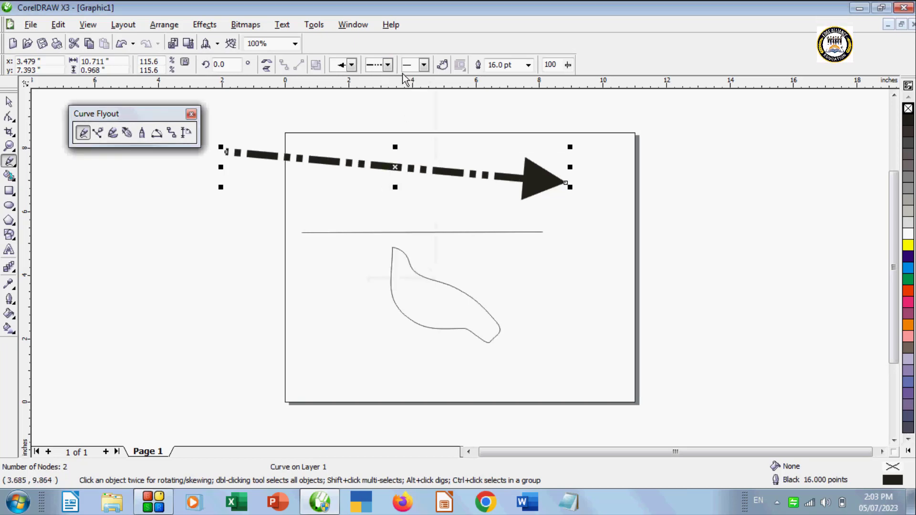
Try a widely spaced dash-dot outline style on the arrow line and return it to a solid line.
click(388, 65)
drag(432, 177, 433, 229)
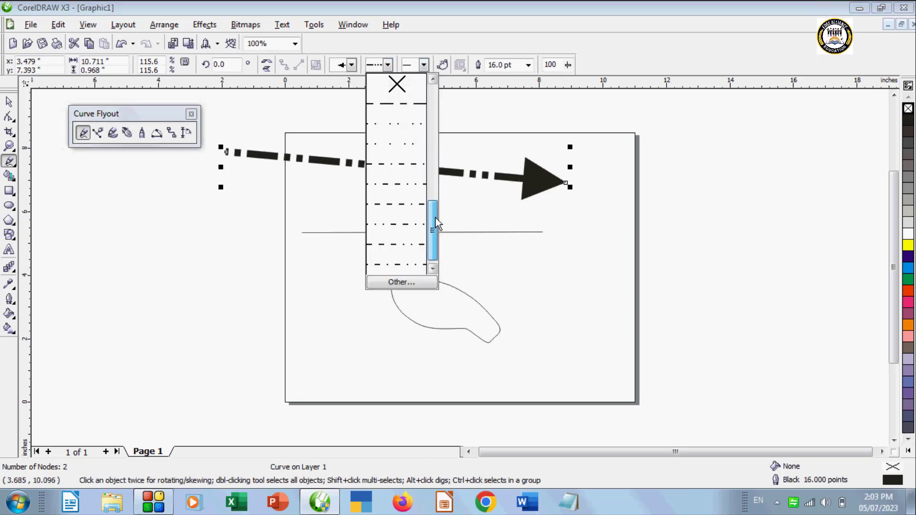
click(401, 204)
click(391, 67)
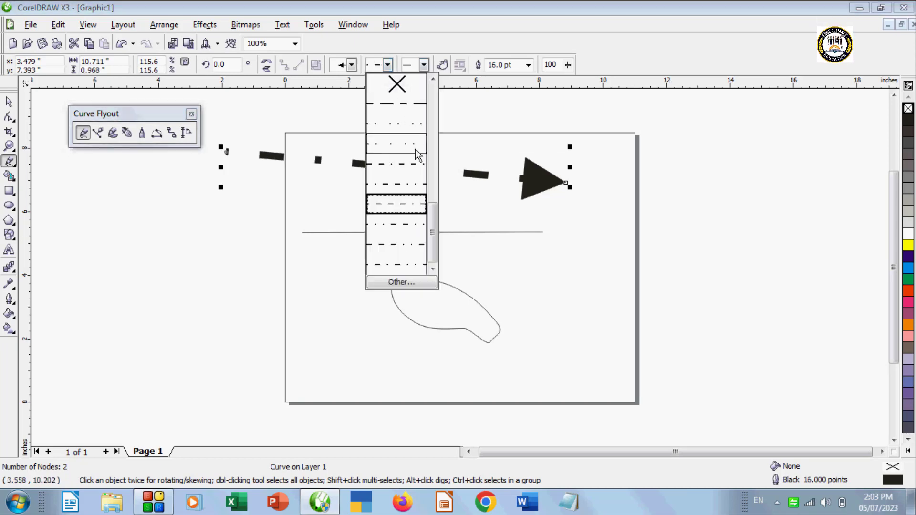
drag(432, 223, 428, 122)
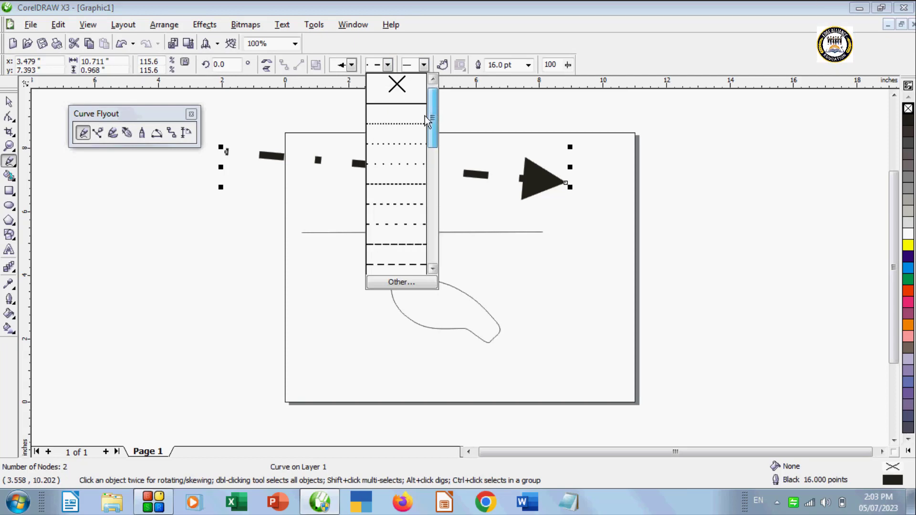
click(390, 109)
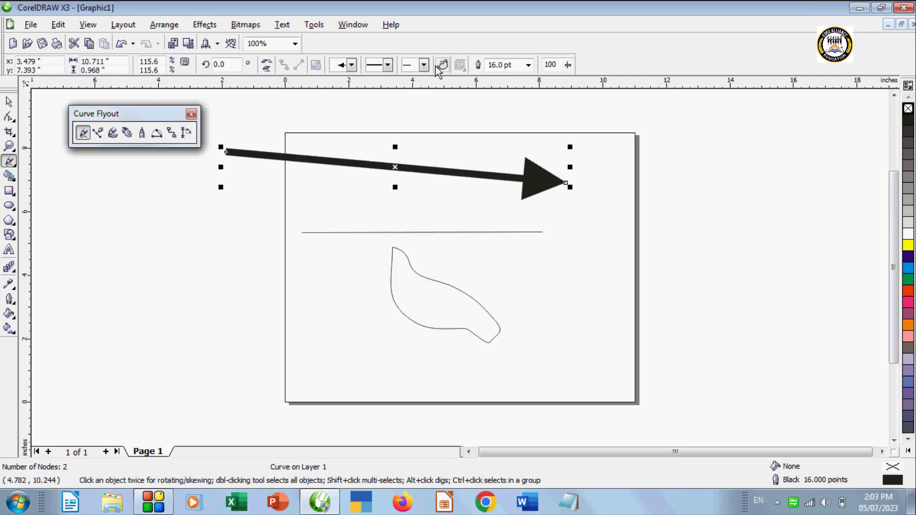
Try large, small and blunt solid end arrowheads on the line, settling on the curved arrow that turns upward.
click(424, 65)
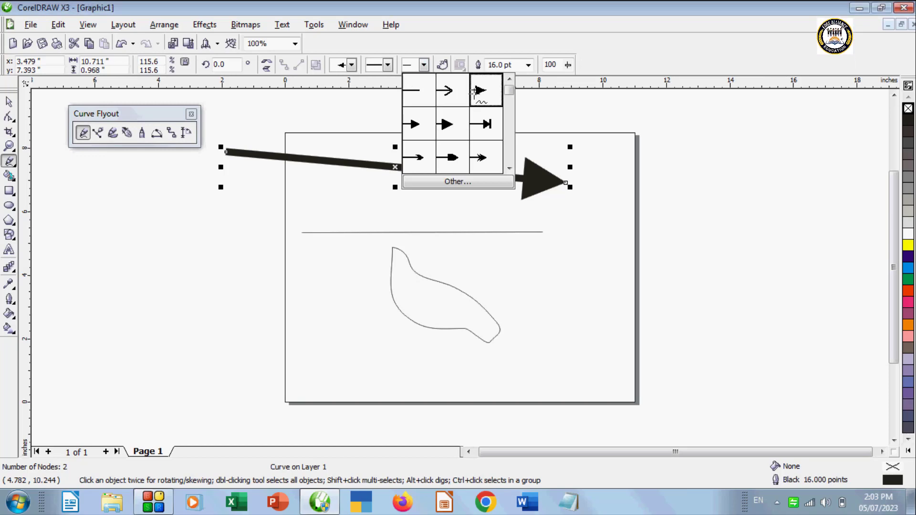
click(481, 92)
click(424, 66)
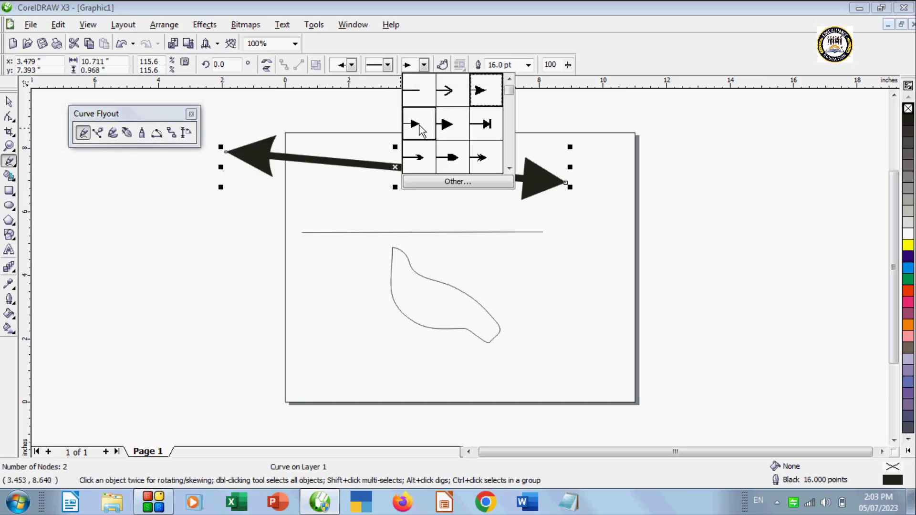
click(415, 125)
click(424, 65)
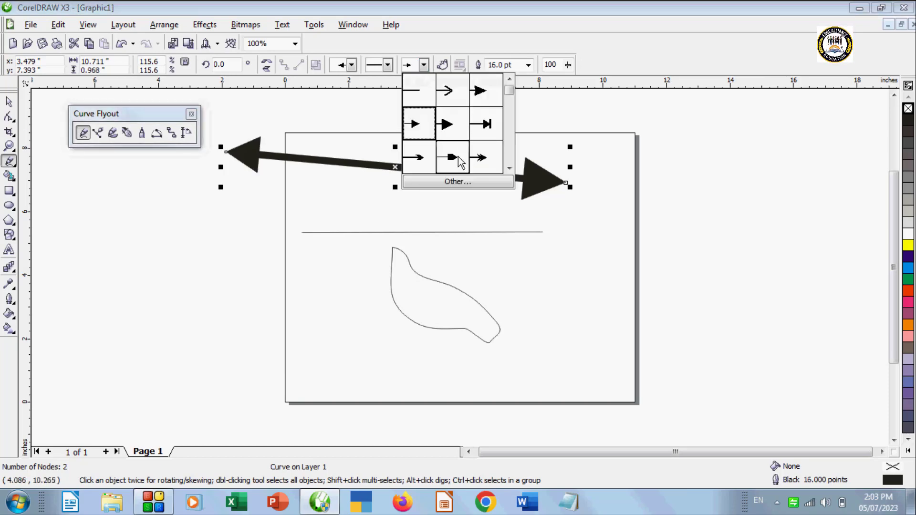
click(459, 162)
click(423, 65)
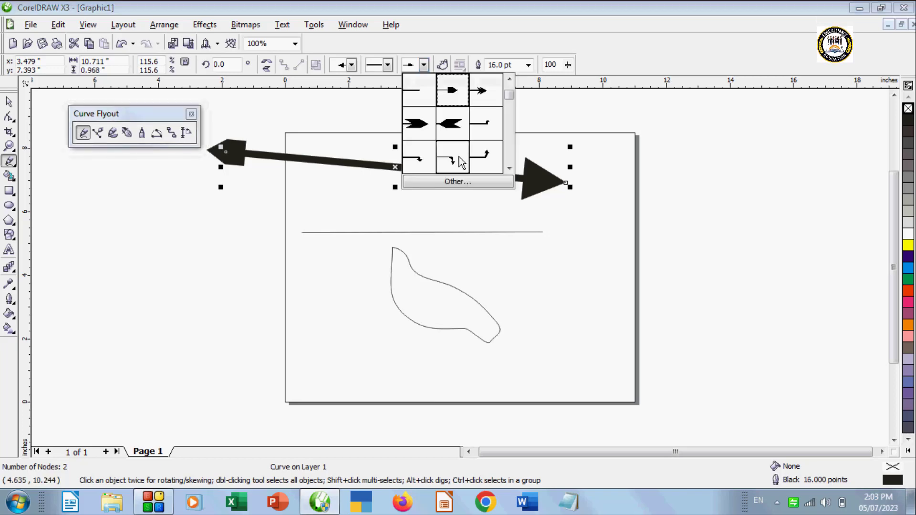
click(459, 161)
Try an 8 pt outline width on the two-headed arrow and settle on 24 pt.
click(529, 65)
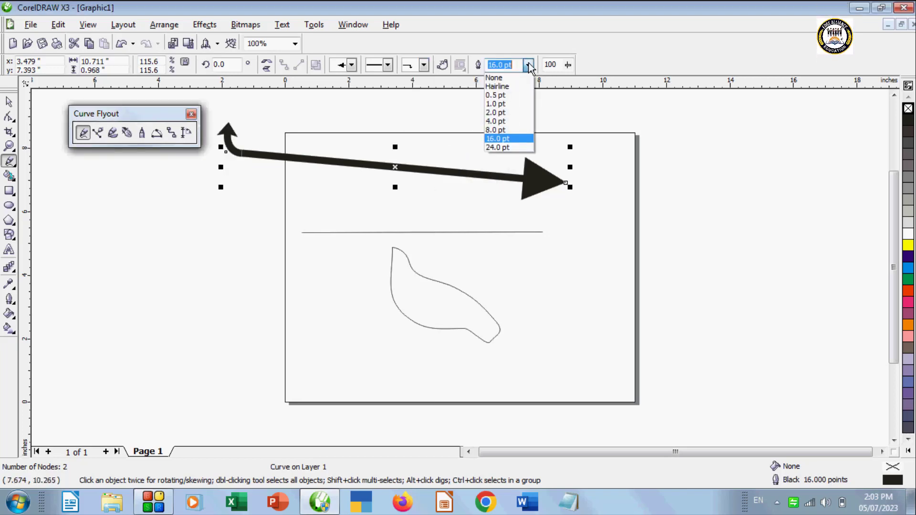
click(492, 130)
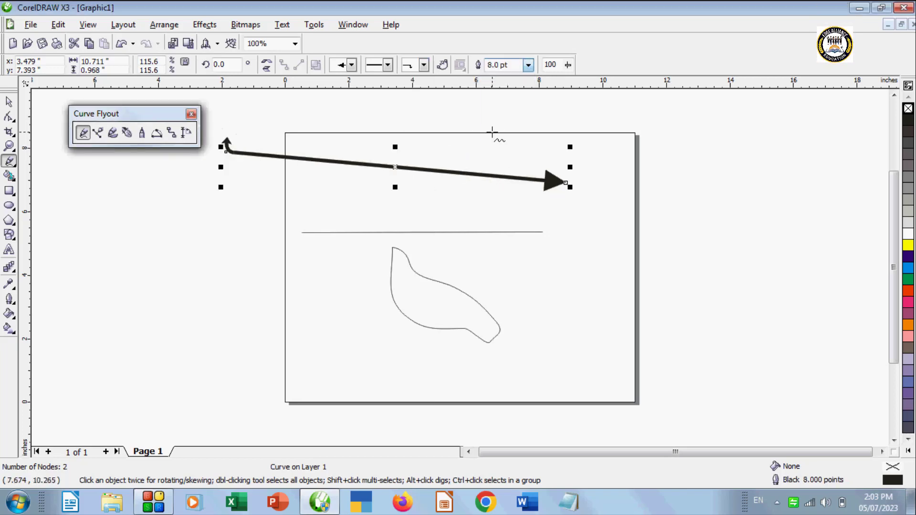
click(527, 65)
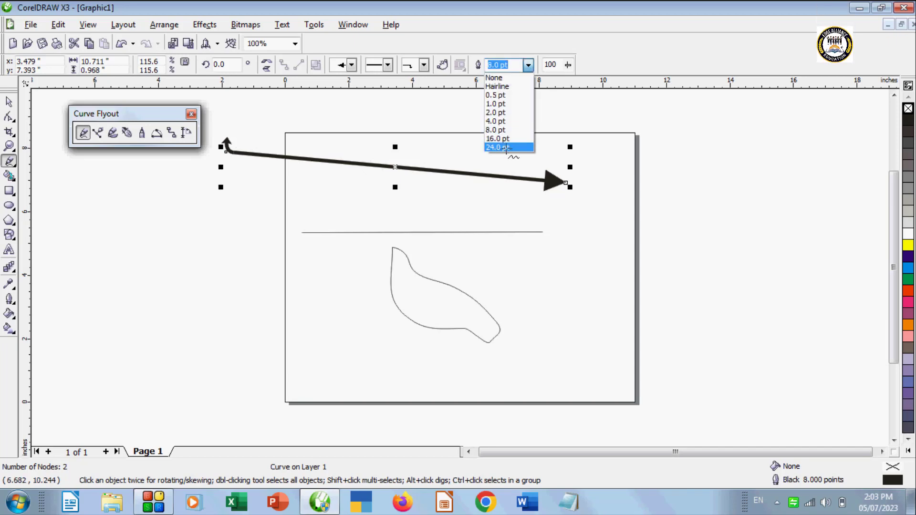
click(505, 148)
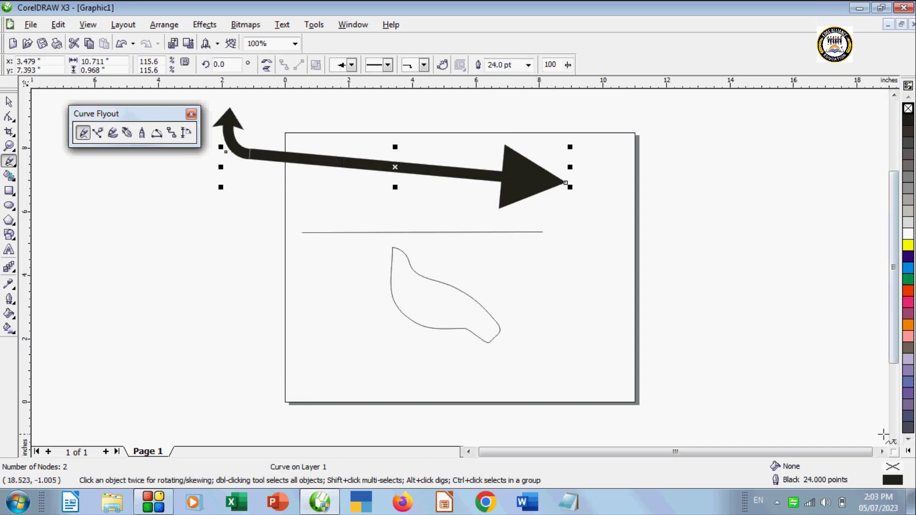
Try red, cyan and green outline colours on the two-headed arrow and finish with orange.
right_click(908, 292)
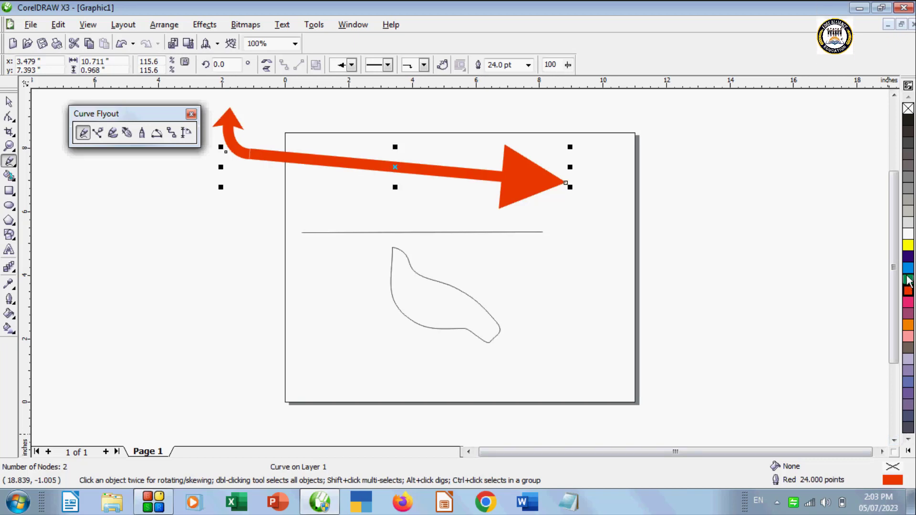
right_click(907, 281)
right_click(907, 270)
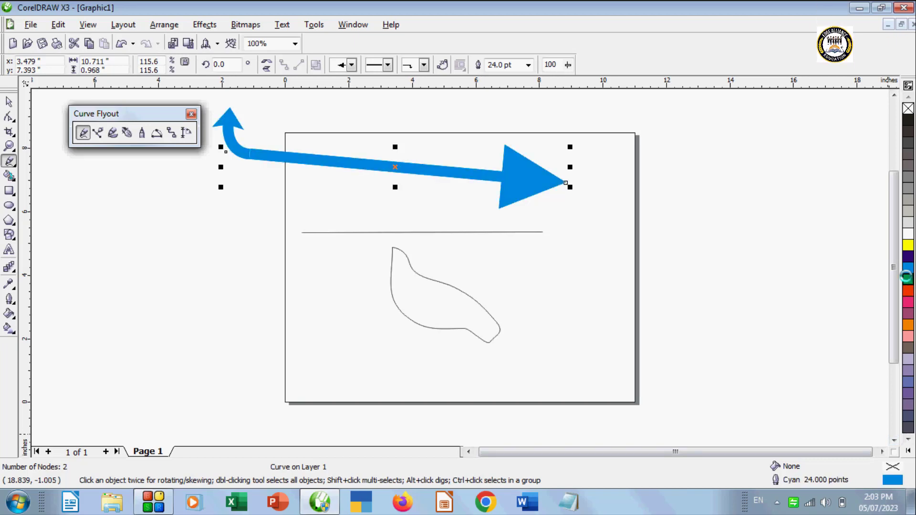
right_click(908, 280)
right_click(910, 318)
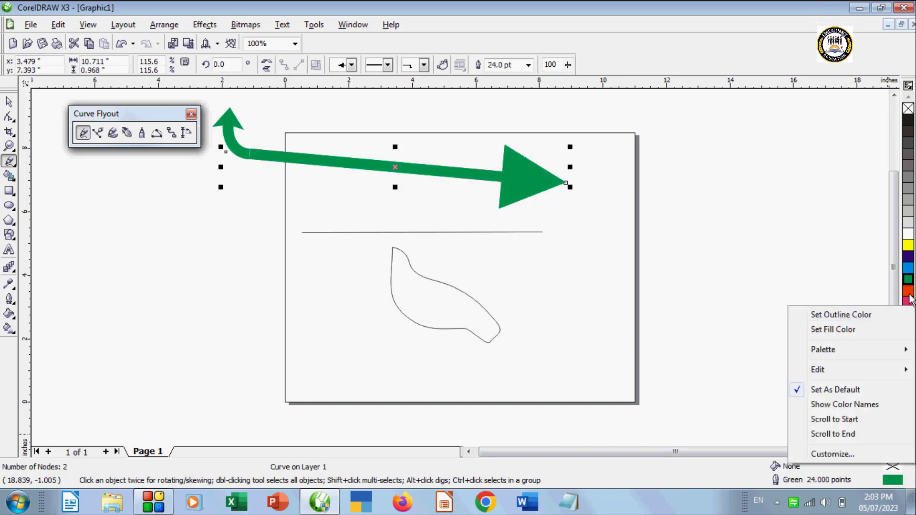
right_click(908, 295)
right_click(908, 302)
right_click(908, 324)
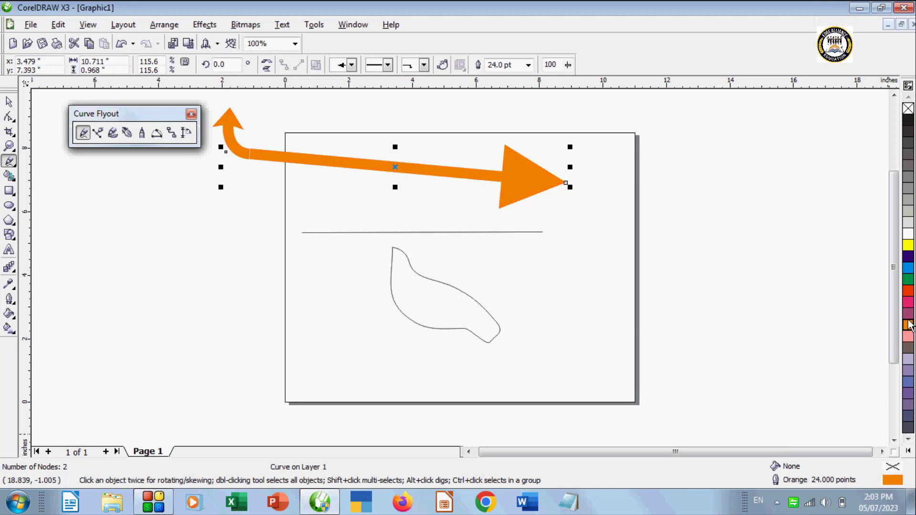
Move the orange arrow onto the page at about x 4.7, y 5.2 in and set its width to 10.75 in.
drag(395, 166, 434, 236)
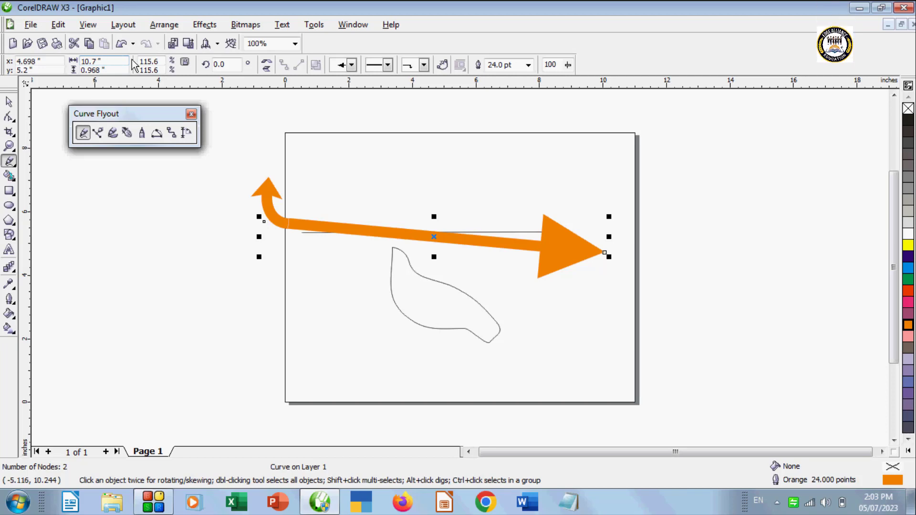
text(50)
key(Return)
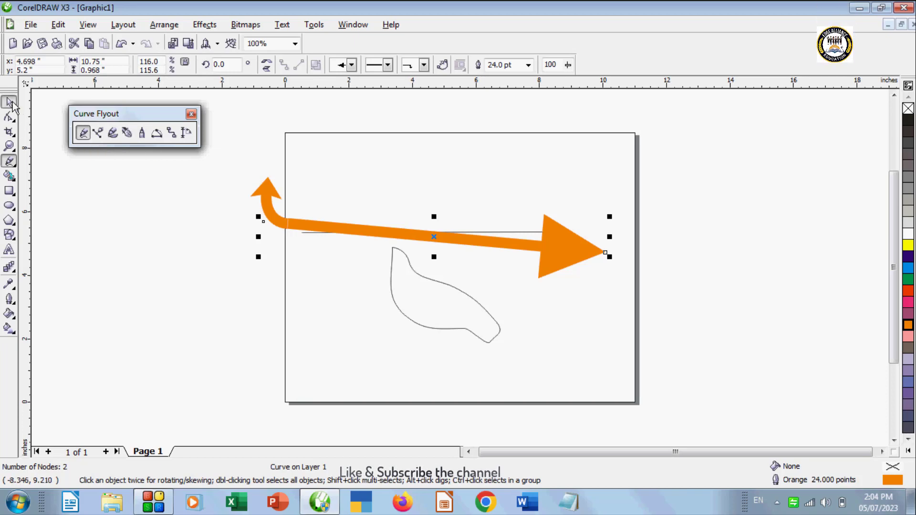
Delete the orange arrow, the horizontal line and the closed curved shape to clear the page.
click(9, 102)
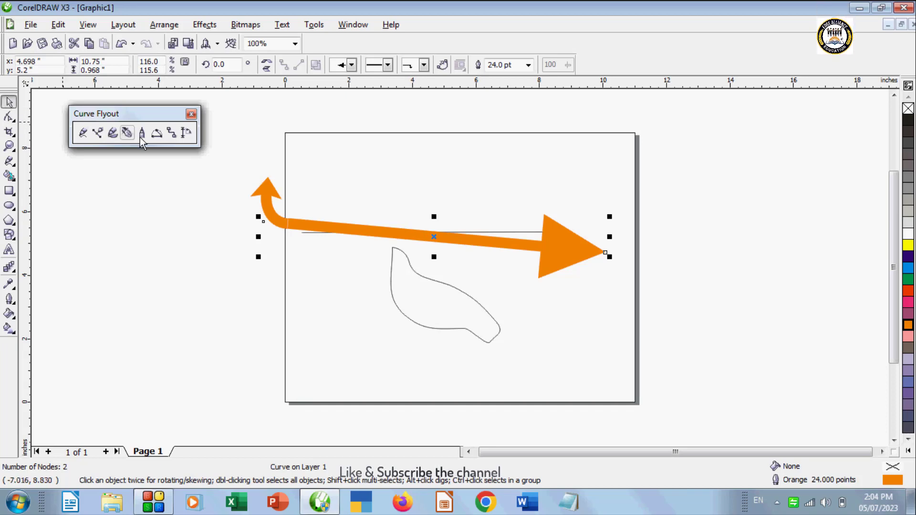
key(Delete)
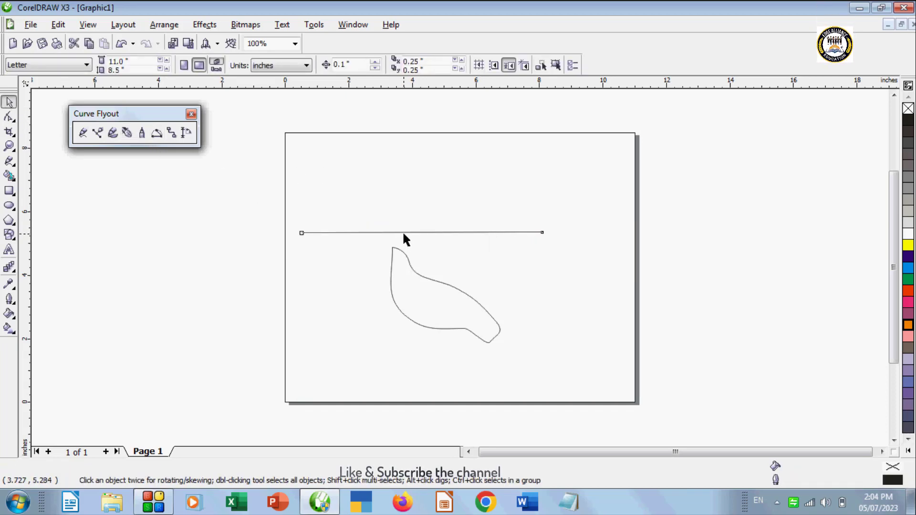
click(402, 232)
key(Delete)
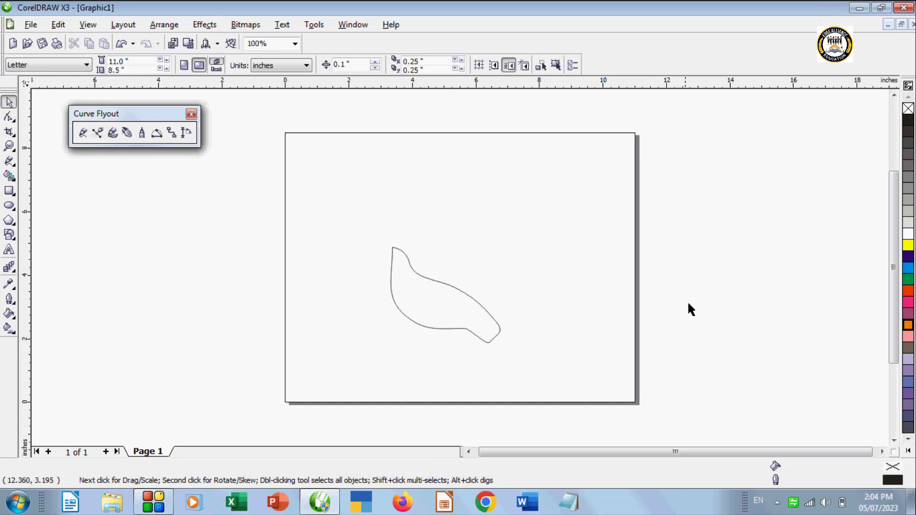
key(ctrl+a)
key(Delete)
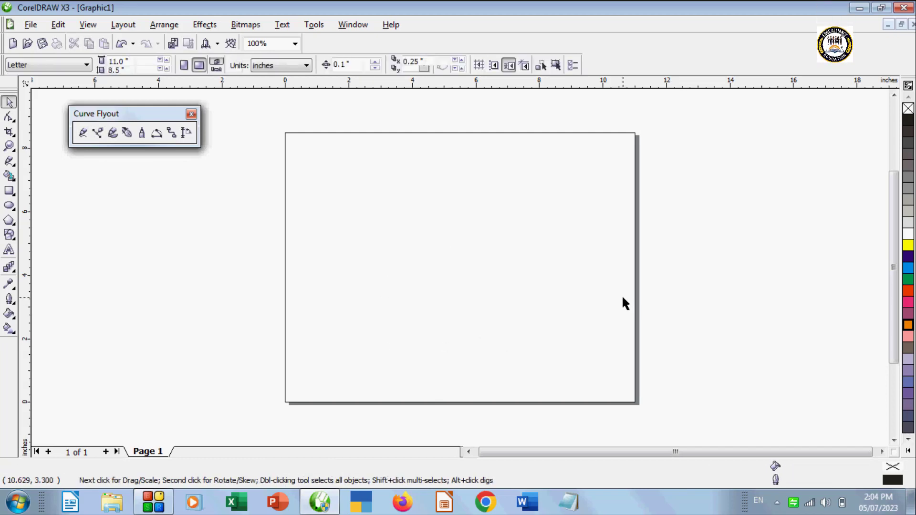
Draw a closed two-node leaf shape about 4.5 in tall in the page's middle with the Bezier tool.
click(101, 131)
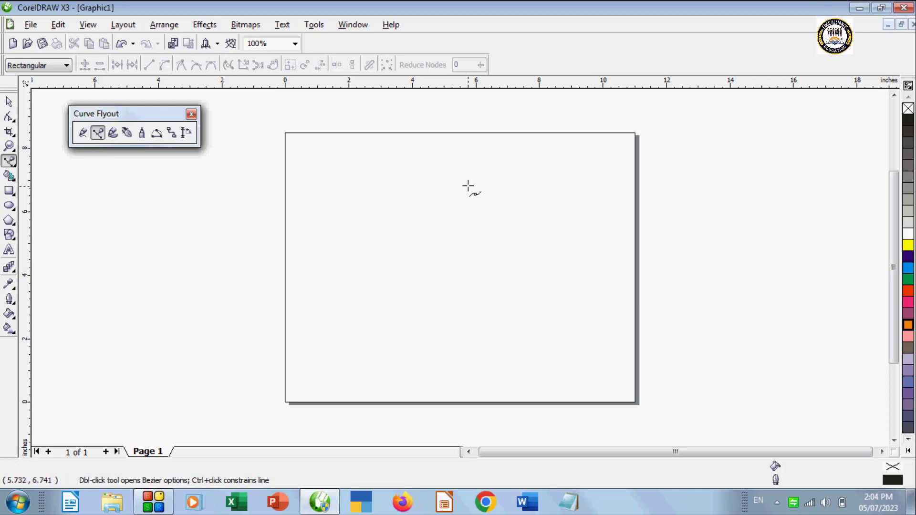
drag(468, 186, 438, 198)
drag(375, 248, 375, 251)
click(497, 327)
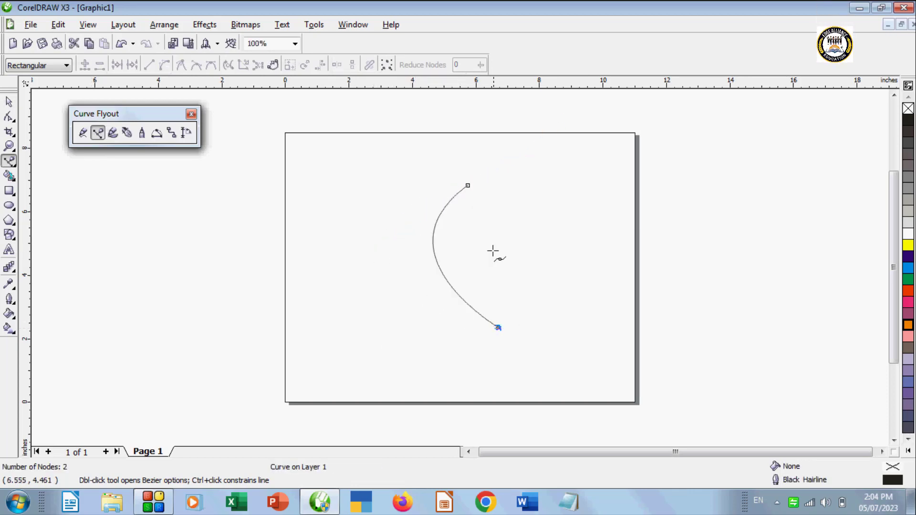
drag(468, 186, 568, 223)
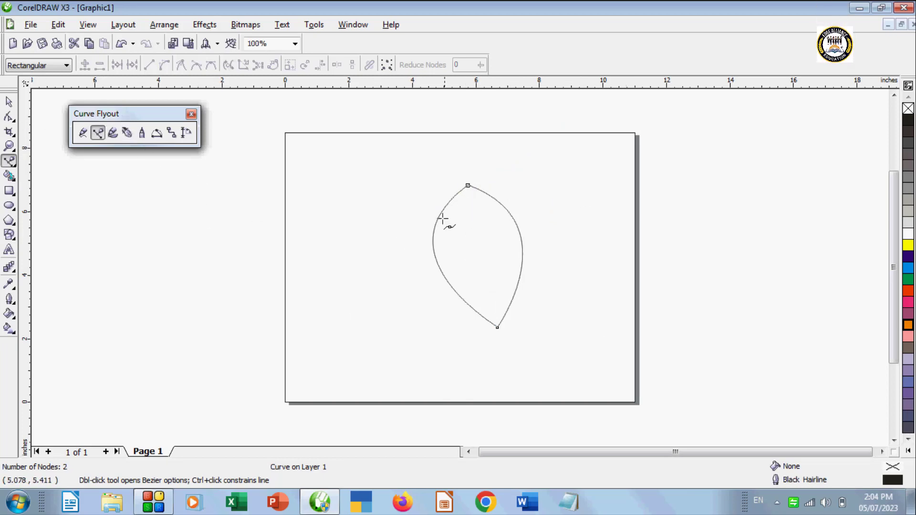
click(468, 186)
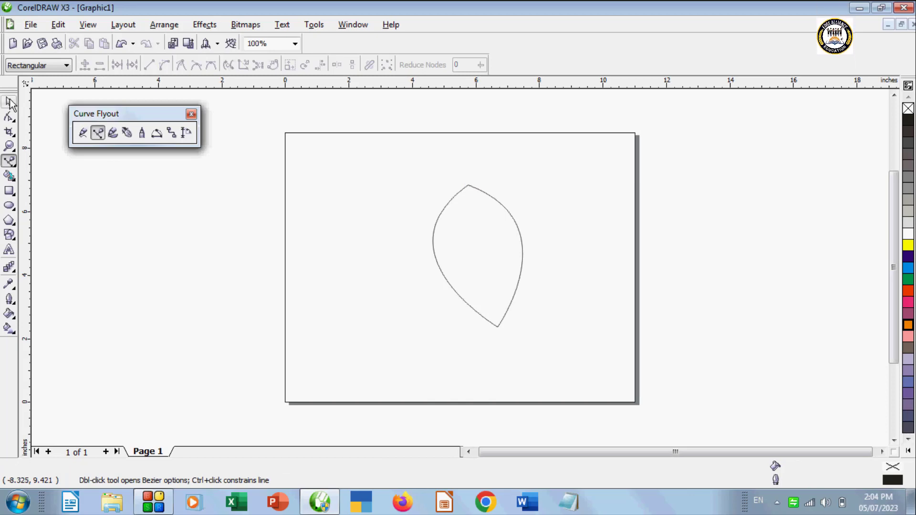
Reshape the leaf's right curve and move its upper node to about x 4.4, y 8.2 in and its lower node to about x 6.5, y 1.4 in.
click(9, 102)
click(9, 117)
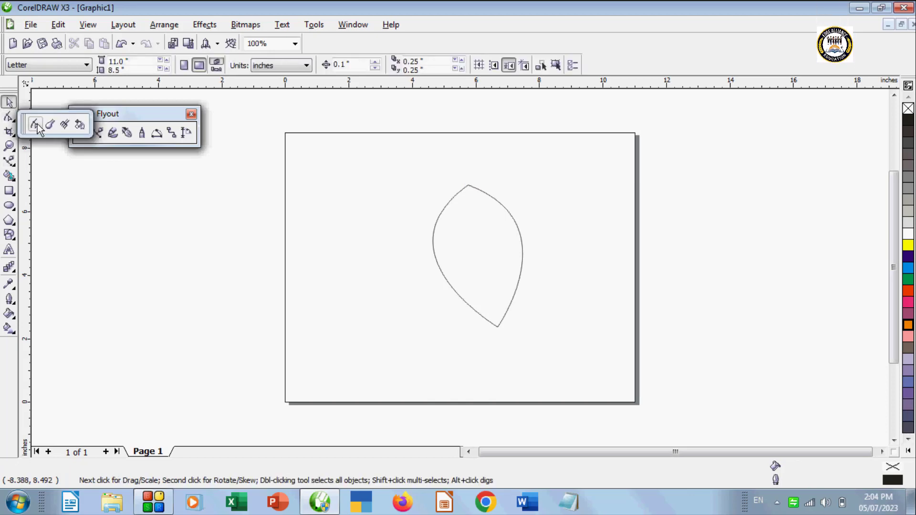
click(468, 185)
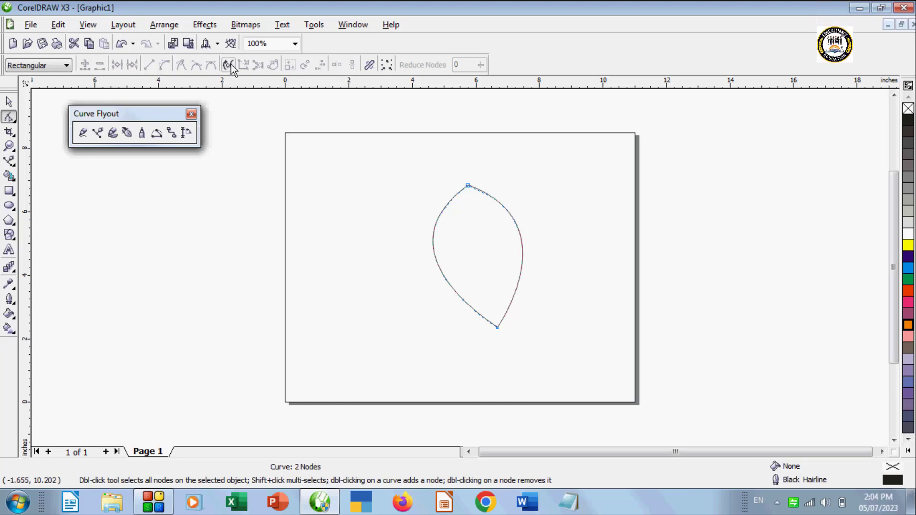
drag(468, 187, 425, 142)
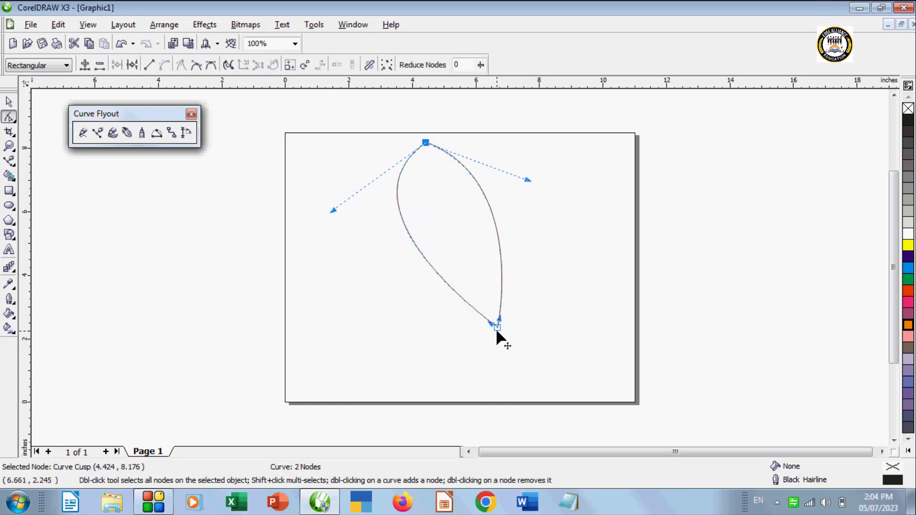
drag(496, 328, 492, 347)
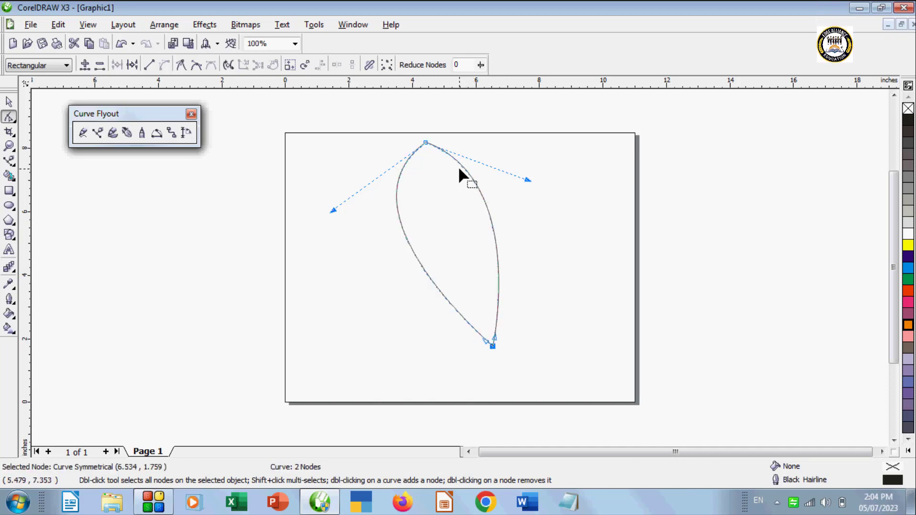
drag(526, 180, 539, 167)
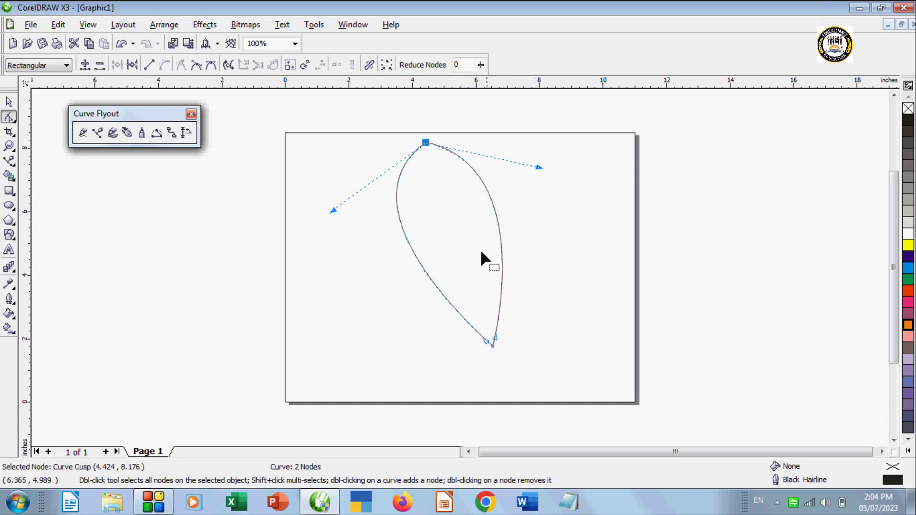
mouse_move(494, 343)
mouse_down()
mouse_move(495, 364)
mouse_move(494, 356)
mouse_up()
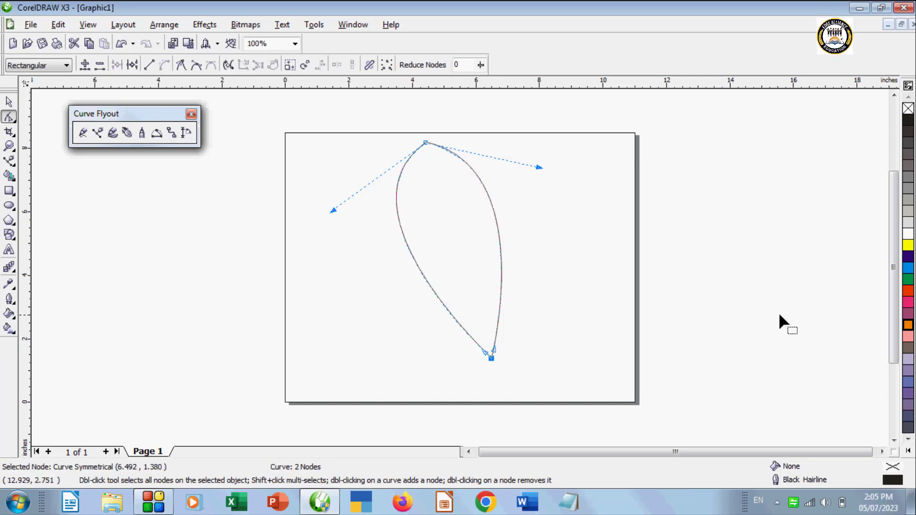
Fill the leaf green and give it a 24 pt outline, trying cyan and finishing with green.
click(8, 102)
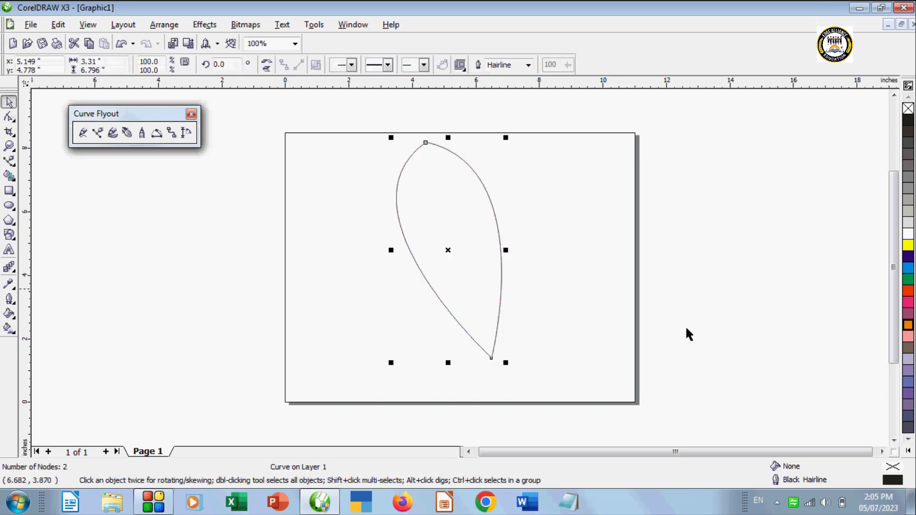
click(908, 280)
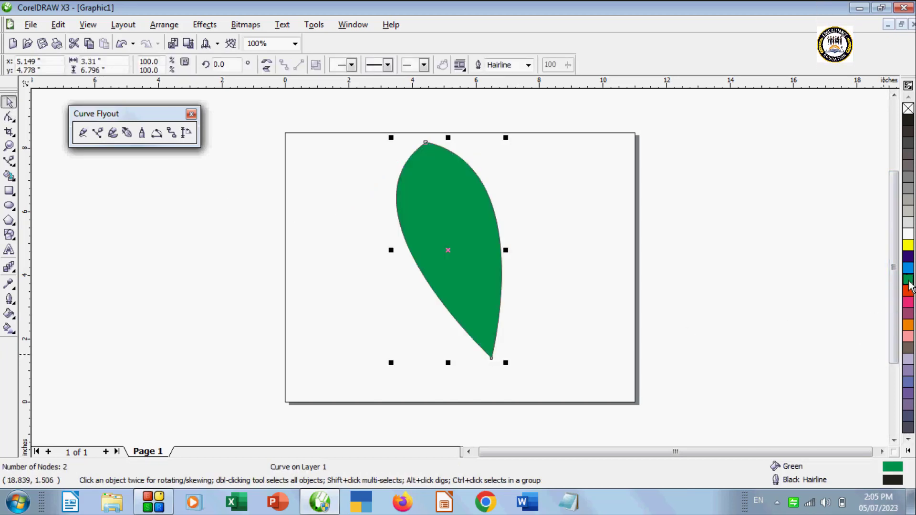
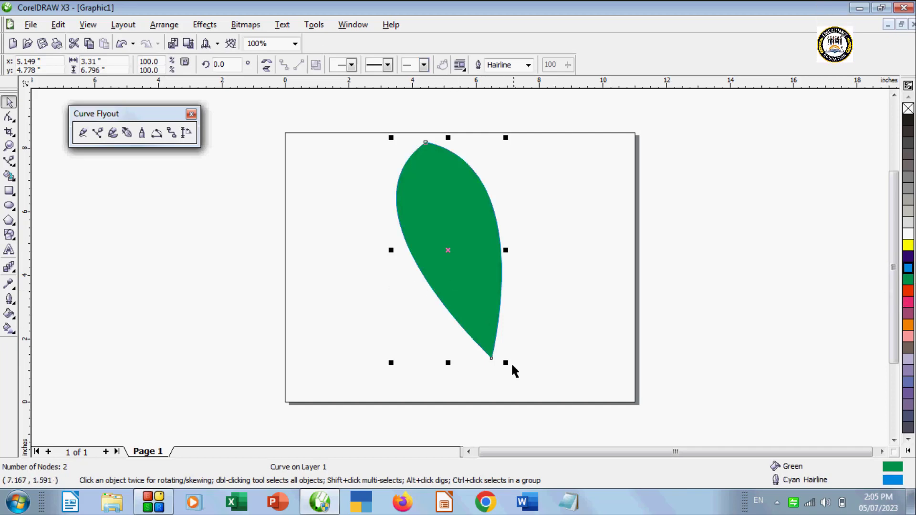
click(528, 65)
click(511, 147)
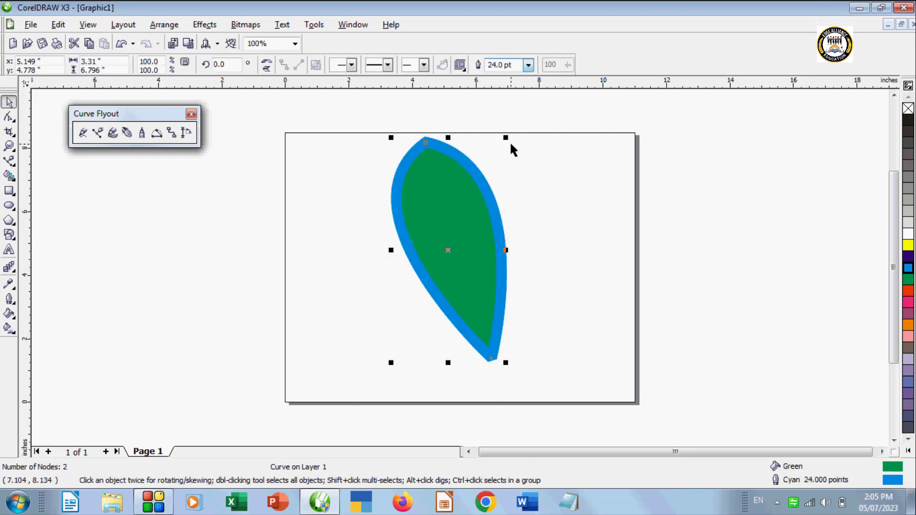
click(528, 66)
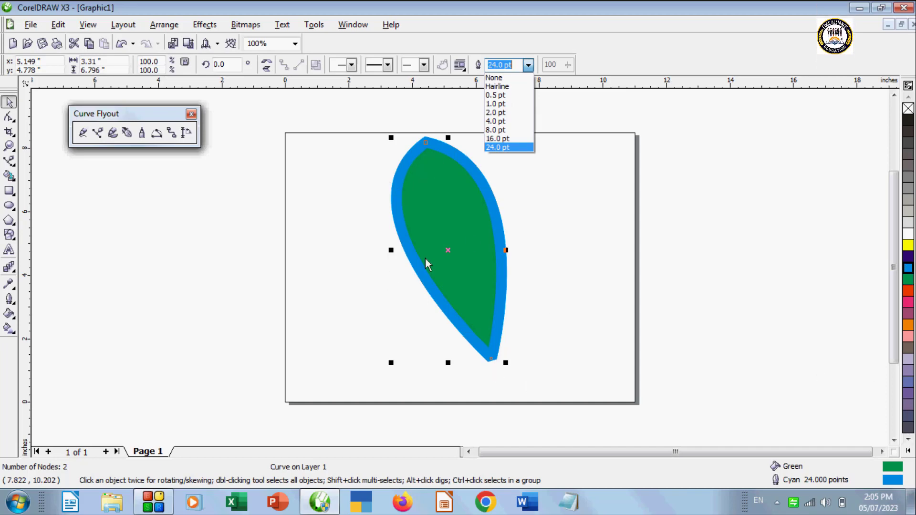
right_click(909, 280)
right_click(909, 280)
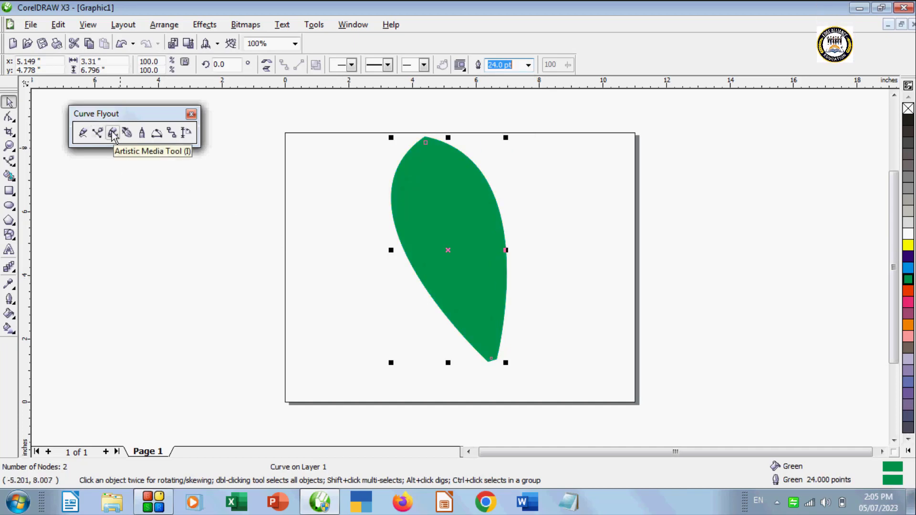
Delete the green leaf from the page.
key(BackSpace)
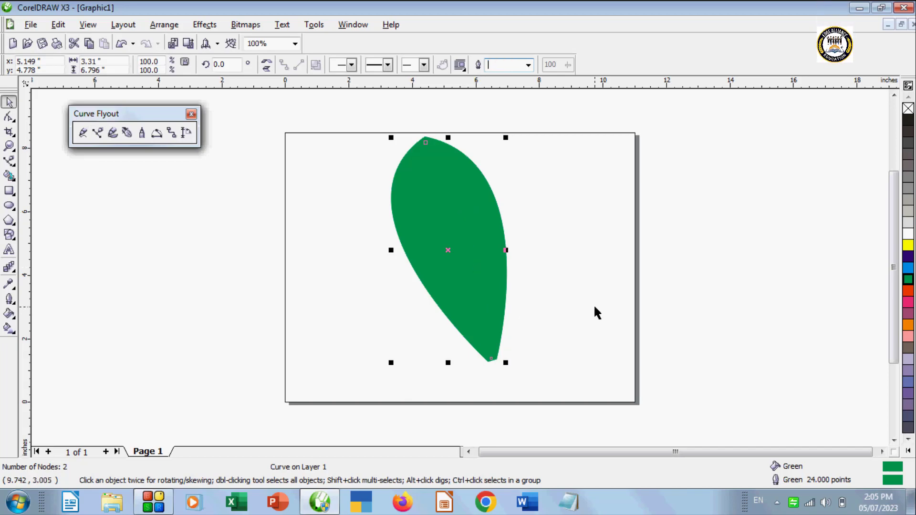
key(Delete)
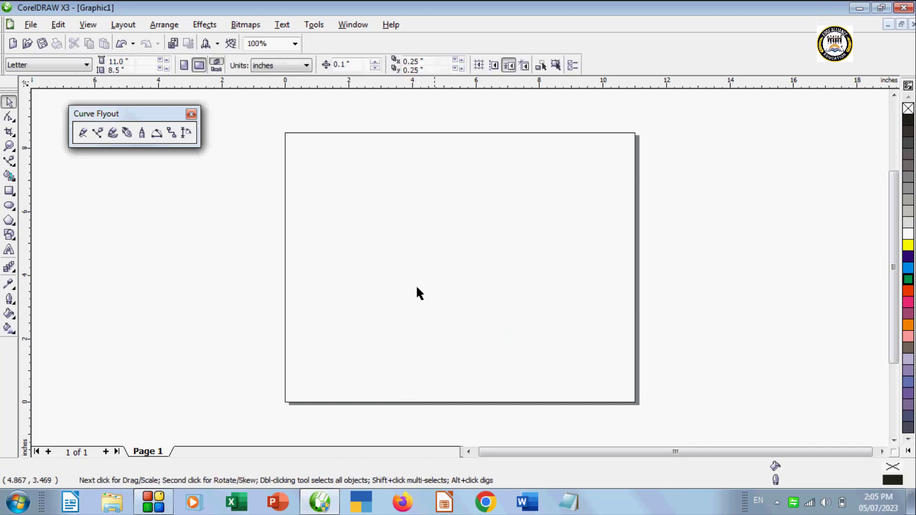
Spray an Artistic Media stroke of autumn leaves from the page's upper-right corner past its left edge and change its spraylist to dancing figures.
click(114, 134)
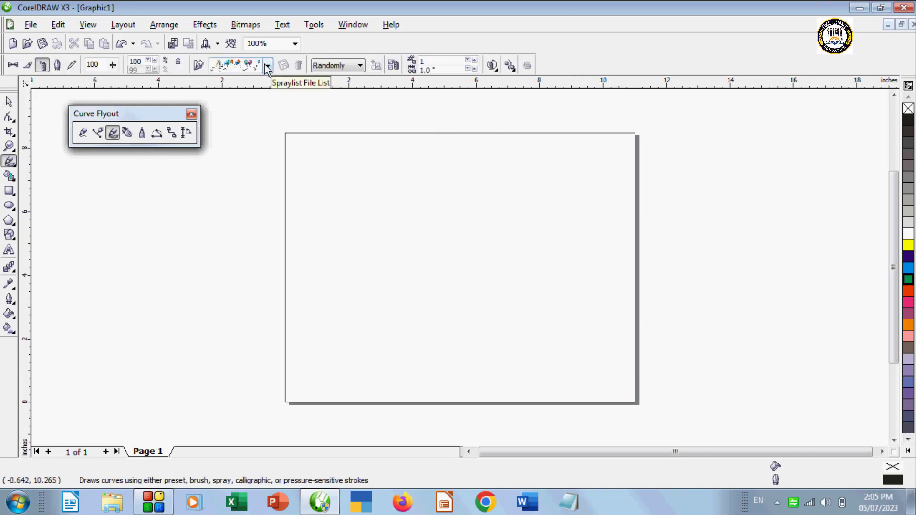
click(267, 66)
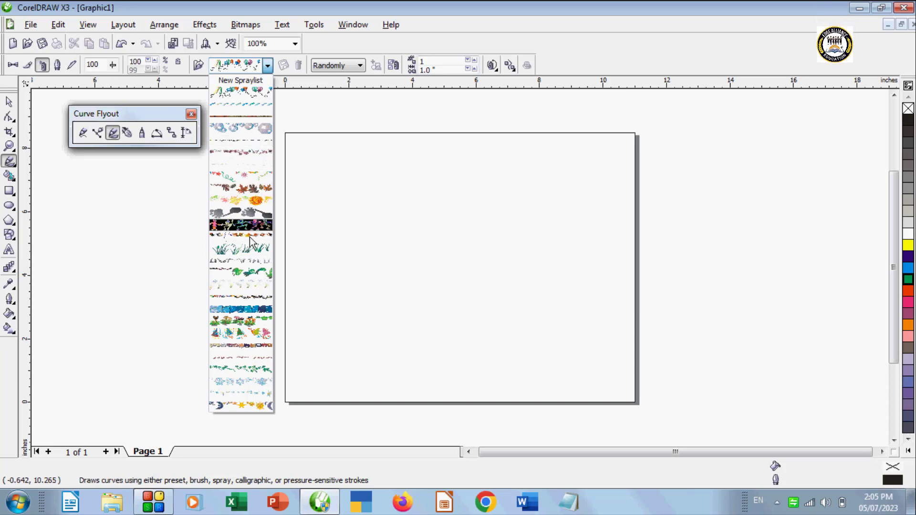
click(254, 191)
mouse_move(629, 123)
mouse_down()
mouse_move(521, 204)
mouse_move(169, 250)
mouse_up()
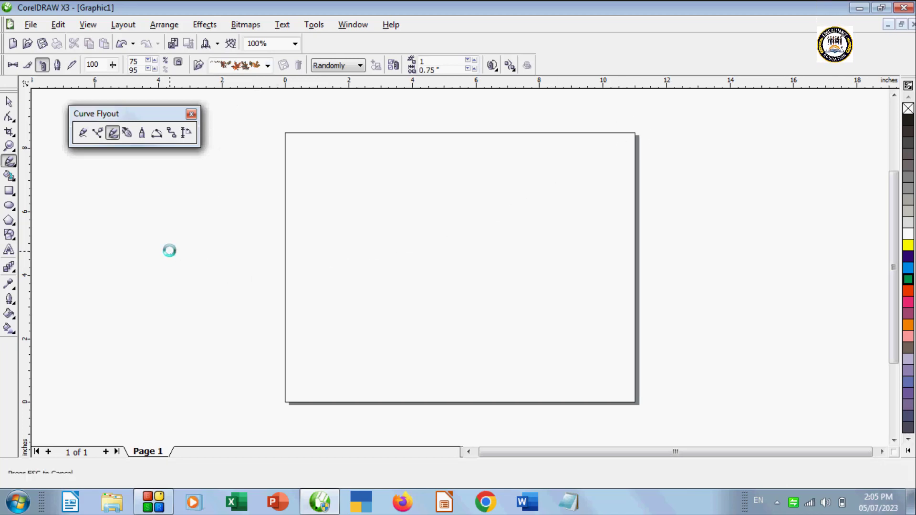
click(267, 66)
click(246, 233)
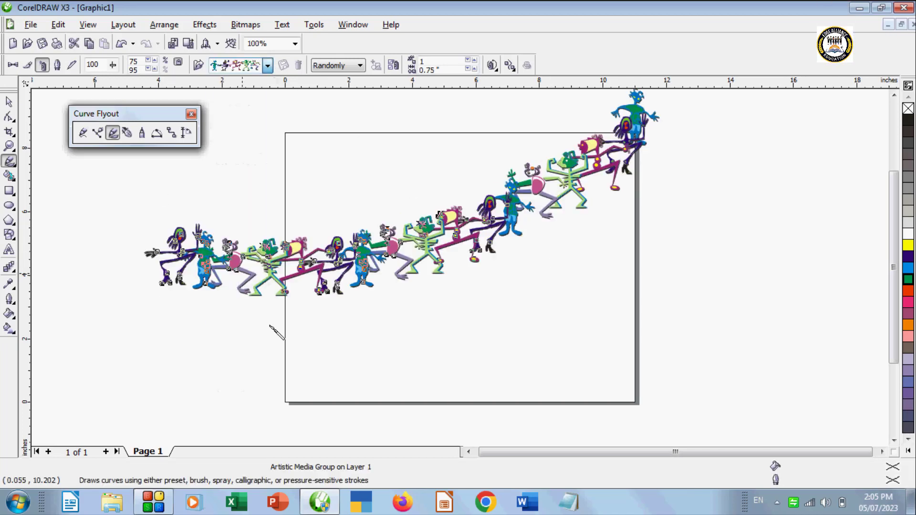
Spray a second row of dancing figures below the first and try cyan, red, green, yellow and gray fills on it.
mouse_move(273, 315)
mouse_down()
mouse_move(326, 339)
mouse_move(486, 341)
mouse_move(706, 288)
mouse_up()
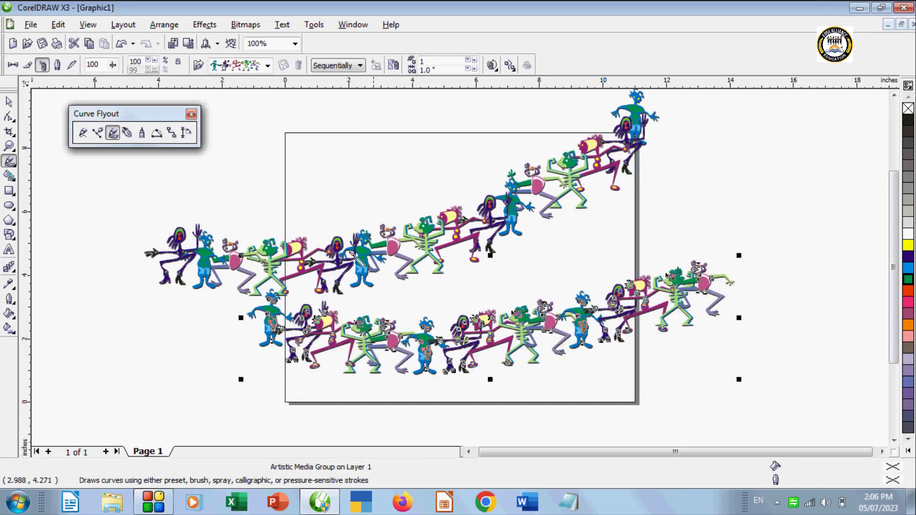
click(906, 268)
click(907, 291)
click(908, 279)
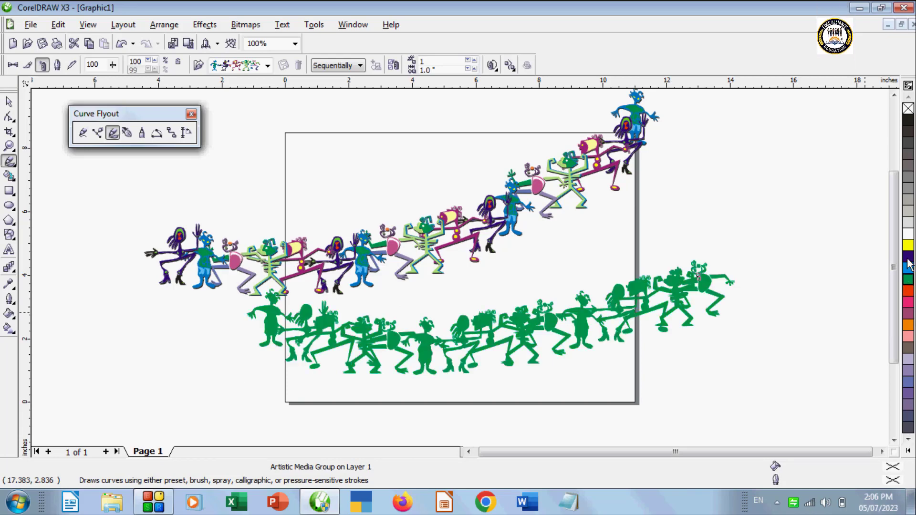
click(908, 246)
click(907, 165)
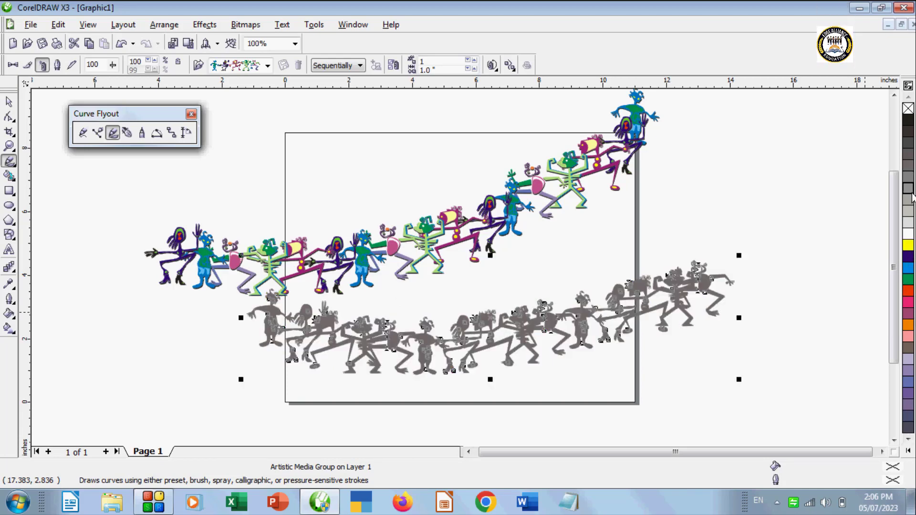
click(908, 188)
Undo the colour trials and the second row of dancing figures.
key(ctrl+z)
key(ctrl+z)
key(ctrl+z)
key(ctrl+z)
key(ctrl+z)
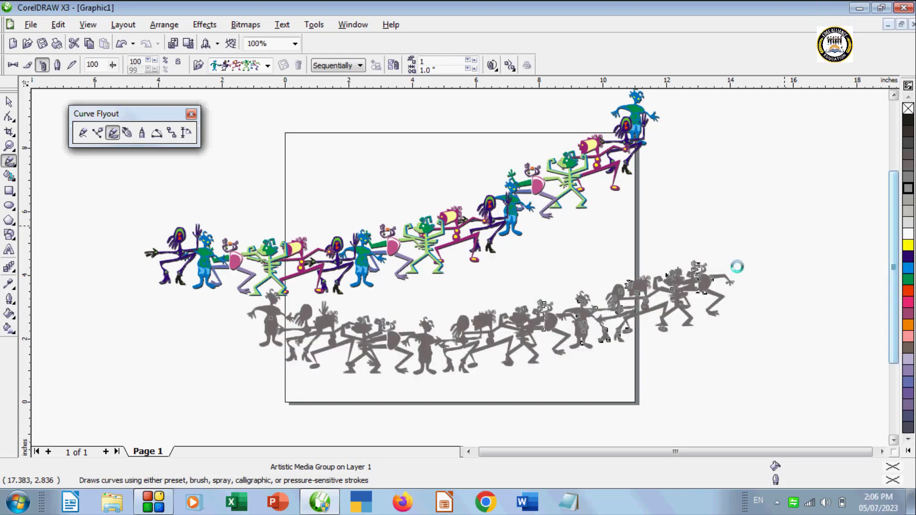
key(ctrl+z)
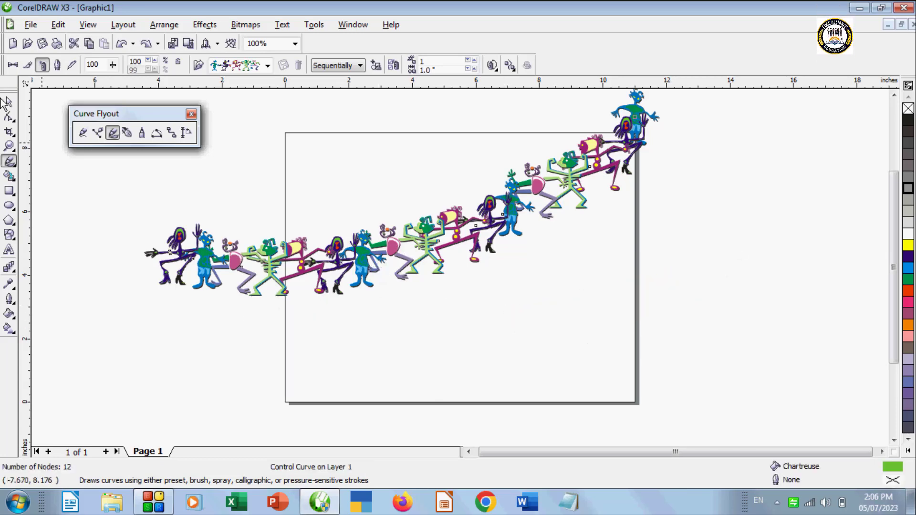
Move the row of dancing figures to about x 5.4, y 5.3 in and deselect it.
key(space)
click(394, 251)
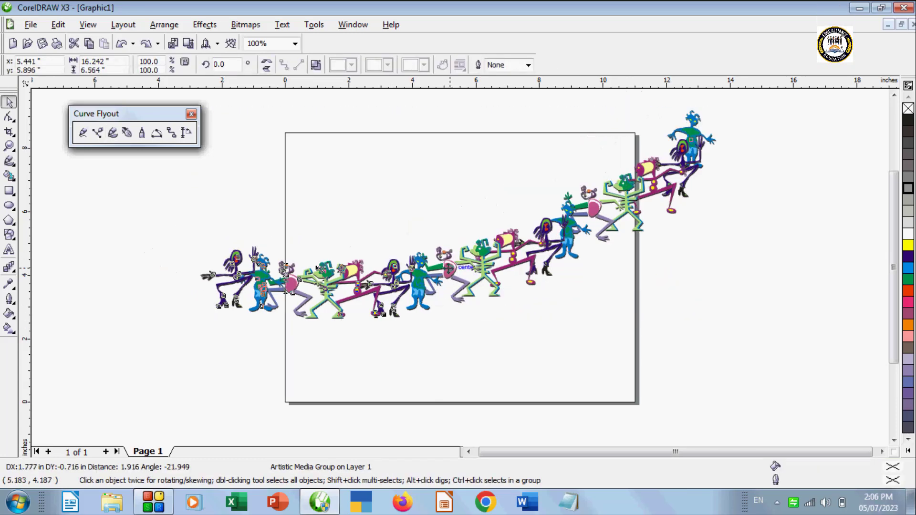
drag(432, 234, 487, 274)
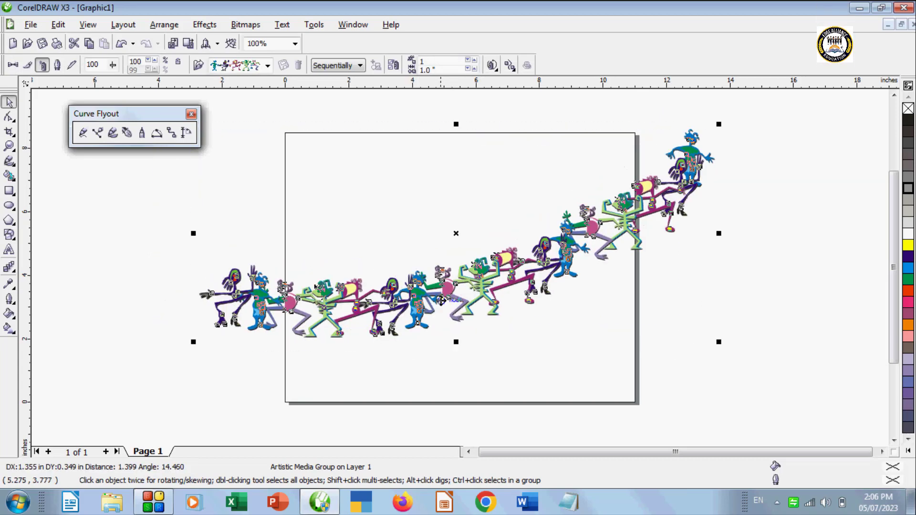
click(502, 370)
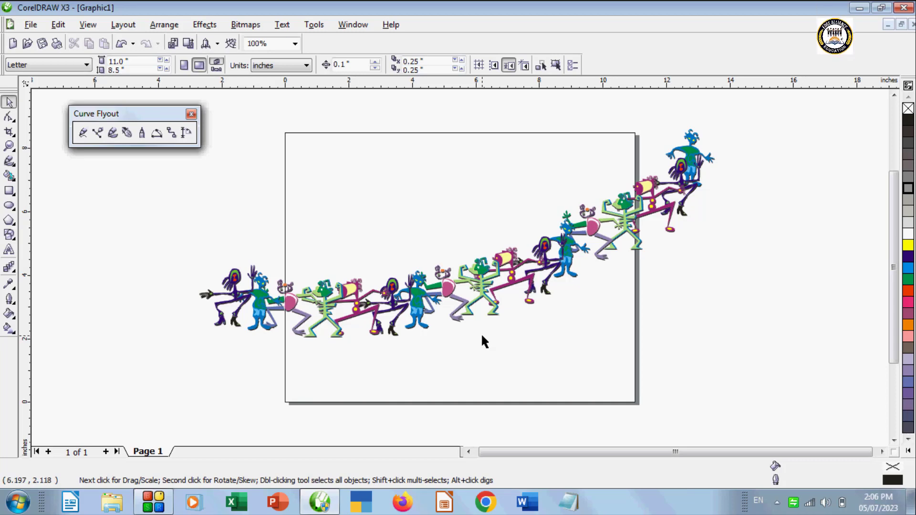
Break the dancing figures' artistic media group apart and ungroup all of its objects.
click(411, 299)
click(163, 24)
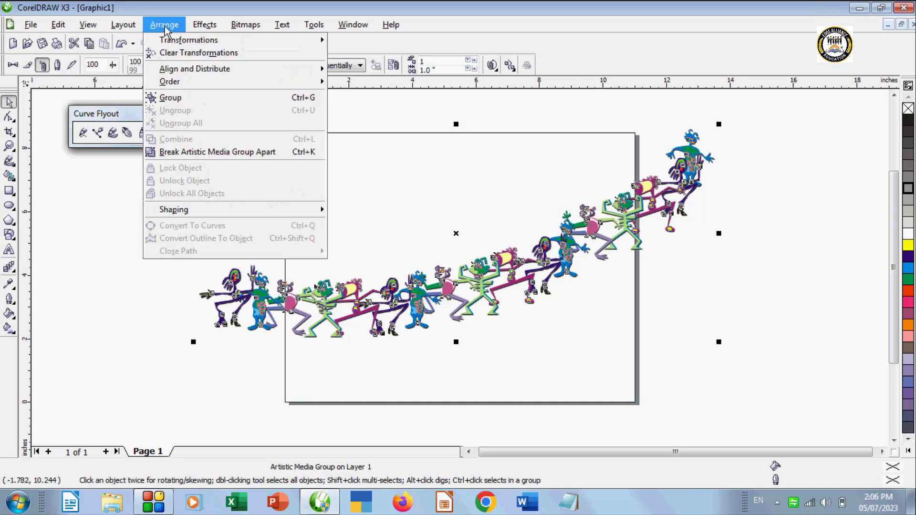
click(193, 151)
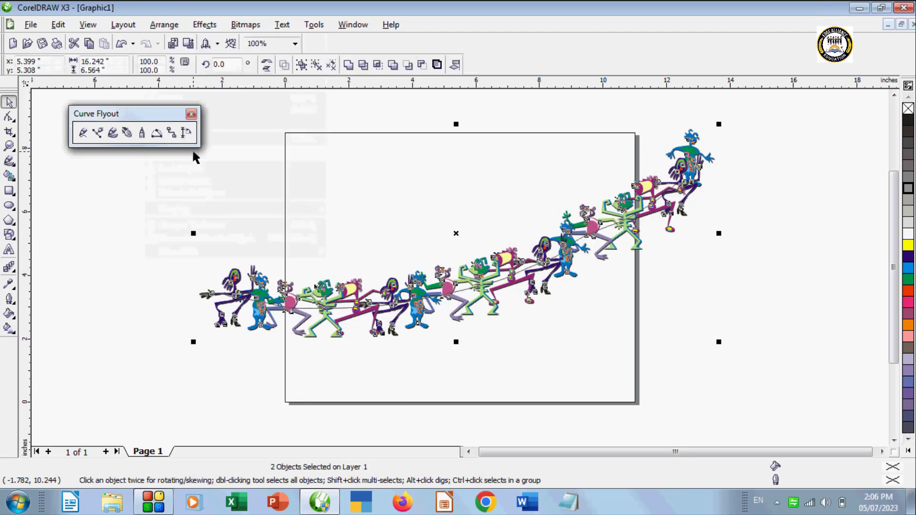
click(163, 24)
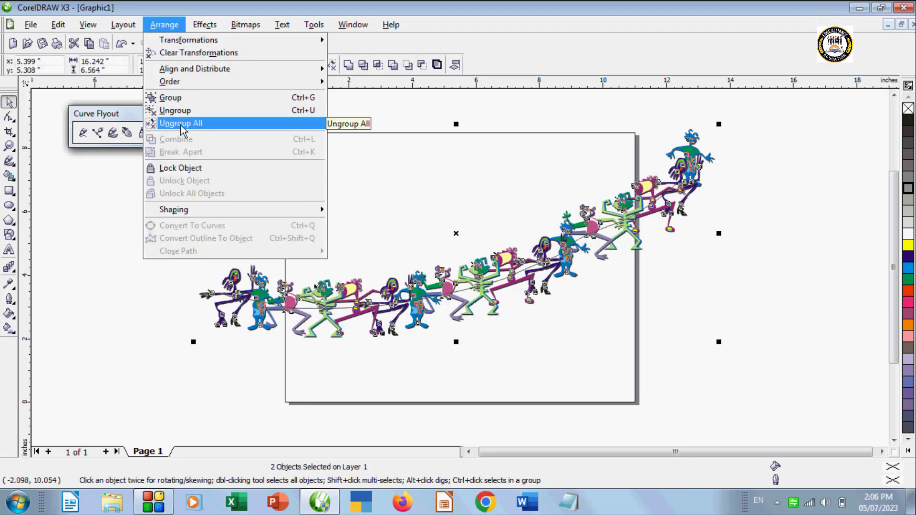
click(182, 125)
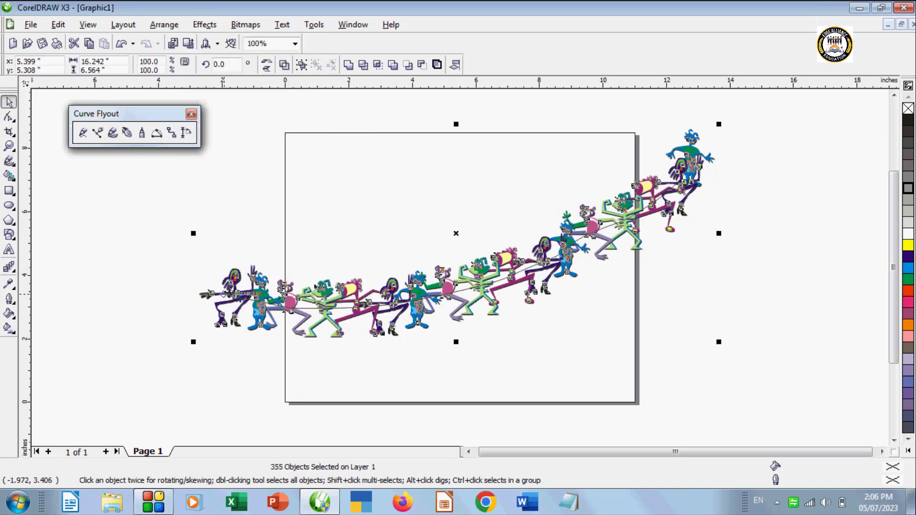
Pull the leftmost dancing figures apart by moving the red detail, purple figure, black silhouette and sky-blue body to empty spots.
click(241, 259)
drag(156, 328, 235, 303)
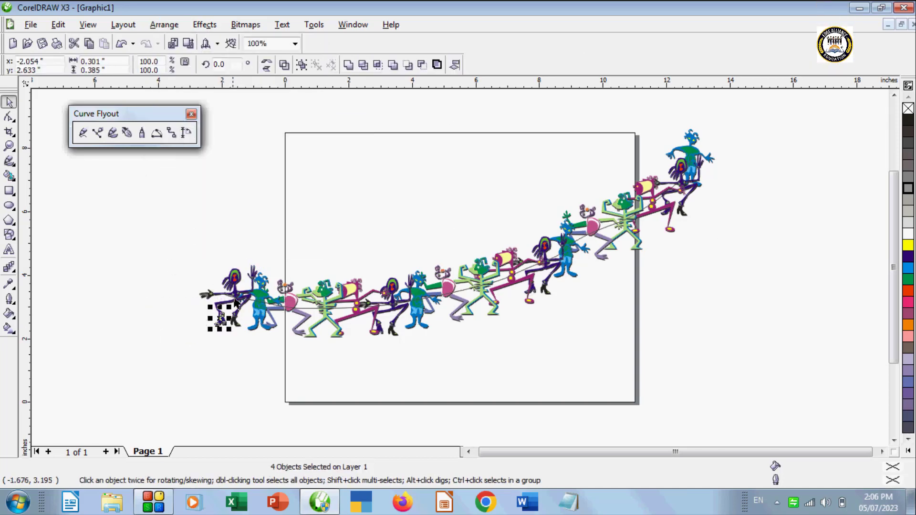
click(238, 281)
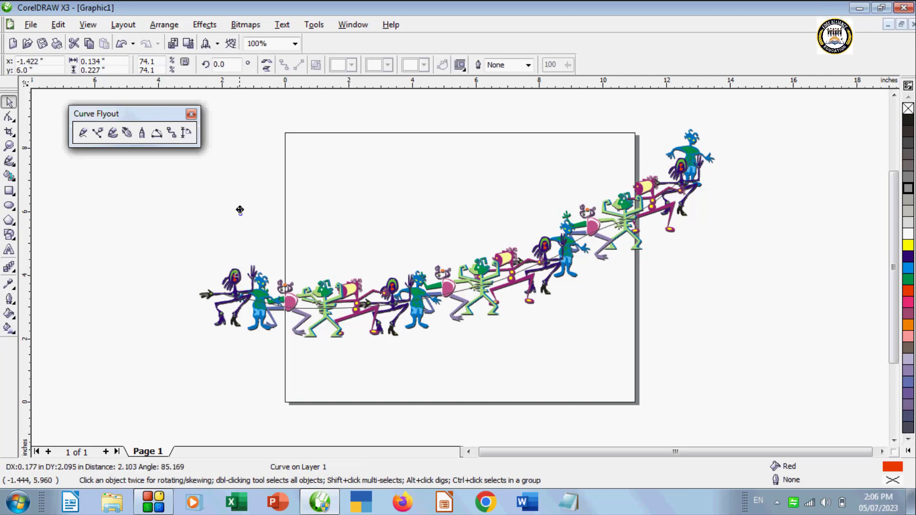
key(Tab)
drag(235, 297, 148, 259)
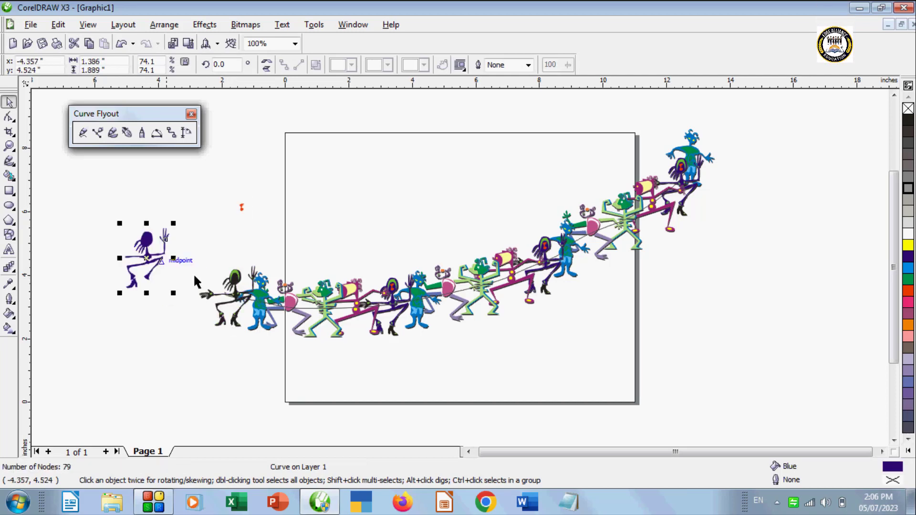
click(232, 291)
drag(233, 294, 301, 160)
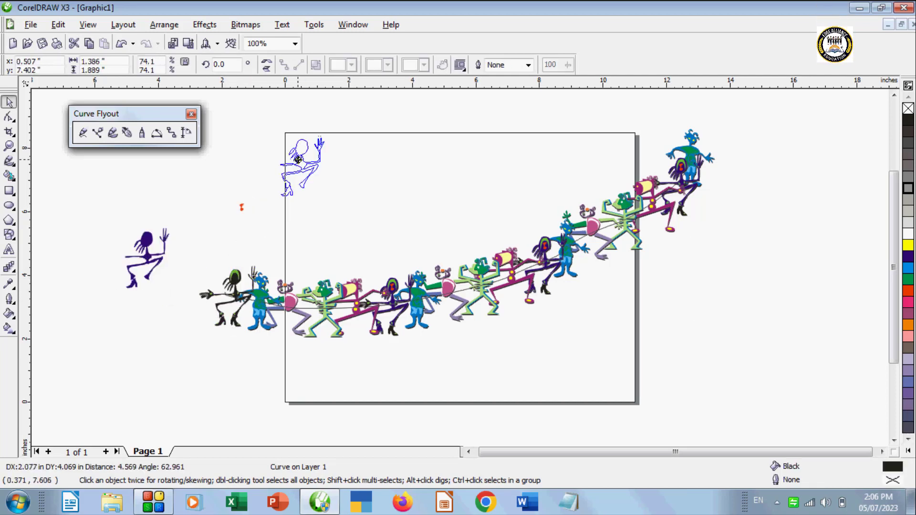
click(258, 304)
drag(257, 304, 212, 356)
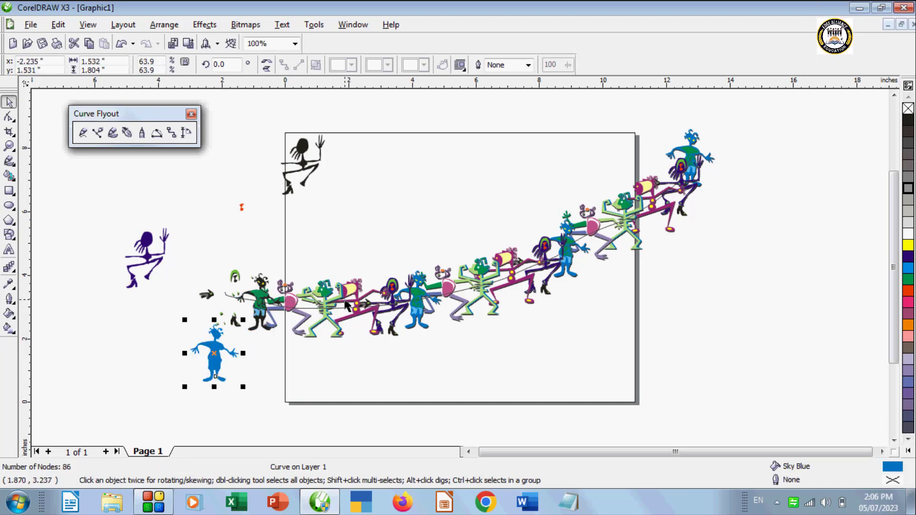
Delete all the dancing figures and their separated pieces, leaving the page empty.
key(F10)
key(ctrl+a)
key(Delete)
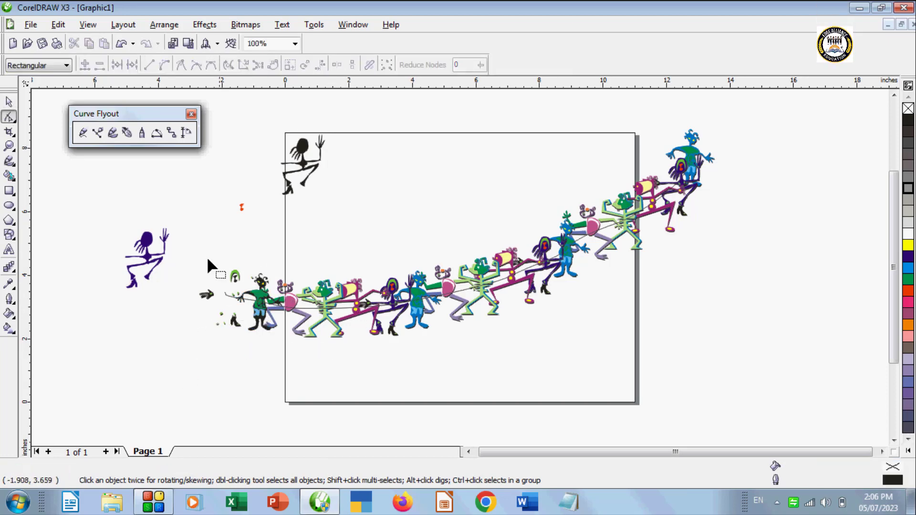
key(space)
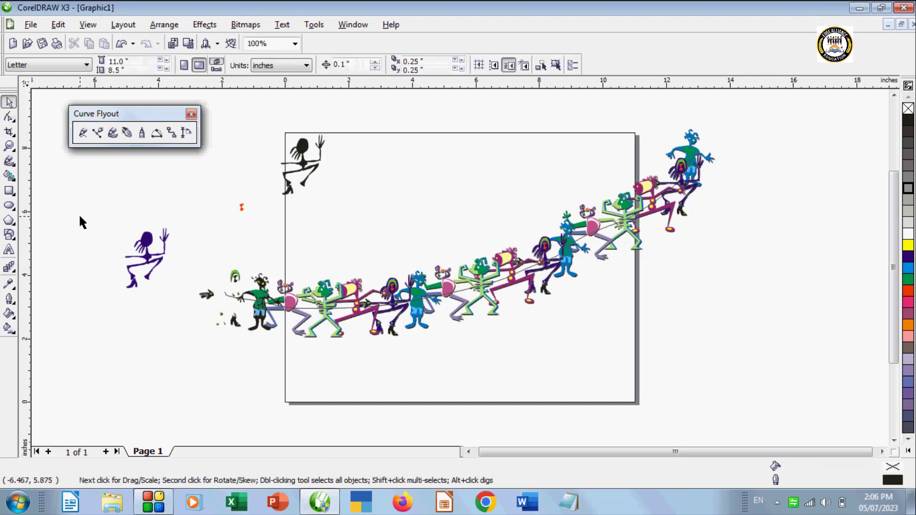
key(ctrl+a)
key(Delete)
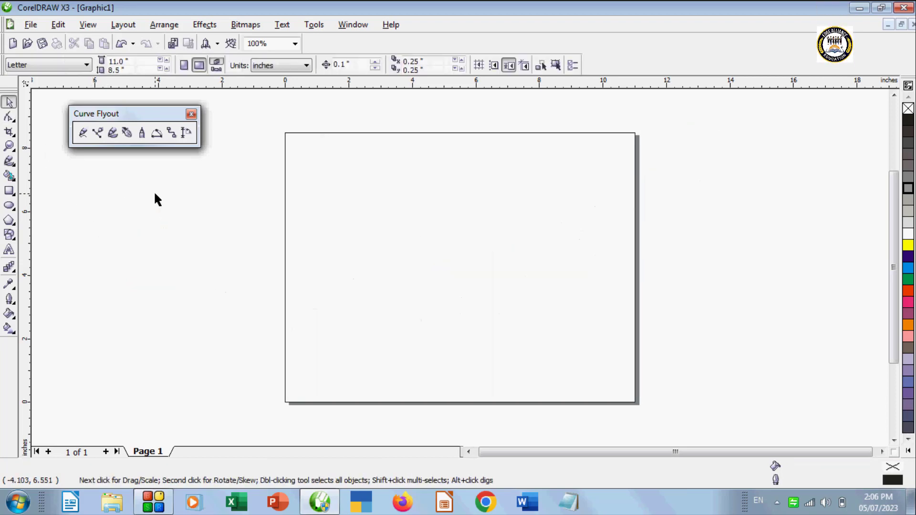
Spray a row of mushrooms with Artistic Media from the page's upper right to its lower left edge and fill it green.
click(113, 133)
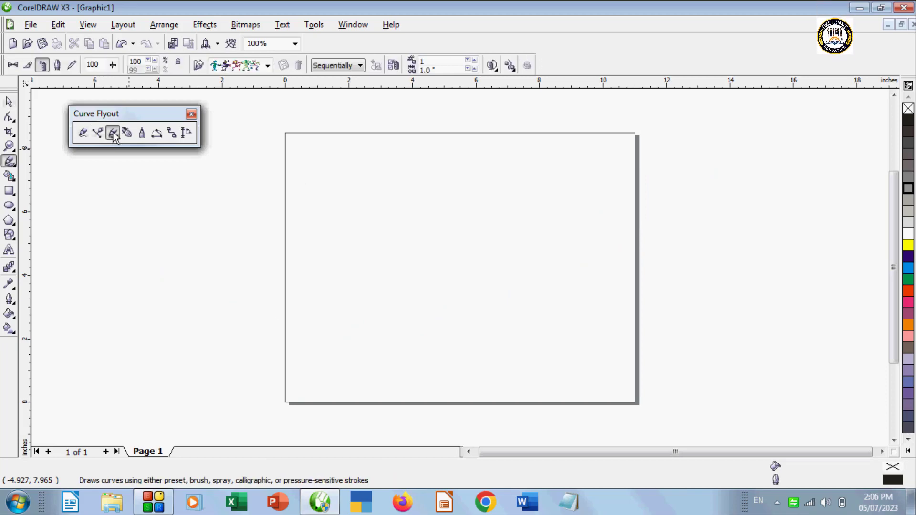
click(268, 67)
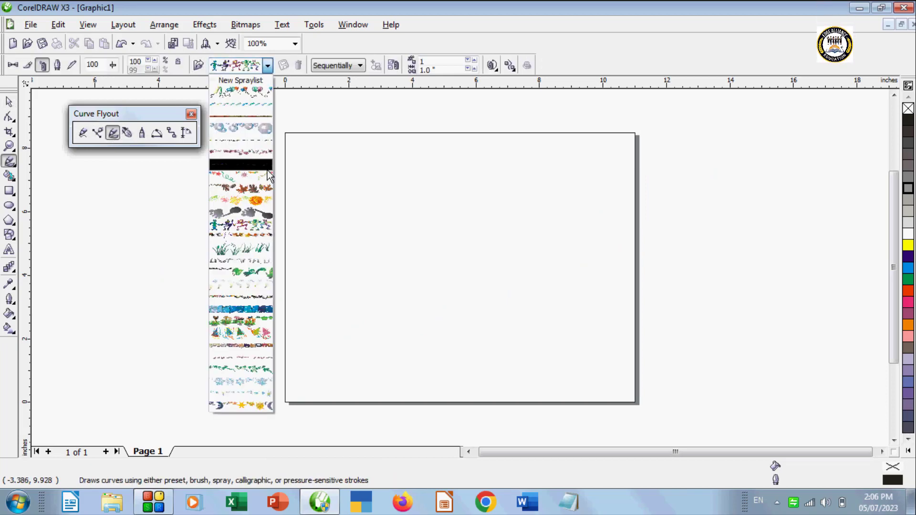
click(252, 321)
mouse_move(602, 178)
mouse_down()
mouse_move(565, 234)
mouse_move(412, 279)
mouse_move(395, 273)
mouse_move(313, 303)
mouse_move(268, 309)
mouse_up()
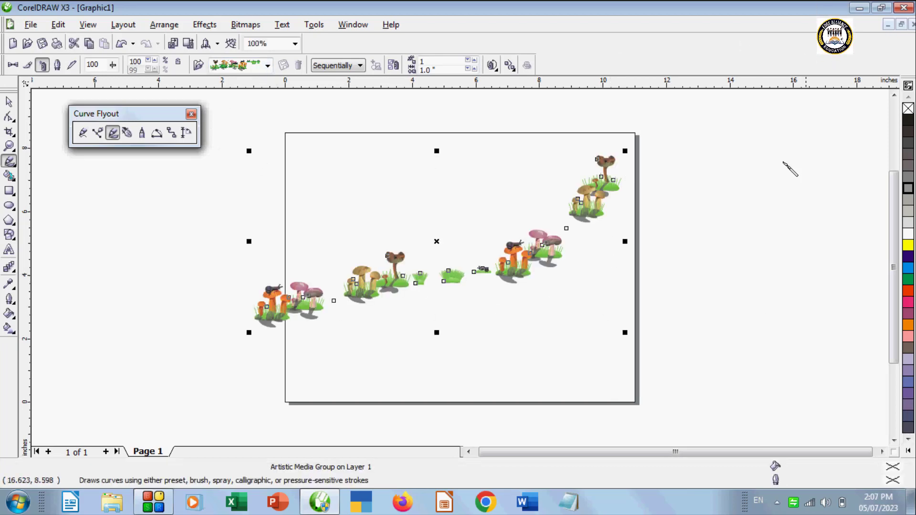
click(907, 280)
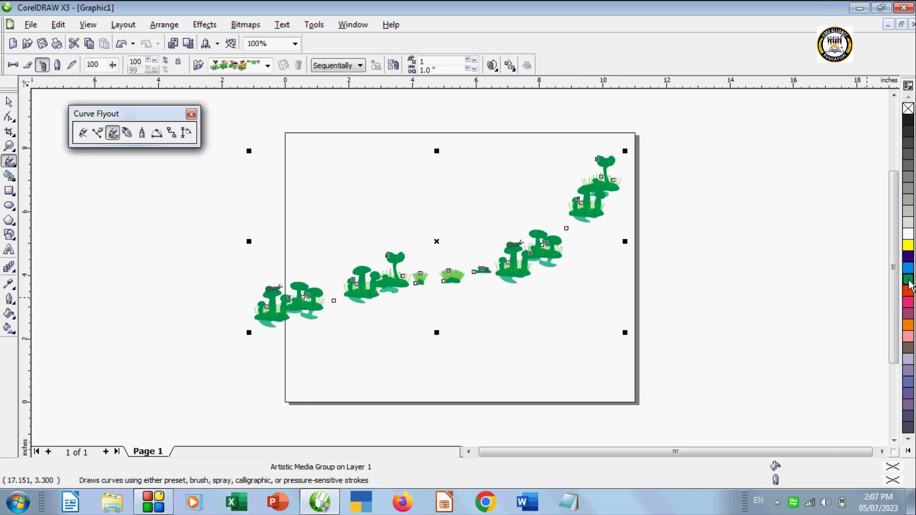
Try the By Direction and Randomly spray orders on the green mushroom row, ending with Sequentially.
click(343, 66)
click(331, 94)
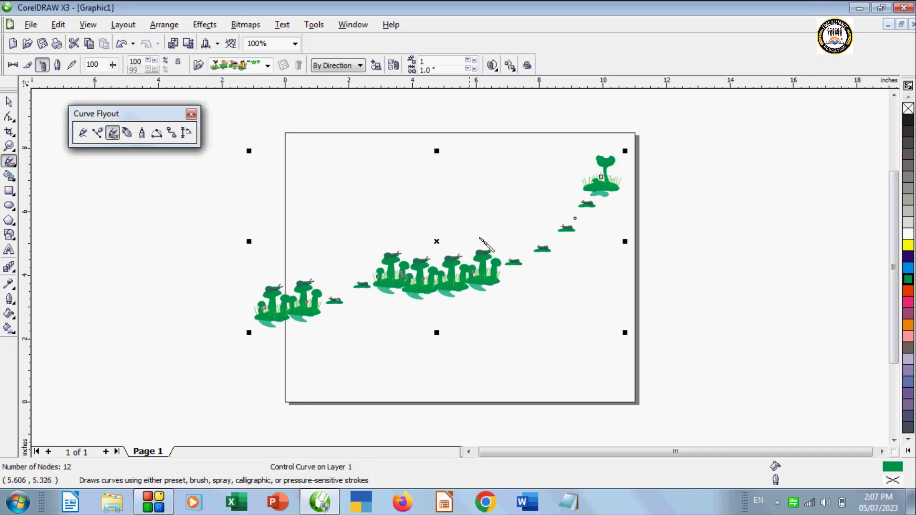
click(359, 66)
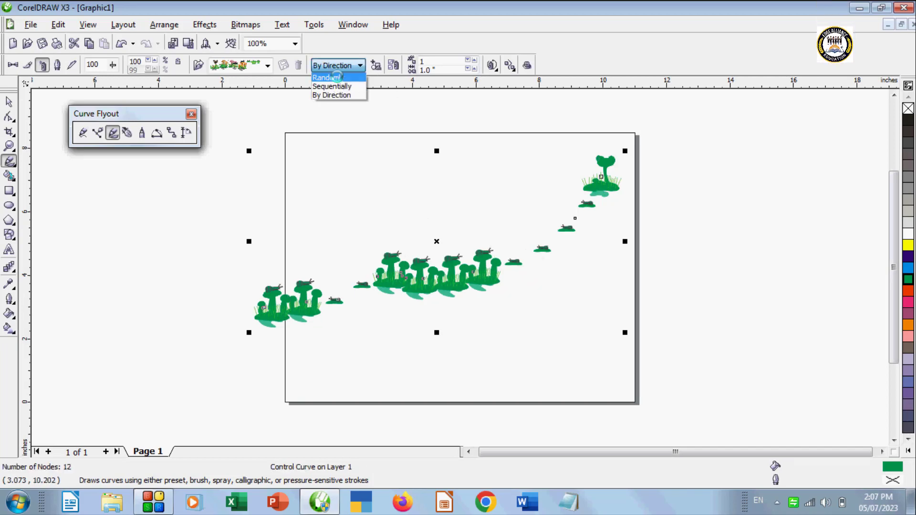
click(337, 77)
click(355, 66)
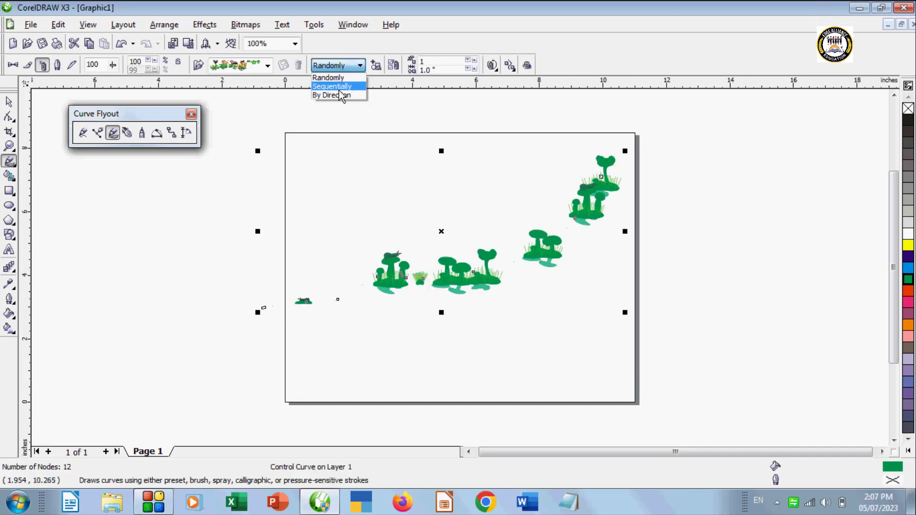
click(337, 86)
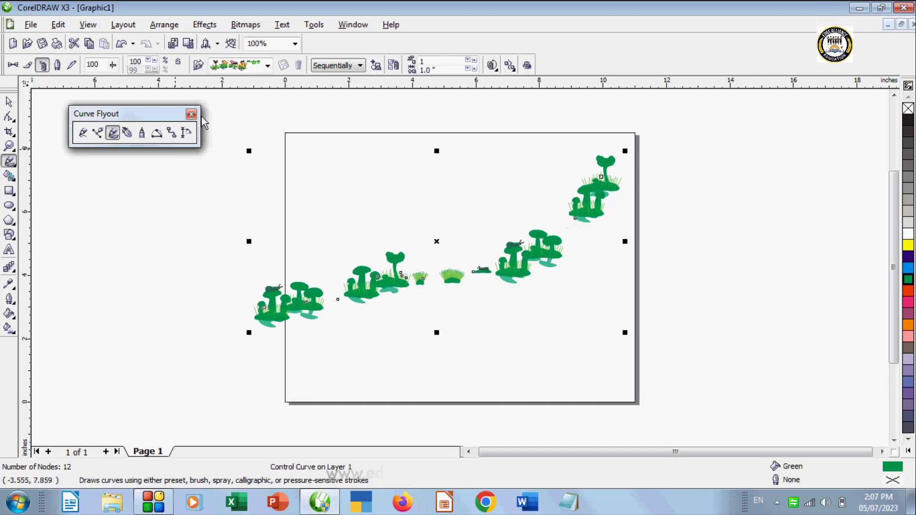
Change the green row's spraylist to bubbles and spray a second row of bubbles above it.
click(268, 66)
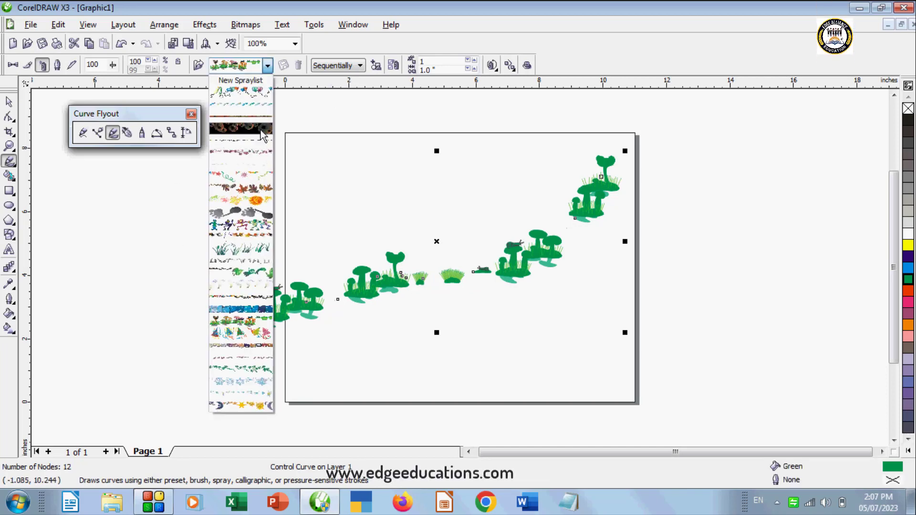
click(241, 139)
mouse_move(131, 205)
mouse_down()
mouse_move(278, 212)
mouse_move(472, 170)
mouse_up()
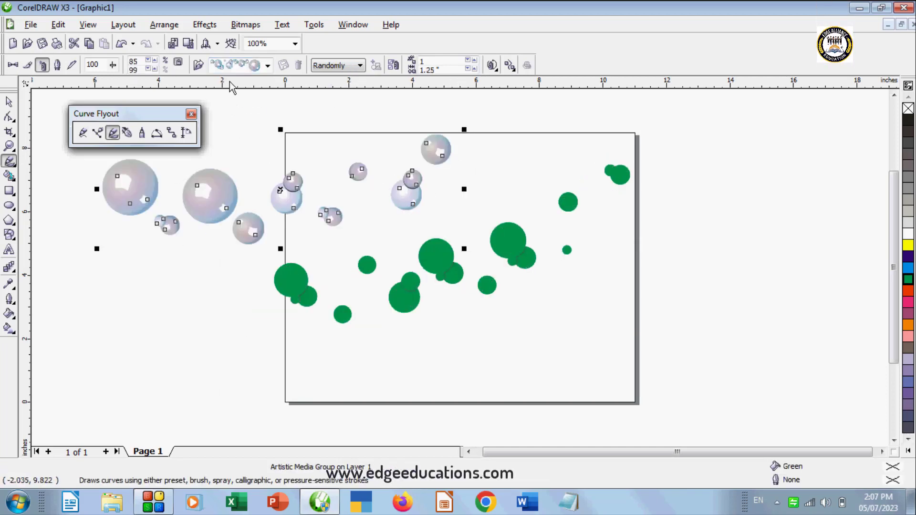
Switch the upper bubble row to the mushroom spraylist and spray three more mushroom strokes below, left and right of the circles.
click(268, 66)
click(229, 344)
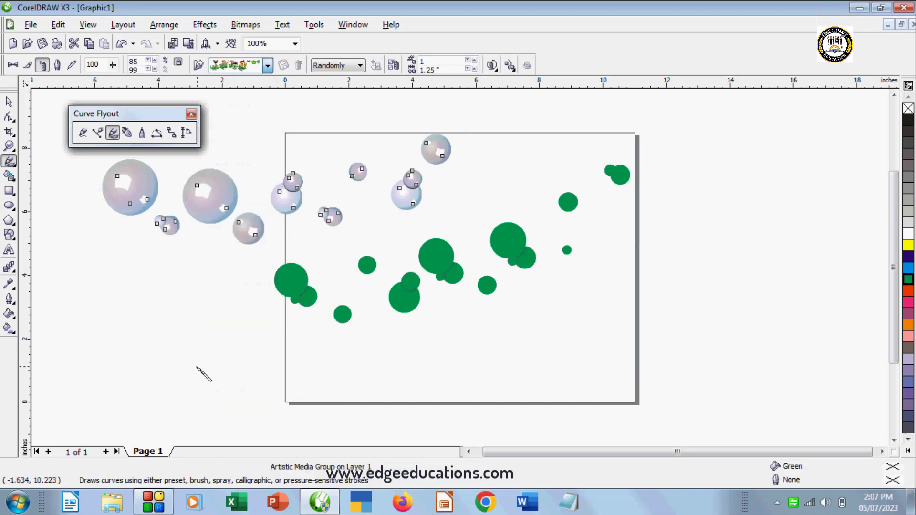
mouse_move(197, 368)
mouse_down()
mouse_move(424, 376)
mouse_move(643, 341)
mouse_up()
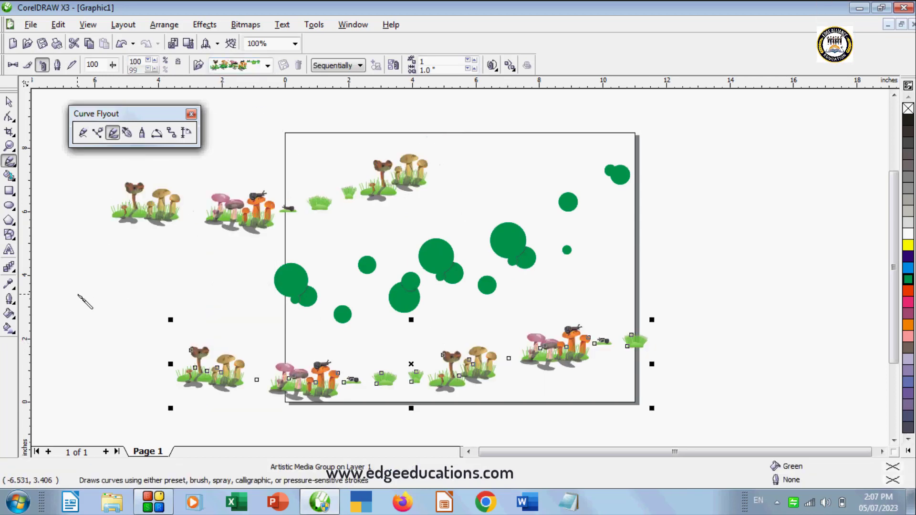
drag(78, 295, 229, 254)
drag(611, 128, 744, 316)
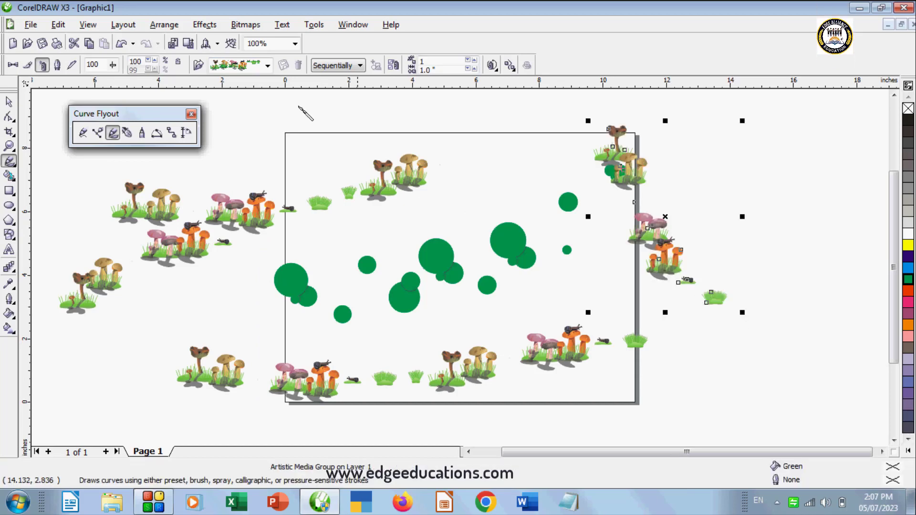
Try pink and orange fills on the mushroom stroke at the page's right edge, finishing with plum.
click(9, 102)
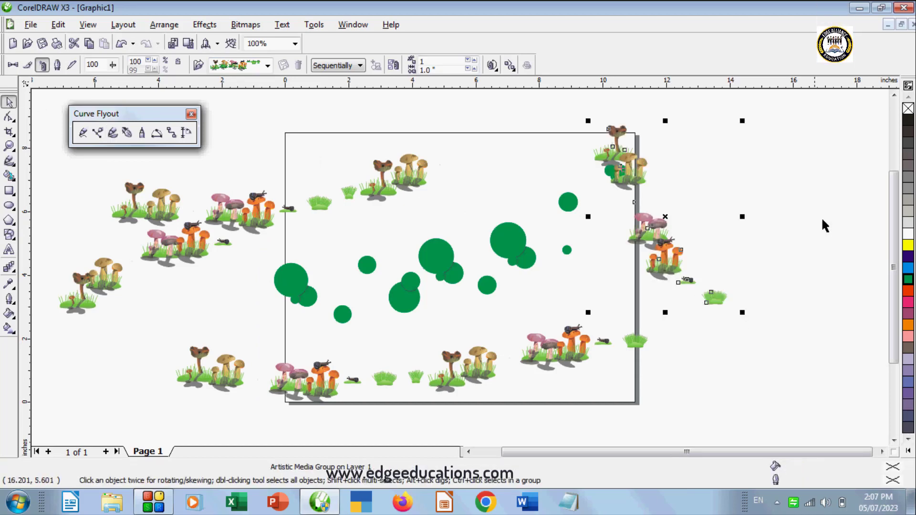
click(908, 337)
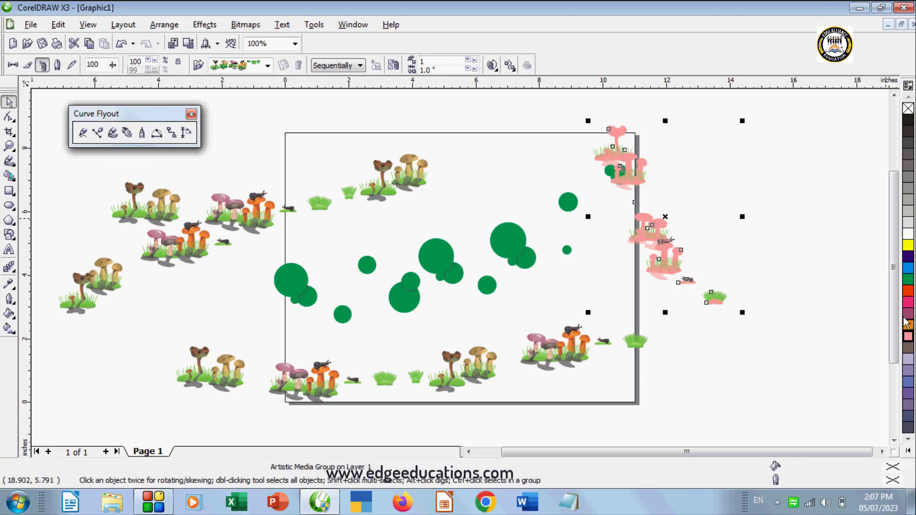
click(908, 313)
click(909, 326)
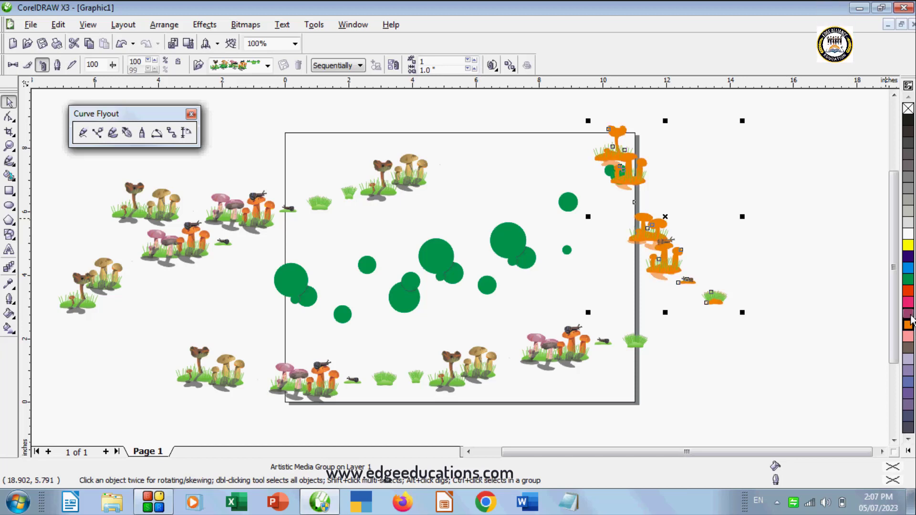
click(908, 313)
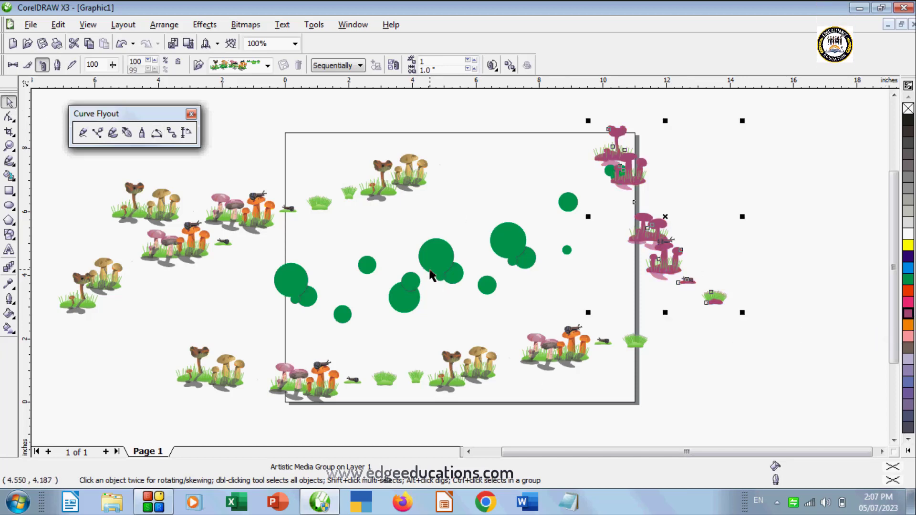
Delete every sprayed object from the drawing.
key(ctrl+a)
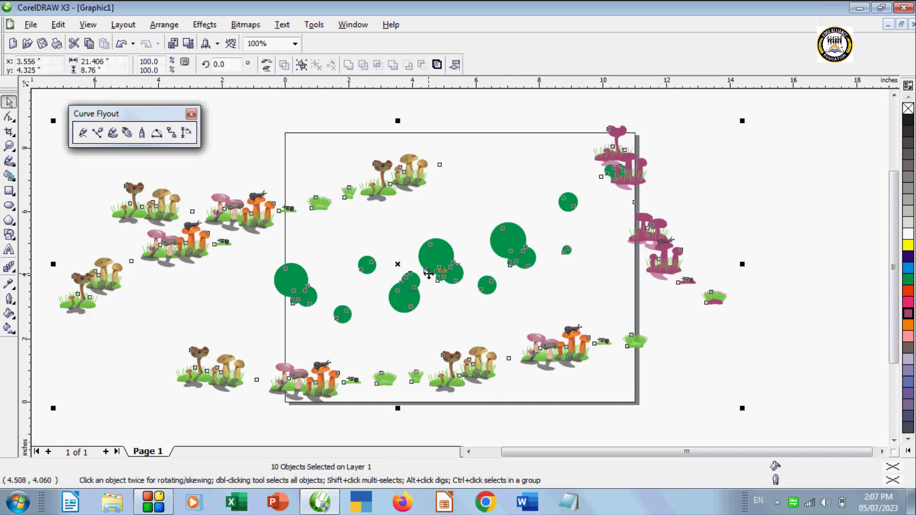
key(Delete)
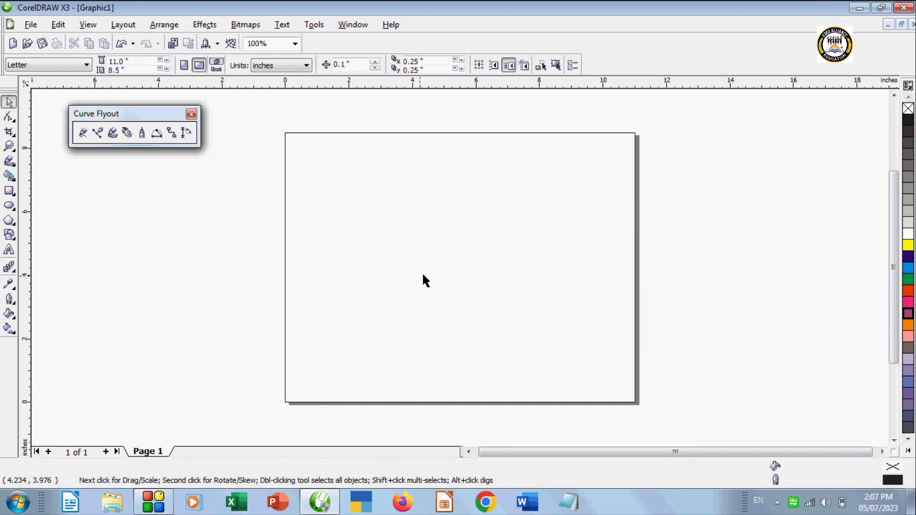
Draw a closed Pen tool shape about 2.5 by 6.2 in with a curved left side and a straight right side.
click(126, 133)
drag(452, 199, 336, 272)
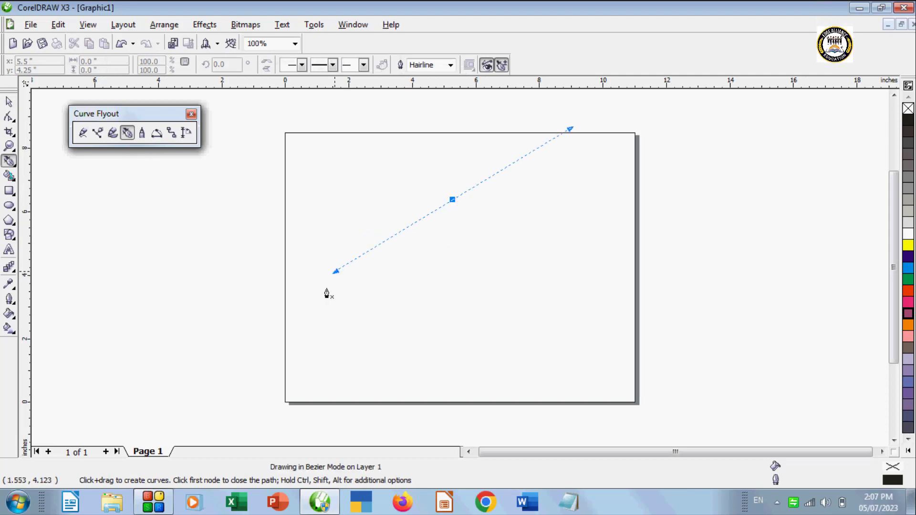
click(395, 400)
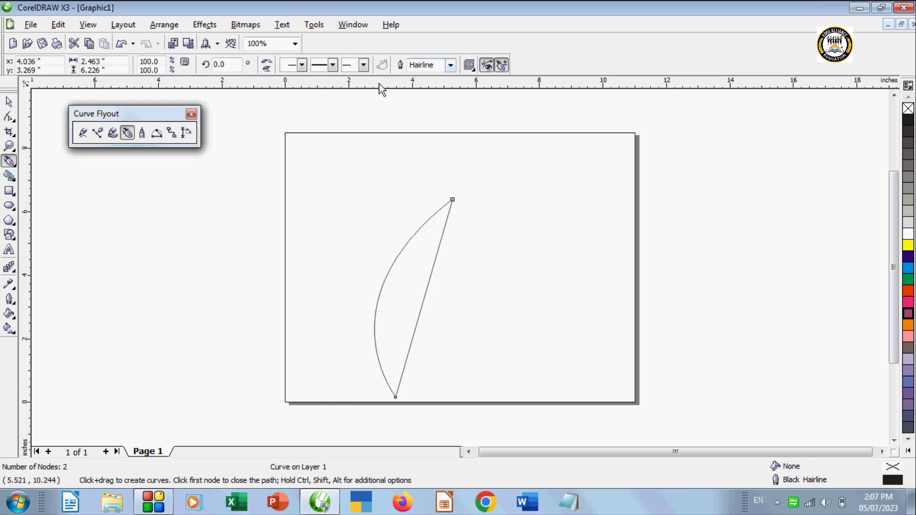
Reshape the closed shape with the Shape tool by moving its top node to the left and bulging its left side outward.
click(8, 116)
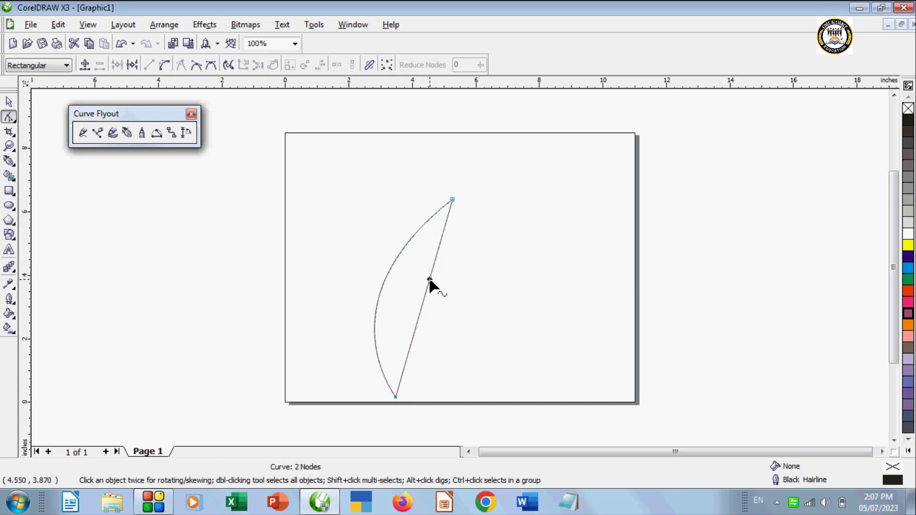
drag(429, 281, 459, 292)
drag(482, 212, 414, 204)
drag(282, 305, 190, 246)
Try converting the shape's right side to an outward curve, then turn it back into a straight line.
click(165, 66)
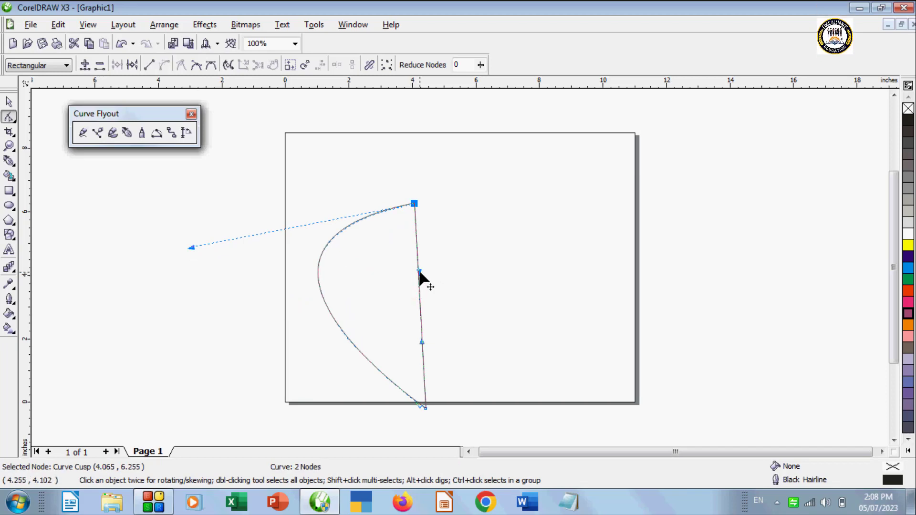
drag(420, 272, 547, 303)
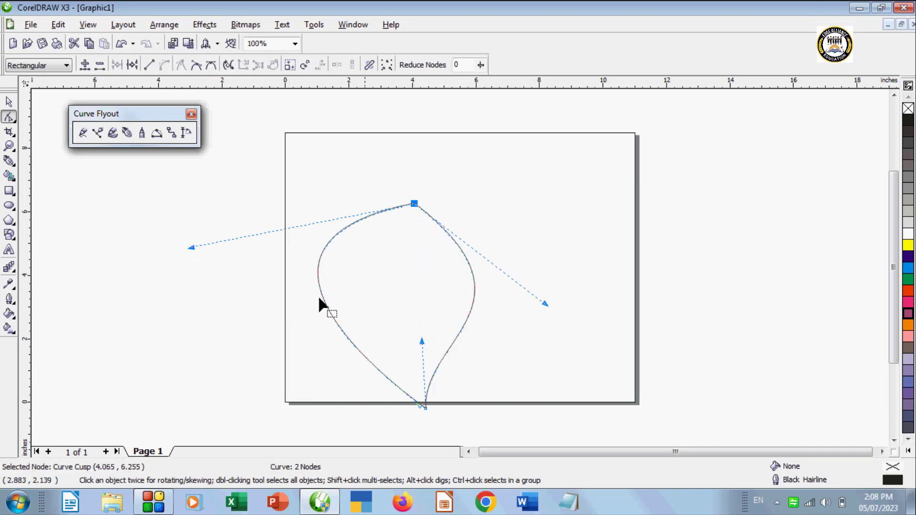
click(151, 64)
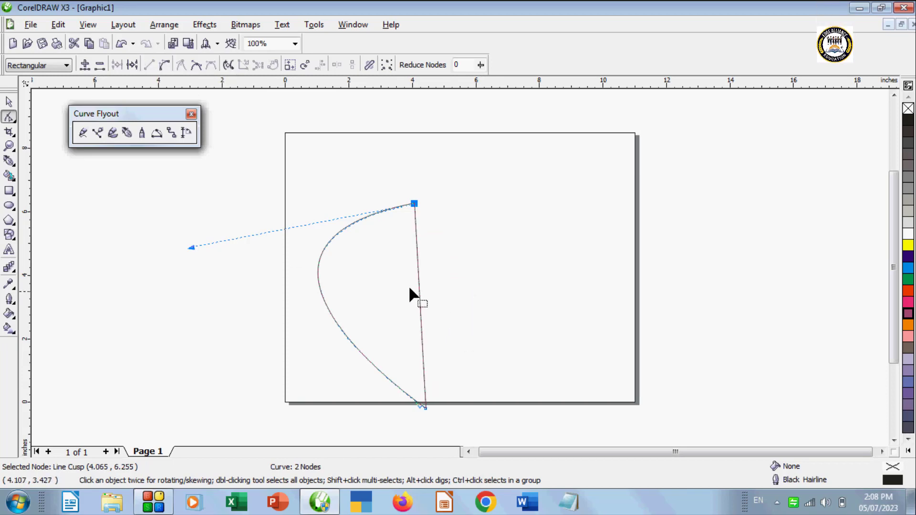
Bow the shape's right side outward into a balanced leaf outline and make its top node symmetrical.
drag(418, 281, 443, 281)
drag(426, 258, 531, 273)
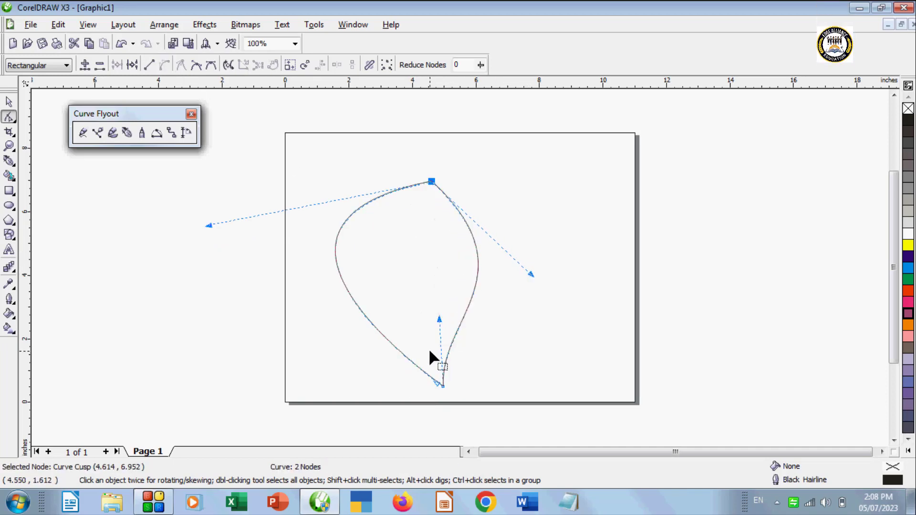
mouse_move(346, 219)
mouse_down()
mouse_move(361, 234)
mouse_move(361, 215)
mouse_up()
drag(530, 272, 548, 257)
click(212, 65)
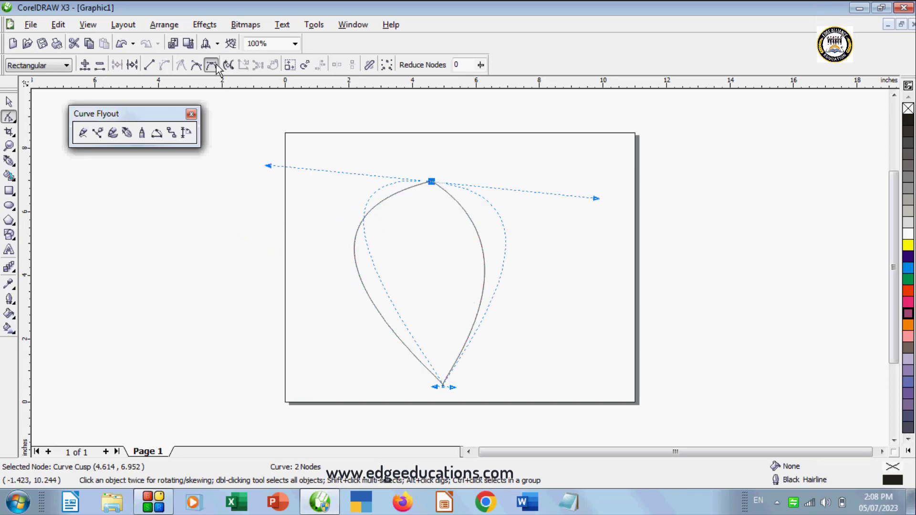
Move the leaf's top node up to about 8.2 in and fill the shape with red.
drag(432, 183, 436, 144)
click(907, 279)
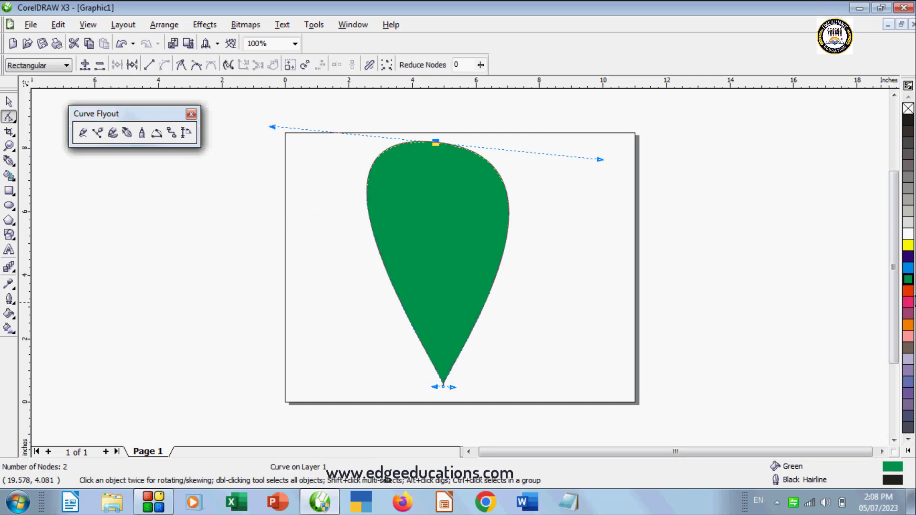
click(909, 290)
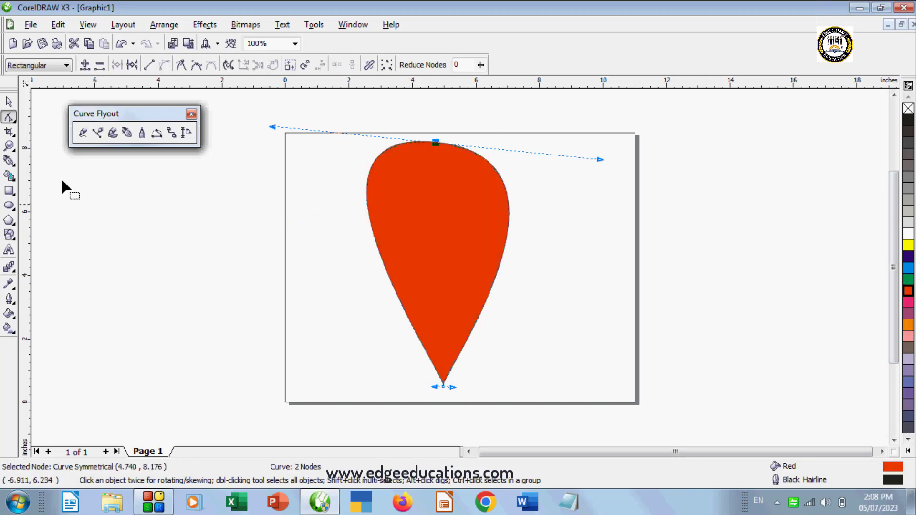
Delete the leaf and draw an open Polyline curve about 6.2 by 6.2 in, mostly freehand and ending in a straight segment.
click(10, 102)
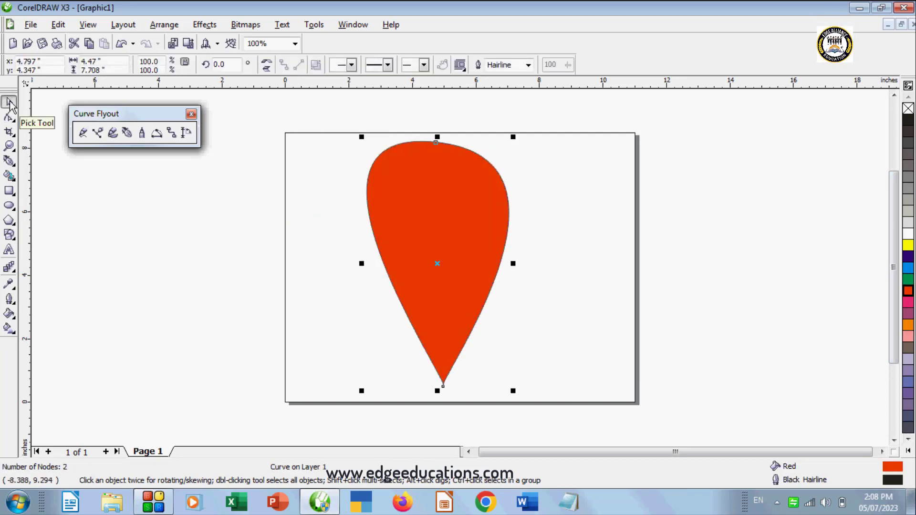
key(Delete)
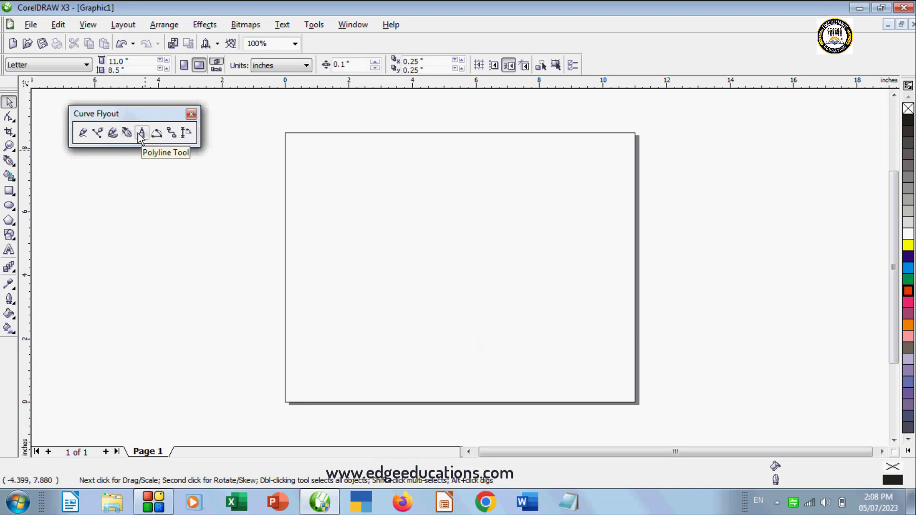
click(142, 133)
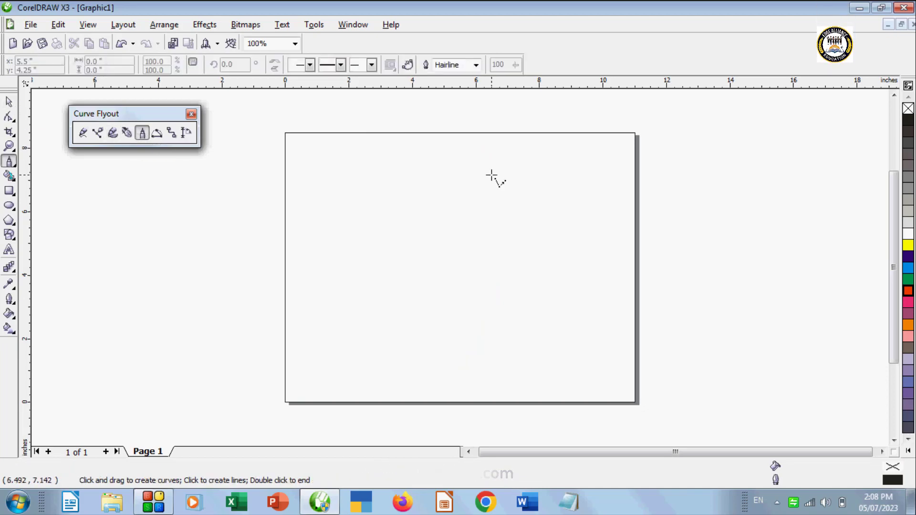
mouse_move(492, 175)
mouse_down()
mouse_move(382, 213)
mouse_move(379, 315)
mouse_move(413, 329)
mouse_move(460, 282)
mouse_up()
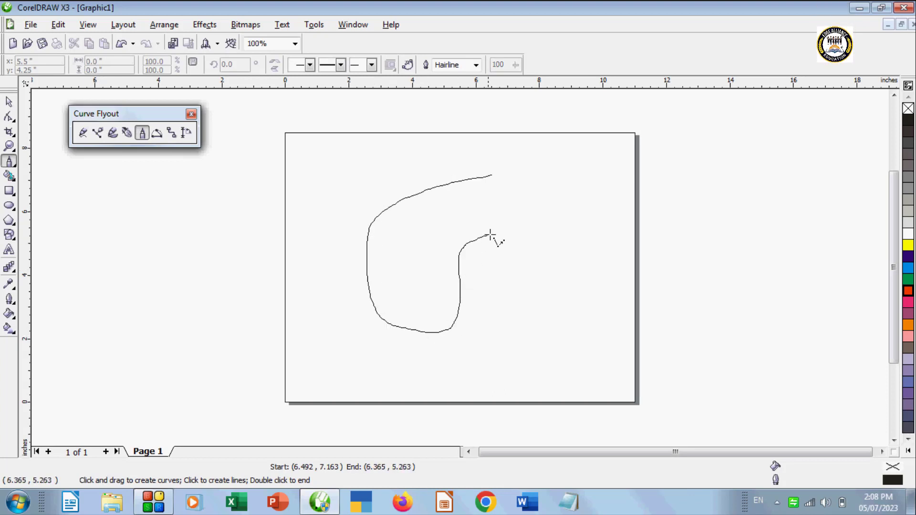
drag(533, 182, 552, 170)
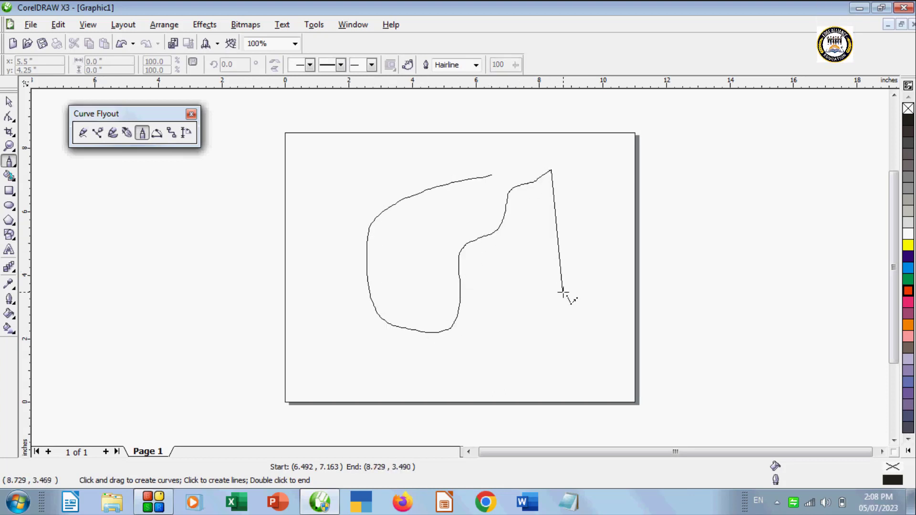
double_click(457, 355)
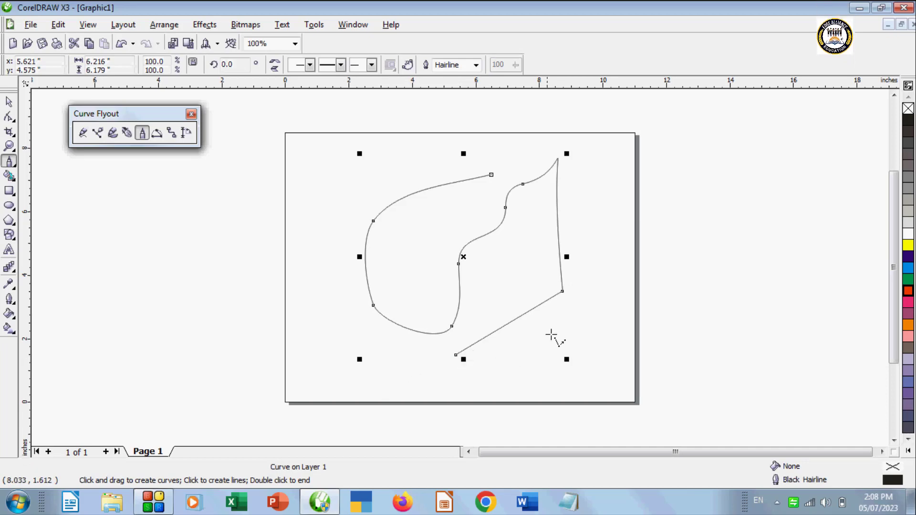
Draw a closed straight-sided Polyline shape about 5.7 by 7.0 in over the page's right edge, and delete it.
click(588, 233)
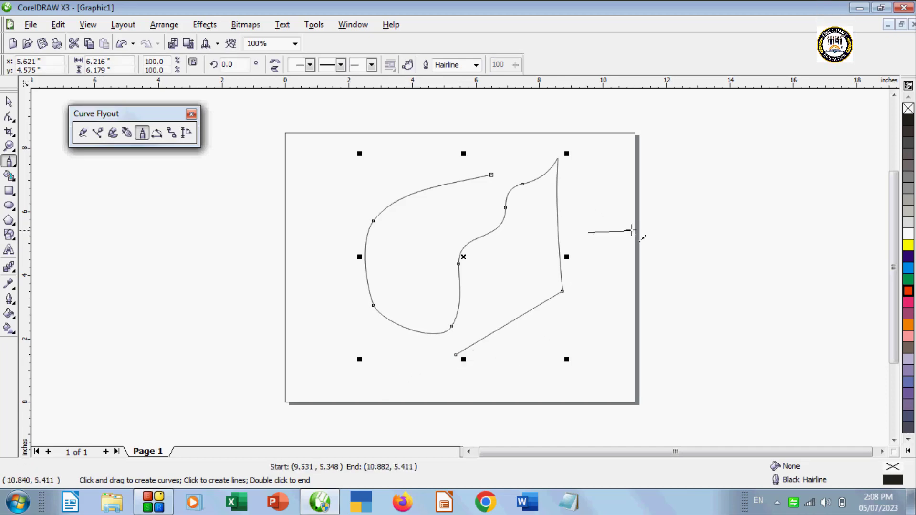
click(622, 364)
click(751, 224)
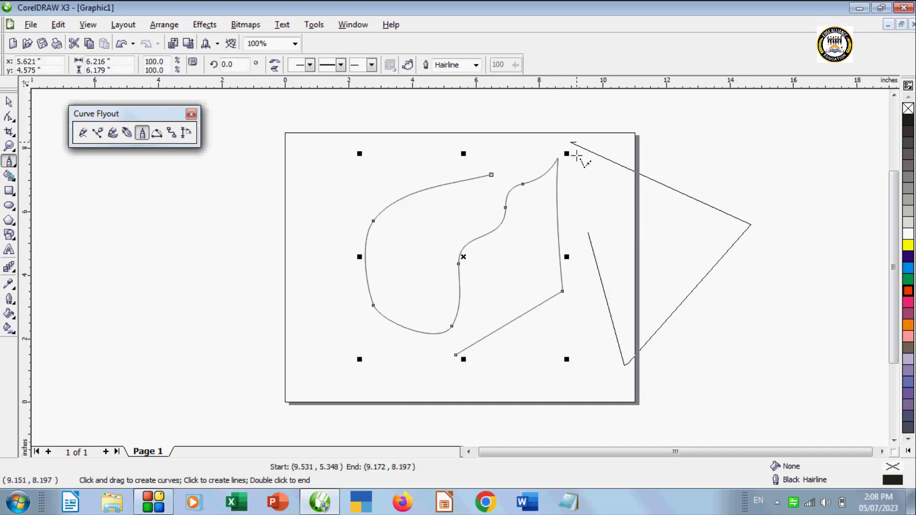
click(589, 235)
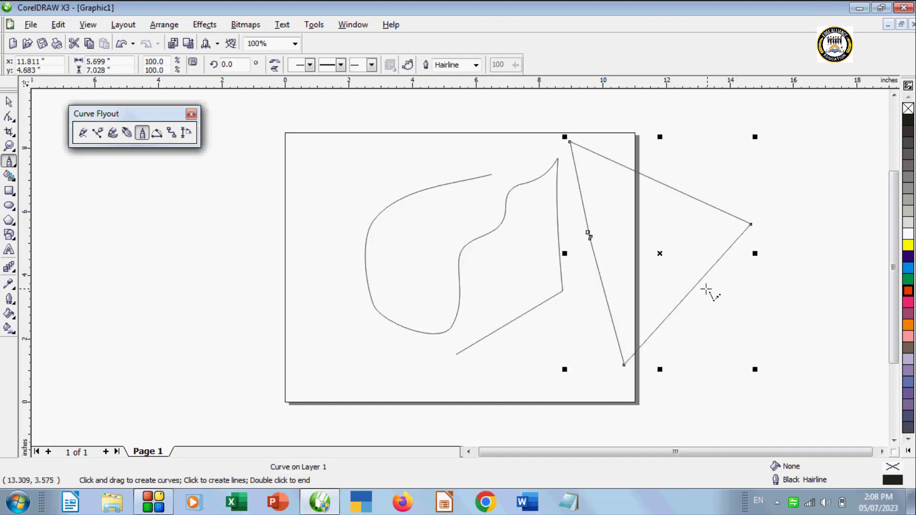
key(Delete)
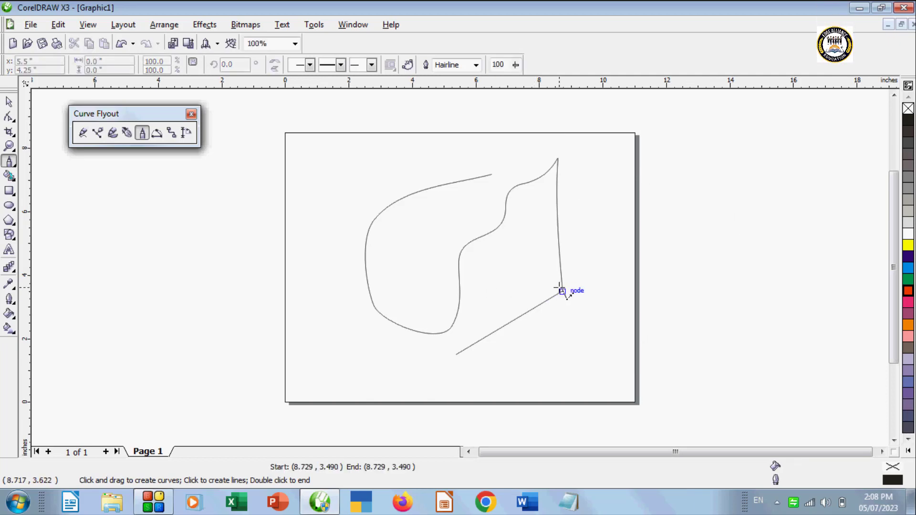
Try a straight Polyline segment from the curve's lower-right corner node toward its inner bend, and delete it.
click(562, 291)
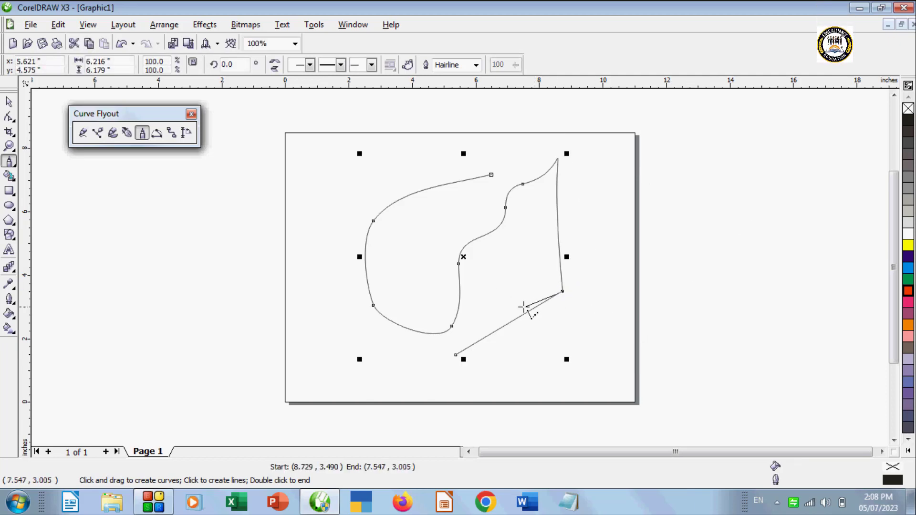
double_click(470, 262)
key(Delete)
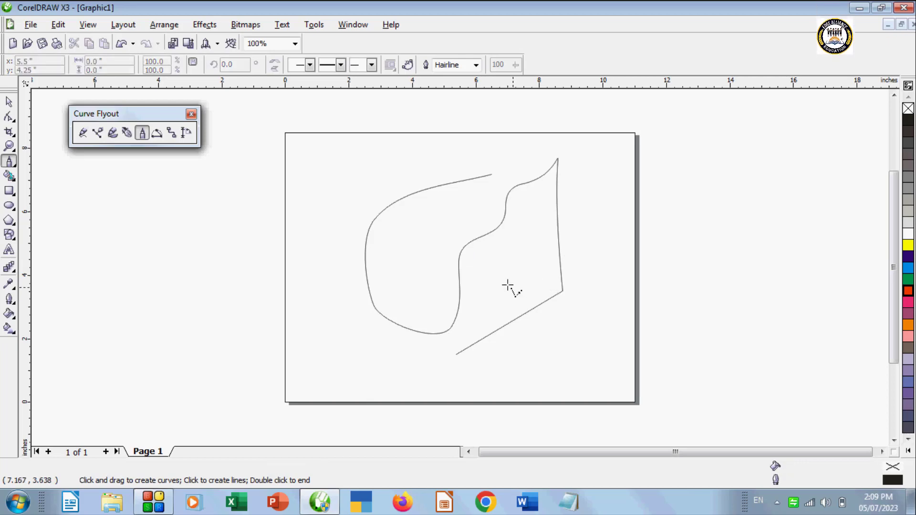
Draw a straight Polyline segment about 3 in long across the curve's rounded left part, and delete it.
click(461, 255)
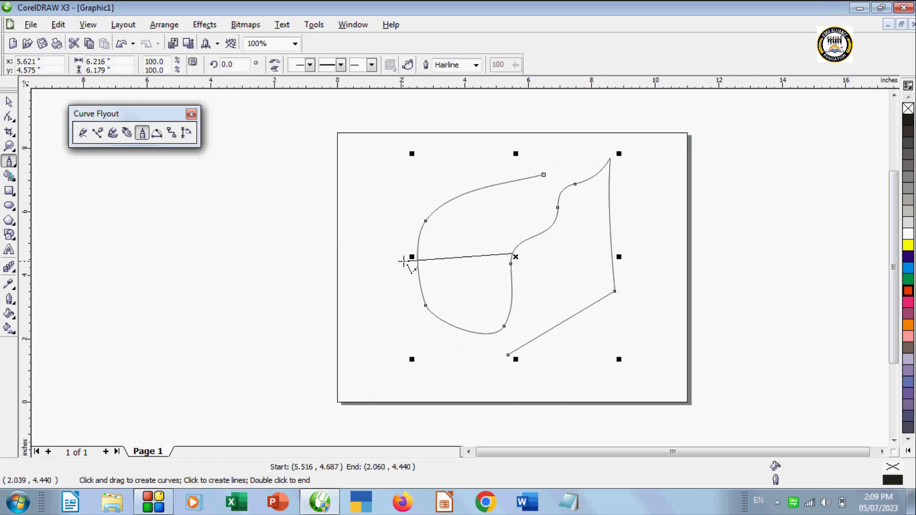
double_click(417, 262)
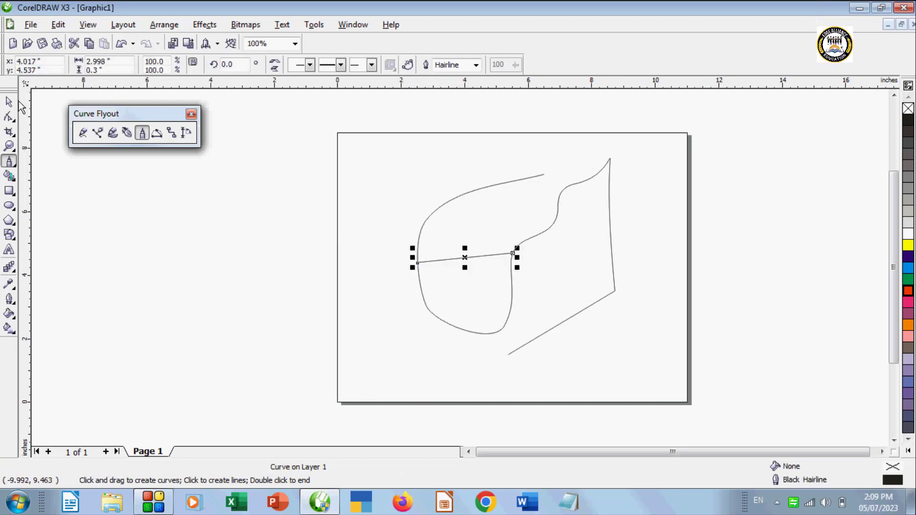
click(9, 116)
key(ctrl+a)
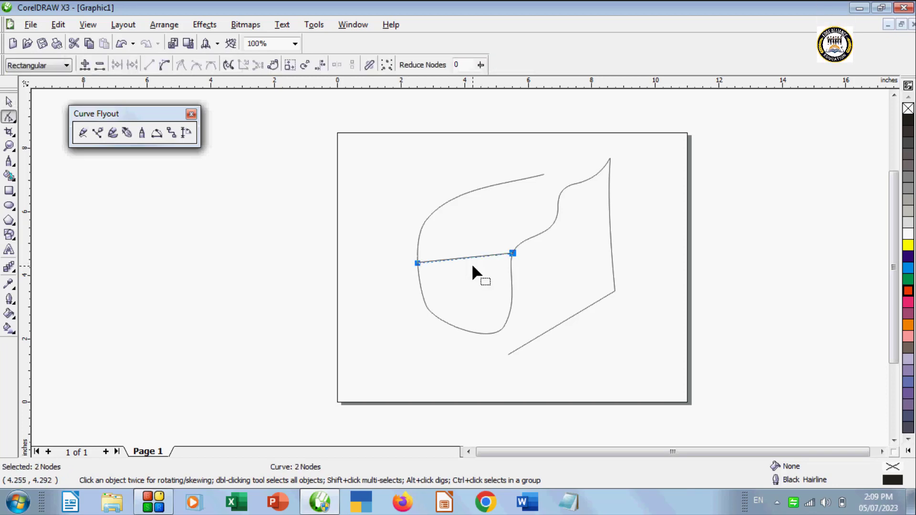
key(Delete)
Delete everything left on the page and move the floating curve tools slightly up and to the left.
click(8, 102)
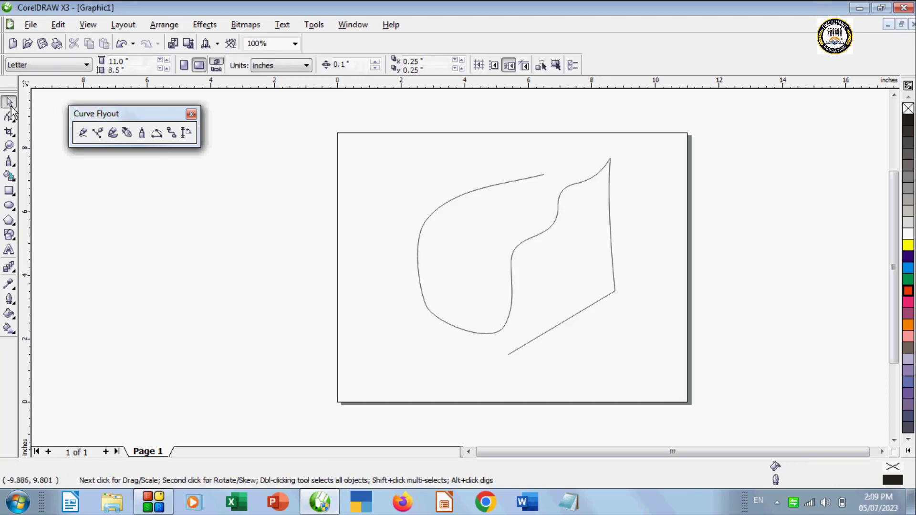
key(ctrl+a)
key(Delete)
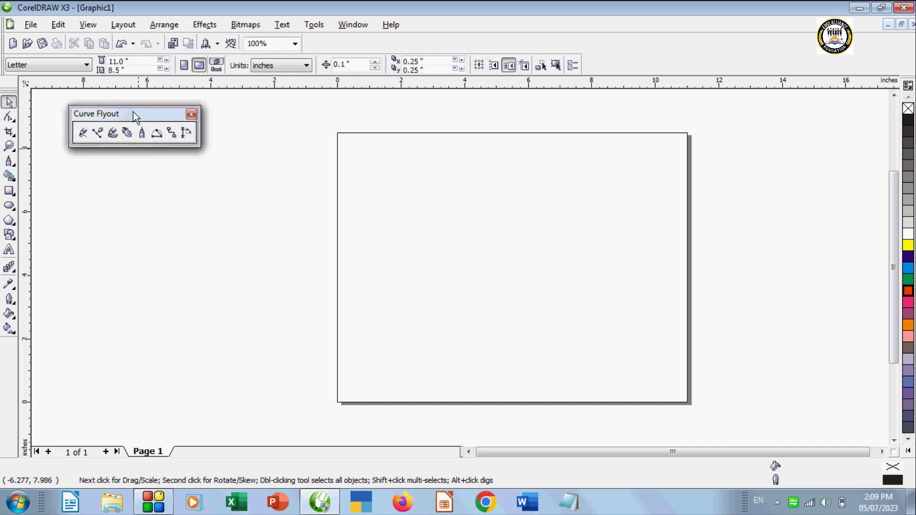
drag(133, 112, 123, 108)
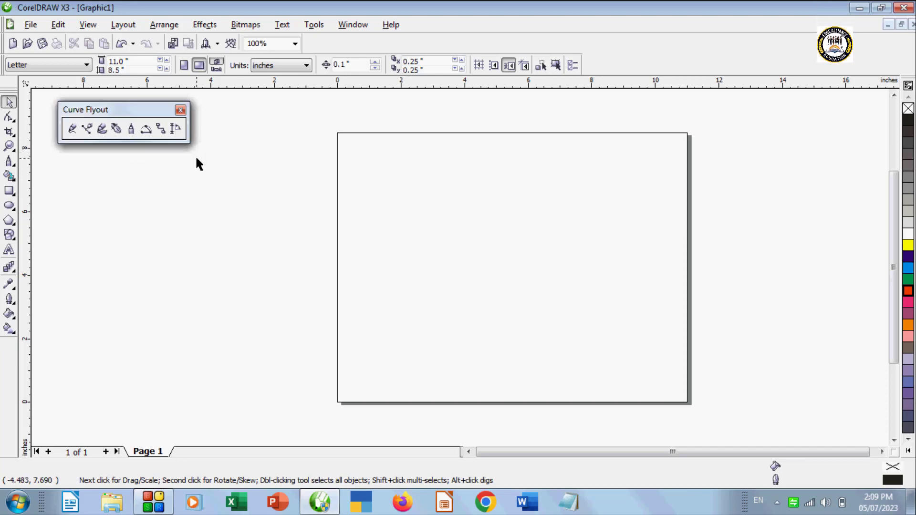
Import Untitled-1.psd from the Desktop, place it about 7.5 by 5.6 in on the page, and deselect it.
key(ctrl+i)
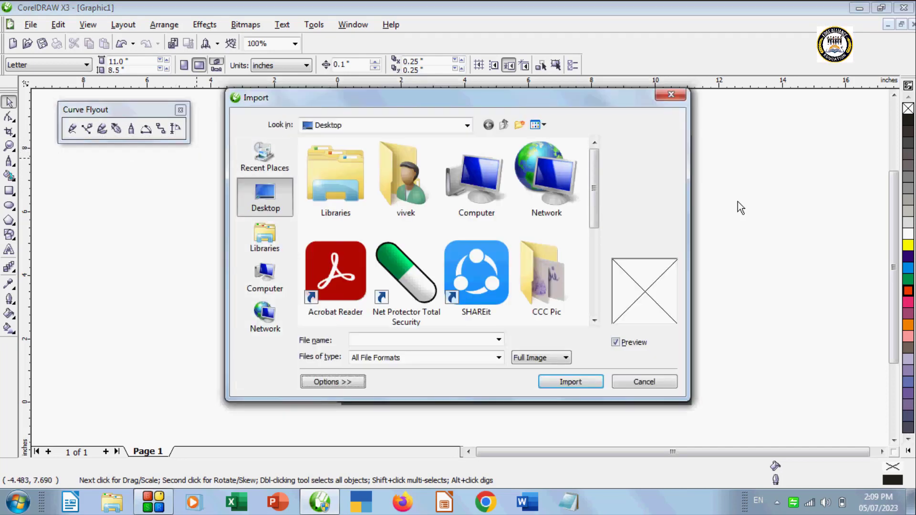
drag(593, 190, 602, 285)
click(465, 281)
click(570, 382)
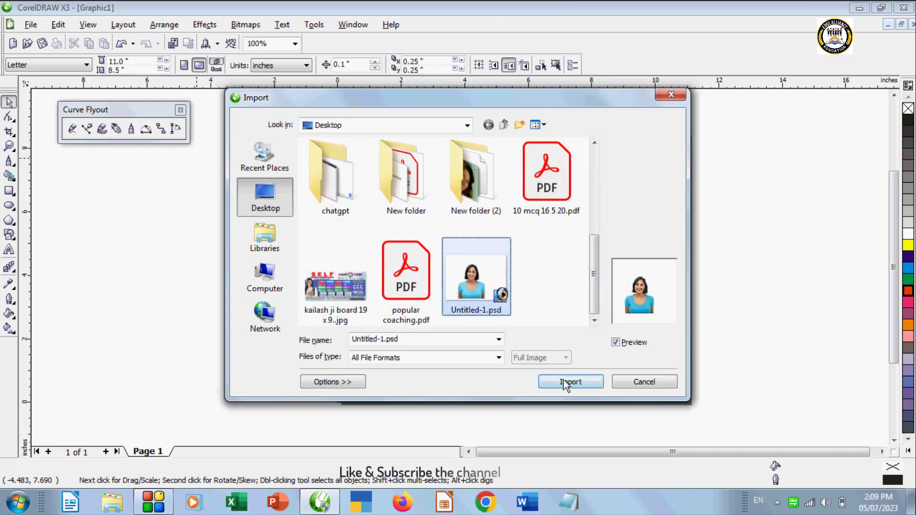
drag(423, 161, 671, 349)
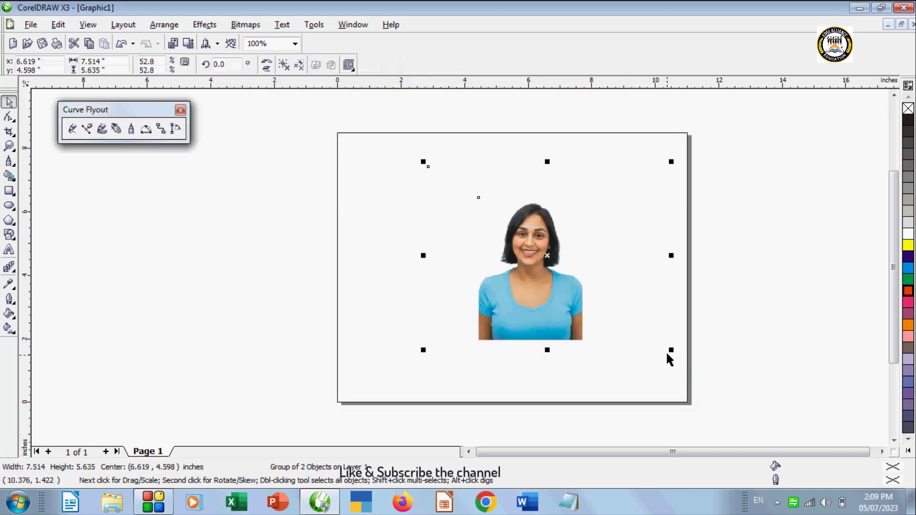
click(792, 314)
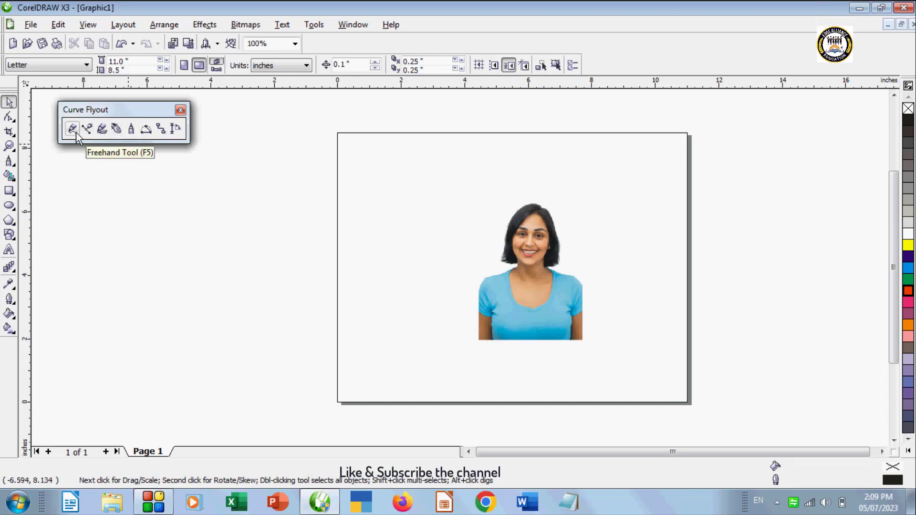
Start a Pen tool outline at the left side of the woman's neck and trace around her hair past the top of her head.
click(116, 130)
click(513, 264)
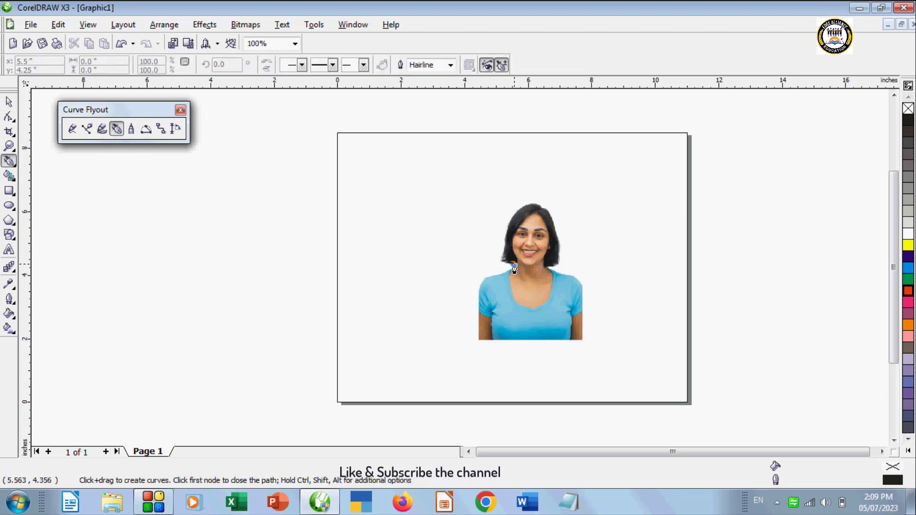
click(501, 262)
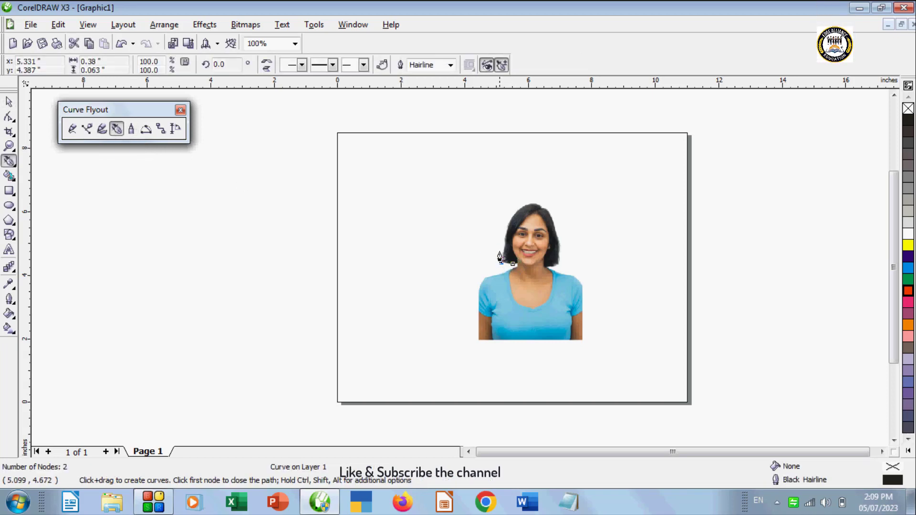
click(505, 223)
click(516, 204)
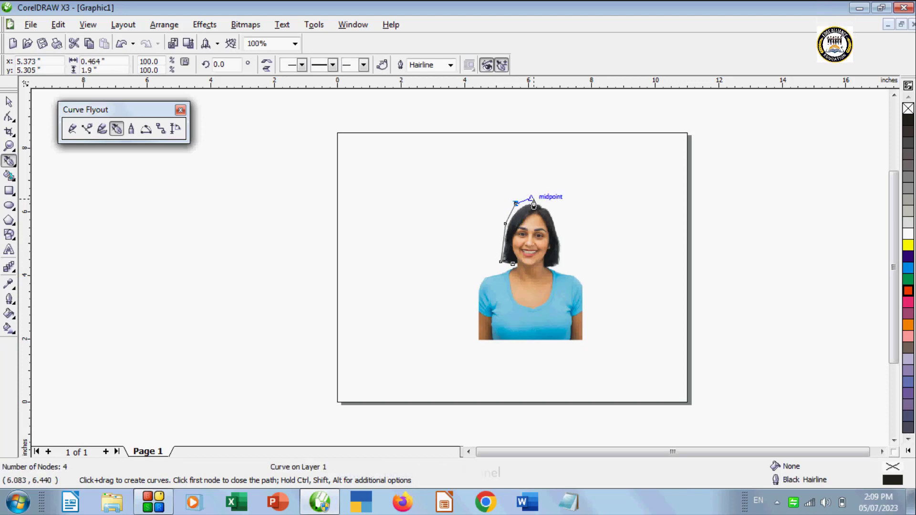
click(534, 198)
click(553, 206)
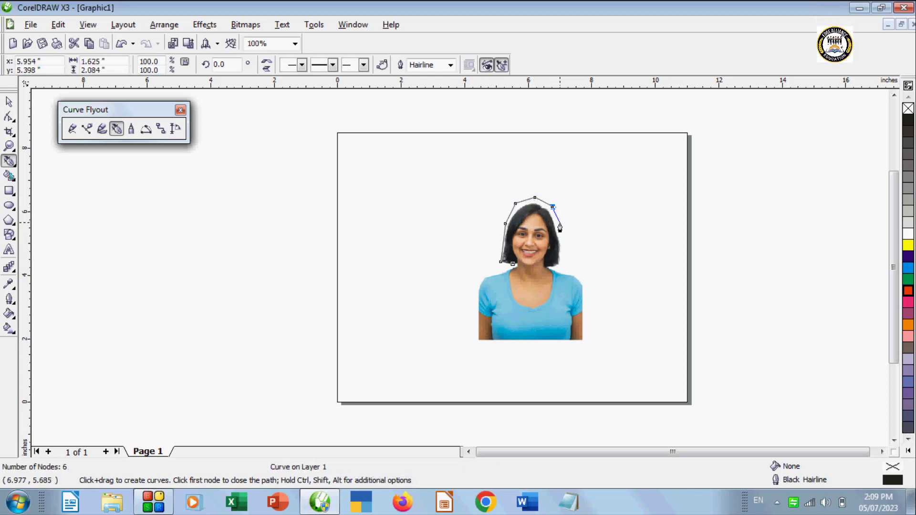
Complete the outline around the woman's shoulders and body back to the neck, about 3.7 by 4.7 in overall, and select it.
click(564, 258)
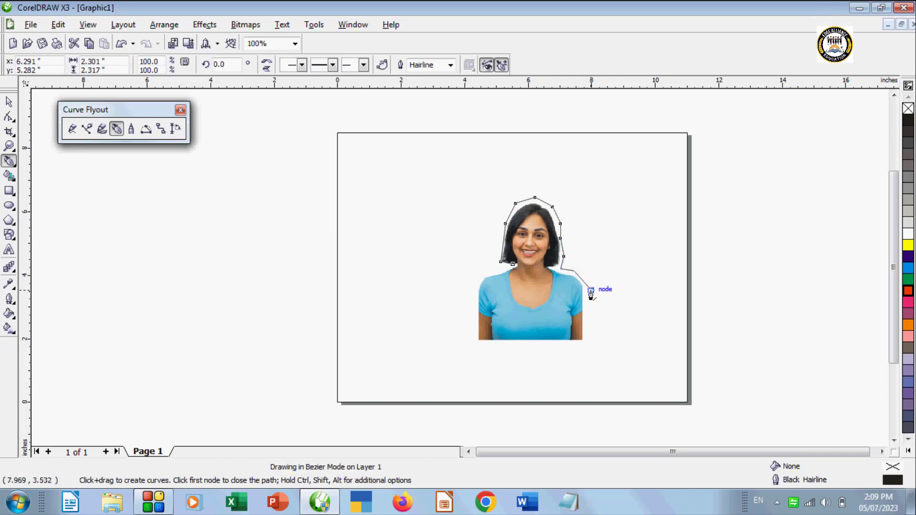
click(590, 290)
click(590, 322)
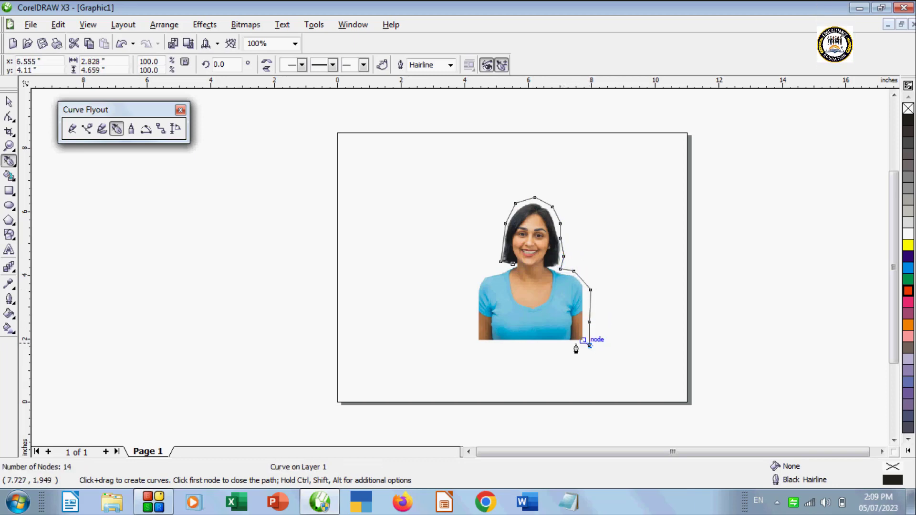
click(517, 344)
click(478, 345)
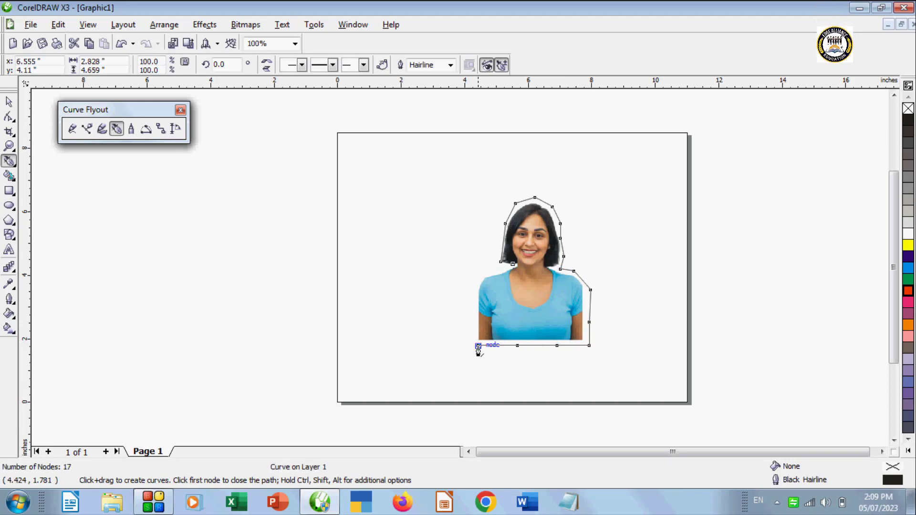
click(477, 285)
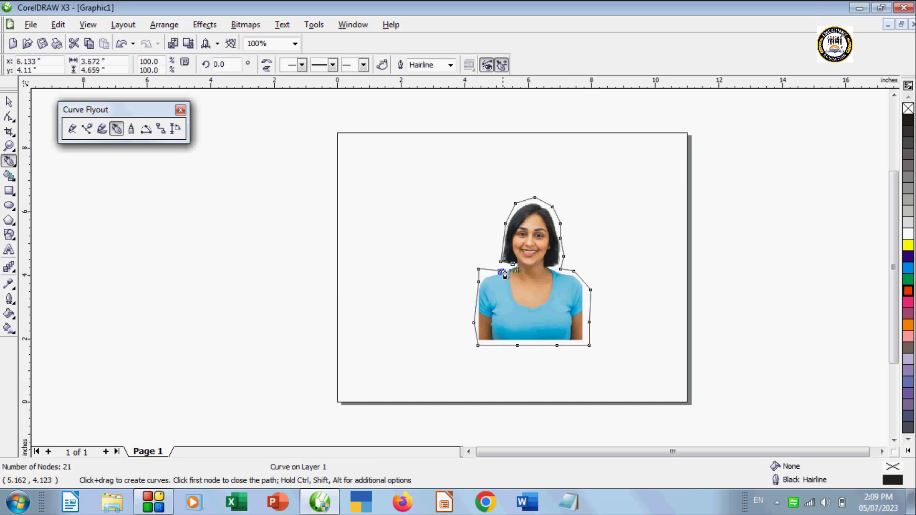
click(505, 274)
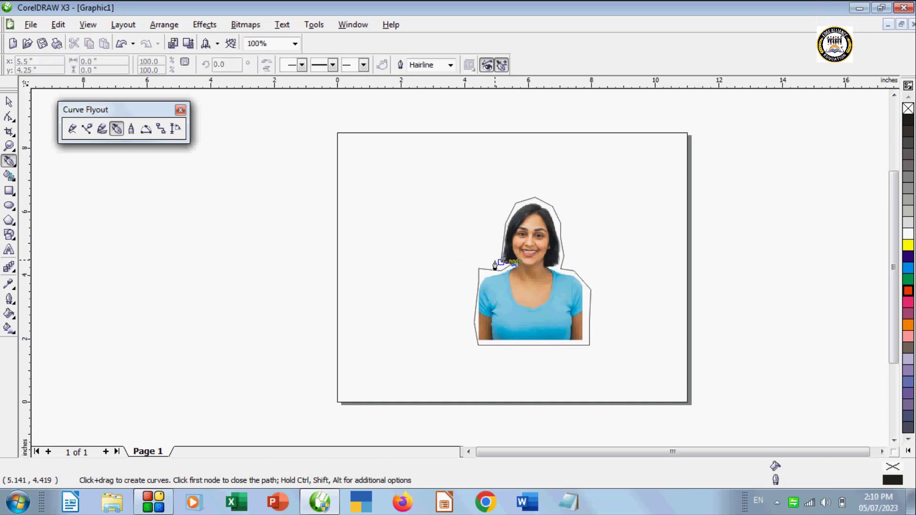
key(space)
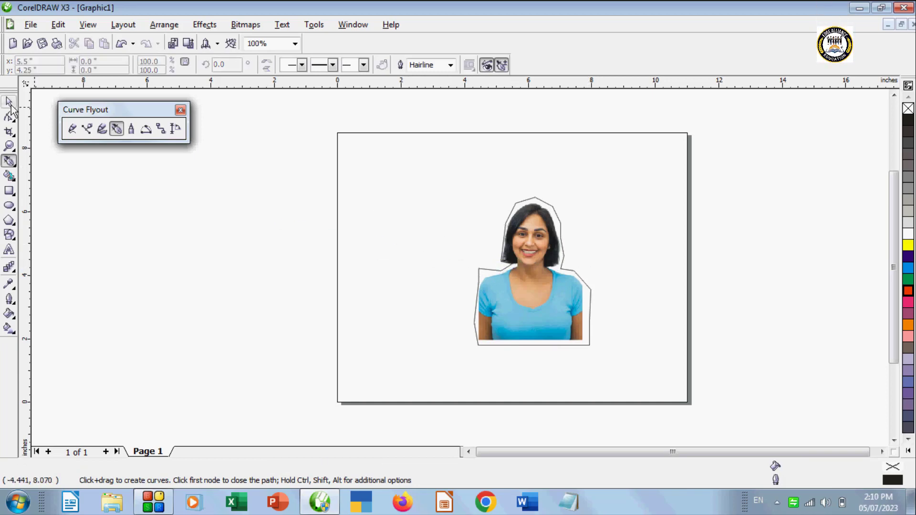
click(529, 206)
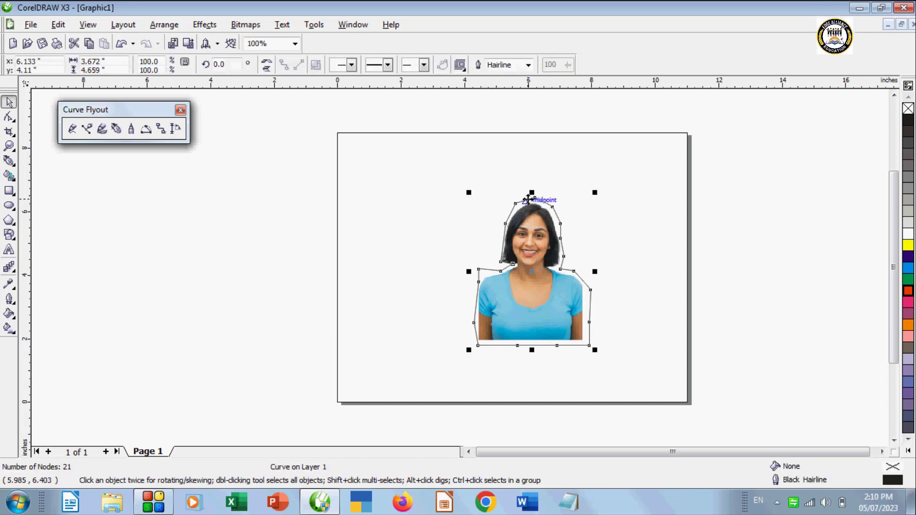
Move the traced outline off the photo to the left edge of the page and set its outline width to 16 pt.
drag(533, 273, 361, 253)
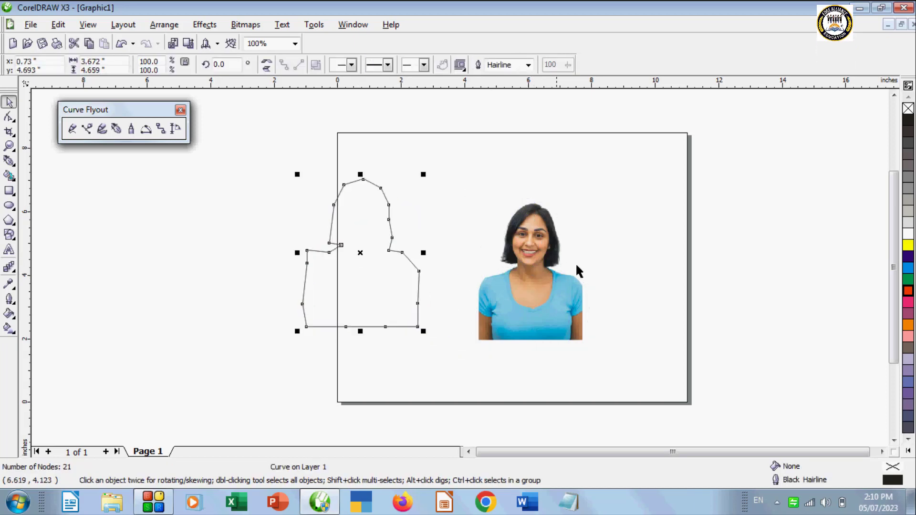
click(528, 65)
click(502, 139)
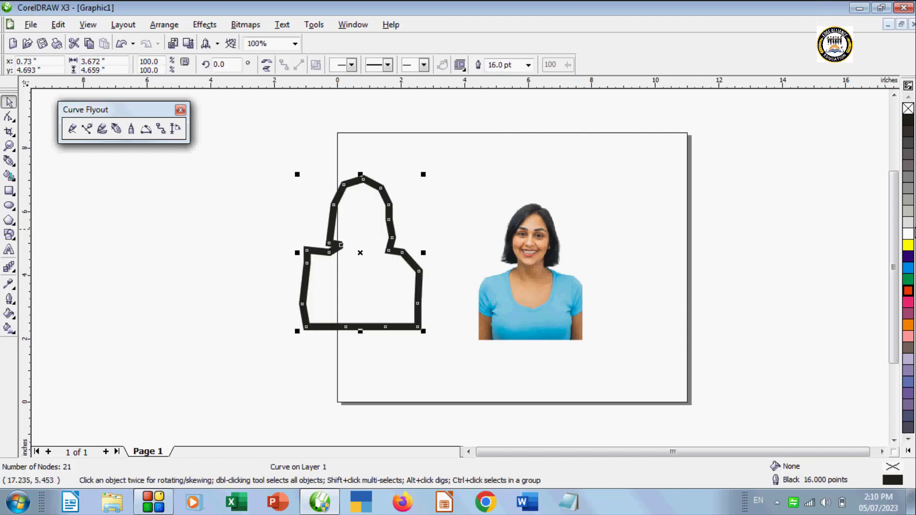
Give the silhouette shape a pink fill and a pink outline, and delete it from the drawing.
click(909, 326)
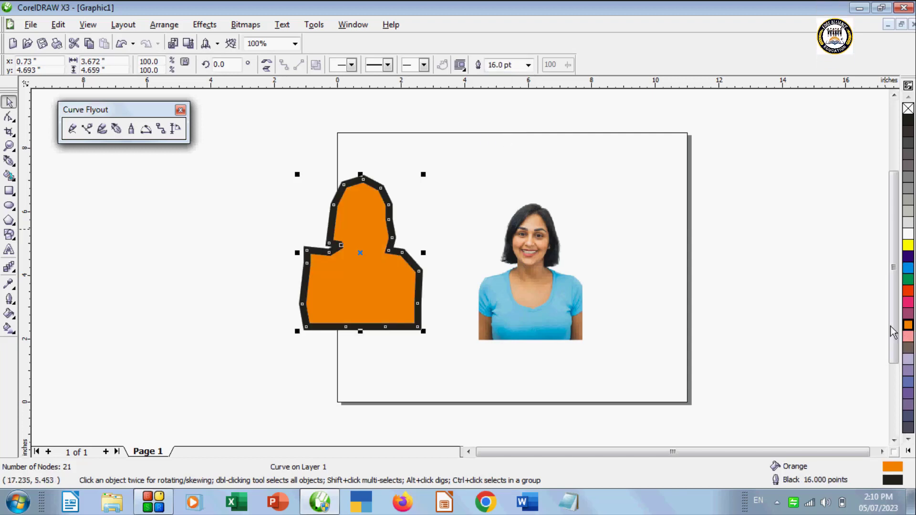
right_click(908, 337)
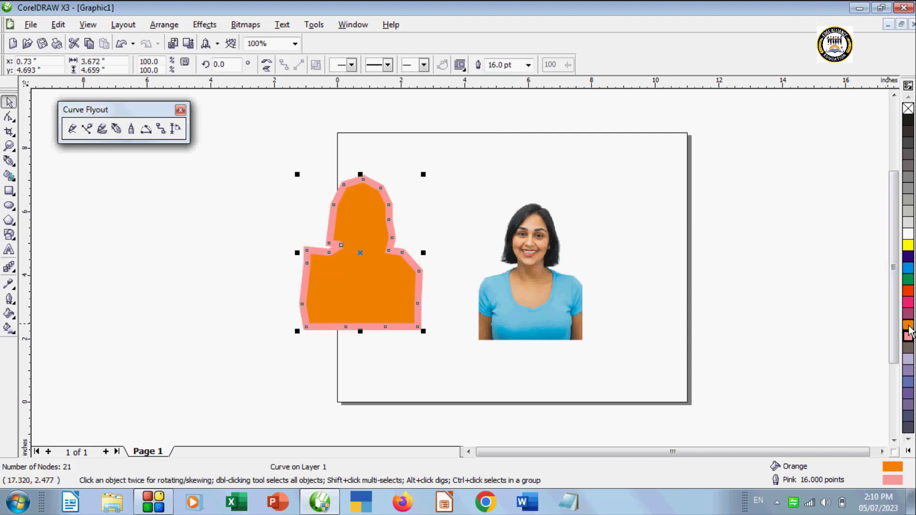
click(908, 337)
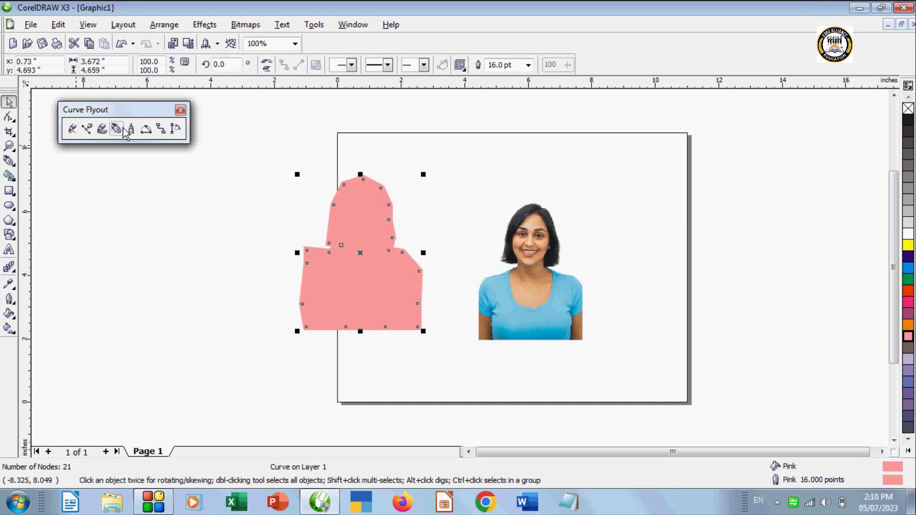
drag(364, 252, 252, 313)
key(Delete)
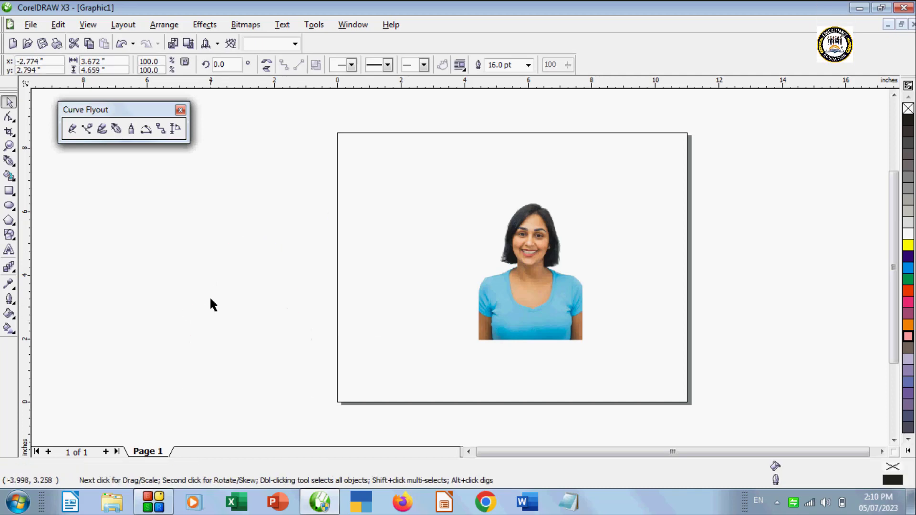
Draw a 3 Point Curve about 3.2 by 3.1 in, bulging toward the photo from the left part of the page.
click(144, 131)
mouse_move(410, 166)
mouse_down()
mouse_move(368, 201)
mouse_move(354, 248)
mouse_up()
click(456, 259)
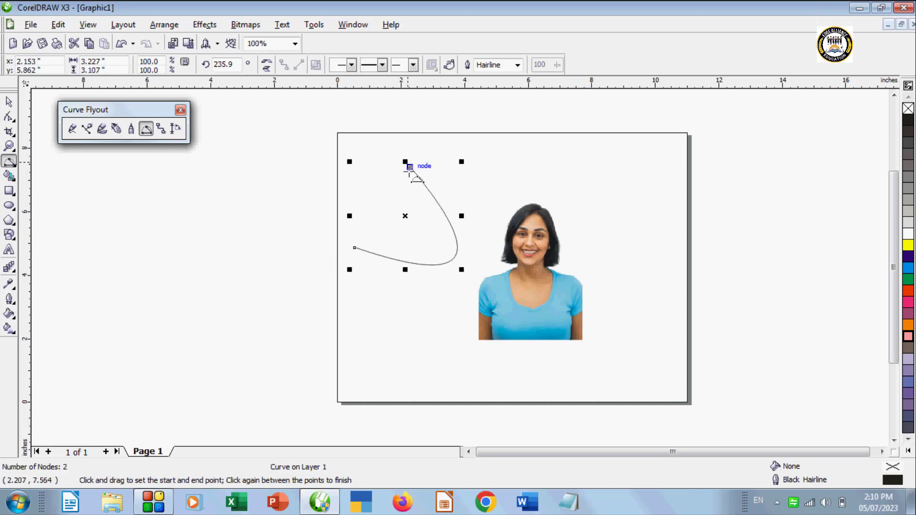
Add solid arrowheads to both ends of the curve and give it a dotted outline style.
click(351, 66)
click(387, 126)
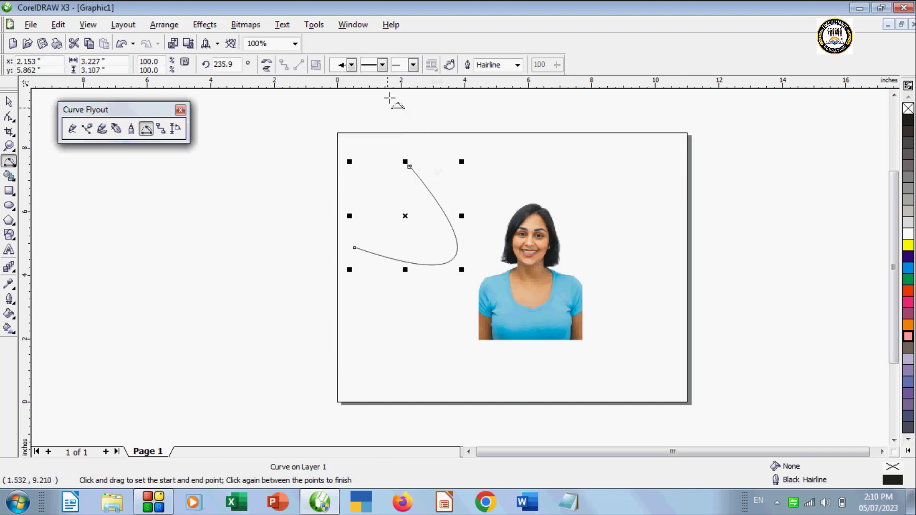
click(413, 65)
click(434, 125)
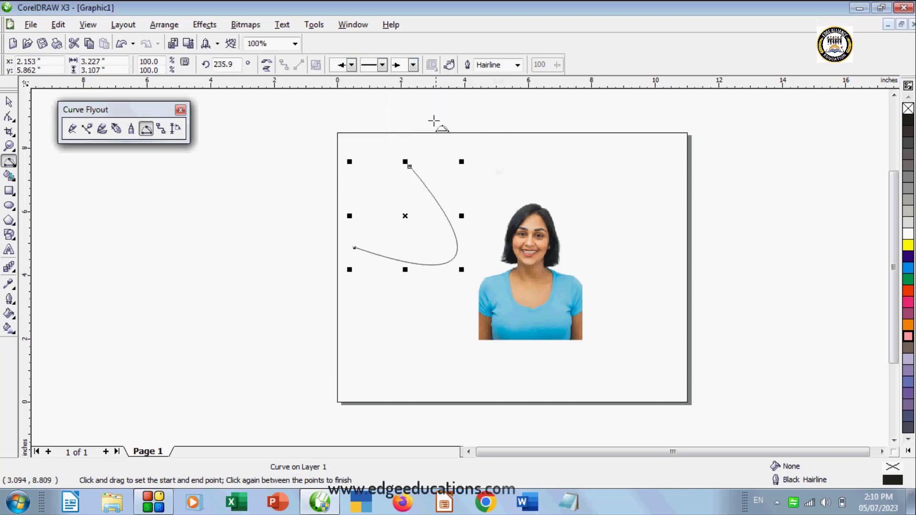
click(382, 65)
click(388, 145)
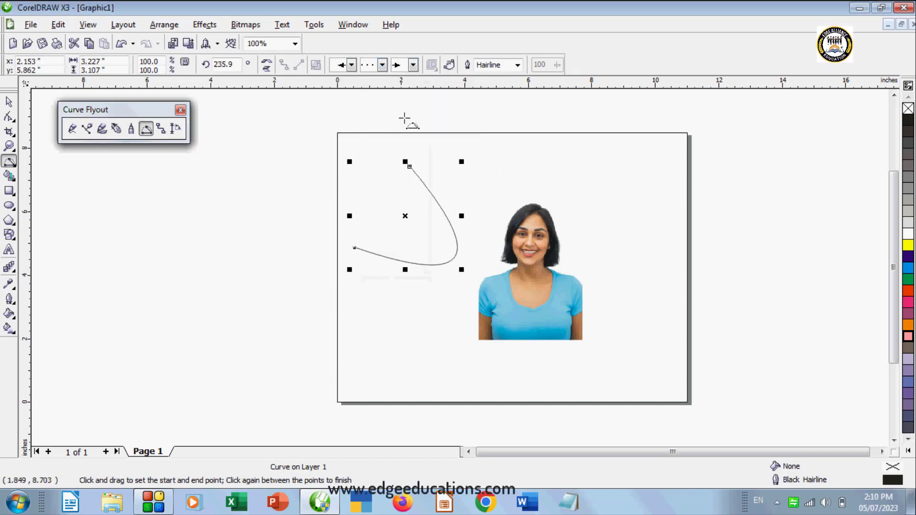
Set the dotted curve's outline width to 8 pt and its outline colour to Cyan.
click(518, 65)
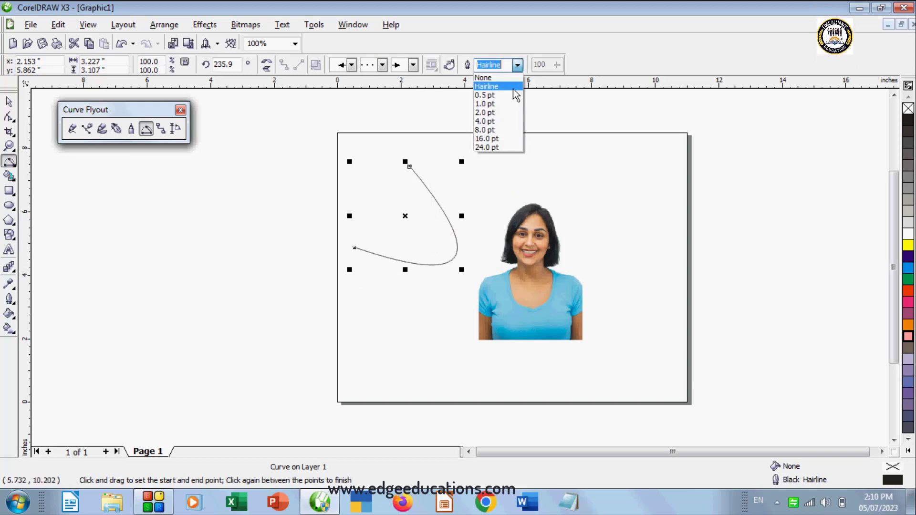
click(498, 142)
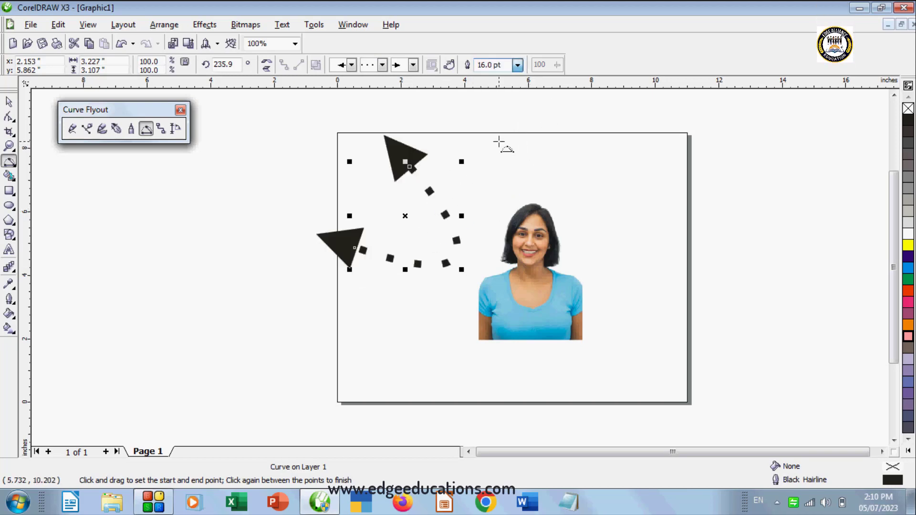
click(517, 65)
click(491, 133)
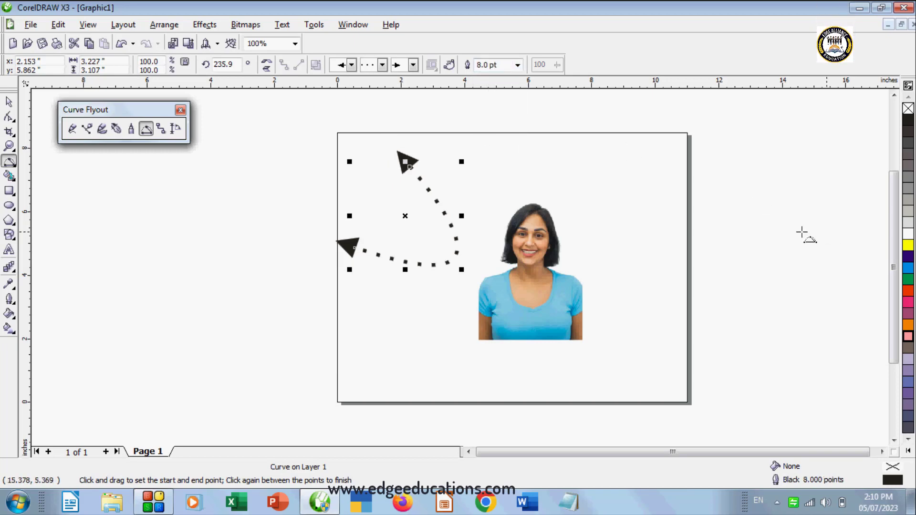
right_click(908, 279)
right_click(907, 305)
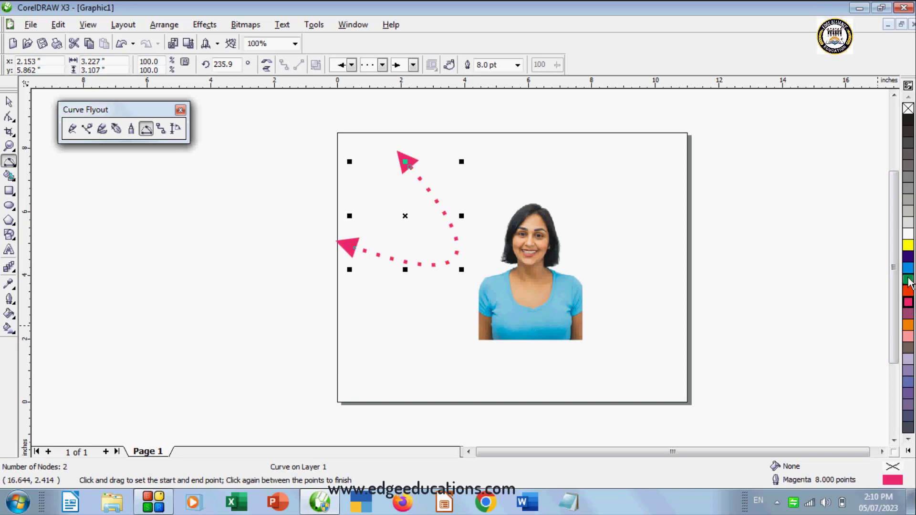
right_click(909, 279)
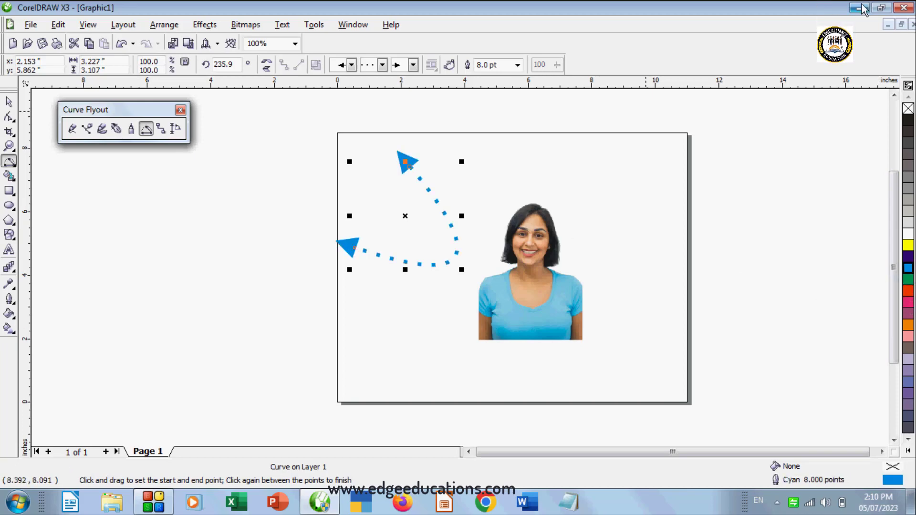
Delete the dotted arrow curve and the woman's photo to empty the page.
click(9, 102)
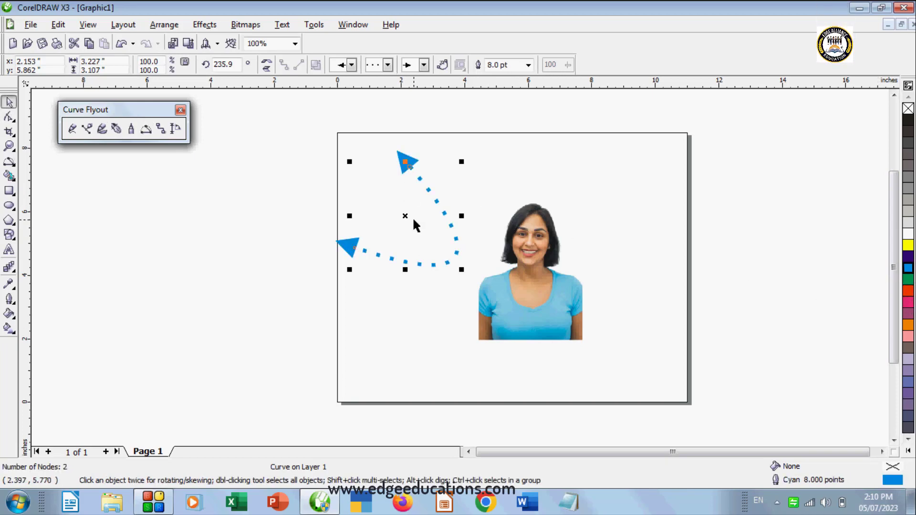
key(Delete)
click(513, 291)
key(Delete)
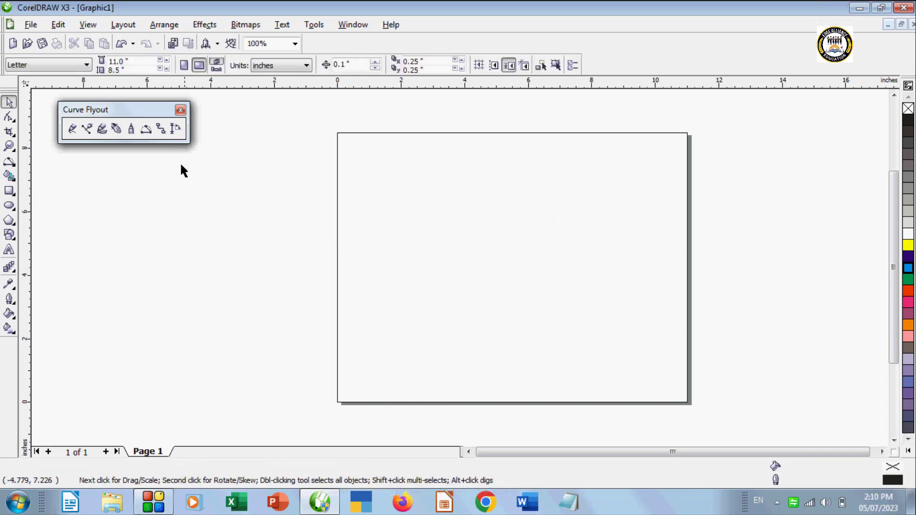
Draw a stepped connector line about 5.7 by 7 in and chain further connectors from its ends into an outline about 8.7 by 7.8 in.
click(161, 129)
drag(452, 323, 560, 372)
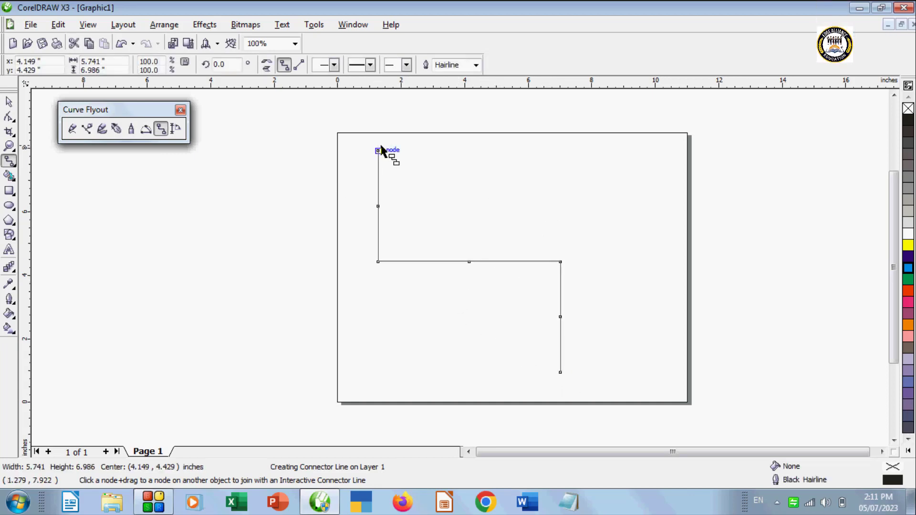
drag(378, 149, 631, 258)
drag(560, 374, 641, 363)
drag(633, 265, 641, 373)
click(634, 259)
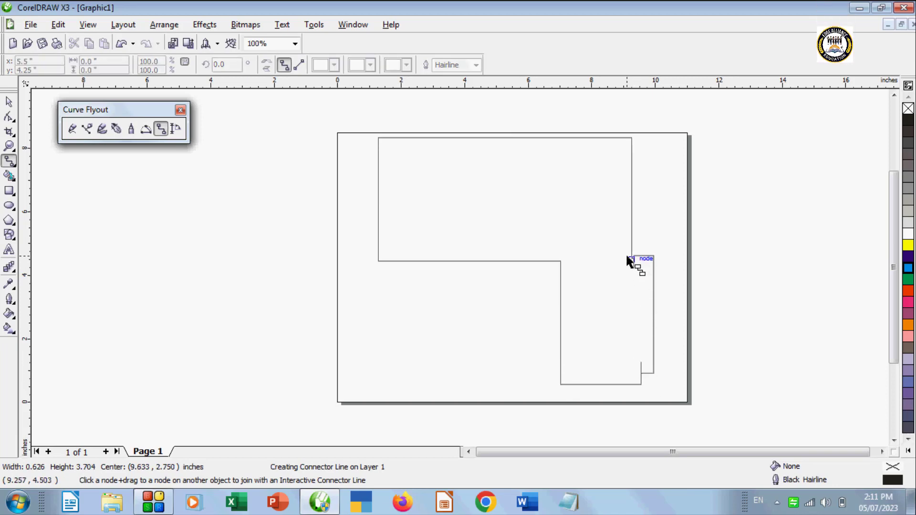
Apply a purple fill and a green outline to the first stepped connector line.
click(14, 102)
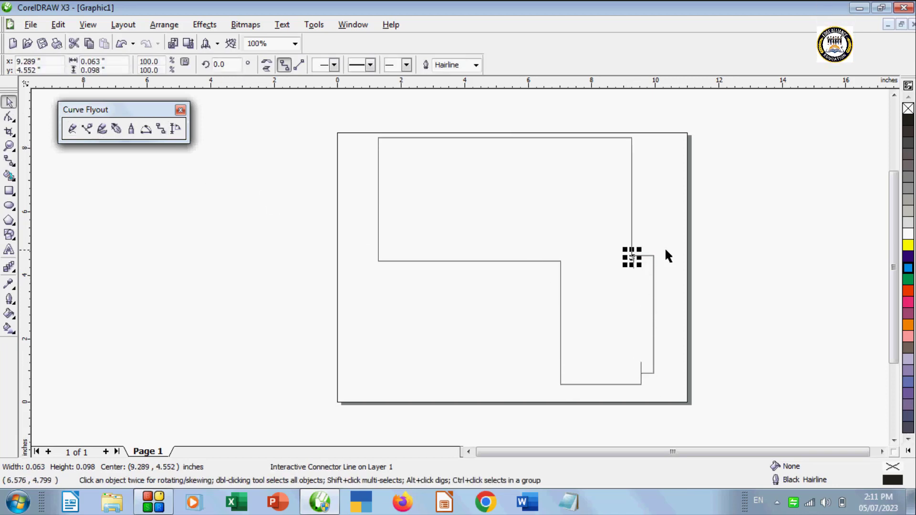
click(616, 288)
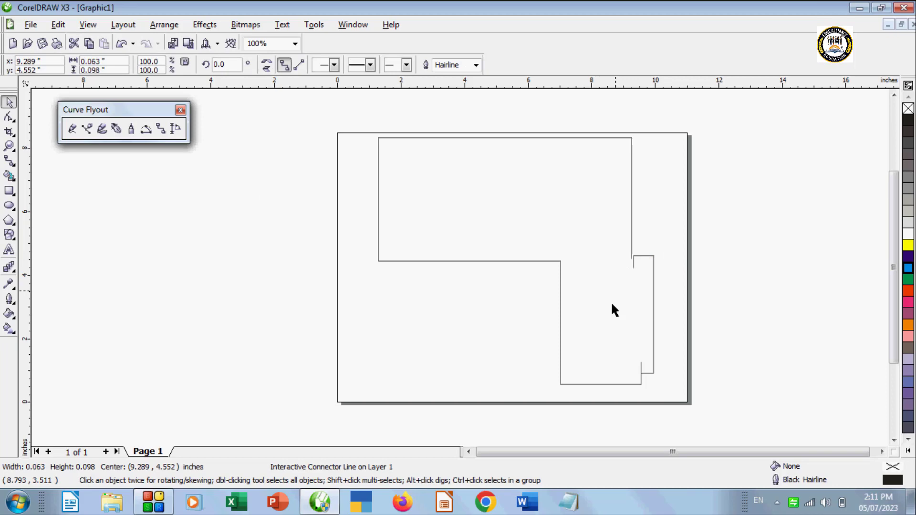
click(559, 261)
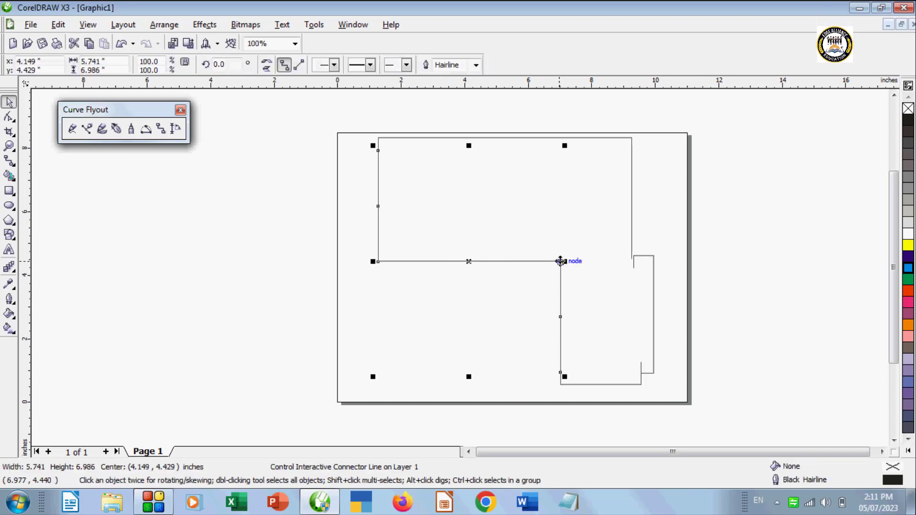
click(908, 279)
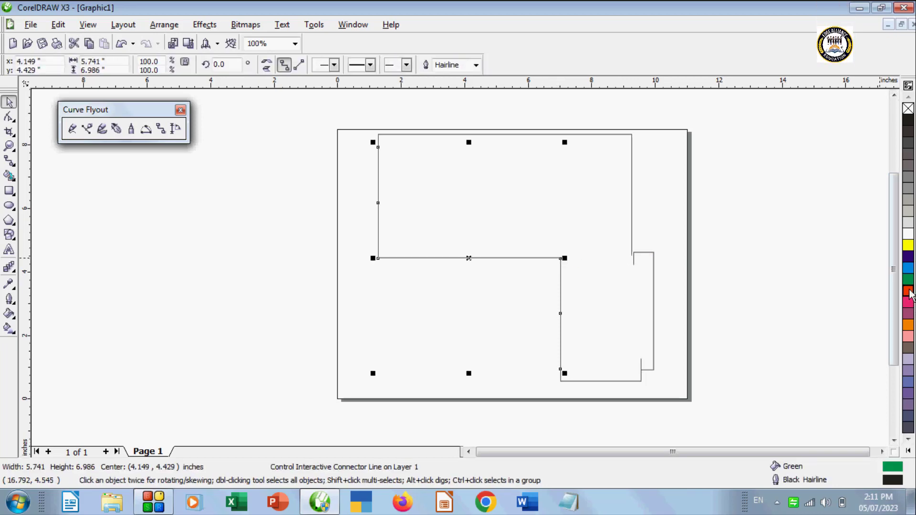
click(907, 314)
right_click(908, 290)
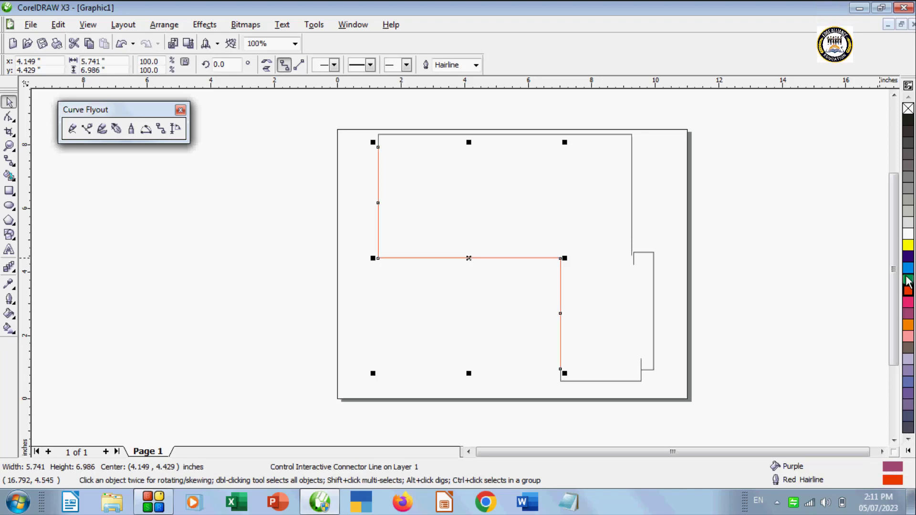
right_click(907, 279)
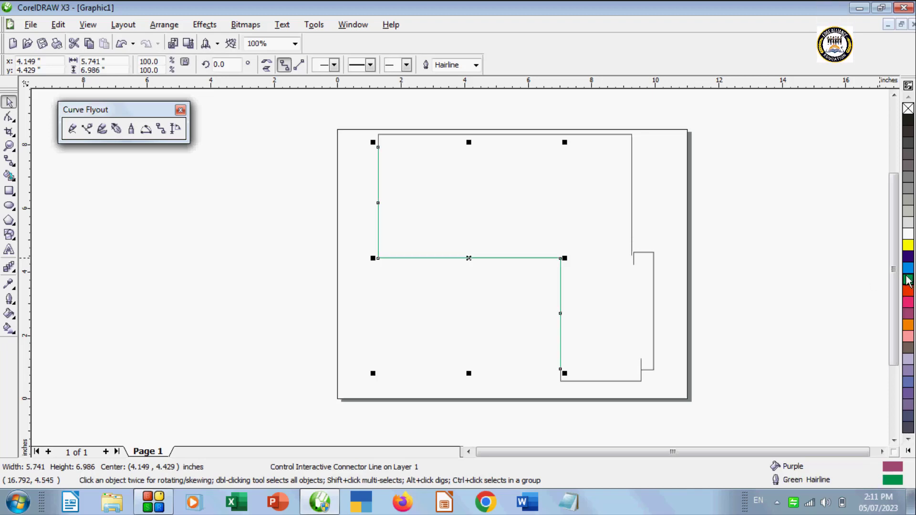
Select all four connector lines together and check whether Close Path is available for them.
click(630, 254)
click(633, 252)
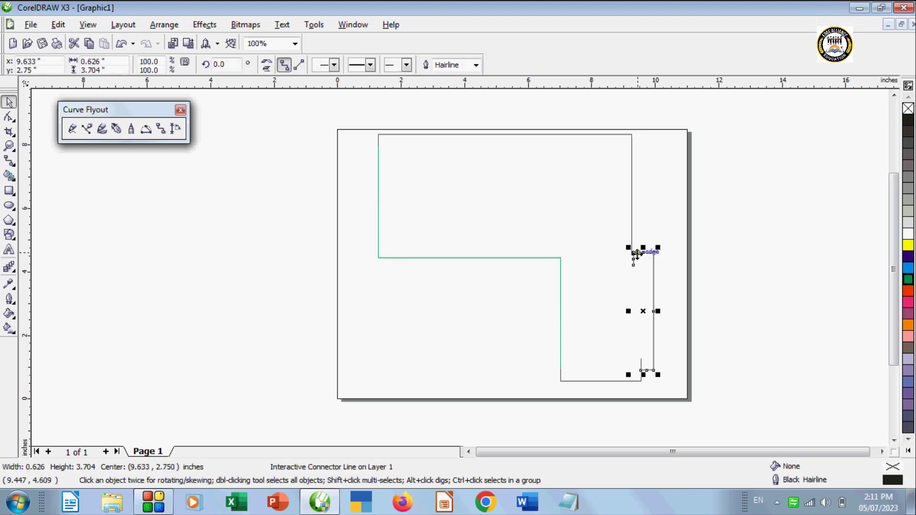
click(647, 213)
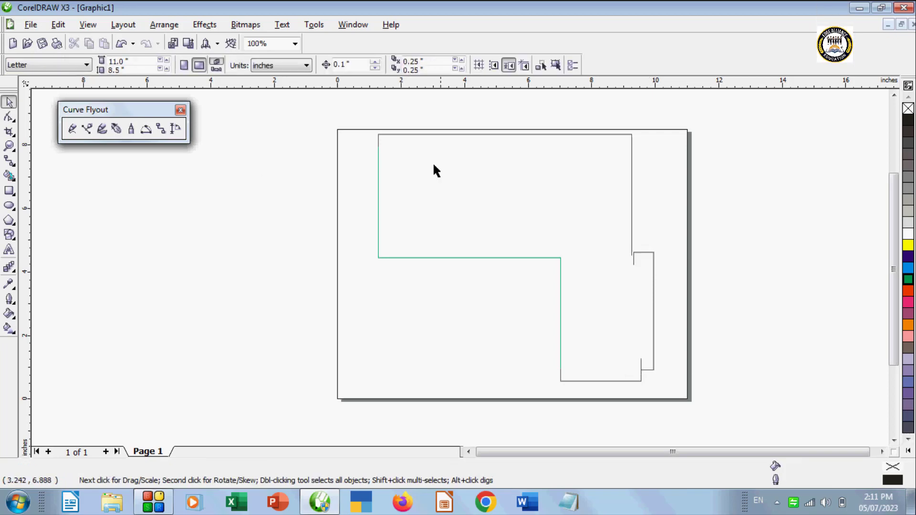
mouse_move(350, 125)
mouse_down()
mouse_move(548, 323)
mouse_move(678, 400)
mouse_up()
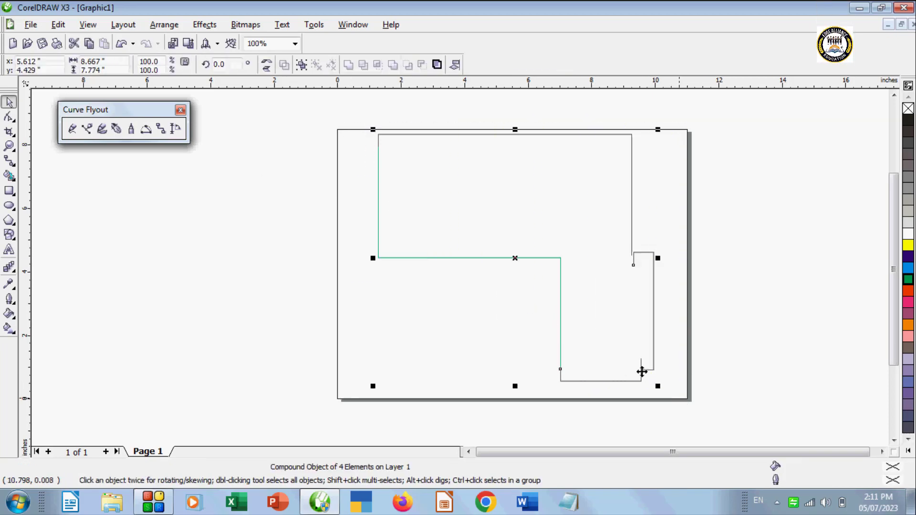
click(172, 24)
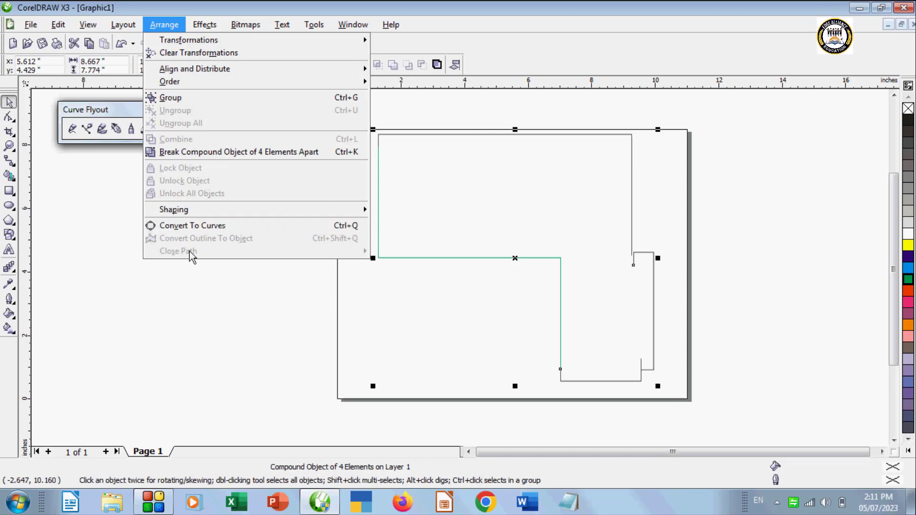
click(194, 263)
click(193, 293)
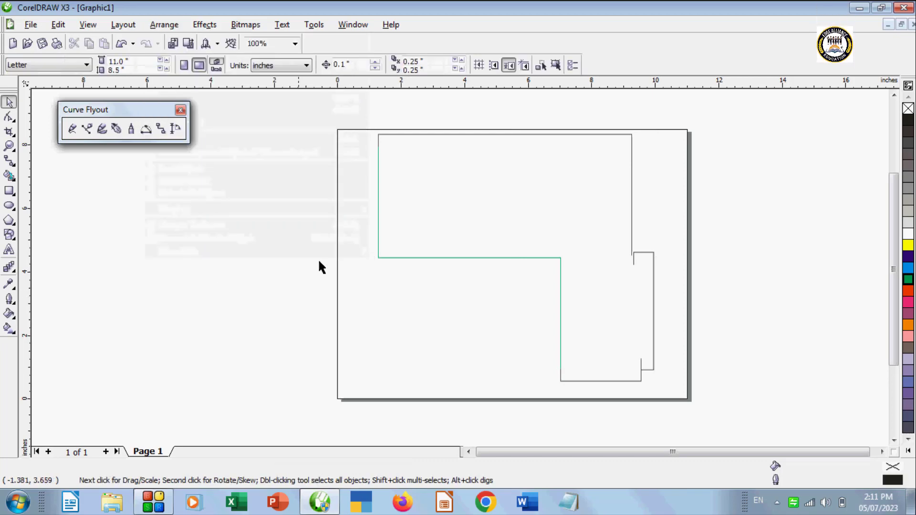
Reselect the whole group of connector lines and delete it from the page.
scroll(570, 318, down, 1)
mouse_move(570, 317)
mouse_down()
mouse_move(789, 420)
mouse_move(575, 372)
mouse_up()
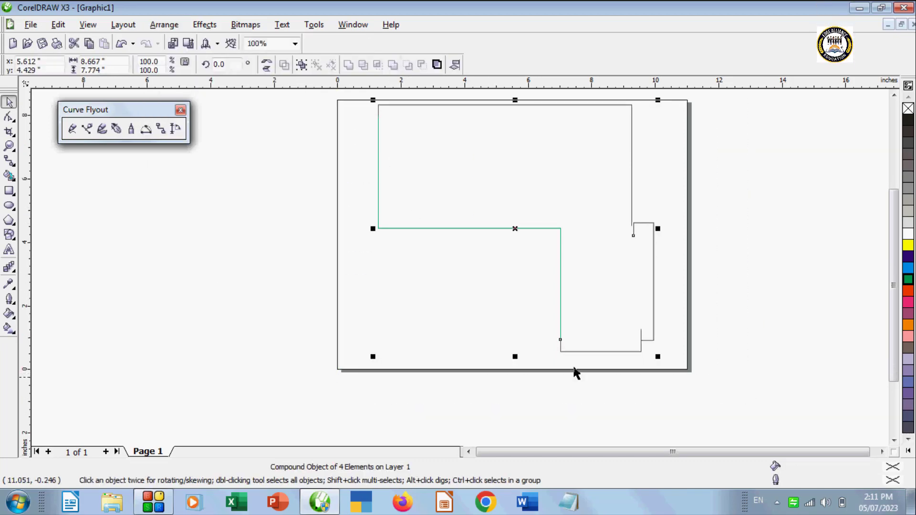
click(152, 27)
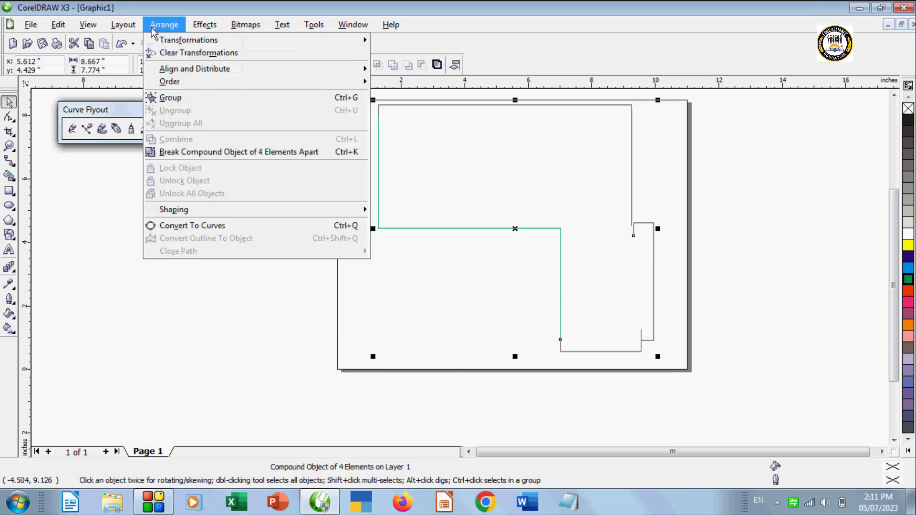
click(245, 328)
key(Delete)
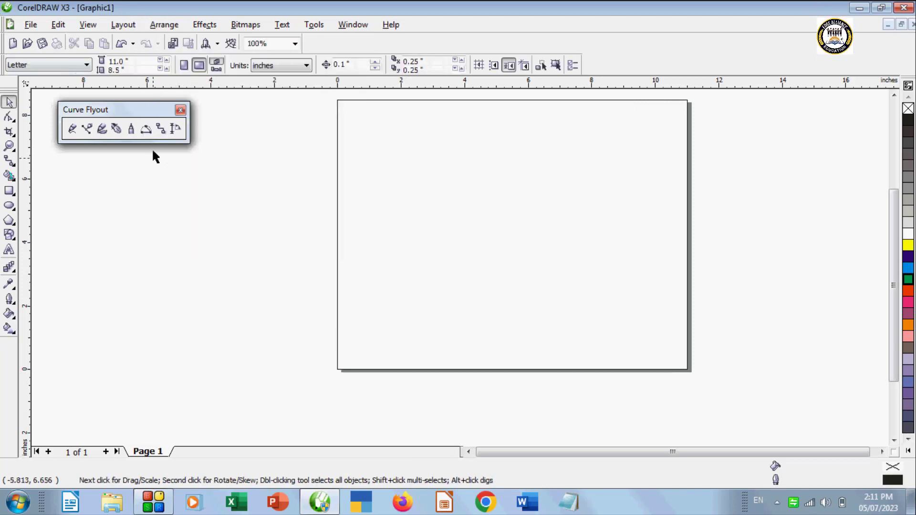
Draw a vertical dimension about 4.9 in tall in the left half of the page, with its text below the dimension line.
click(176, 131)
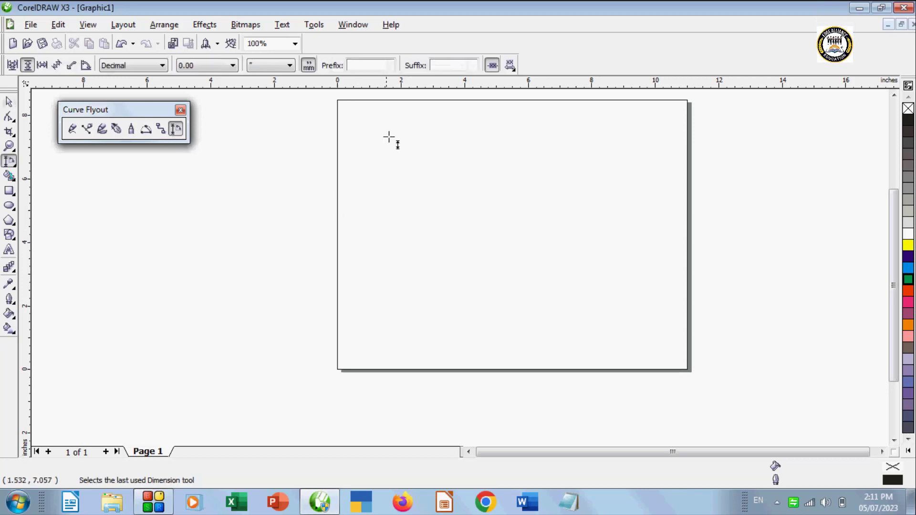
drag(394, 129, 509, 287)
click(439, 304)
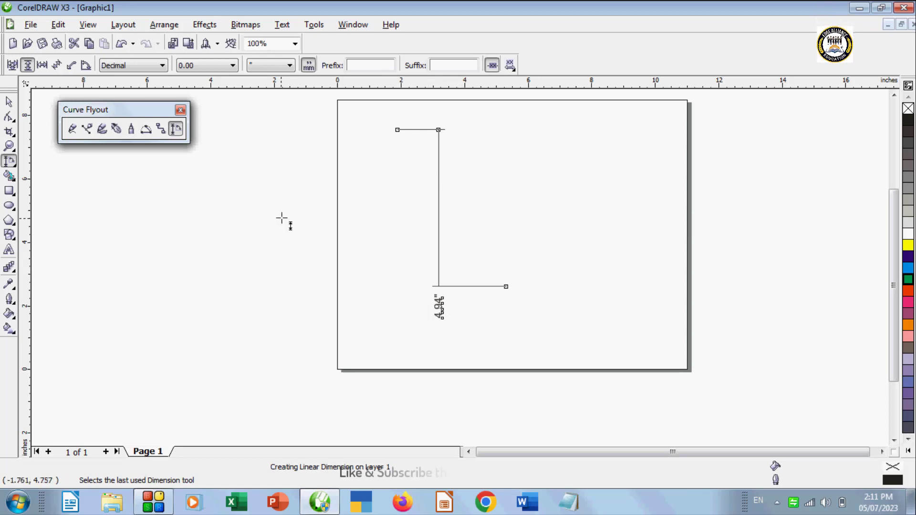
Delete the vertical dimension and import Untitled-1.psd onto the page at about 6.8 by 5.1 in.
key(space)
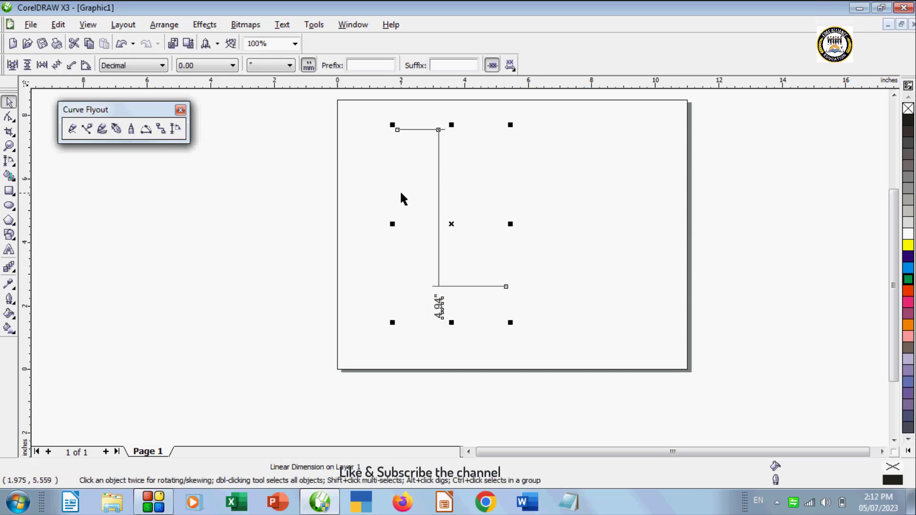
key(Delete)
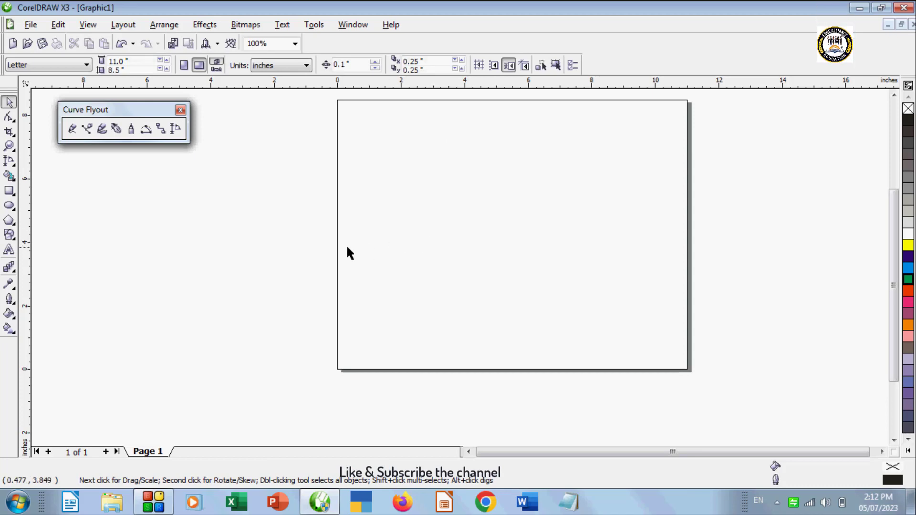
key(ctrl+i)
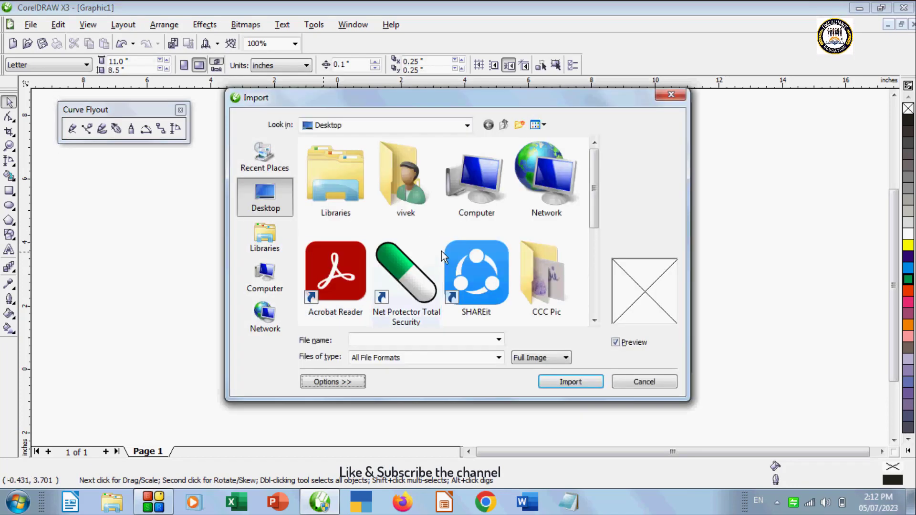
drag(593, 205, 579, 286)
click(527, 301)
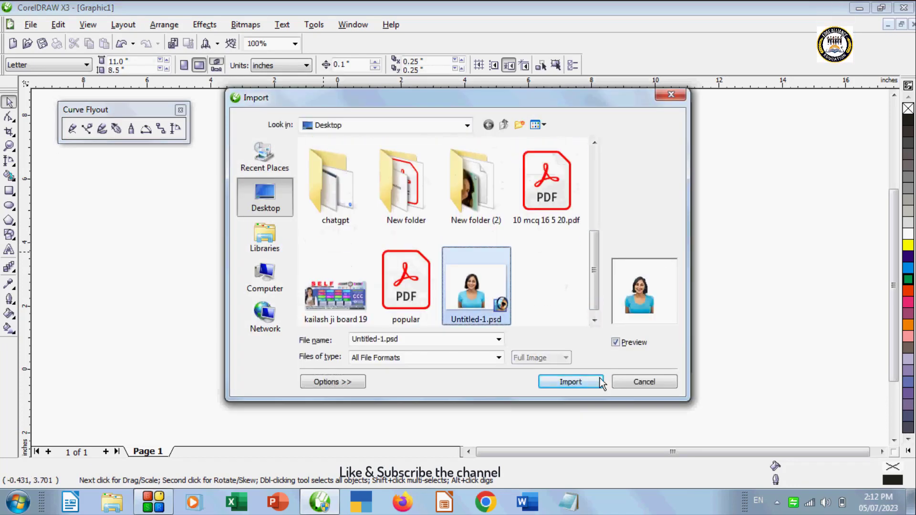
click(568, 382)
drag(387, 143, 604, 308)
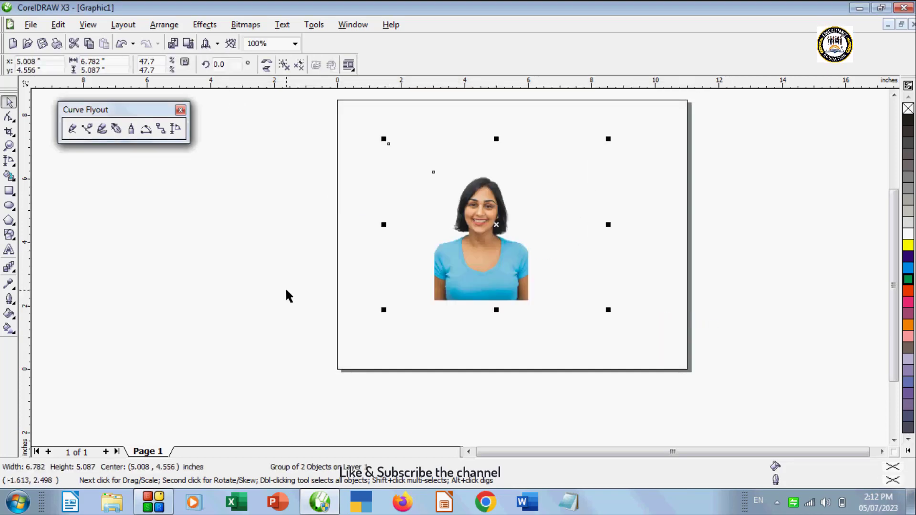
click(286, 296)
Draw a vertical dimension about 1.56 in tall from the photo's bottom-left corner up along its left edge.
click(174, 130)
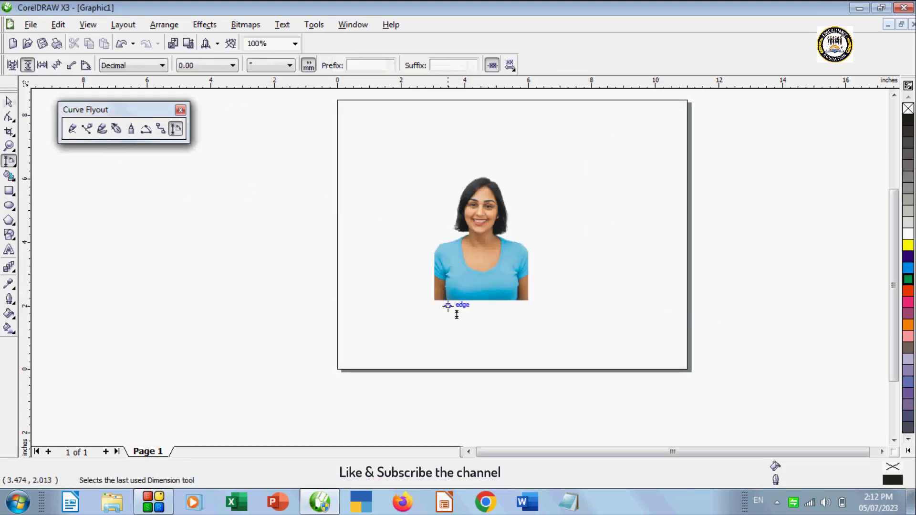
click(435, 300)
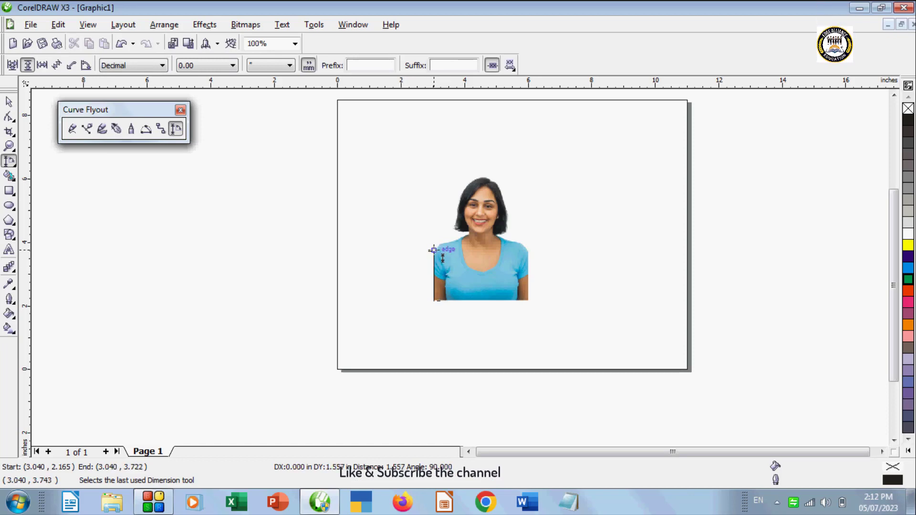
click(433, 250)
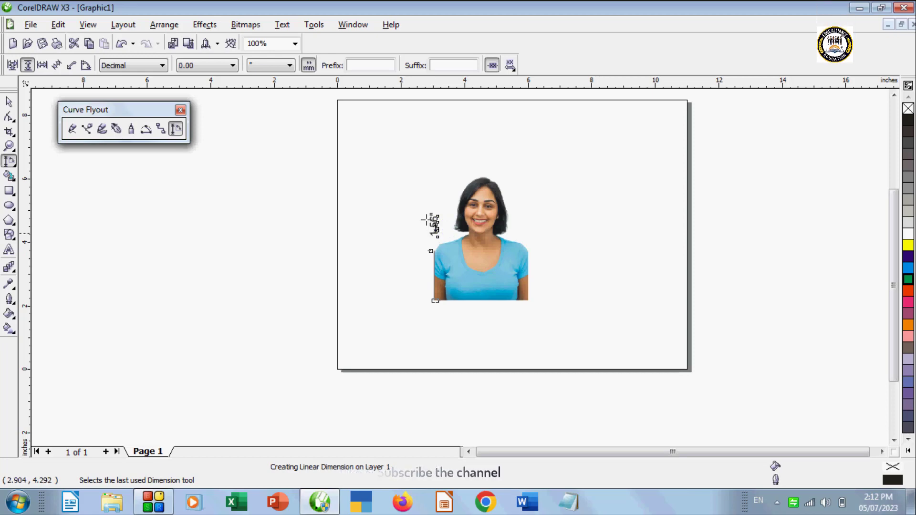
Delete the dimension beside the photo and the photo itself from the page.
click(10, 103)
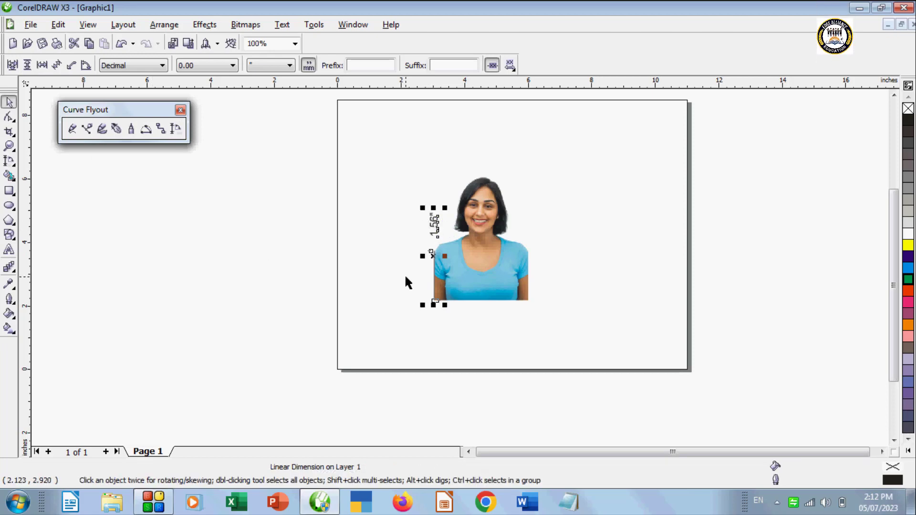
key(Delete)
click(470, 279)
key(Delete)
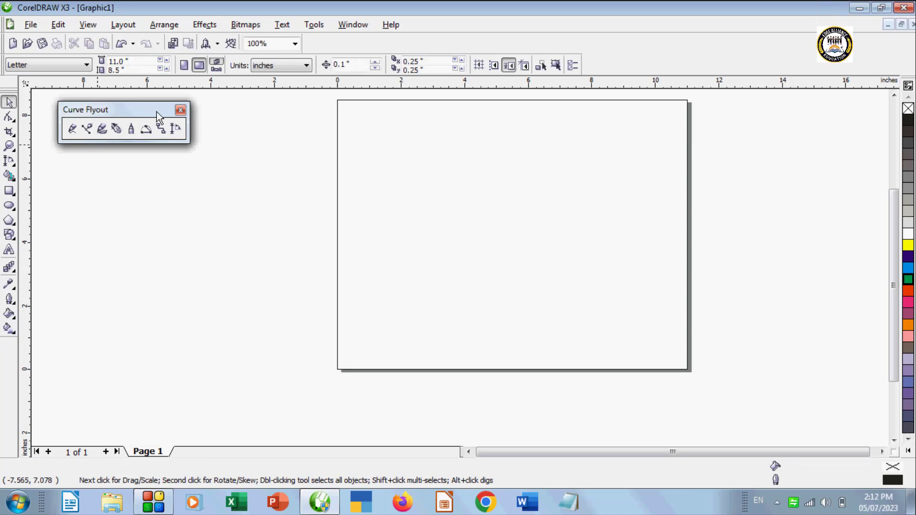
Close the floating Curve flyout and detach the Smart tools flyout as a floating toolbar beside the page.
click(181, 109)
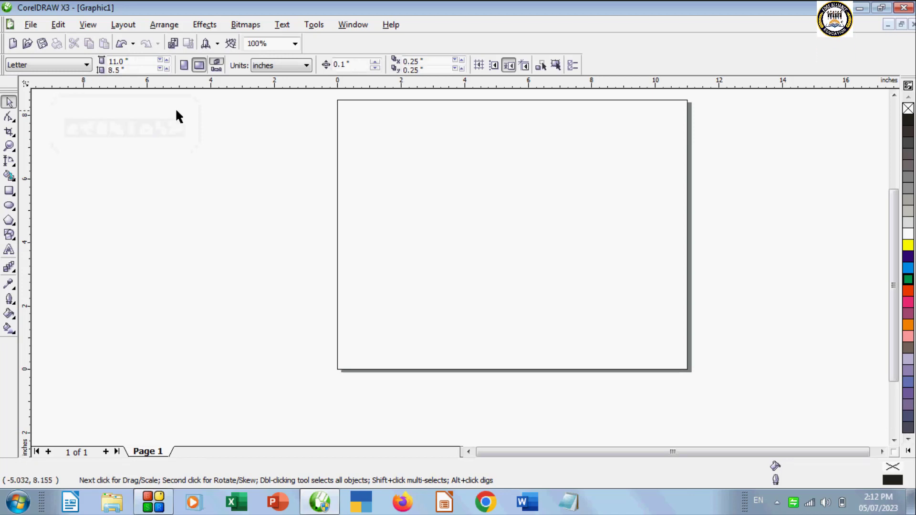
click(10, 176)
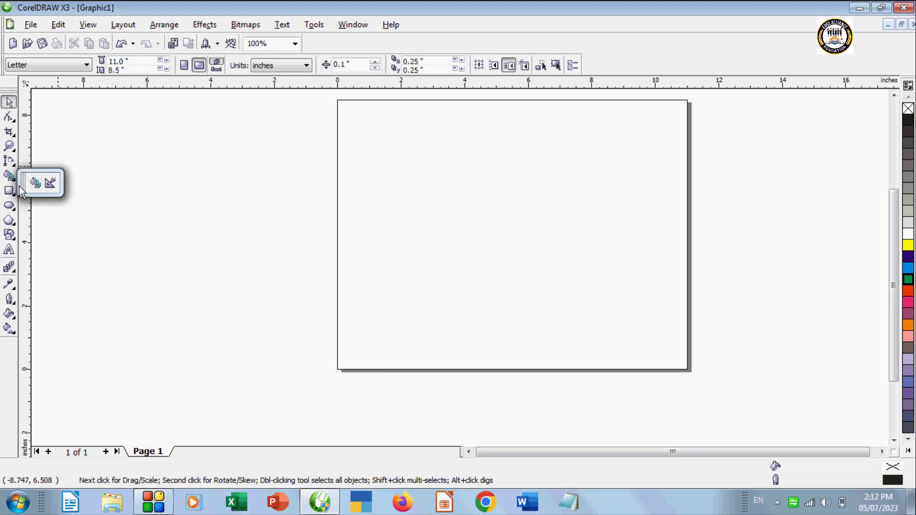
drag(23, 186, 79, 137)
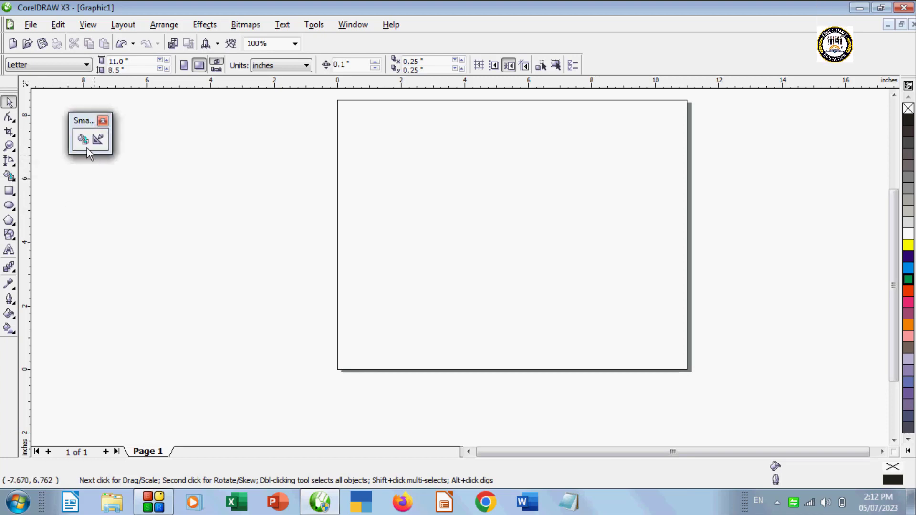
drag(81, 123, 81, 117)
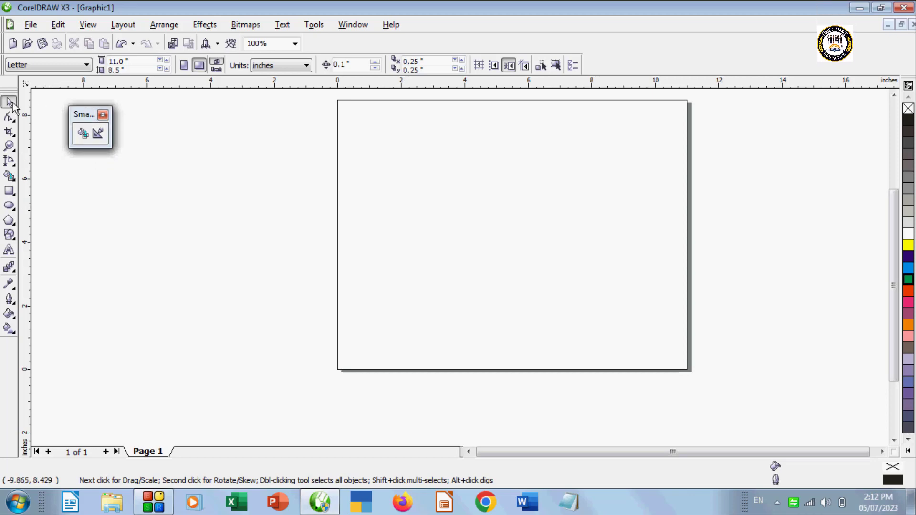
Draw a nearly circular ellipse about 4.05 by 3.93 in in the page's upper left area and fill it with magenta.
click(13, 197)
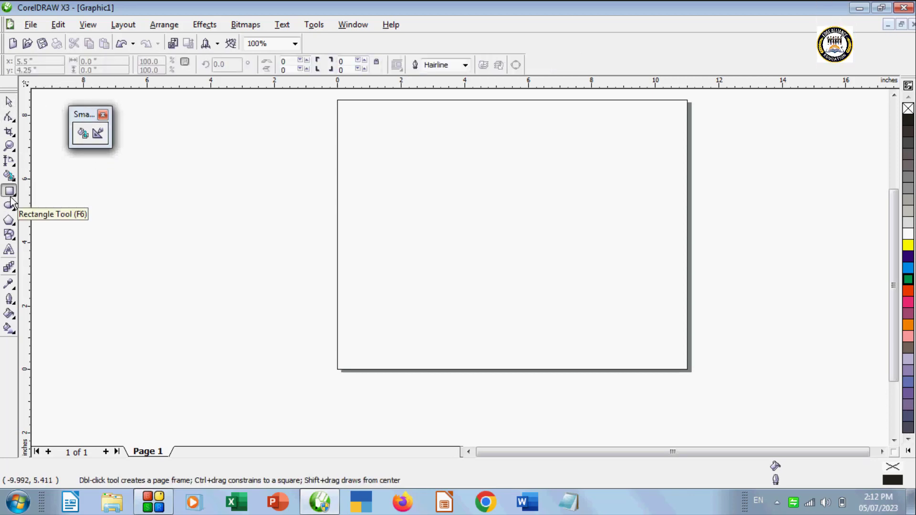
click(11, 210)
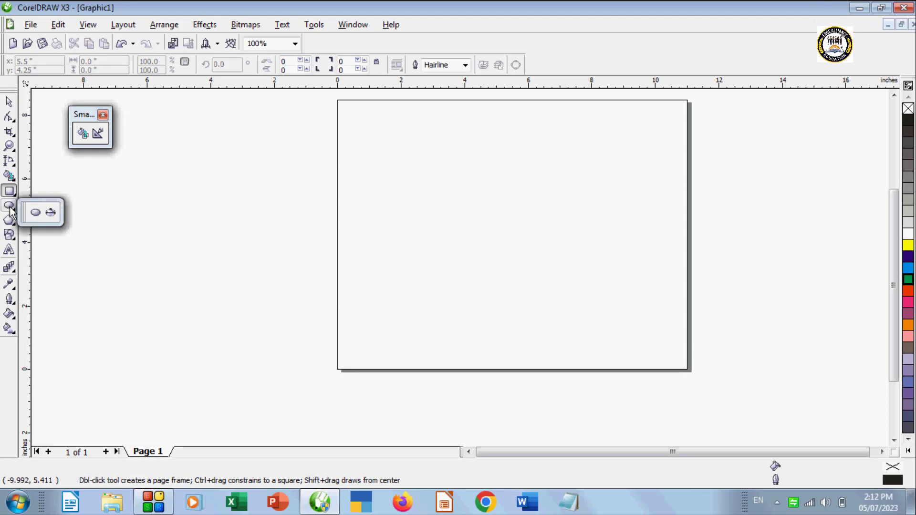
click(37, 216)
drag(399, 143, 528, 268)
click(908, 291)
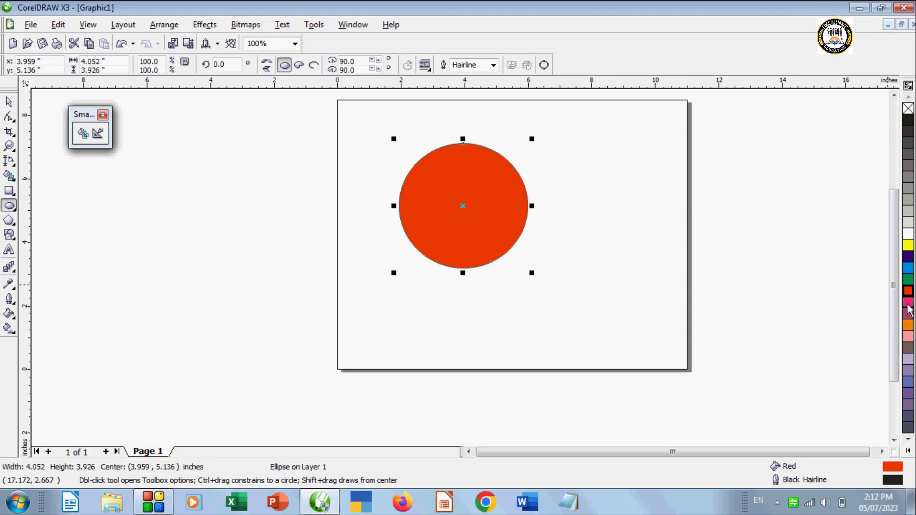
click(908, 302)
Use Smart Fill to give the ellipse a cyan fill and a yellow hairline outline.
click(84, 134)
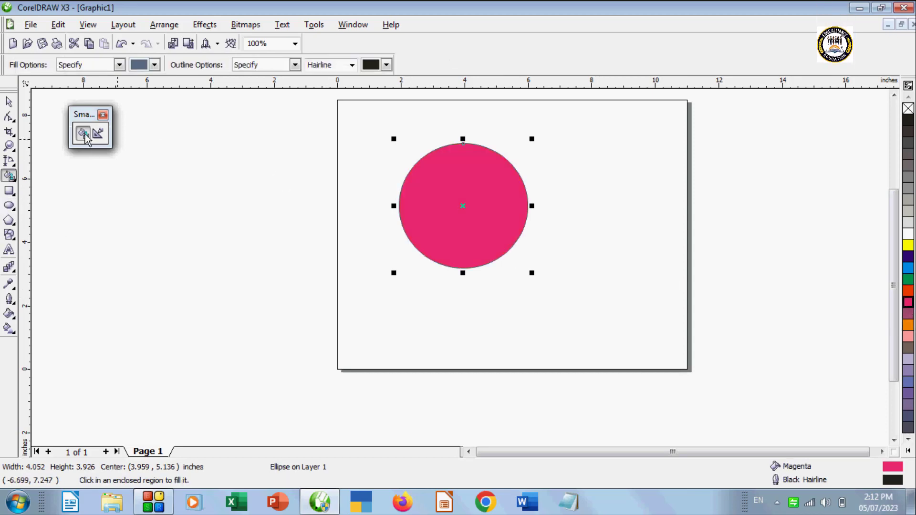
drag(85, 115, 48, 125)
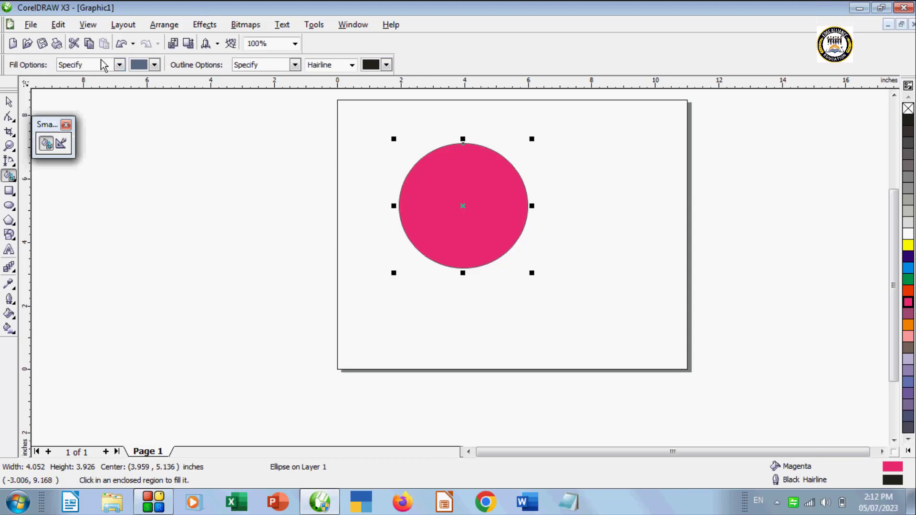
click(153, 65)
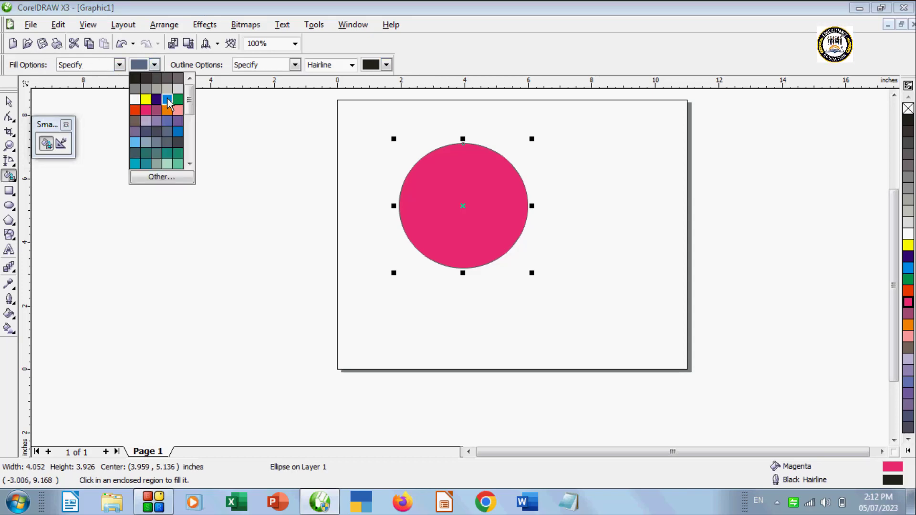
click(167, 100)
click(386, 65)
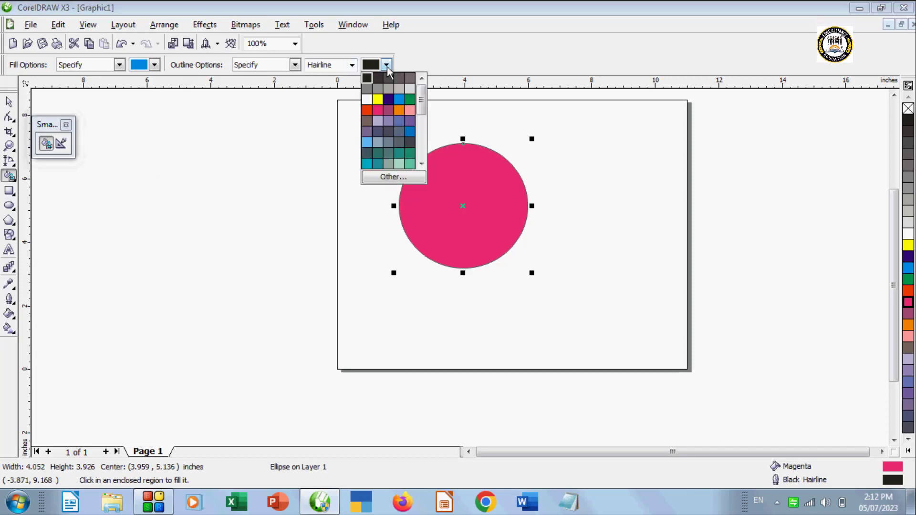
click(377, 100)
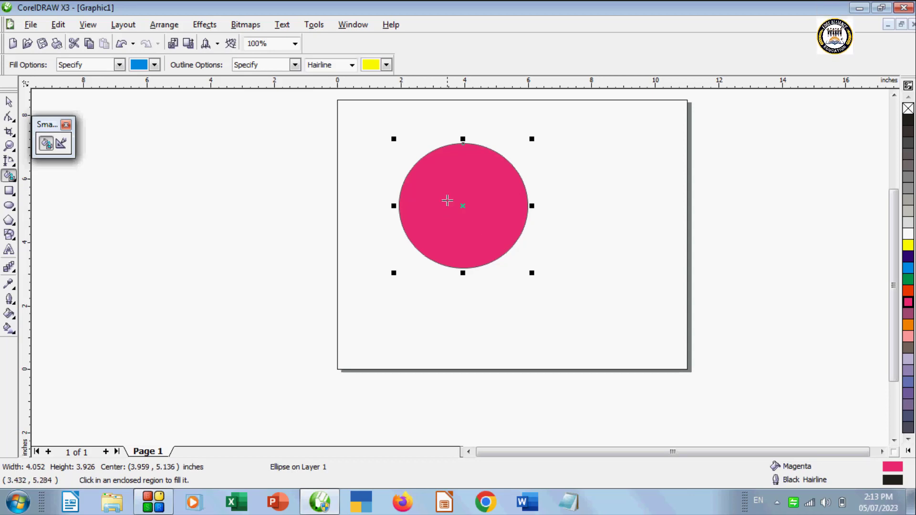
click(447, 200)
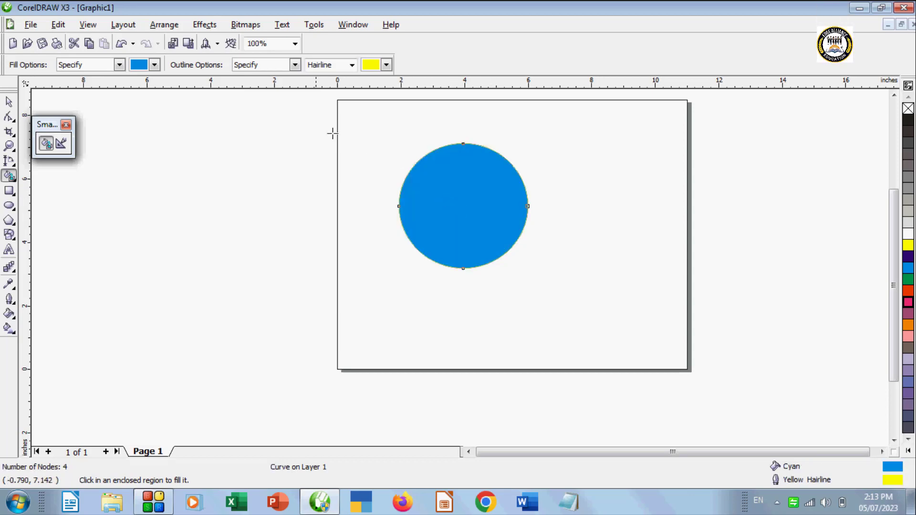
Try the 16 pt, 24 pt and hairline outline widths for Smart Fill and settle on 16 pt.
click(352, 65)
click(335, 139)
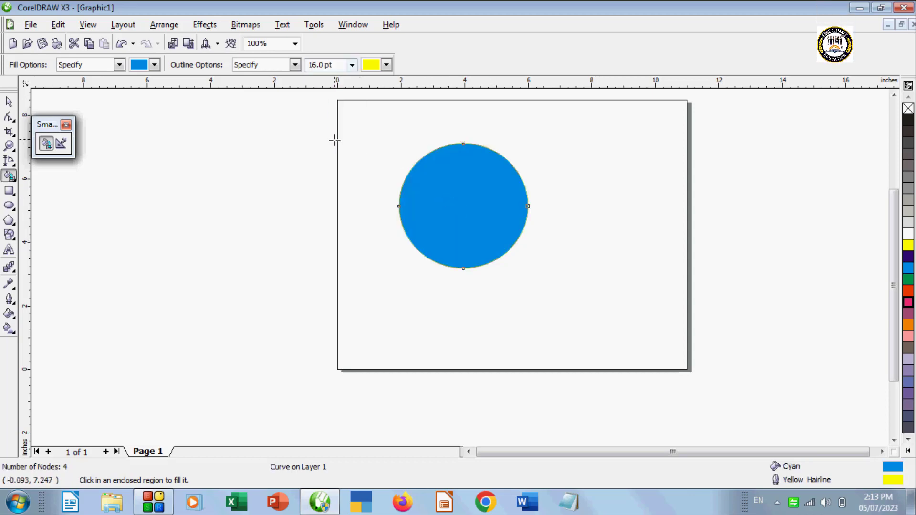
click(352, 65)
click(323, 147)
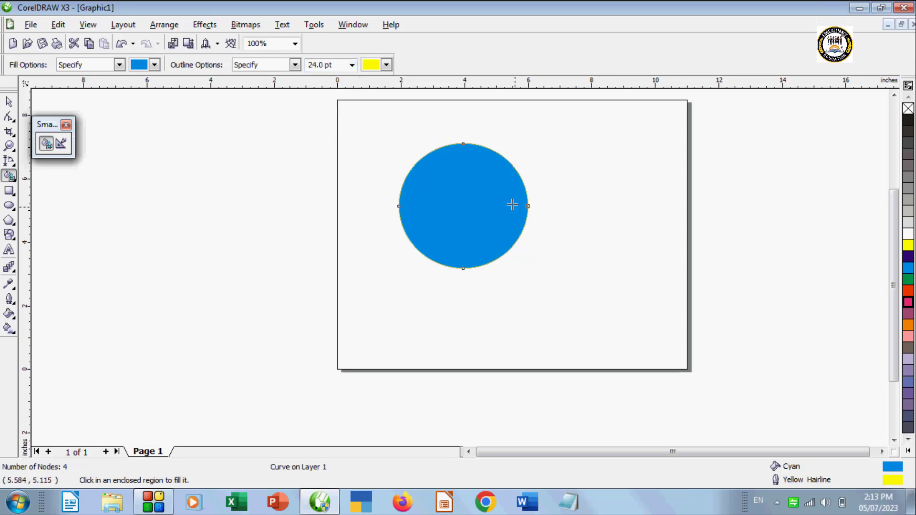
click(352, 65)
scroll(334, 110, up, 5)
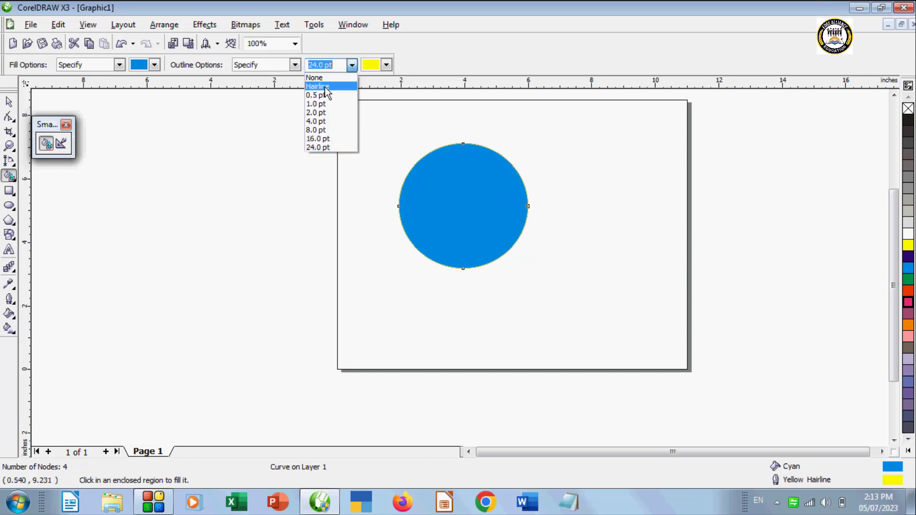
click(327, 82)
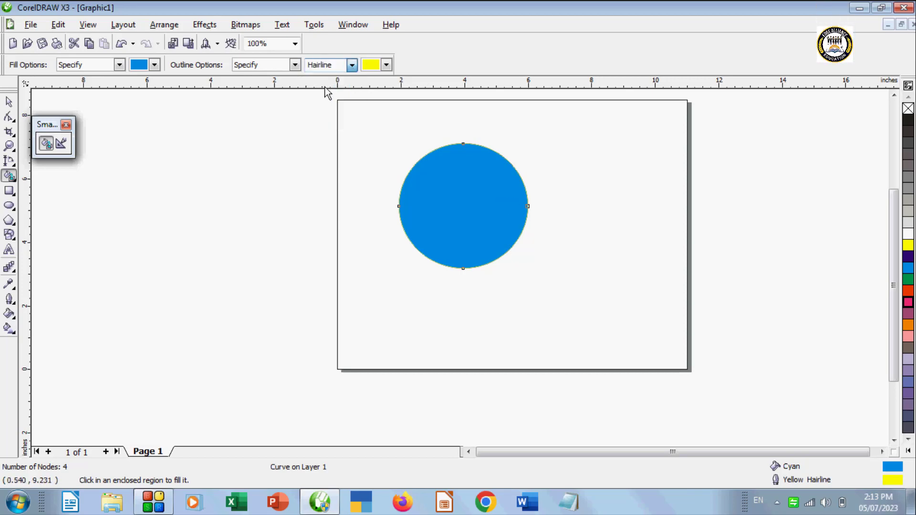
click(352, 64)
click(324, 140)
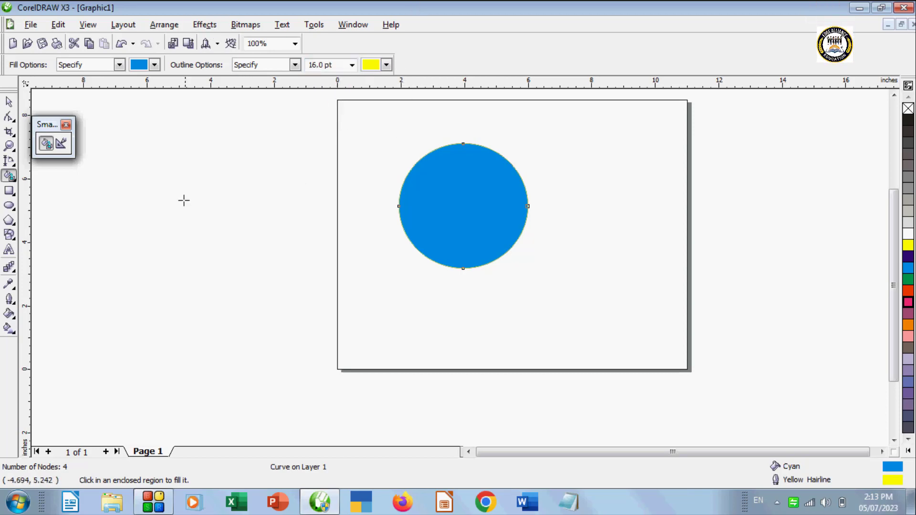
Set the outline width of the cyan ellipse to 24 pt.
click(10, 102)
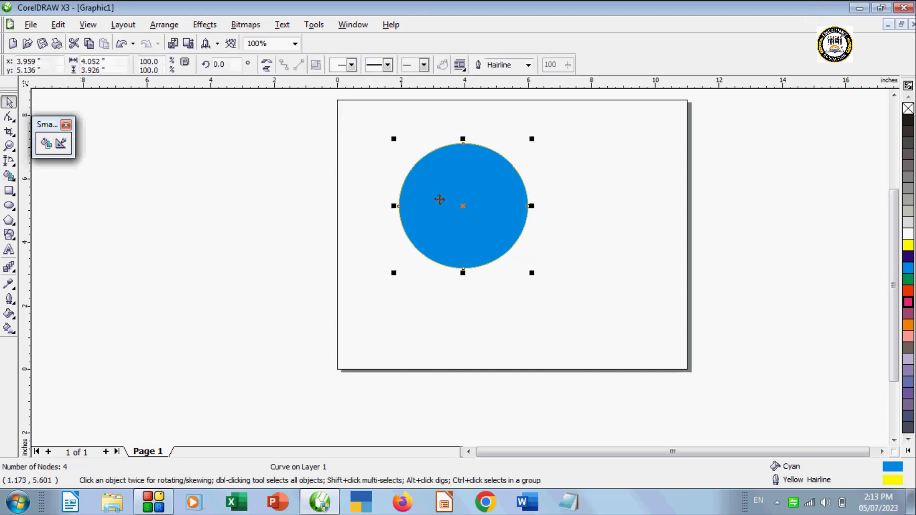
click(528, 65)
click(518, 148)
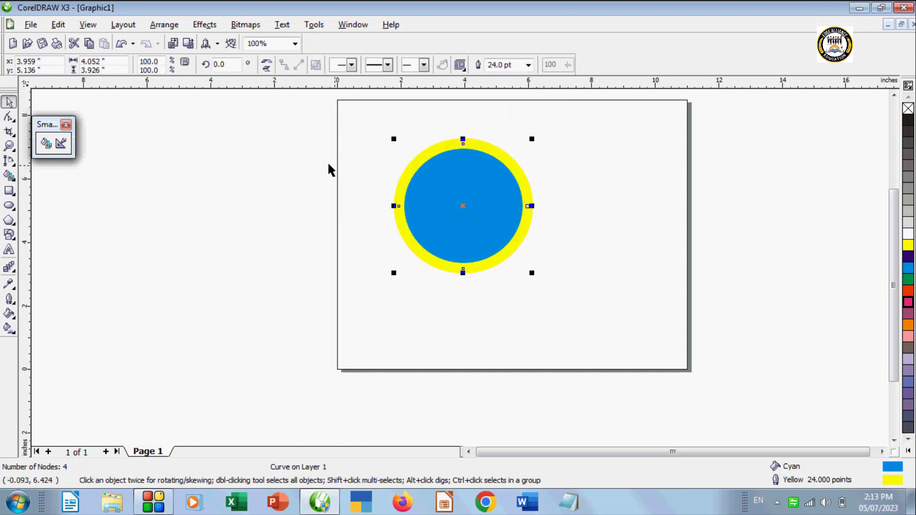
Smart Fill the ellipse with magenta and a pink outline 16 pt wide.
click(47, 143)
click(154, 65)
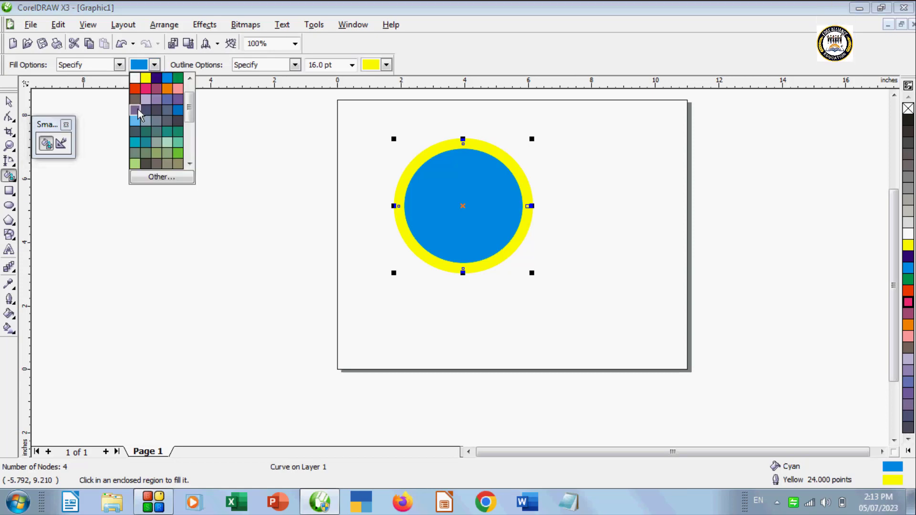
click(156, 89)
click(386, 65)
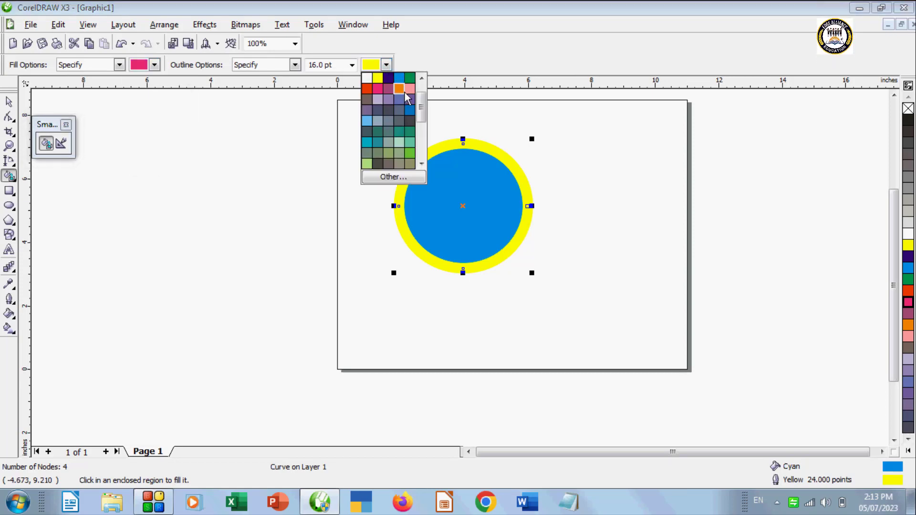
click(407, 90)
click(465, 211)
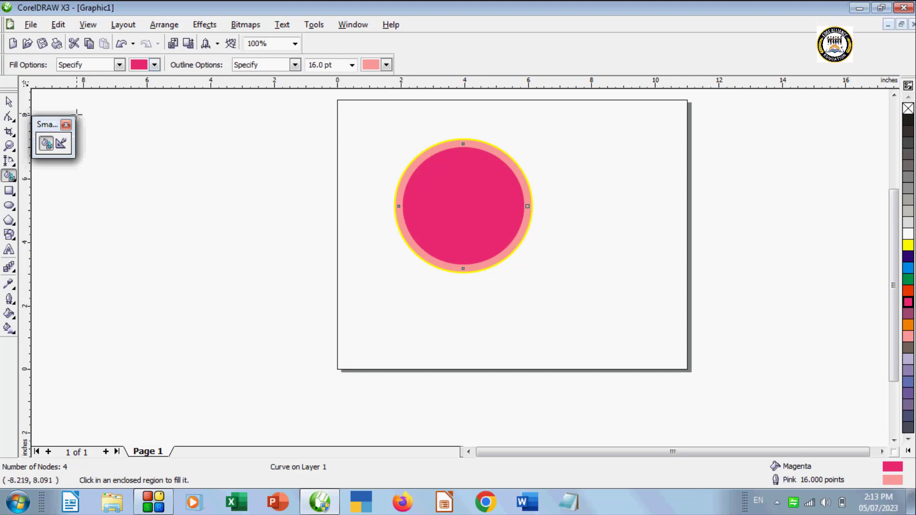
Smart Fill the ellipse with chalk yellow and a navy blue outline 16 pt wide.
click(150, 67)
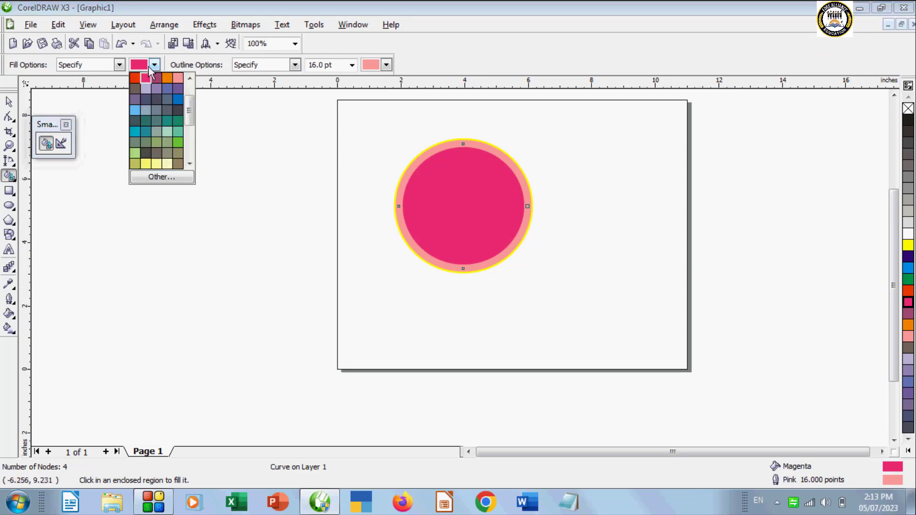
click(154, 163)
click(386, 65)
click(381, 101)
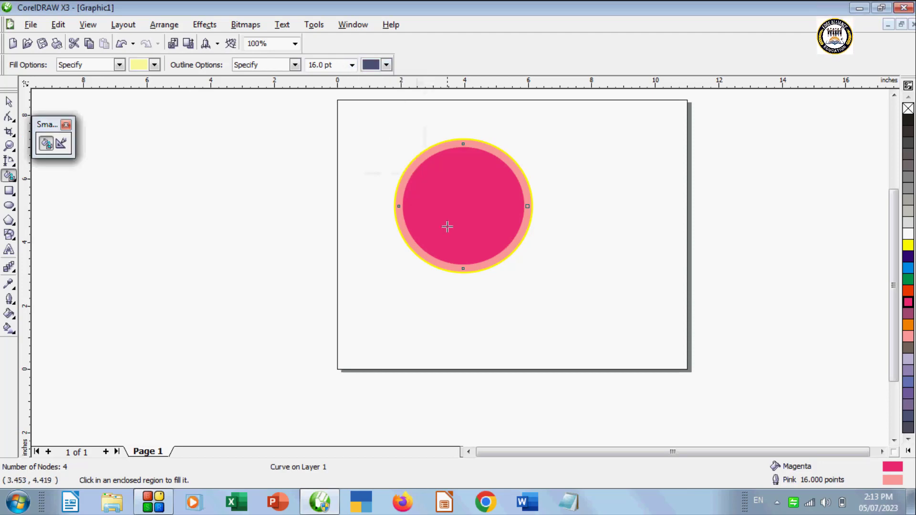
click(447, 225)
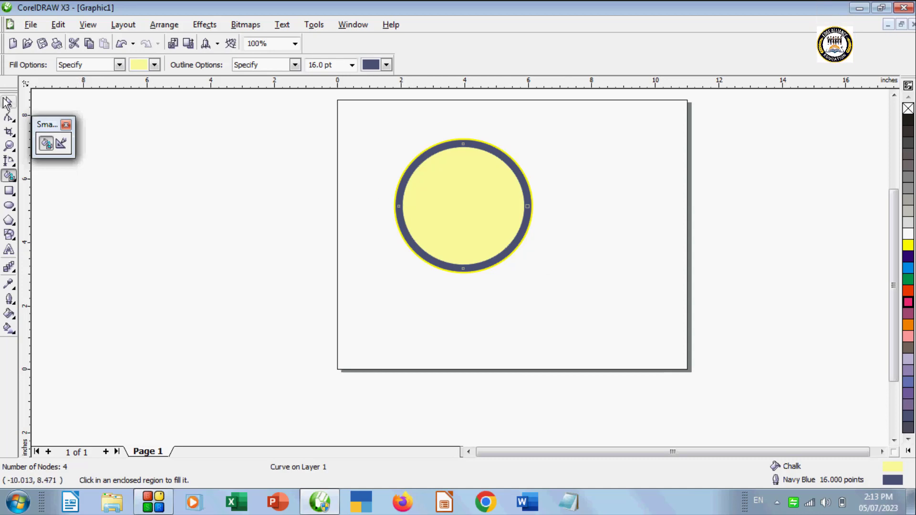
Pull the four stacked ellipses apart, moving the chalk one left of the page, two toward its right edge and the original to its lower-left corner.
click(10, 103)
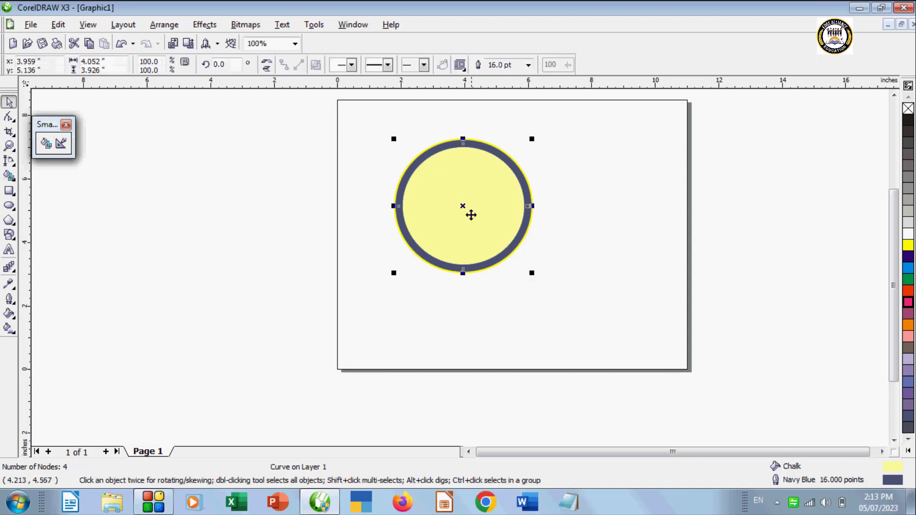
drag(461, 218, 147, 231)
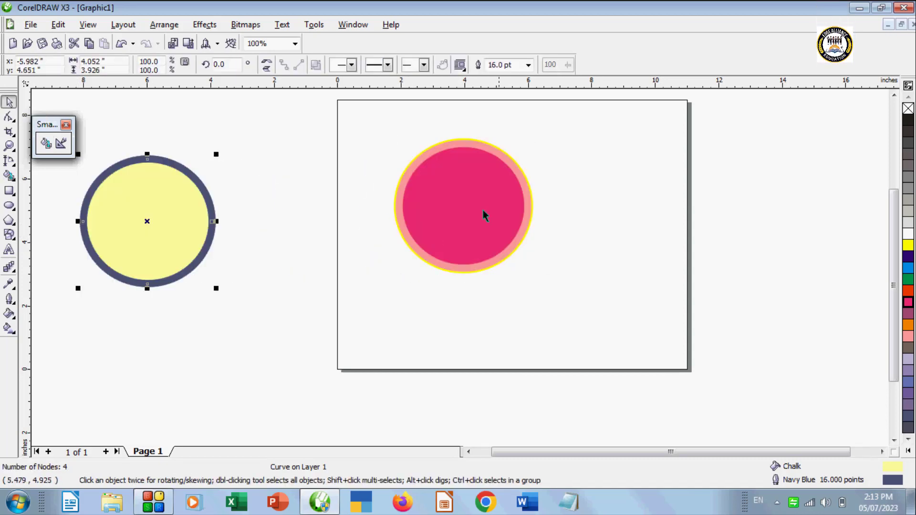
click(468, 209)
drag(464, 205, 740, 197)
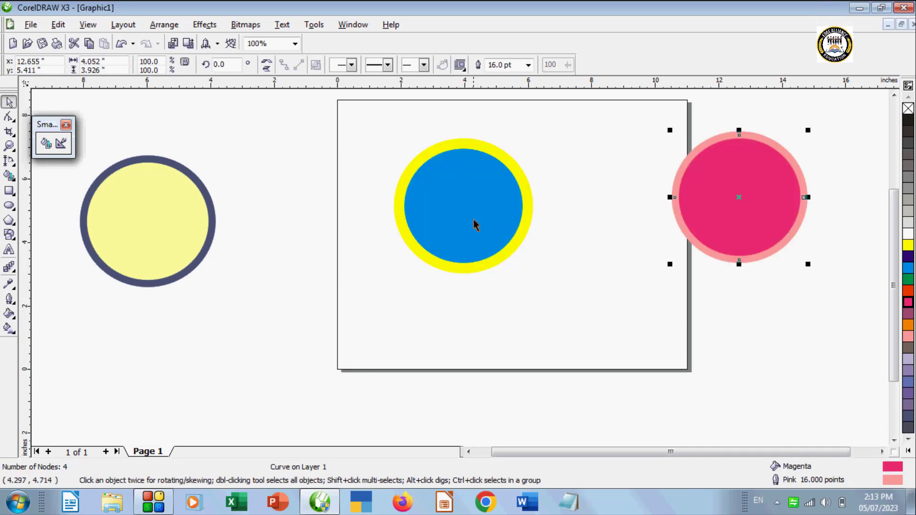
click(468, 206)
drag(468, 207, 743, 359)
click(477, 221)
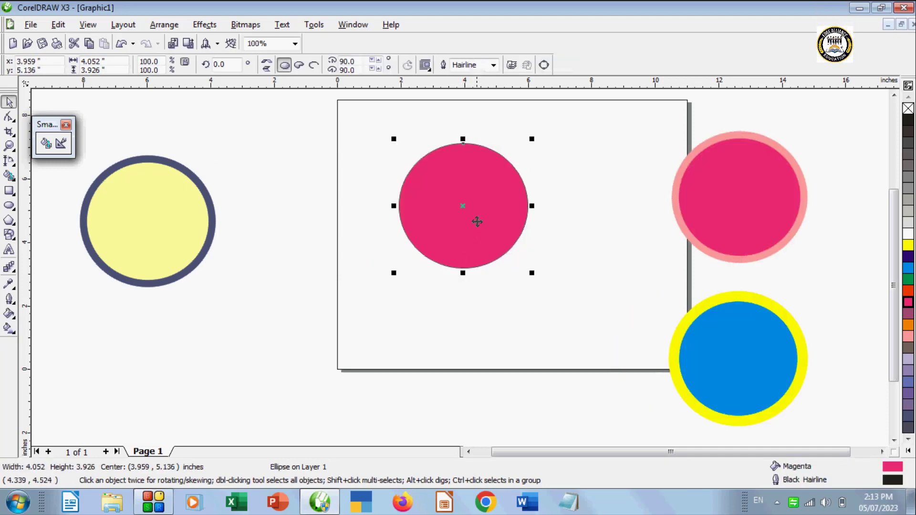
drag(465, 208, 316, 352)
Rearrange the four separated ellipses so they are spread out over the page without overlapping.
click(754, 206)
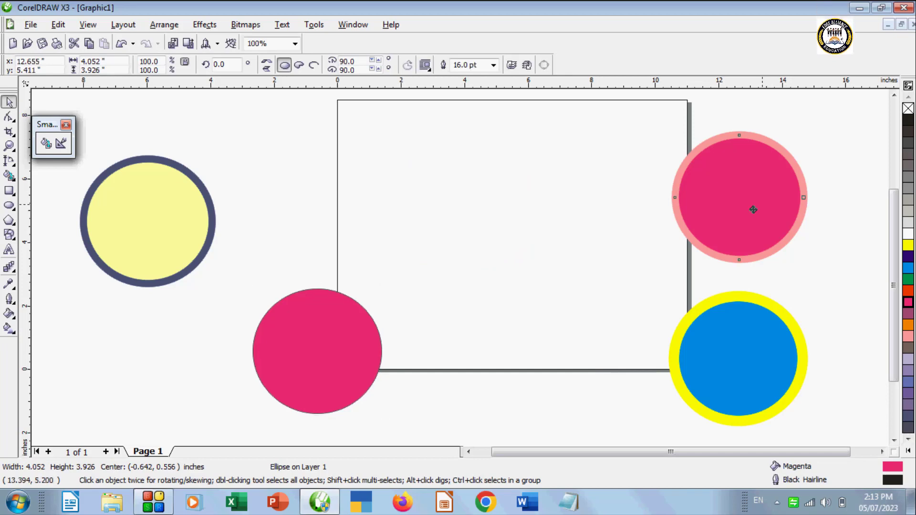
drag(755, 206, 499, 185)
drag(779, 360, 715, 214)
drag(317, 358, 546, 334)
drag(157, 228, 382, 277)
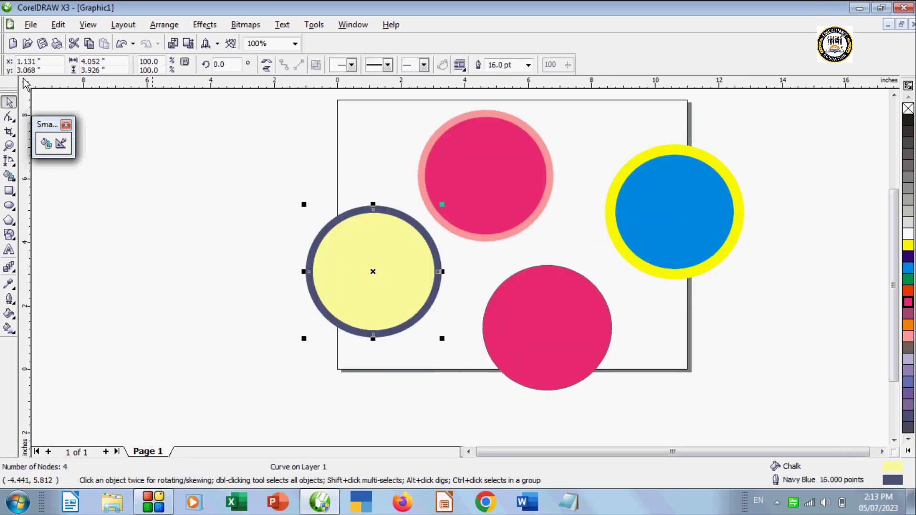
key(F10)
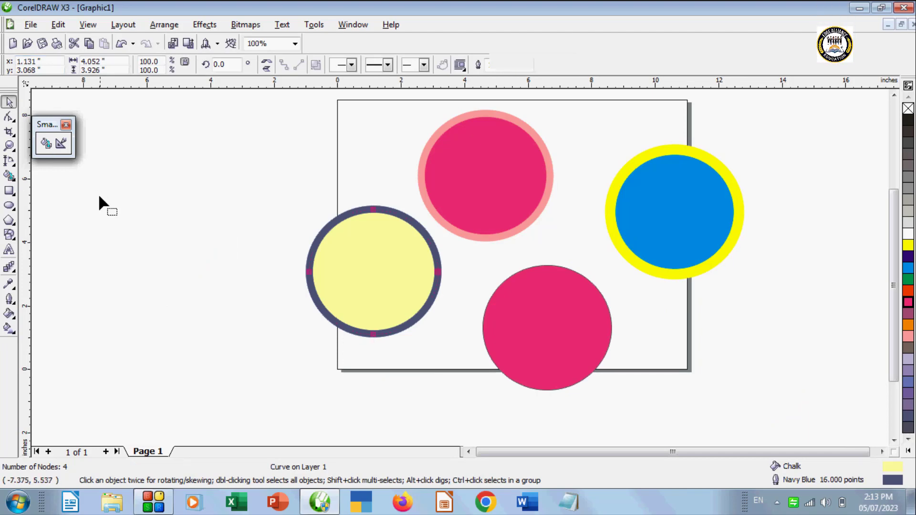
click(8, 102)
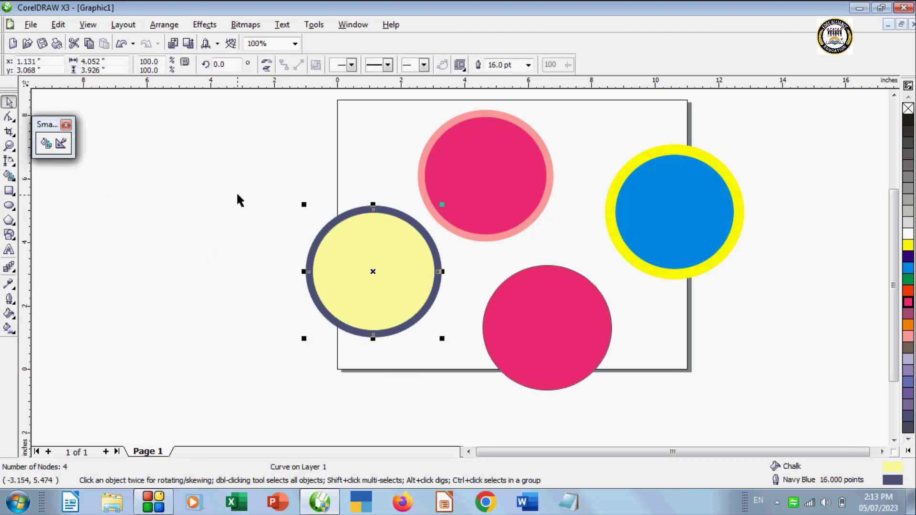
key(F10)
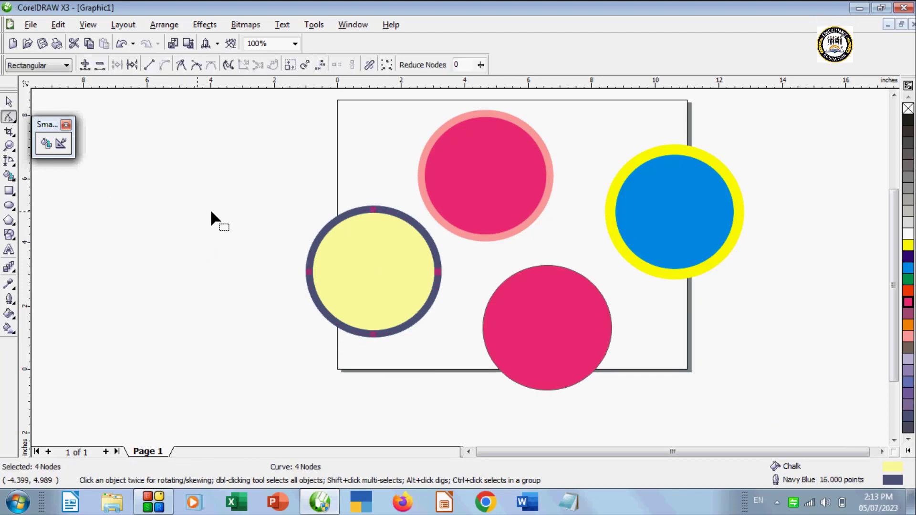
click(10, 102)
key(F10)
click(8, 102)
Delete all four ellipses from the drawing, including the plain magenta one.
mouse_move(242, 108)
mouse_down()
mouse_move(654, 331)
mouse_move(771, 382)
mouse_up()
key(Delete)
click(539, 326)
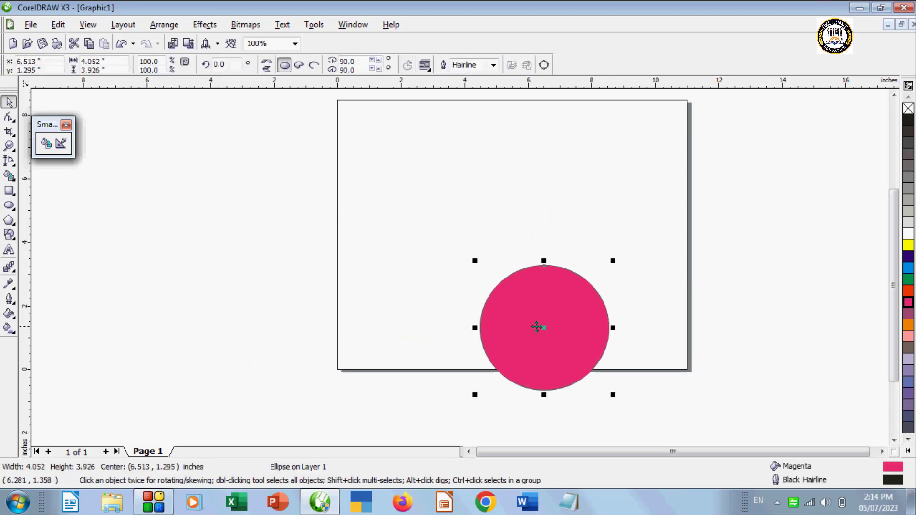
key(Delete)
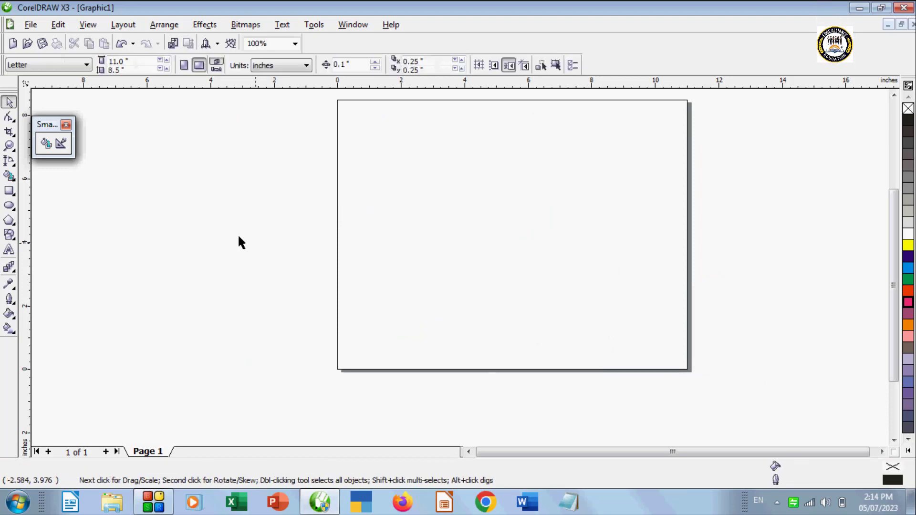
Sketch an open freehand curve about 9.4 by 7.7 inches across the page with the Smart Drawing tool.
click(62, 144)
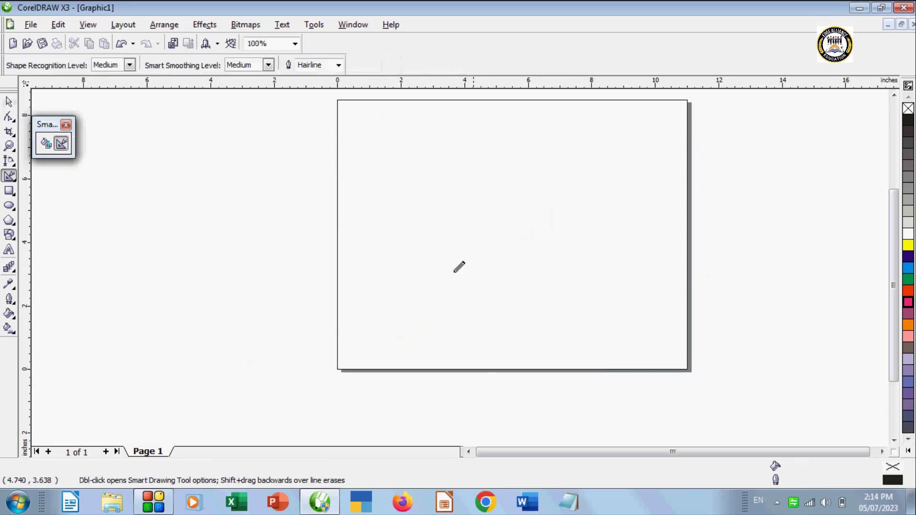
drag(362, 281, 412, 129)
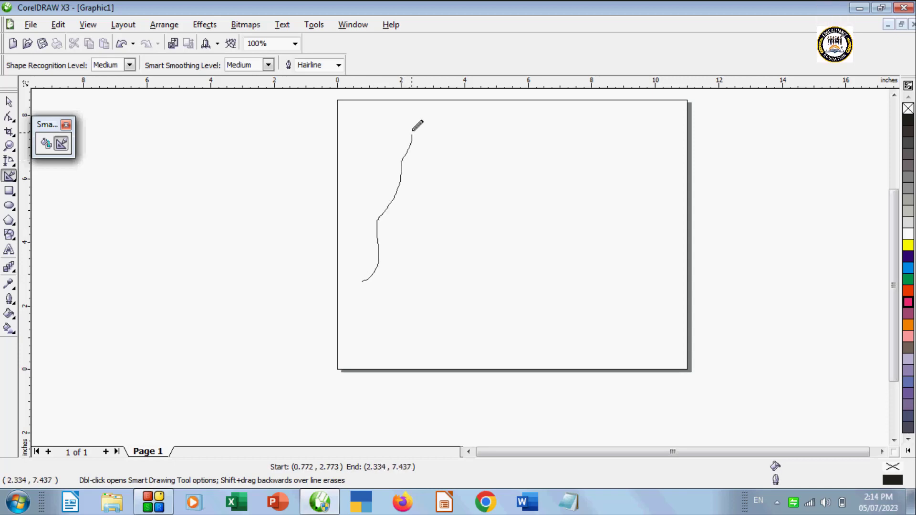
mouse_move(614, 210)
mouse_down()
mouse_move(642, 268)
mouse_move(647, 348)
mouse_move(605, 344)
mouse_up()
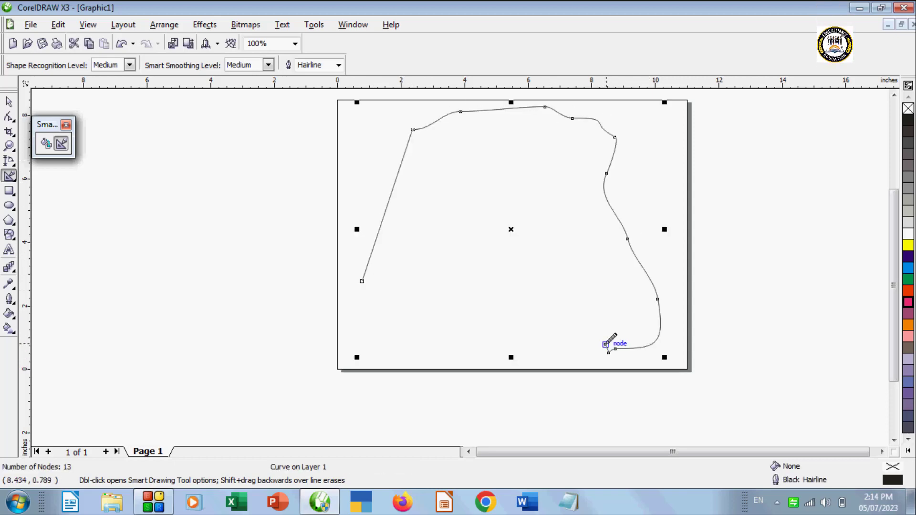
Give the freehand curve a magenta outline 16 pt wide.
right_click(909, 302)
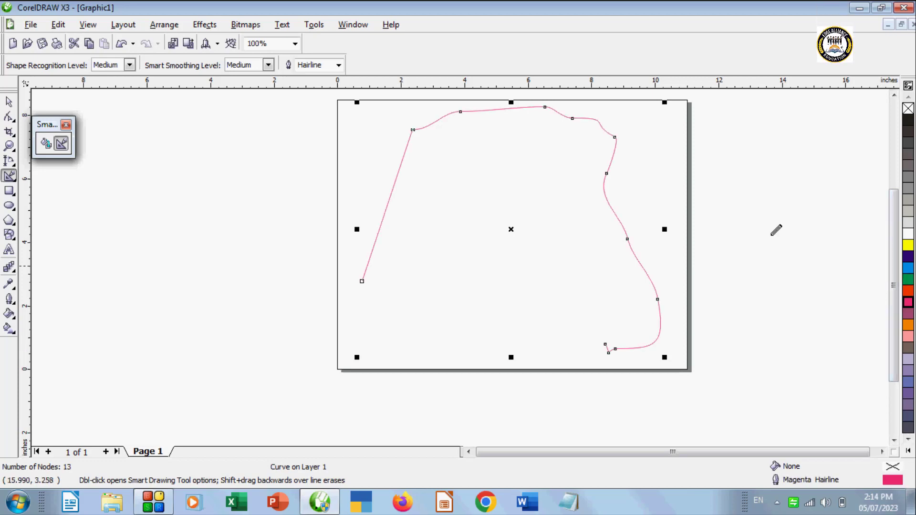
click(337, 66)
click(312, 136)
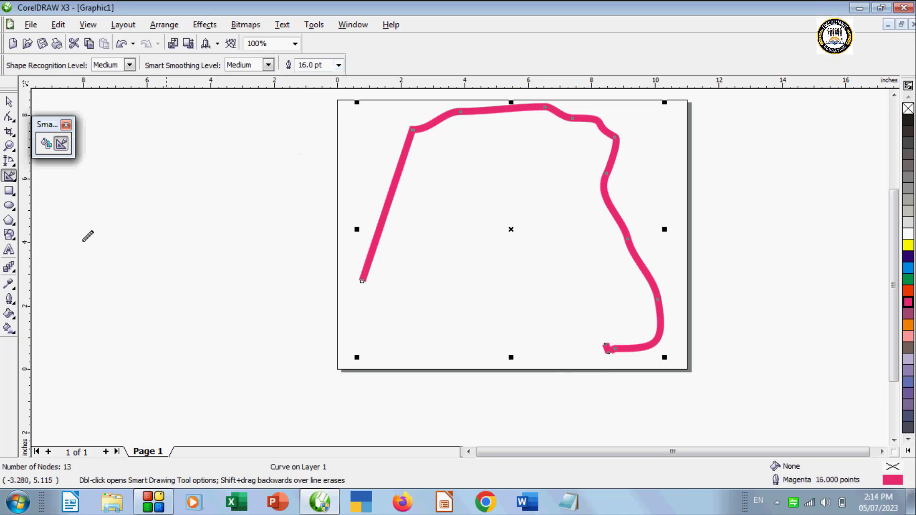
Delete the magenta curve and close the floating set of smart tools.
click(9, 102)
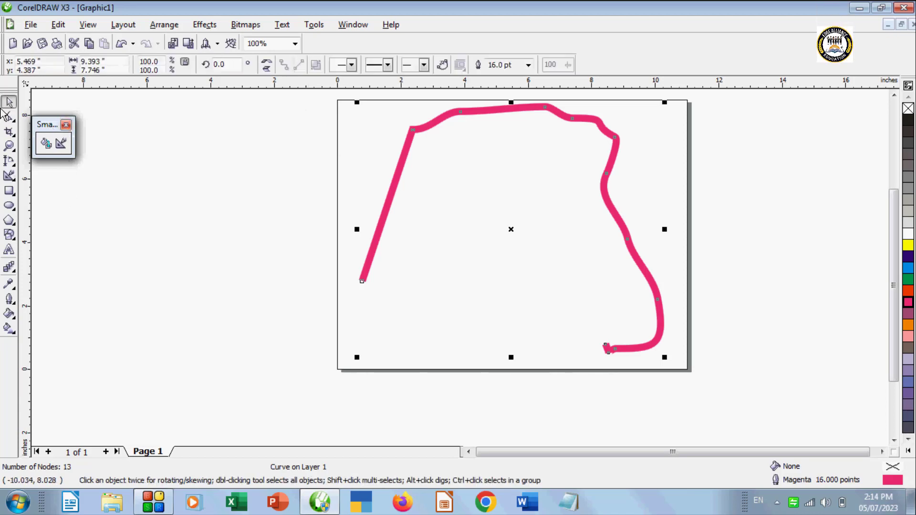
key(Delete)
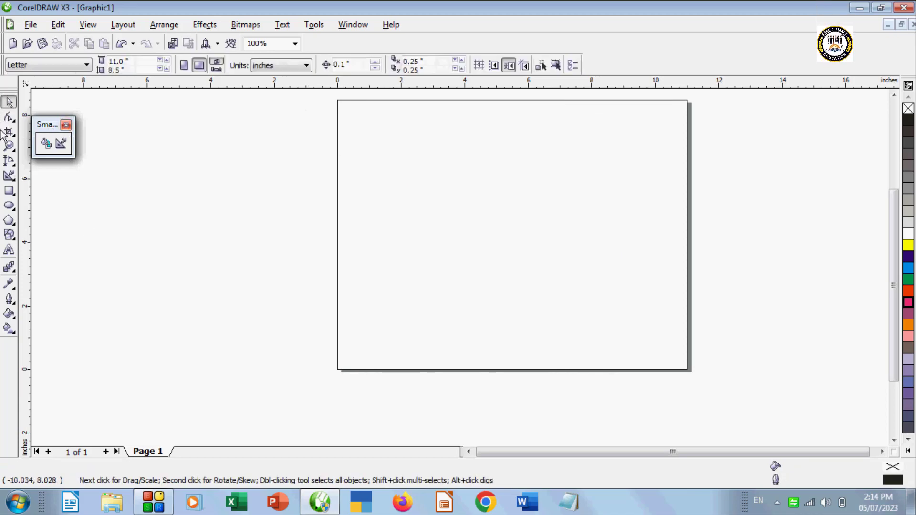
click(66, 126)
click(11, 194)
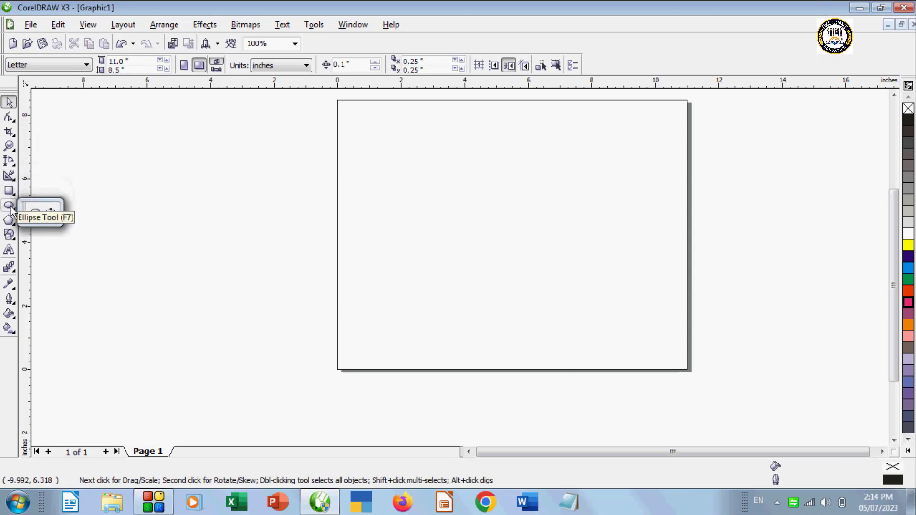
mouse_move(10, 204)
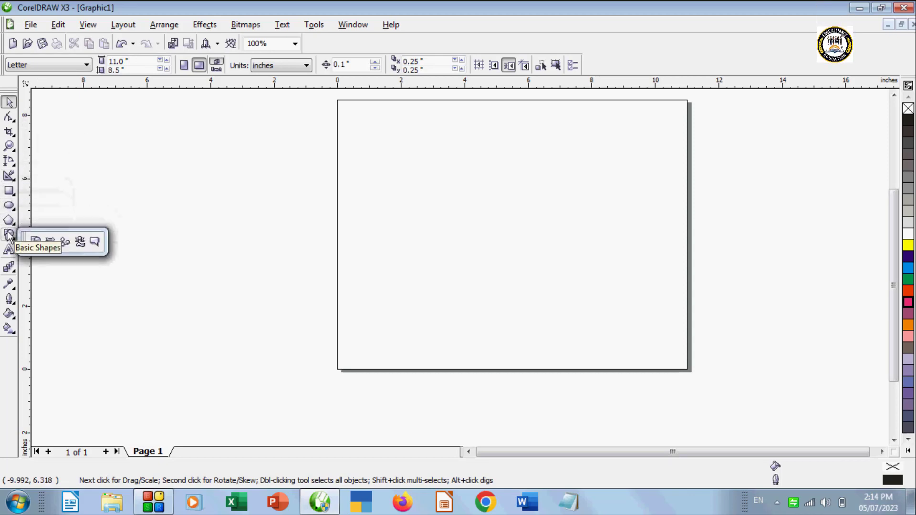
mouse_move(7, 241)
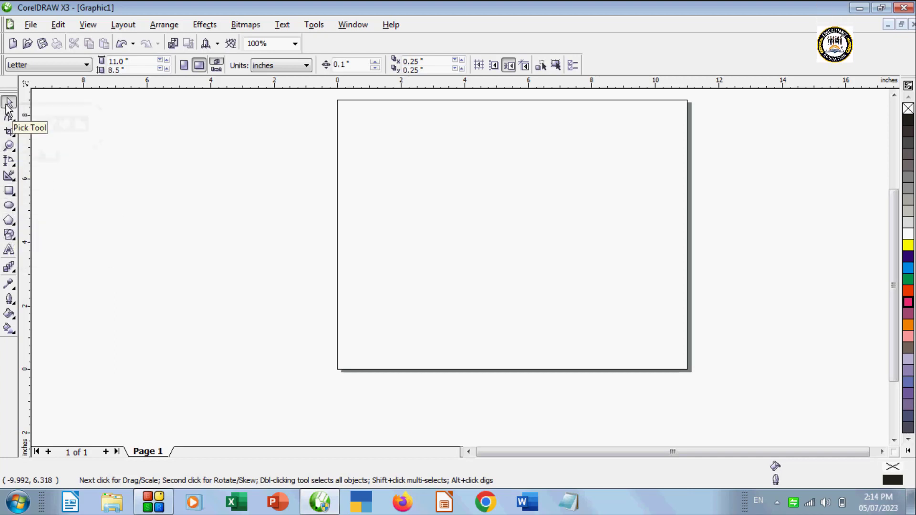